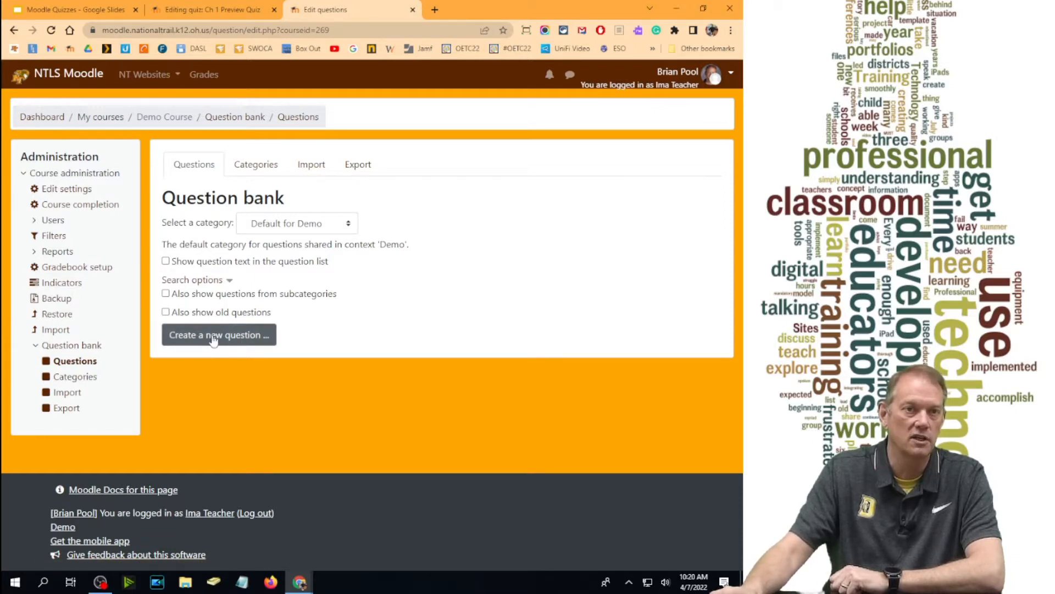
- In the Ch 1 Preview Quiz, add a new question of the Multiple choice type
{"action": "left_click", "coordinate": [197, 12]}
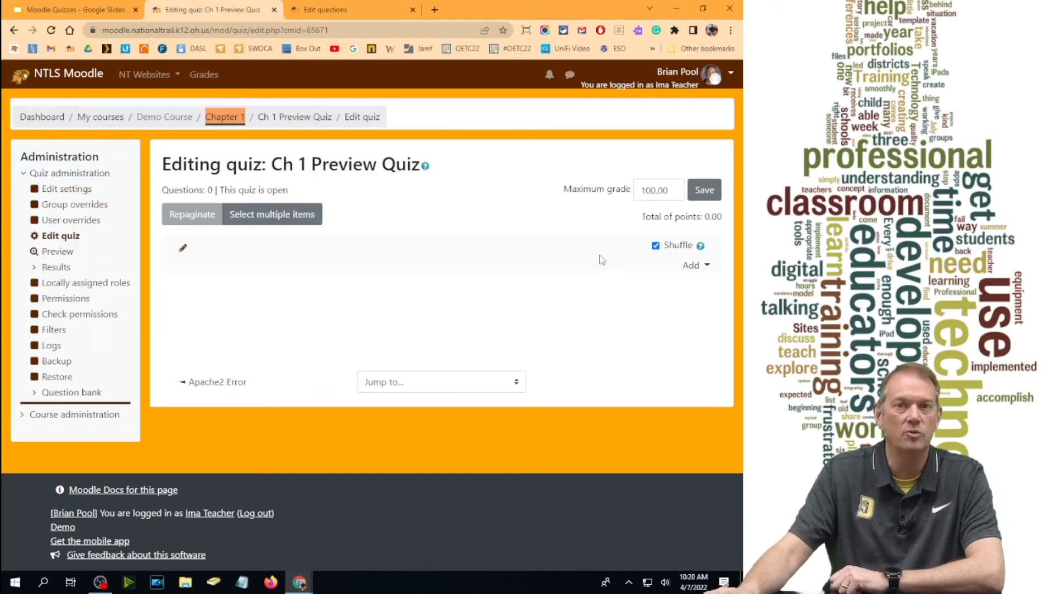
{"action": "left_click", "coordinate": [694, 266]}
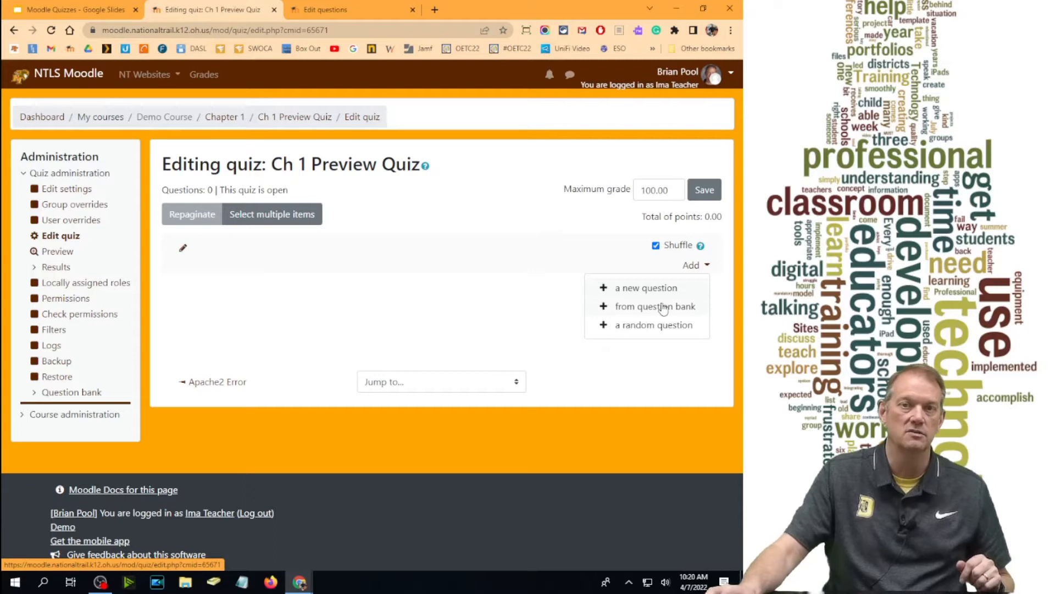
{"action": "left_click", "coordinate": [648, 287]}
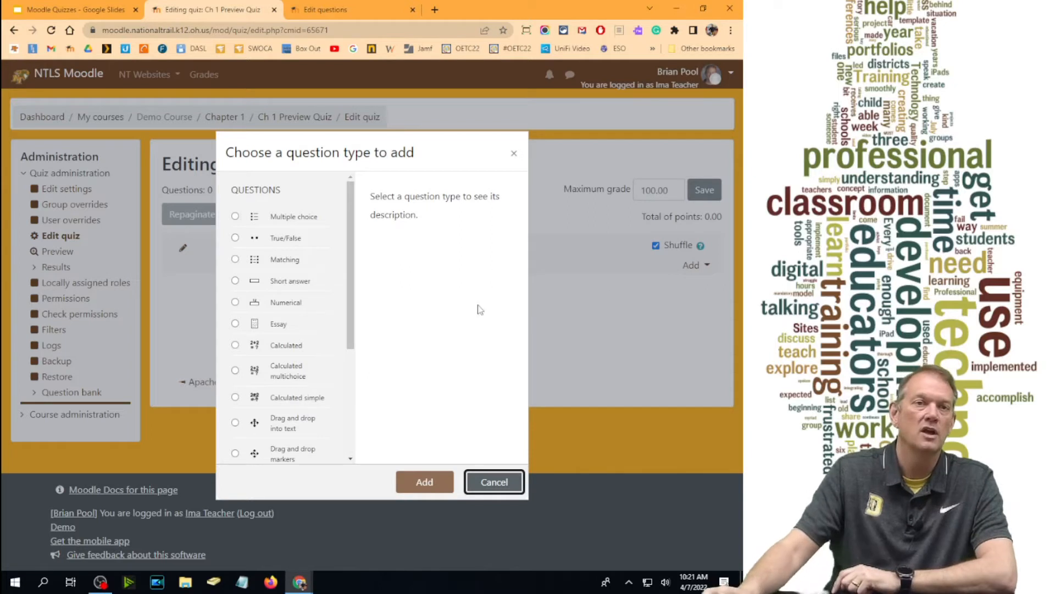
{"action": "left_click", "coordinate": [236, 216]}
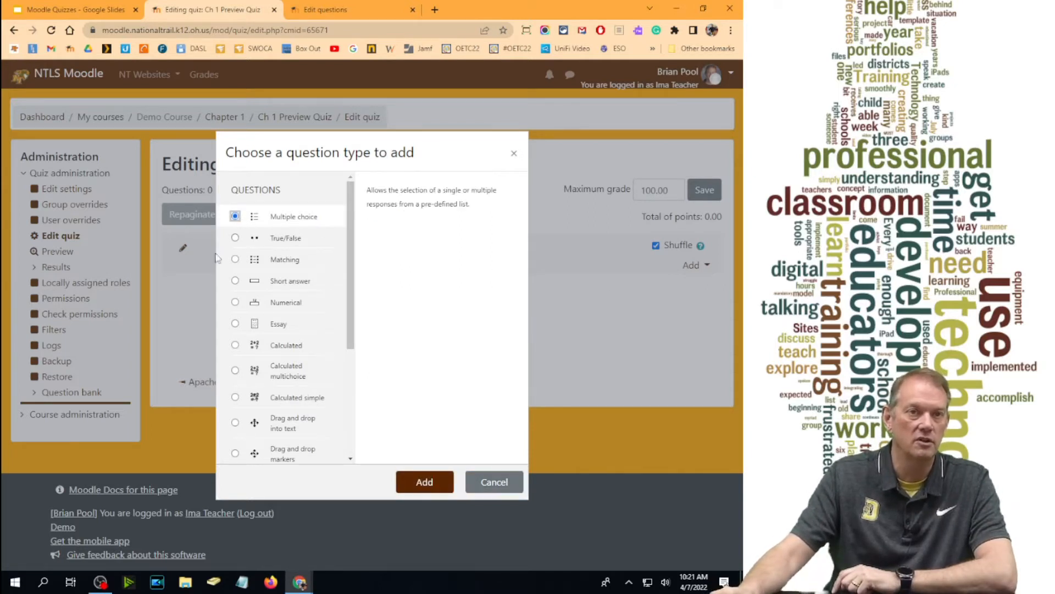
{"action": "left_click", "coordinate": [236, 238]}
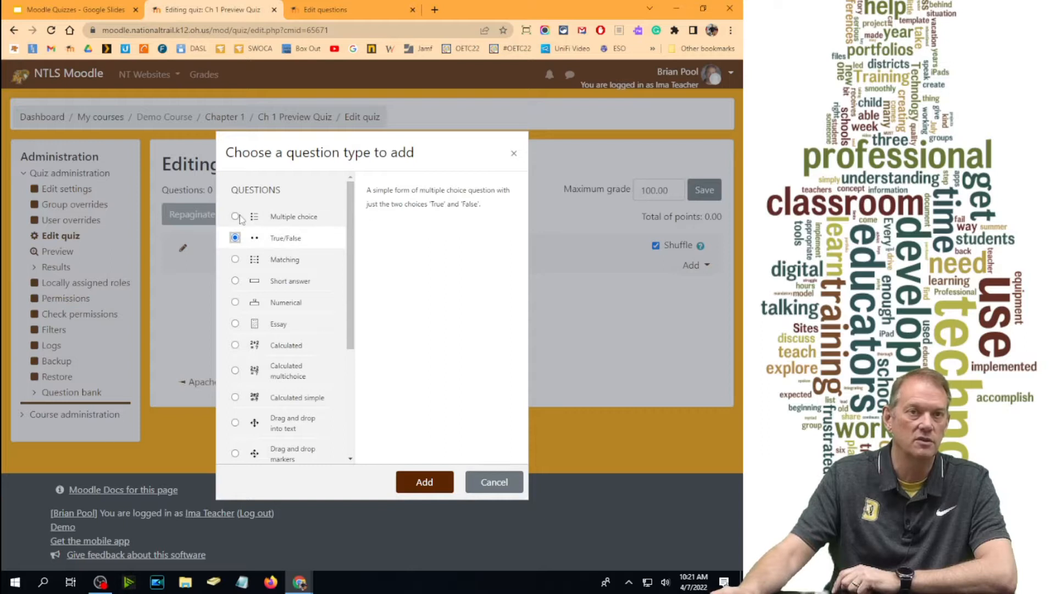
{"action": "left_click", "coordinate": [240, 217]}
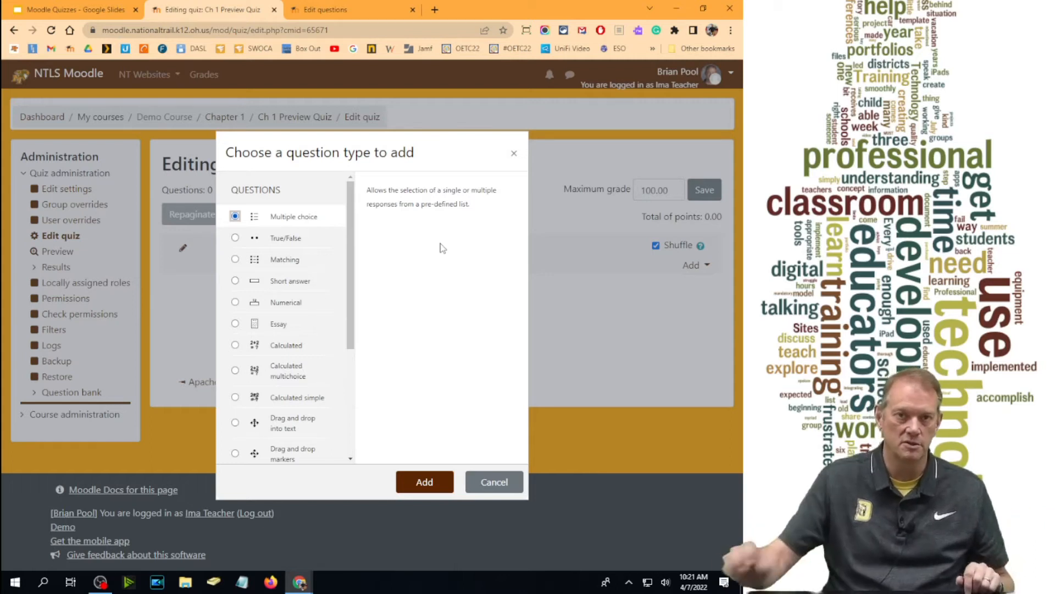
{"action": "left_click", "coordinate": [425, 482]}
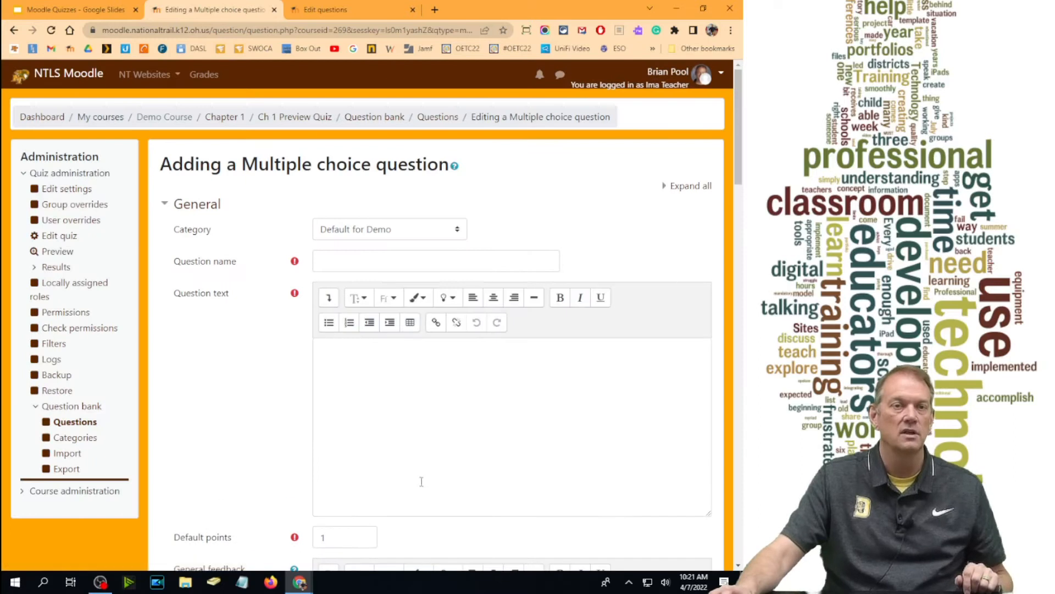
- Assign the question to the Ch 1 category and name it "(1-1) Which of these are Biomes"
{"action": "left_click", "coordinate": [369, 237]}
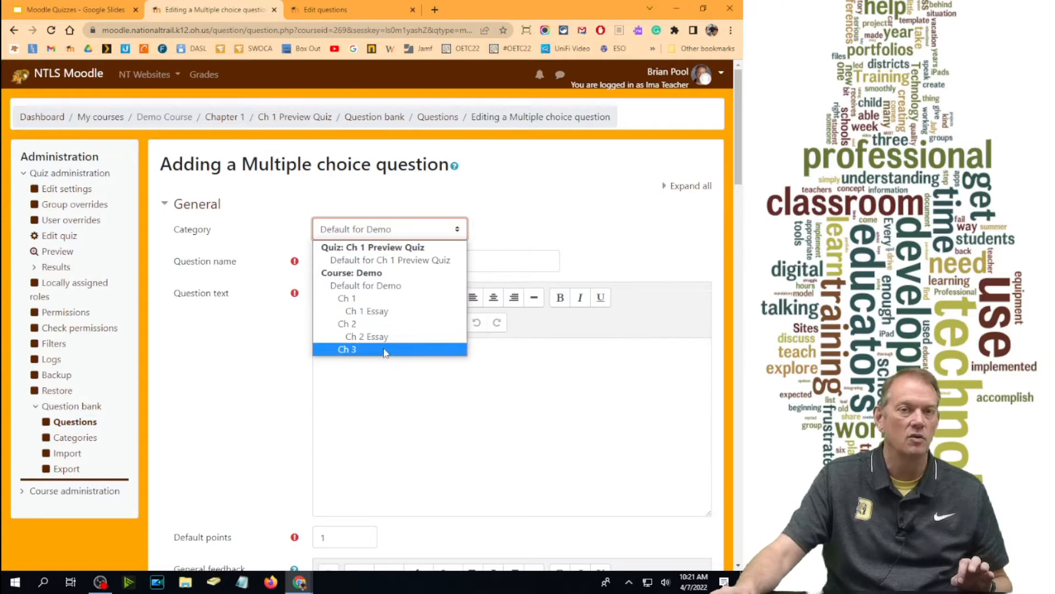
{"action": "left_click", "coordinate": [385, 301]}
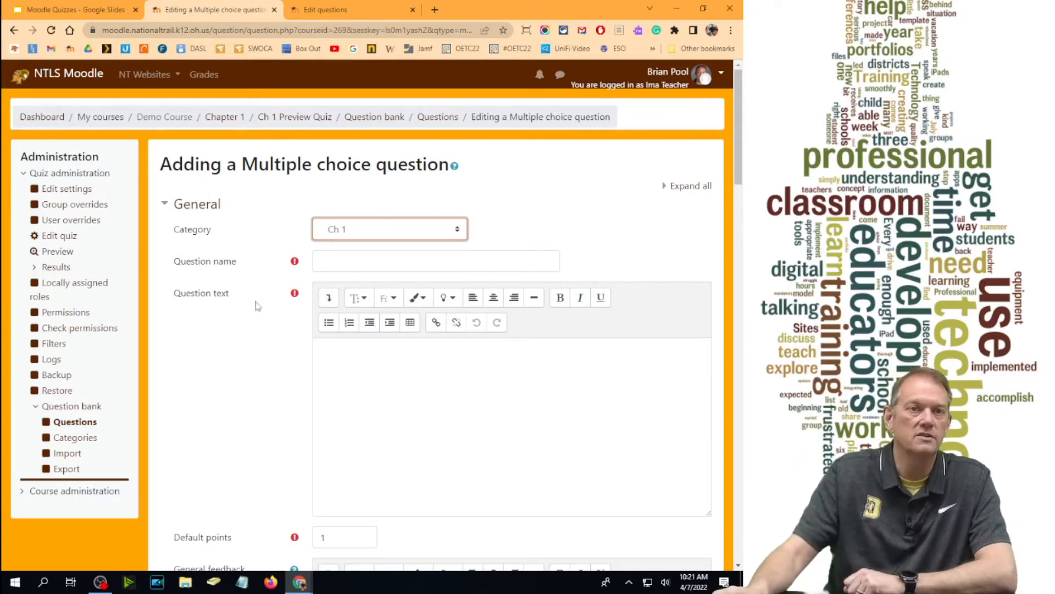
{"action": "left_click", "coordinate": [368, 267]}
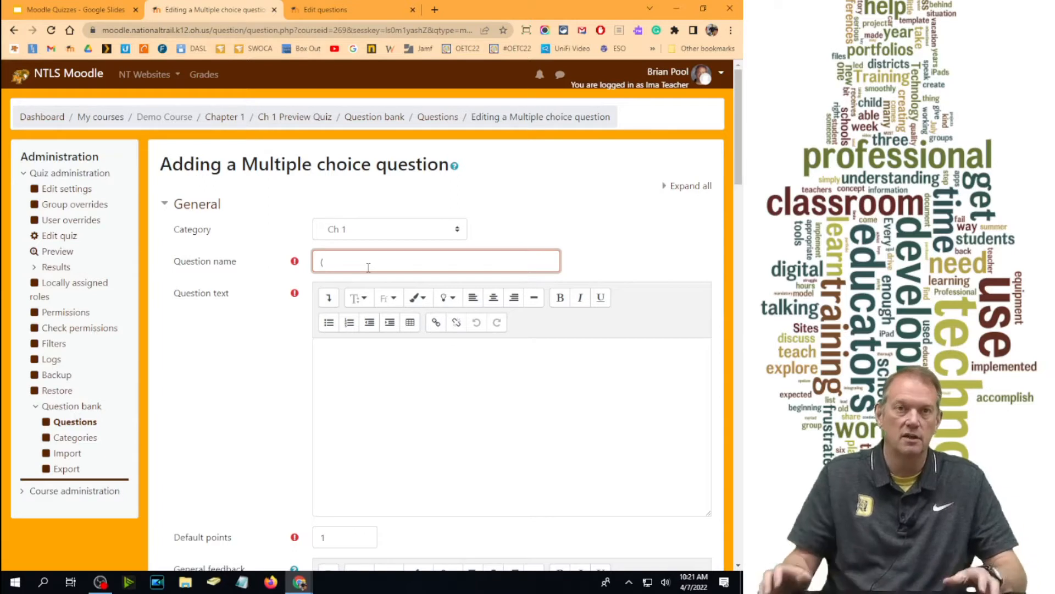
{"action": "type", "text": "(1-"}
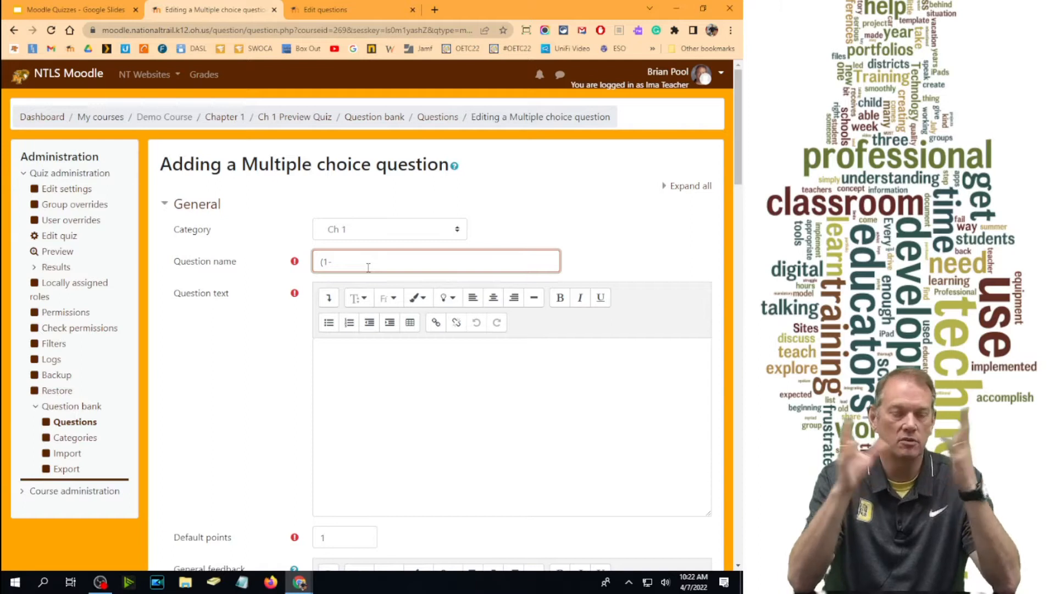
{"action": "type", "text": "1) Which of these are Biomes"}
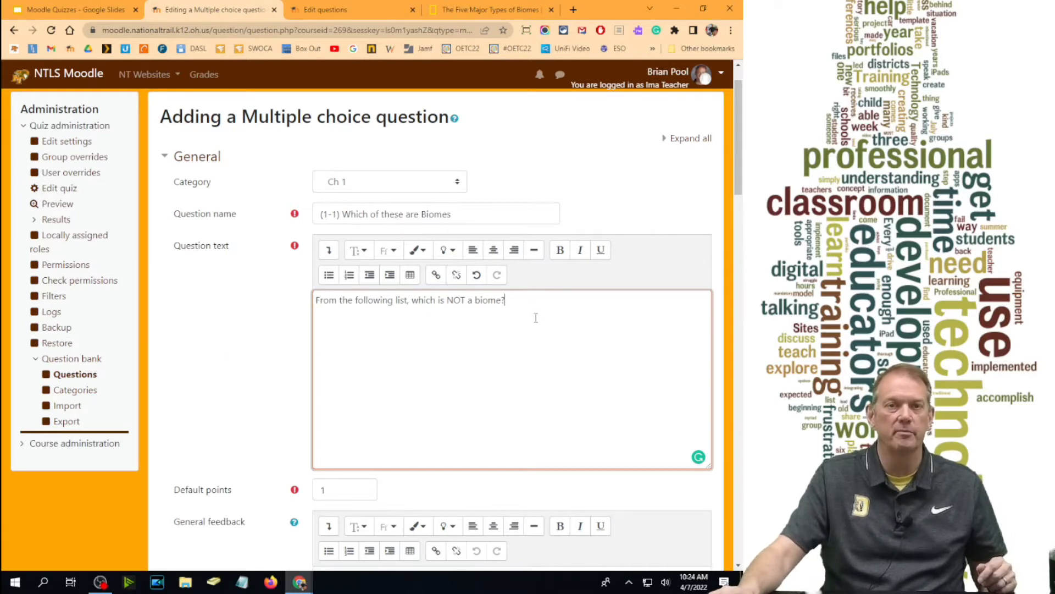
- Set the question's default points to 2
{"action": "scroll", "coordinate": [536, 318], "scroll_direction": "down", "scroll_amount": 1}
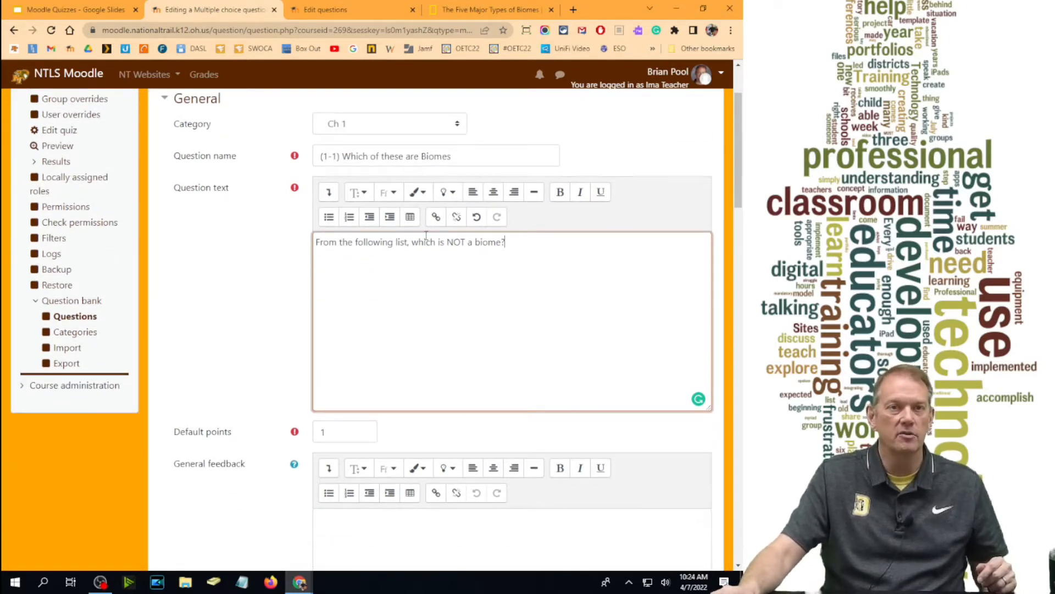
{"action": "scroll", "coordinate": [426, 236], "scroll_direction": "down", "scroll_amount": 2}
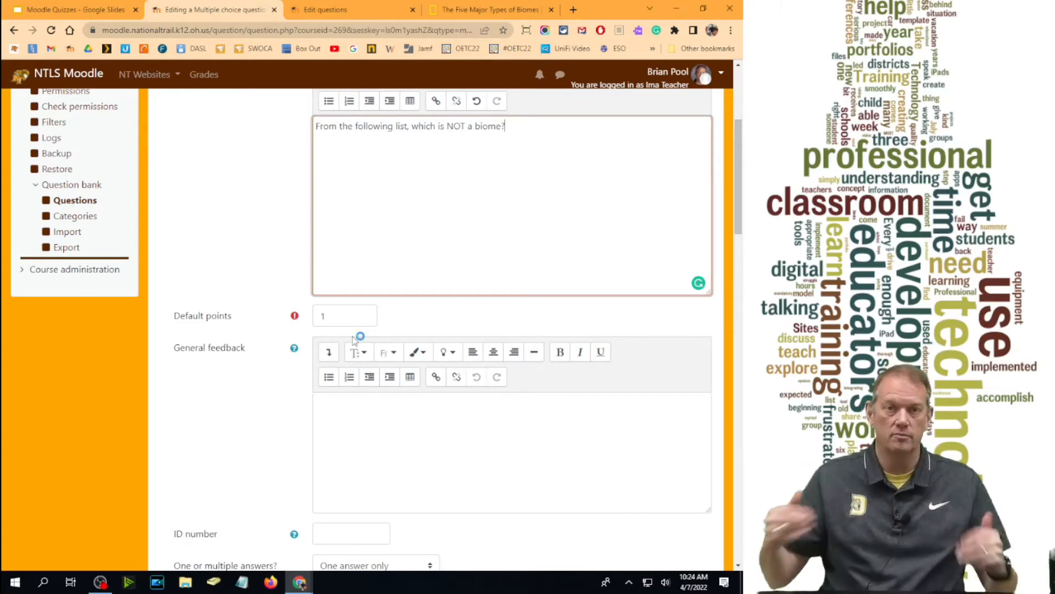
{"action": "key", "text": "Tab"}
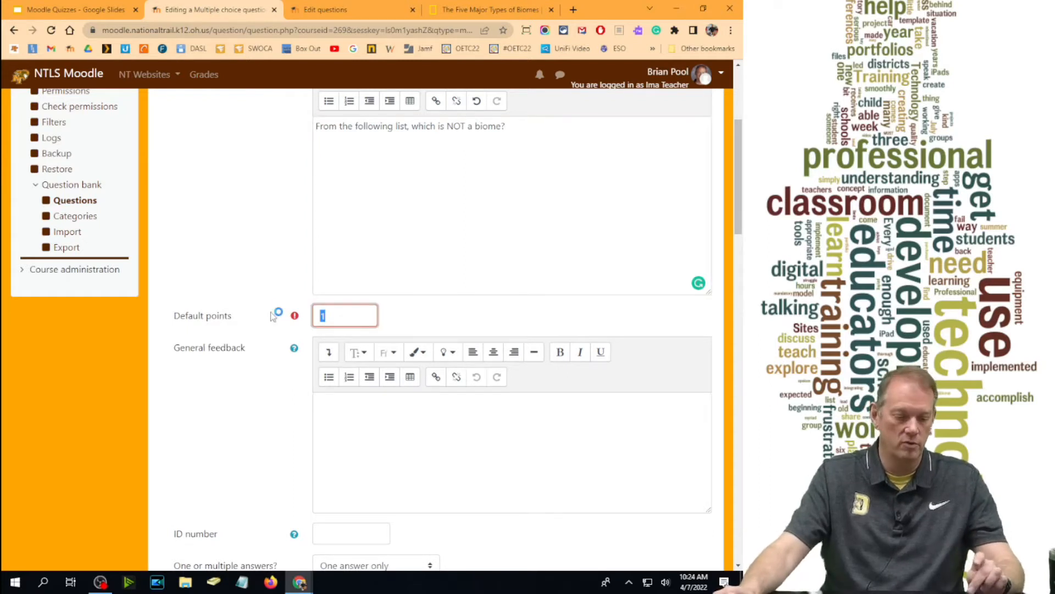
{"action": "type", "text": "2"}
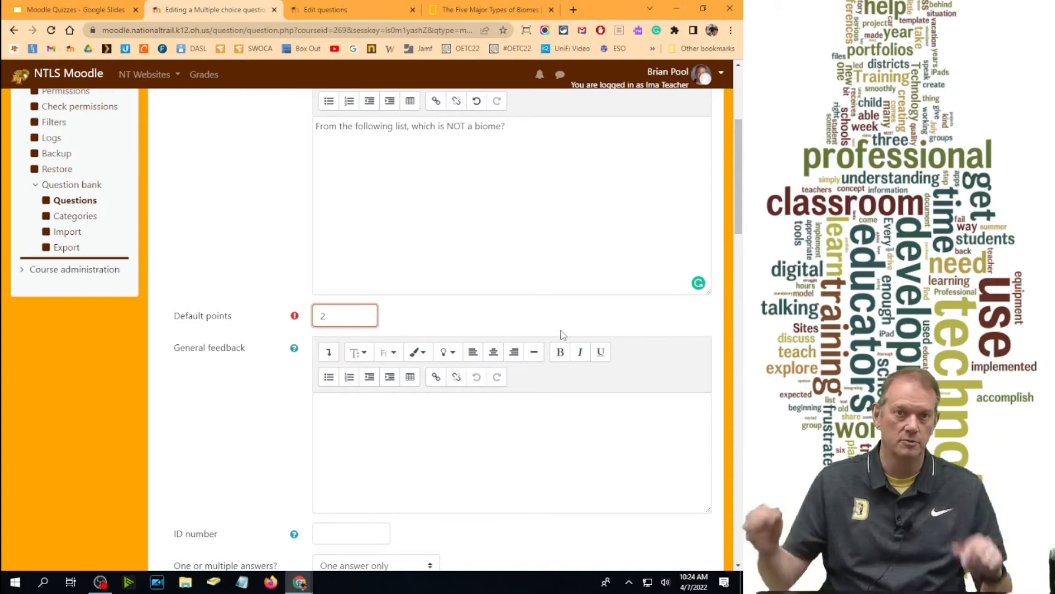
- Review the question's answer choices and their grades, checking them against the web page on the five major types of biomes
{"action": "scroll", "coordinate": [521, 166], "scroll_direction": "up", "scroll_amount": 2}
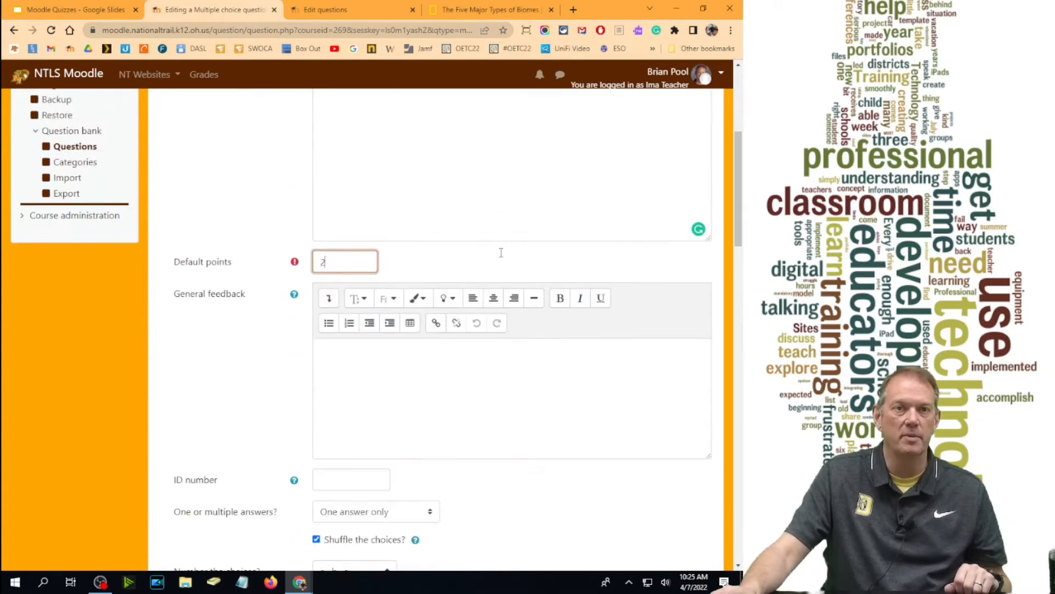
{"action": "scroll", "coordinate": [502, 251], "scroll_direction": "down", "scroll_amount": 4}
{"action": "scroll", "coordinate": [416, 253], "scroll_direction": "down", "scroll_amount": 7}
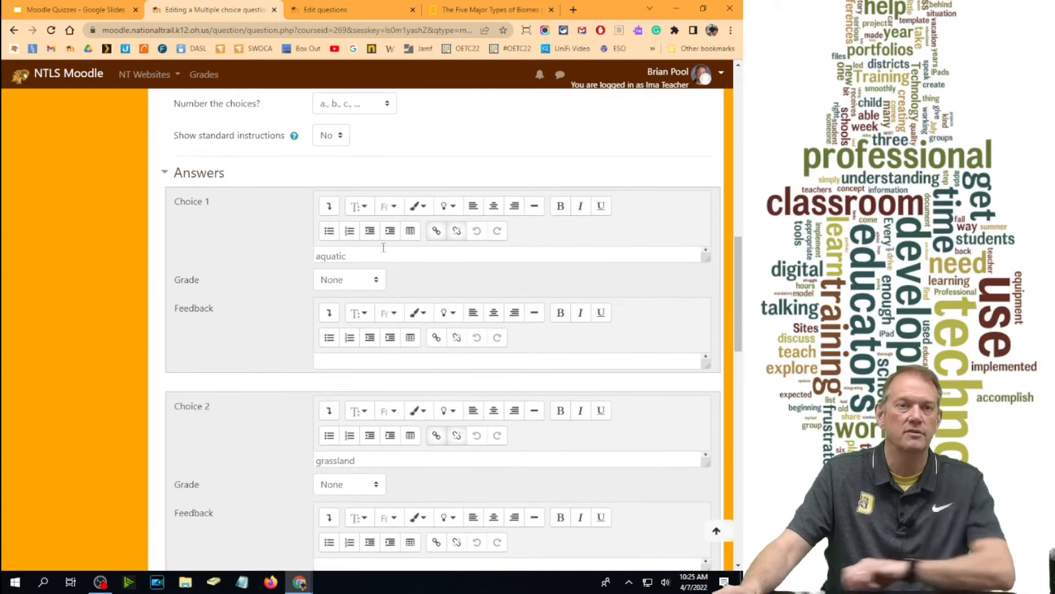
{"action": "scroll", "coordinate": [443, 272], "scroll_direction": "down", "scroll_amount": 4}
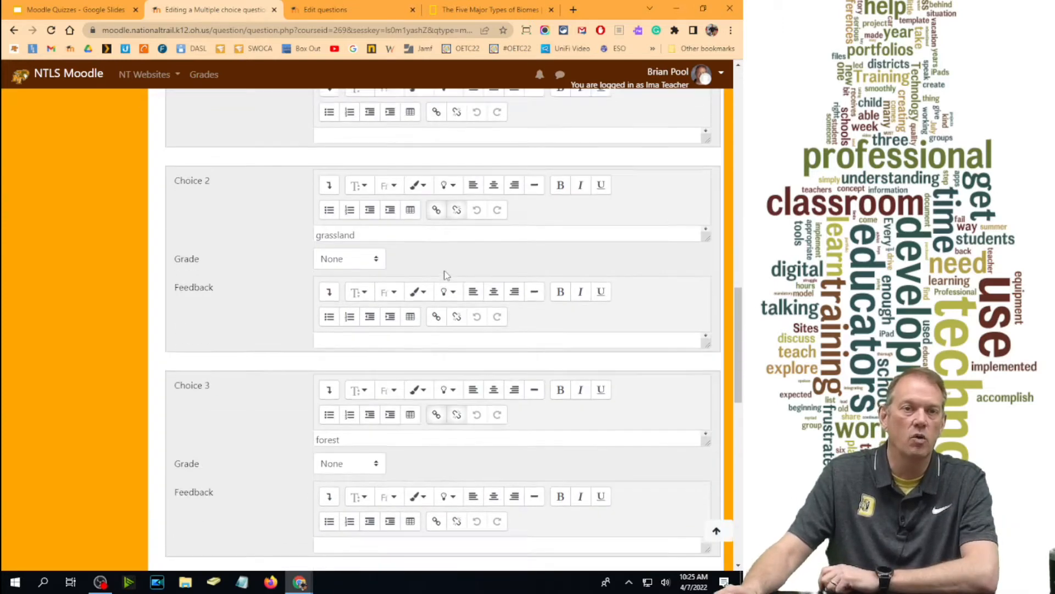
{"action": "scroll", "coordinate": [383, 257], "scroll_direction": "down", "scroll_amount": 3}
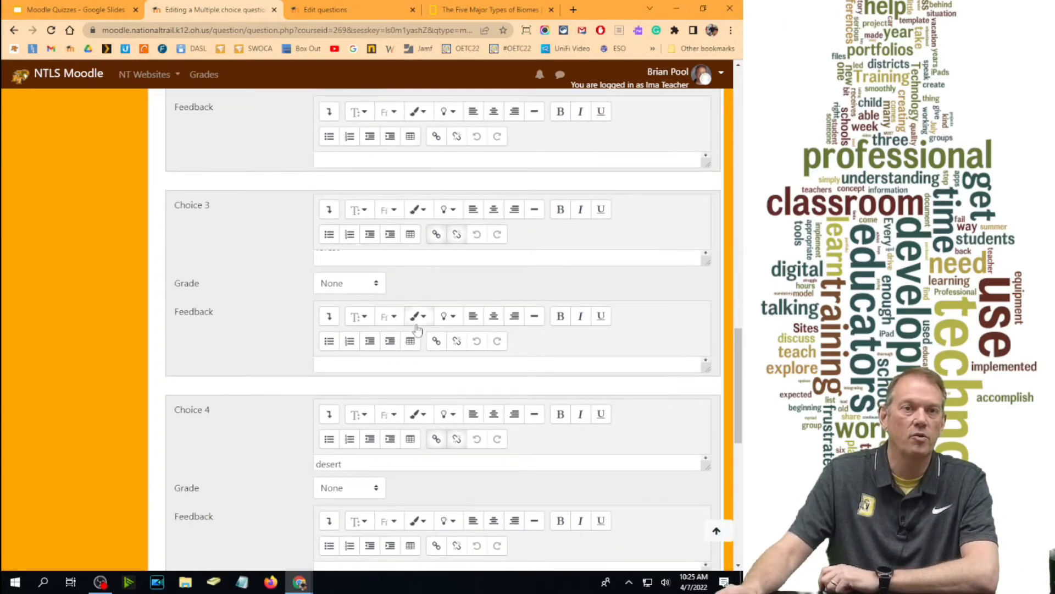
{"action": "scroll", "coordinate": [416, 326], "scroll_direction": "down", "scroll_amount": 3}
{"action": "scroll", "coordinate": [416, 328], "scroll_direction": "down", "scroll_amount": 5}
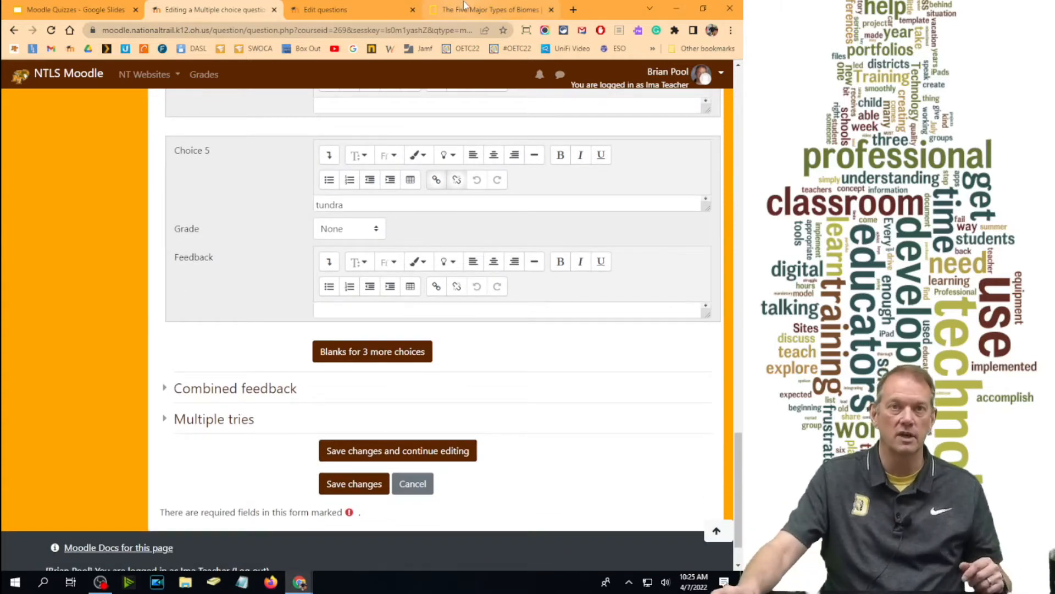
{"action": "left_click", "coordinate": [479, 8]}
{"action": "left_click", "coordinate": [230, 7]}
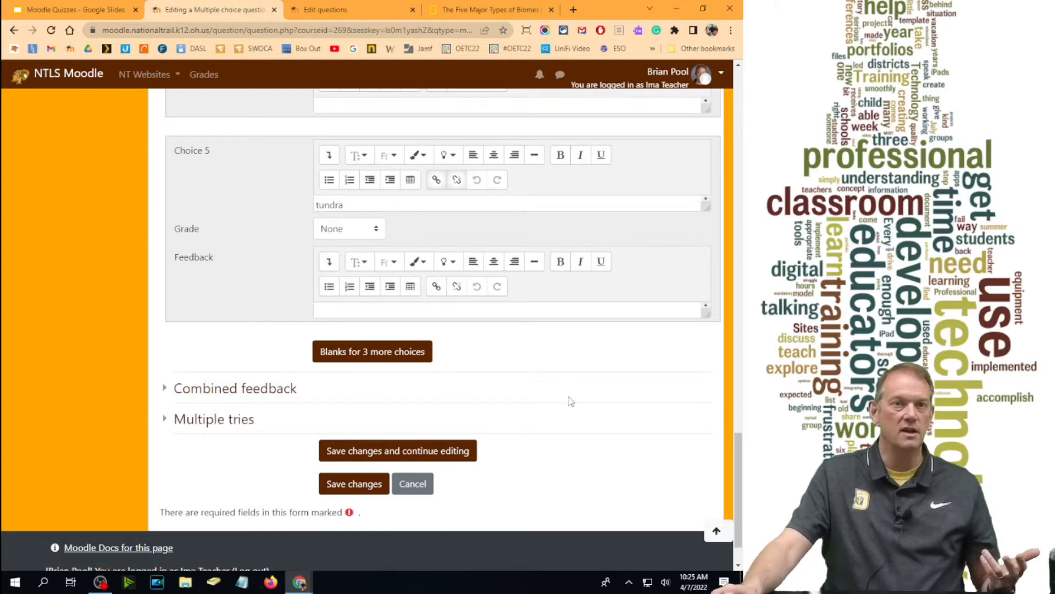
{"action": "scroll", "coordinate": [572, 396], "scroll_direction": "up", "scroll_amount": 17}
{"action": "scroll", "coordinate": [571, 397], "scroll_direction": "down", "scroll_amount": 14}
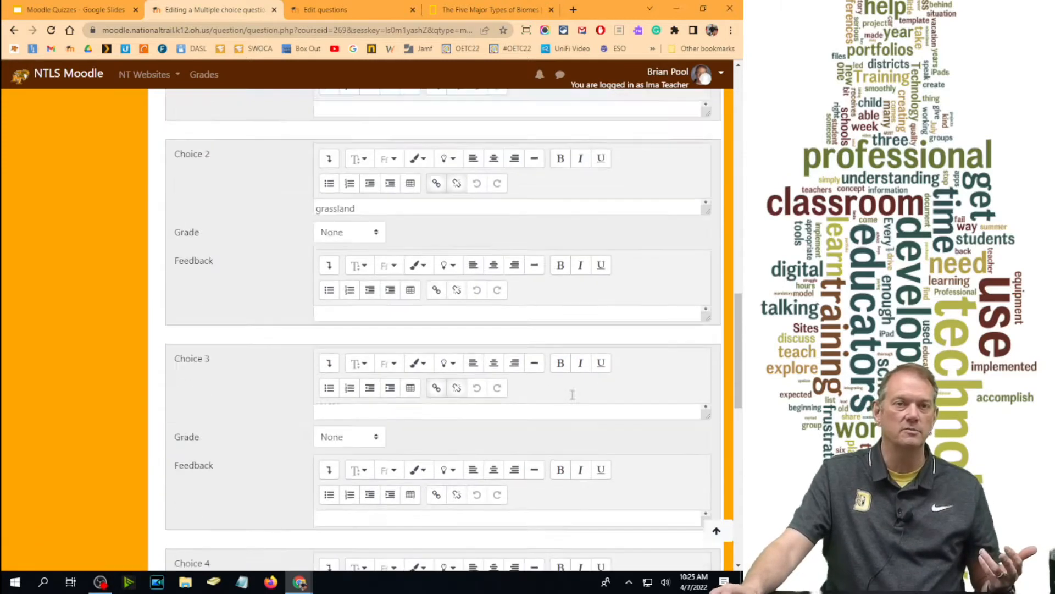
{"action": "scroll", "coordinate": [563, 403], "scroll_direction": "down", "scroll_amount": 2}
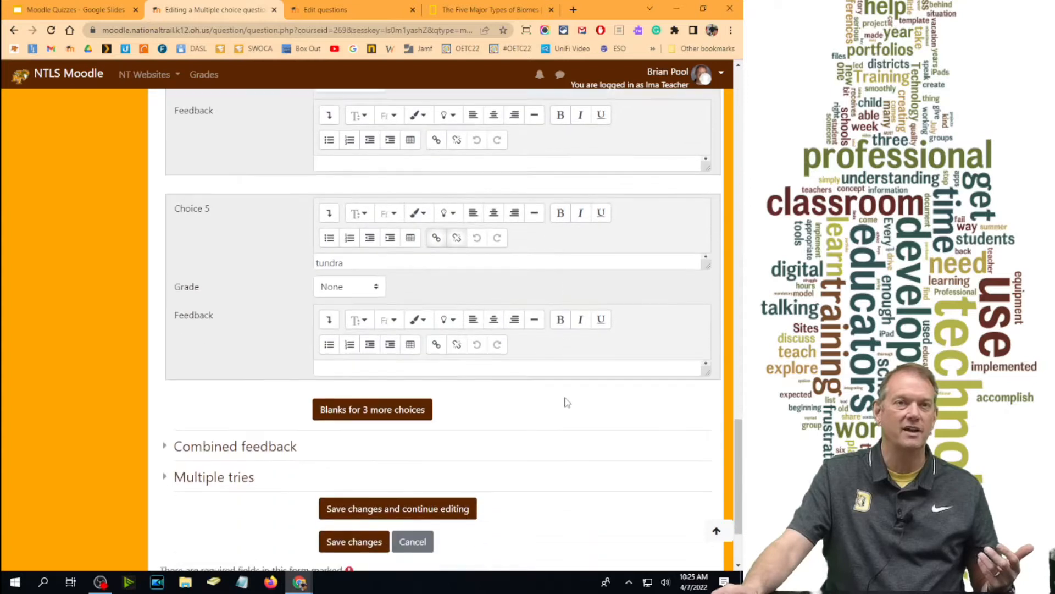
- Add blanks for three more answer choices to the question
{"action": "left_click", "coordinate": [350, 416]}
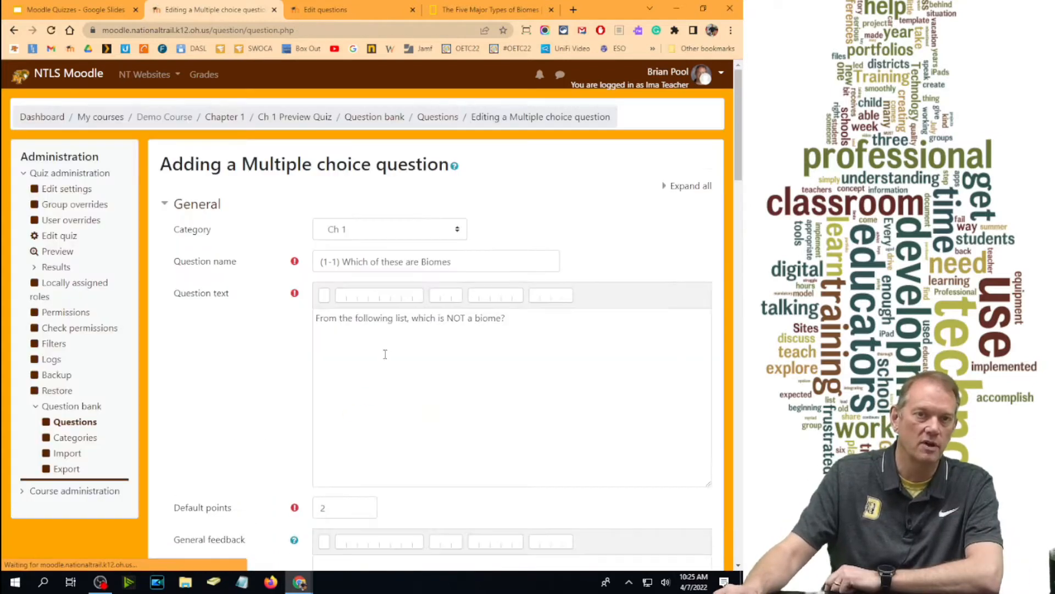
{"action": "scroll", "coordinate": [385, 353], "scroll_direction": "down", "scroll_amount": 20}
{"action": "scroll", "coordinate": [388, 363], "scroll_direction": "down", "scroll_amount": 3}
{"action": "scroll", "coordinate": [387, 363], "scroll_direction": "up", "scroll_amount": 4}
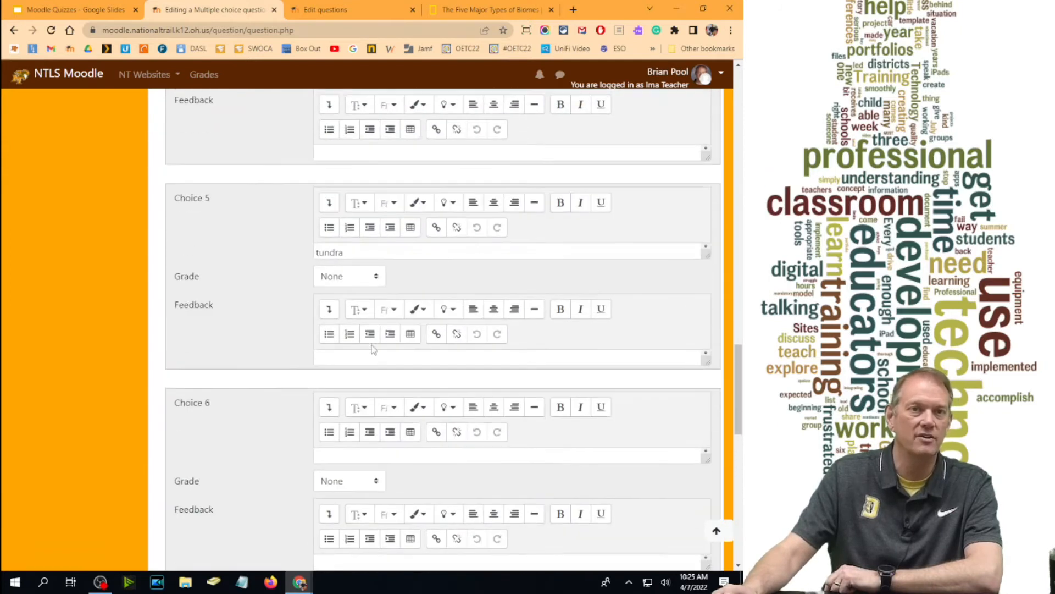
- Enter "ocean" as Choice 6 and set its grade to 100%
{"action": "left_click", "coordinate": [371, 457]}
{"action": "type", "text": "ocian"}
{"action": "key", "text": "BackSpace"}
{"action": "key", "text": "BackSpace"}
{"action": "key", "text": "BackSpace"}
{"action": "type", "text": "ean"}
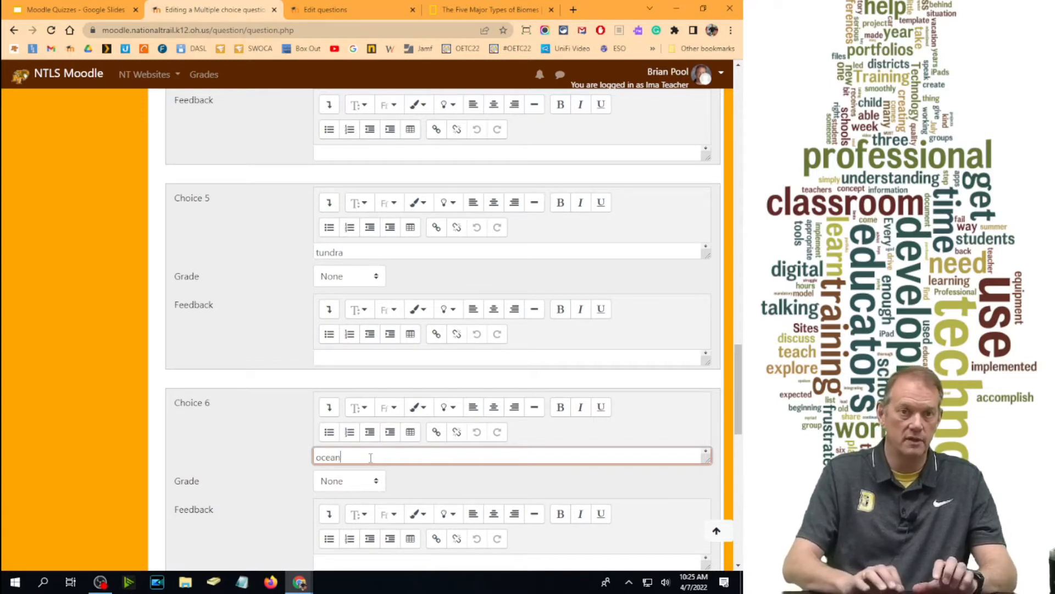
{"action": "left_click", "coordinate": [354, 481]}
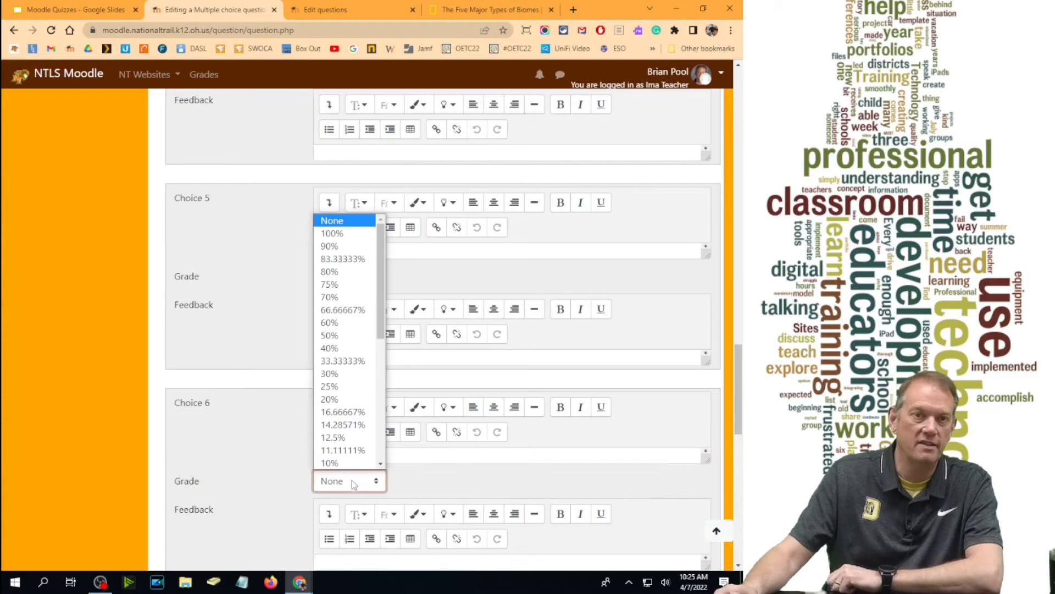
{"action": "left_click", "coordinate": [330, 234]}
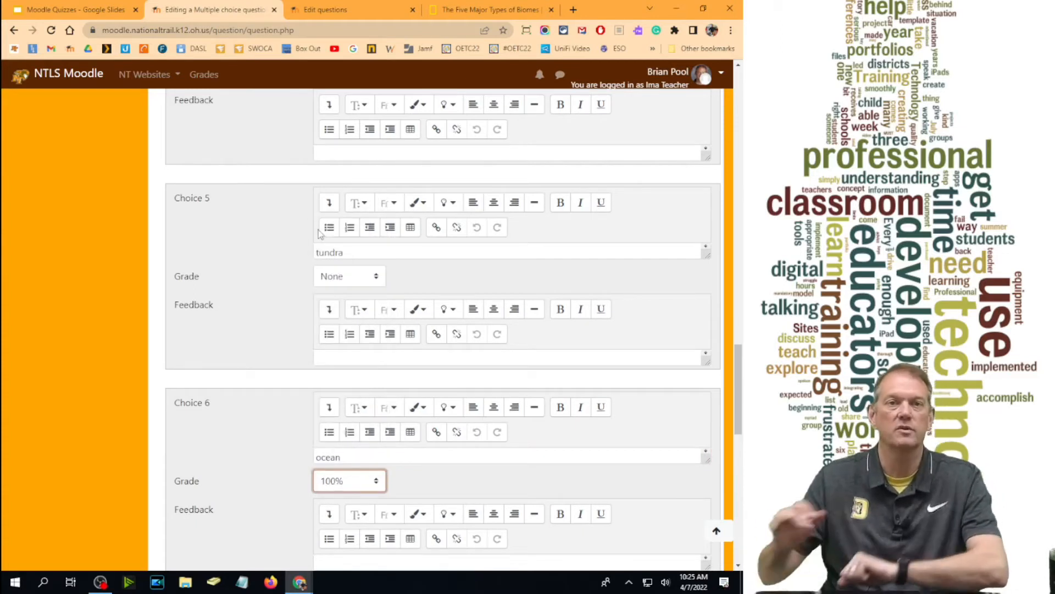
- Review the grades of all answer choices, the general feedback field and the answer numbering and shuffle settings
{"action": "scroll", "coordinate": [388, 356], "scroll_direction": "up", "scroll_amount": 3}
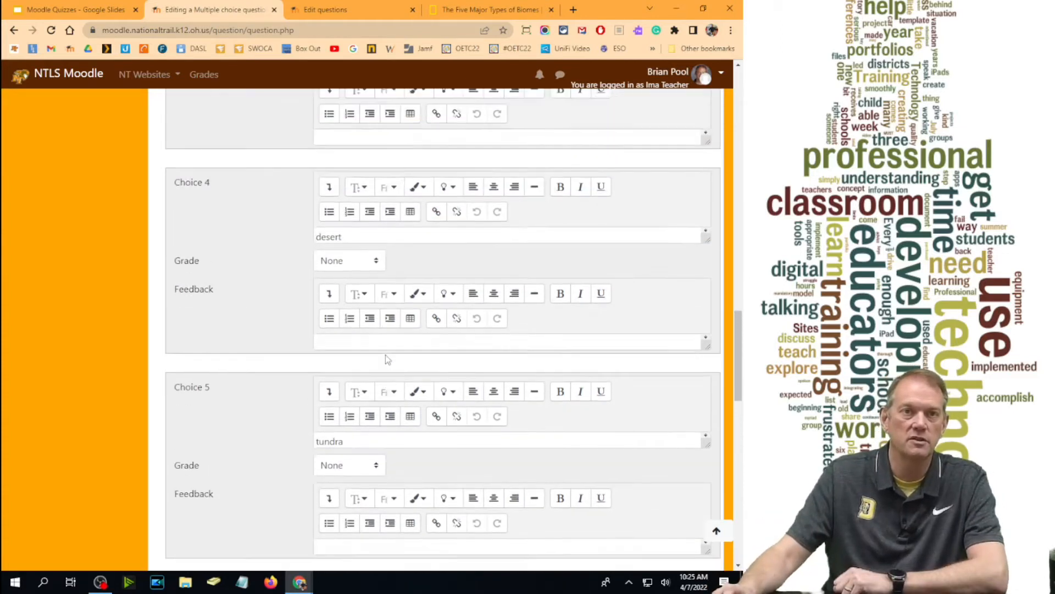
{"action": "scroll", "coordinate": [388, 359], "scroll_direction": "up", "scroll_amount": 6}
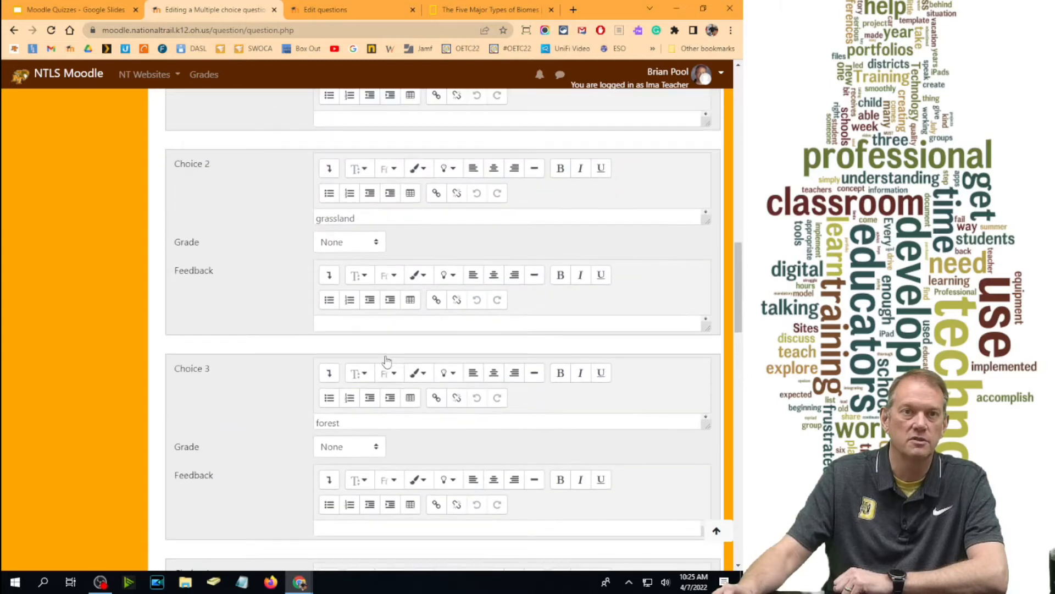
{"action": "scroll", "coordinate": [387, 360], "scroll_direction": "up", "scroll_amount": 3}
{"action": "scroll", "coordinate": [386, 360], "scroll_direction": "up", "scroll_amount": 3}
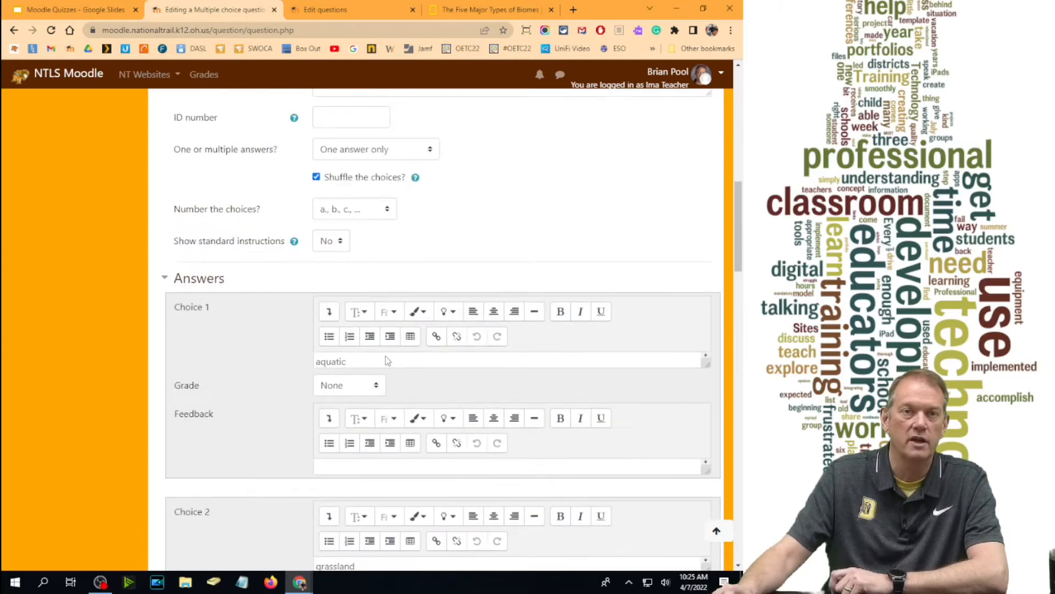
{"action": "scroll", "coordinate": [416, 427], "scroll_direction": "down", "scroll_amount": 5}
{"action": "scroll", "coordinate": [416, 427], "scroll_direction": "down", "scroll_amount": 13}
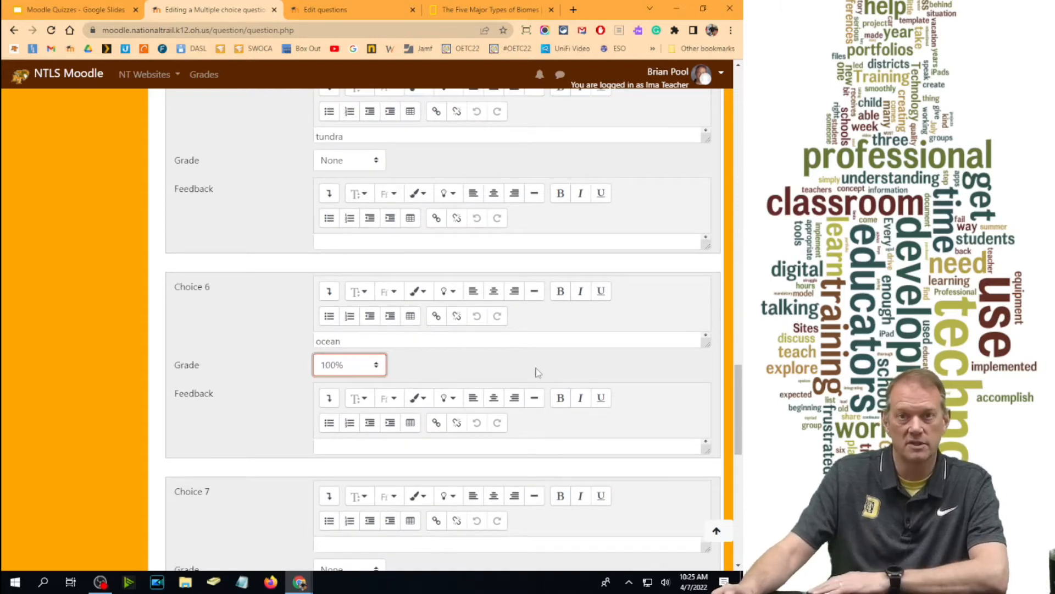
{"action": "left_click_drag", "start_coordinate": [741, 387], "coordinate": [717, 160]}
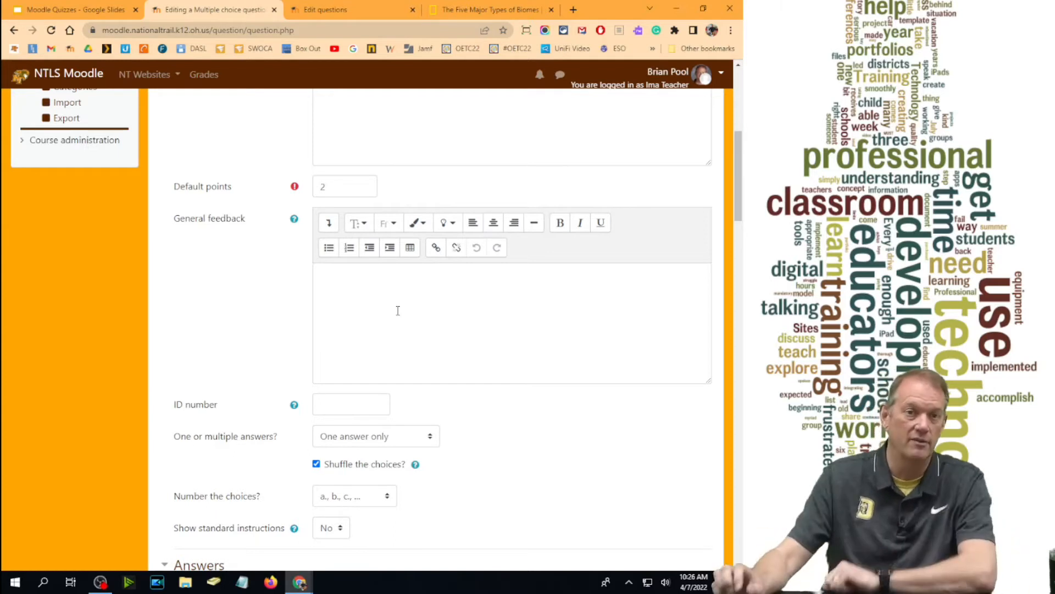
{"action": "scroll", "coordinate": [354, 301], "scroll_direction": "down", "scroll_amount": 3}
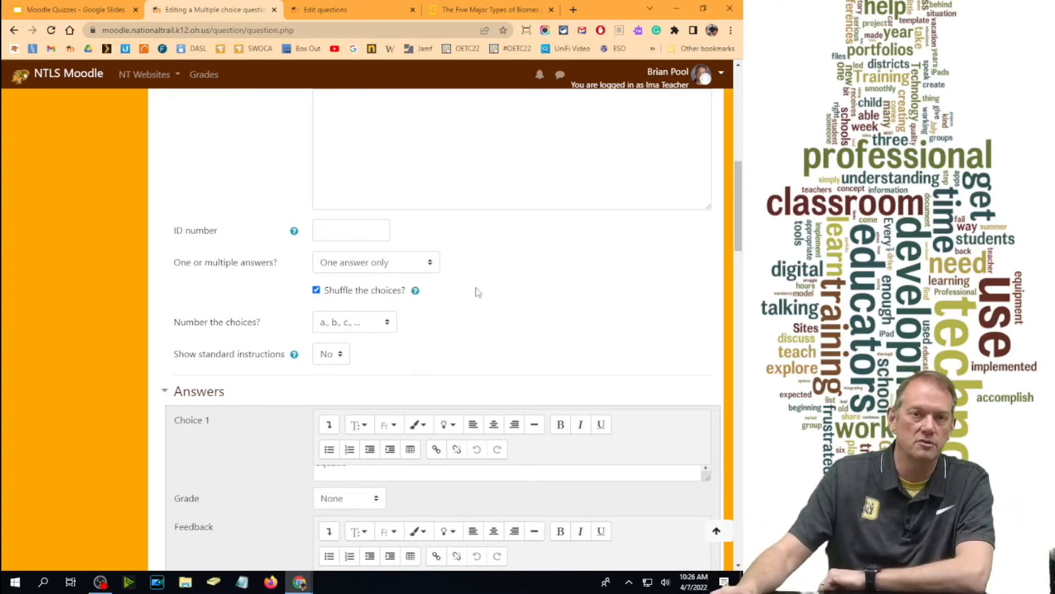
- Enlarge the Choice 1 answer box and look through its positive and negative grade options, keeping the grade at None
{"action": "scroll", "coordinate": [515, 297], "scroll_direction": "down", "scroll_amount": 2}
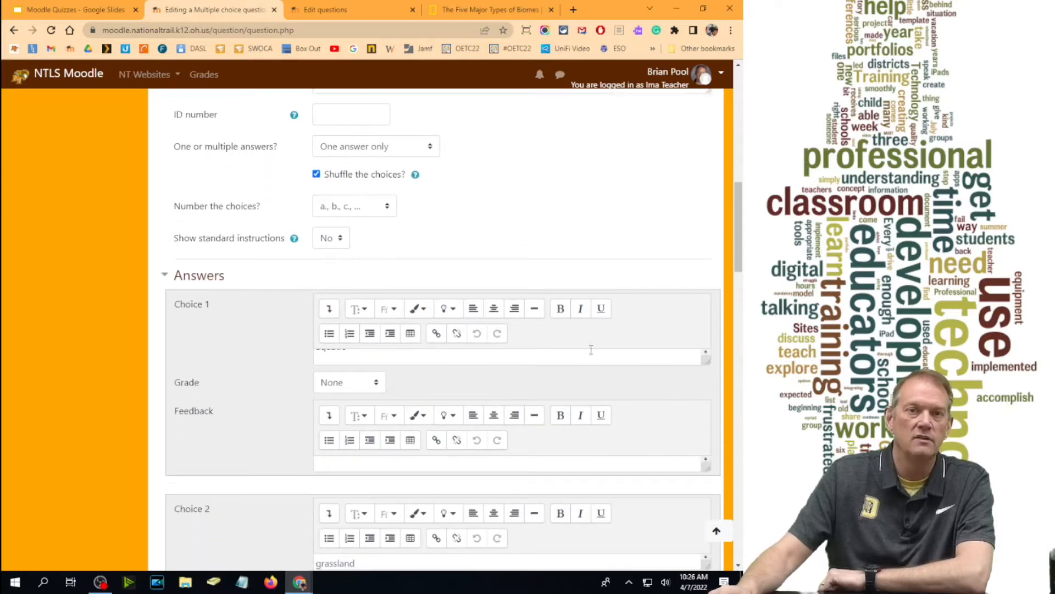
{"action": "left_click_drag", "start_coordinate": [707, 360], "coordinate": [681, 407]}
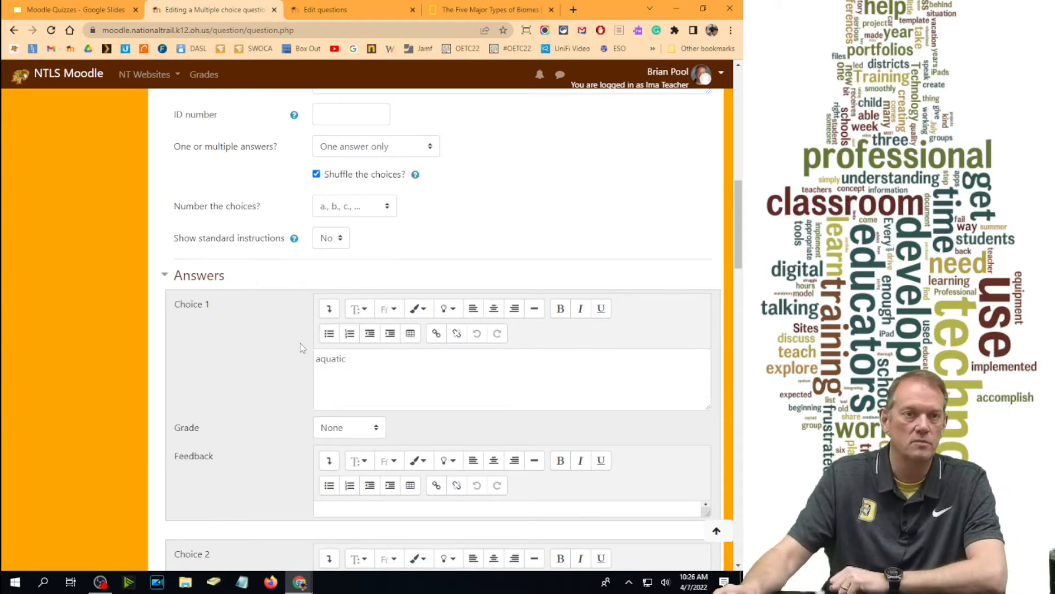
{"action": "scroll", "coordinate": [275, 308], "scroll_direction": "down", "scroll_amount": 1}
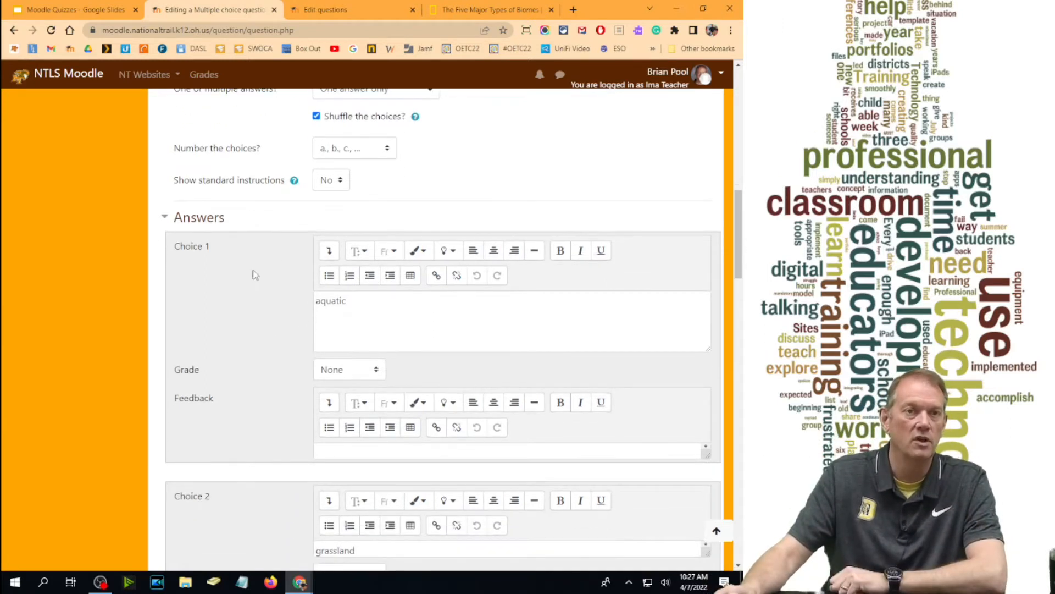
{"action": "left_click", "coordinate": [342, 378]}
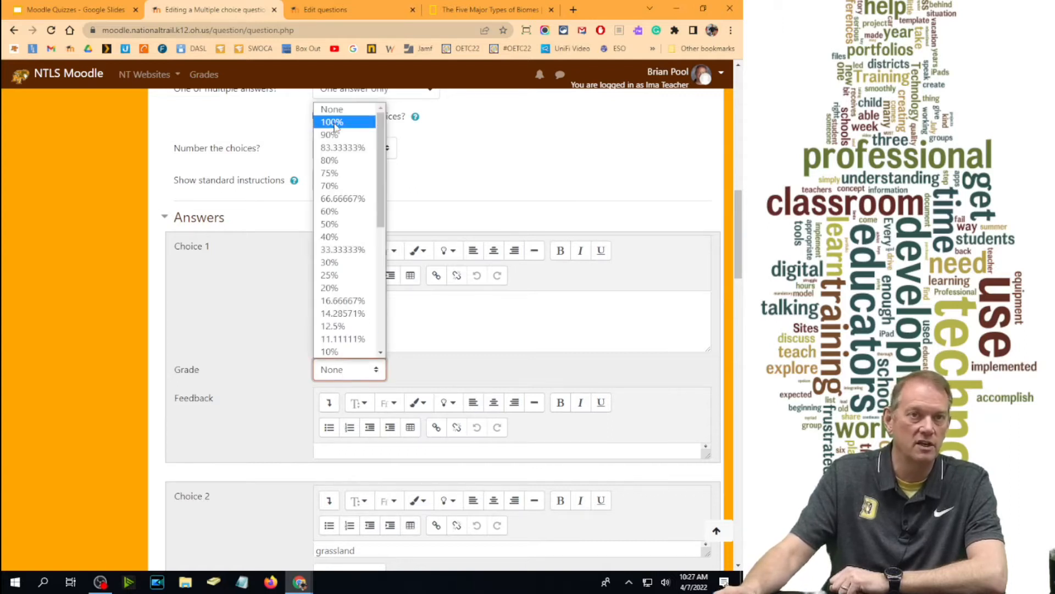
{"action": "scroll", "coordinate": [347, 247], "scroll_direction": "down", "scroll_amount": 8}
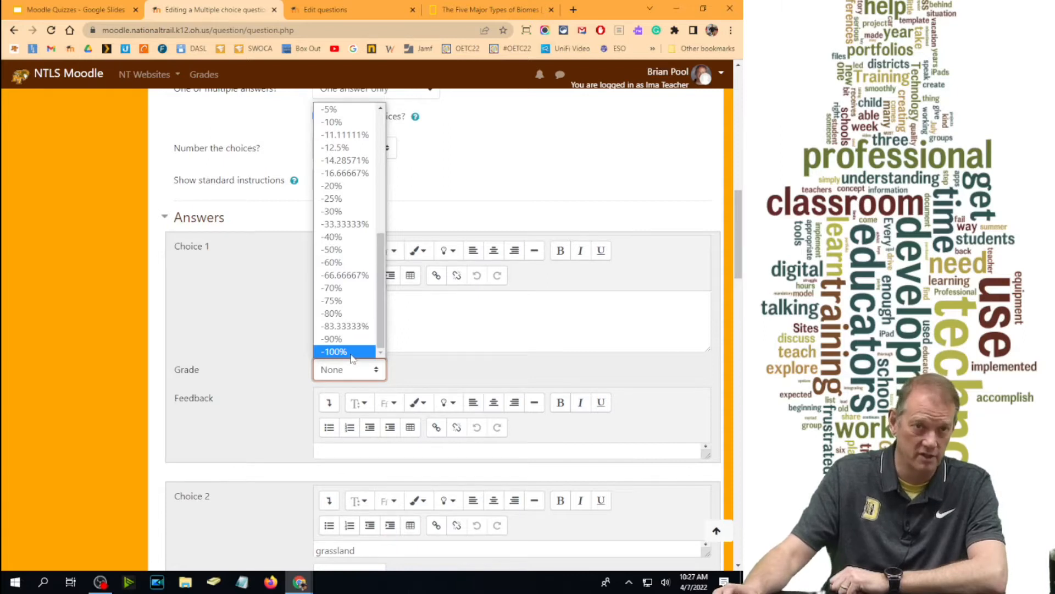
{"action": "scroll", "coordinate": [346, 264], "scroll_direction": "up", "scroll_amount": 8}
{"action": "left_click", "coordinate": [333, 109]}
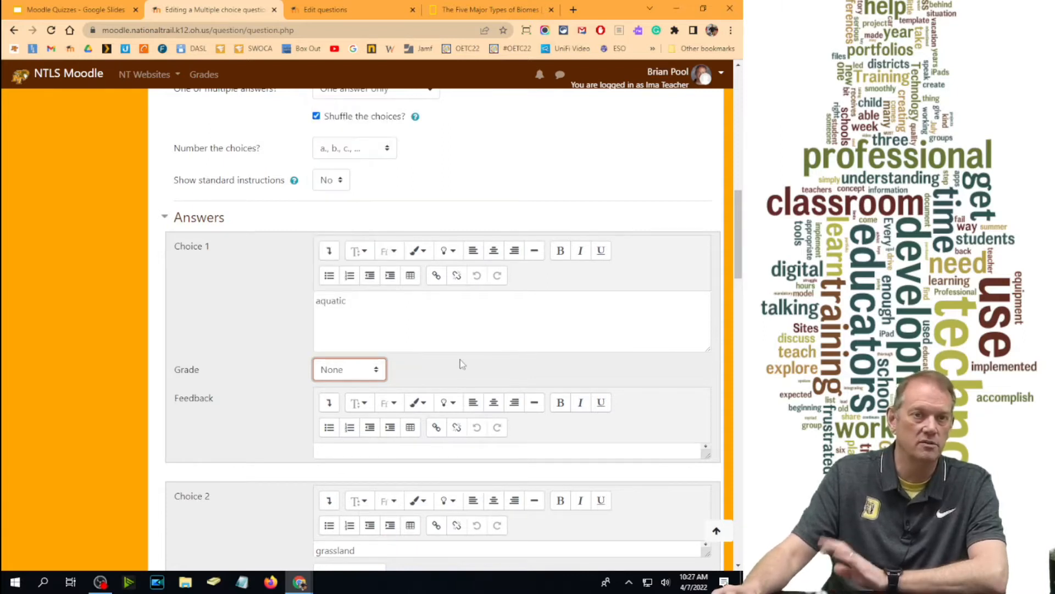
- Review the remaining choices and the combined feedback texts for correct, partially correct and incorrect responses
{"action": "scroll", "coordinate": [414, 323], "scroll_direction": "down", "scroll_amount": 3}
{"action": "scroll", "coordinate": [408, 330], "scroll_direction": "up", "scroll_amount": 6}
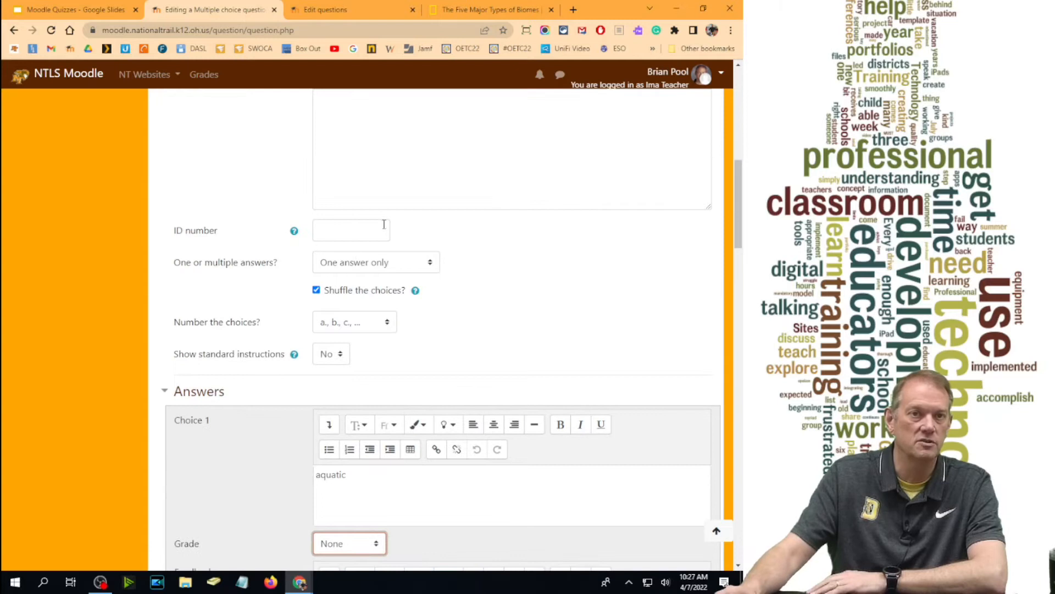
{"action": "scroll", "coordinate": [479, 319], "scroll_direction": "down", "scroll_amount": 6}
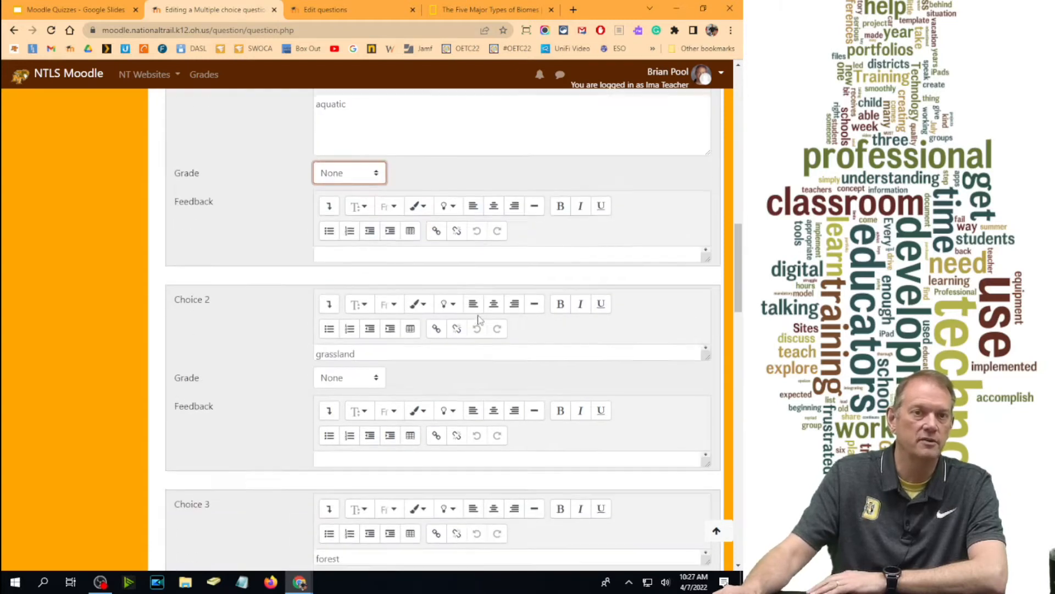
{"action": "scroll", "coordinate": [478, 318], "scroll_direction": "down", "scroll_amount": 20}
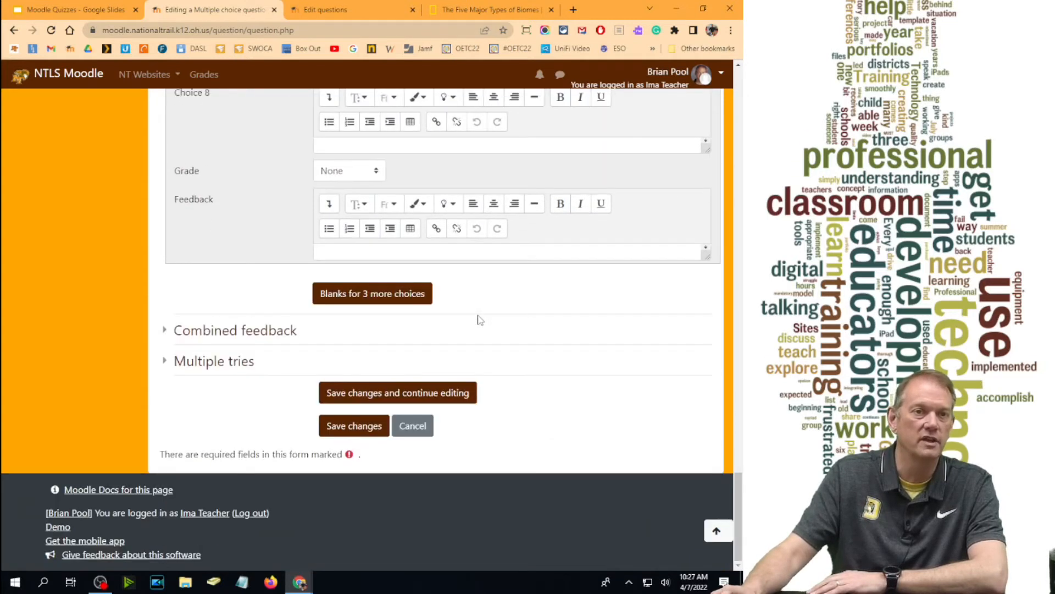
{"action": "left_click", "coordinate": [165, 330]}
{"action": "scroll", "coordinate": [377, 340], "scroll_direction": "down", "scroll_amount": 3}
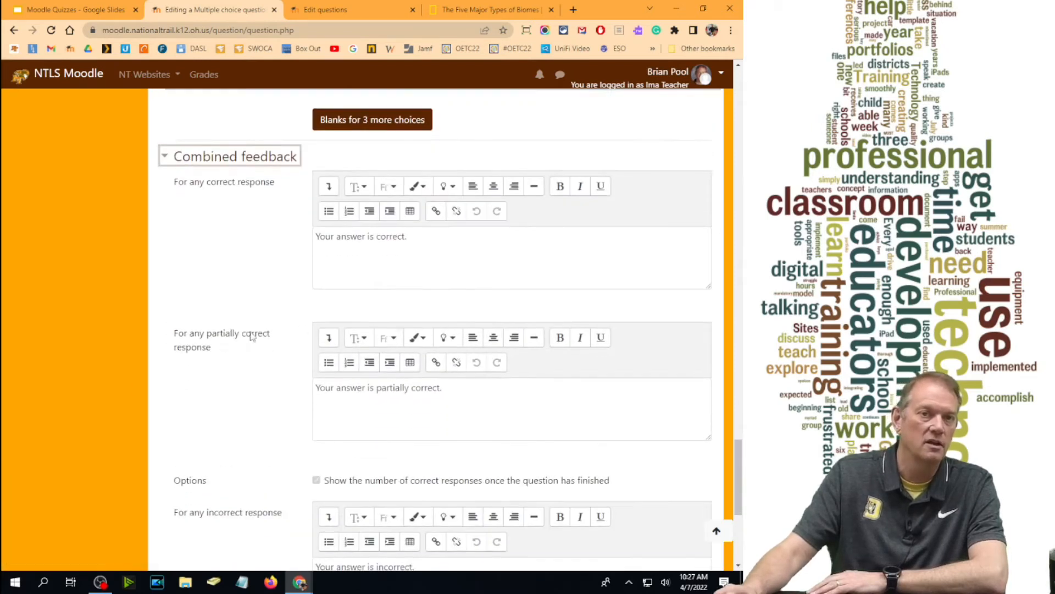
{"action": "scroll", "coordinate": [332, 381], "scroll_direction": "down", "scroll_amount": 5}
{"action": "scroll", "coordinate": [332, 381], "scroll_direction": "up", "scroll_amount": 7}
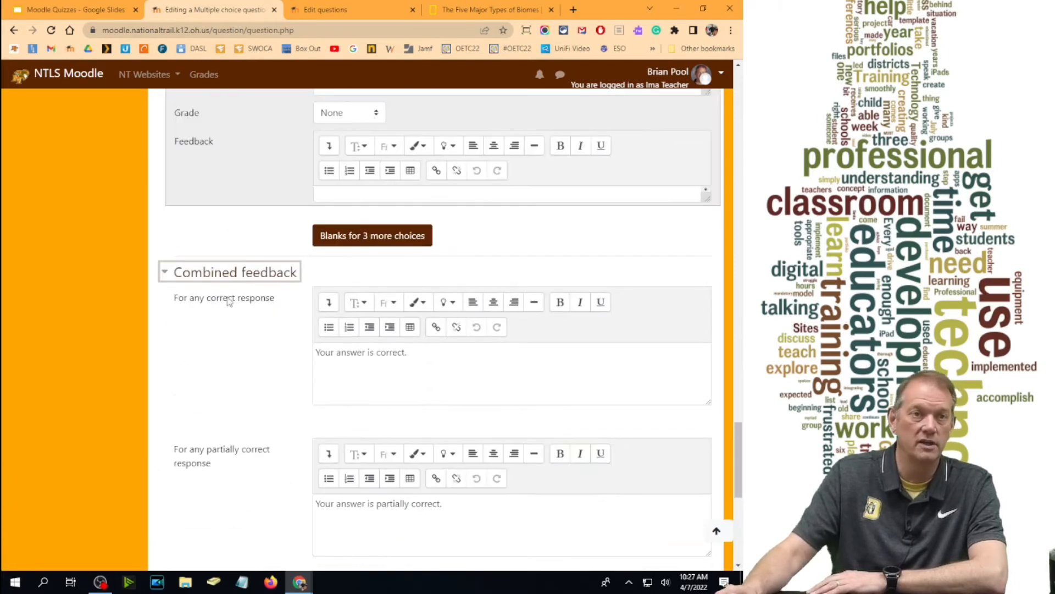
{"action": "left_click", "coordinate": [167, 279]}
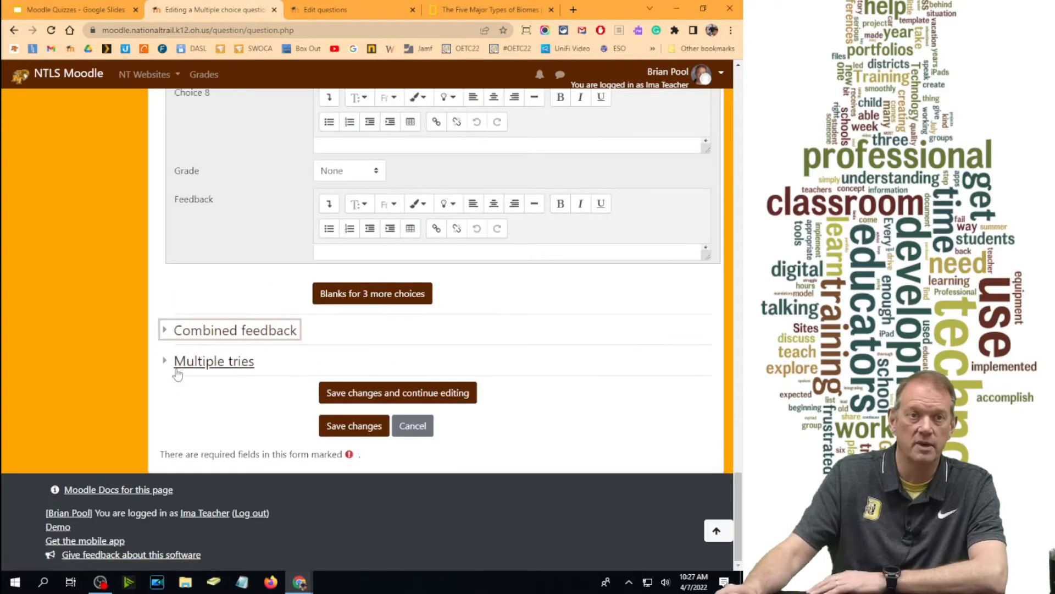
- Set the penalty for each incorrect try to 10% in the multiple tries settings and save the question
{"action": "left_click", "coordinate": [166, 366]}
{"action": "scroll", "coordinate": [322, 333], "scroll_direction": "down", "scroll_amount": 3}
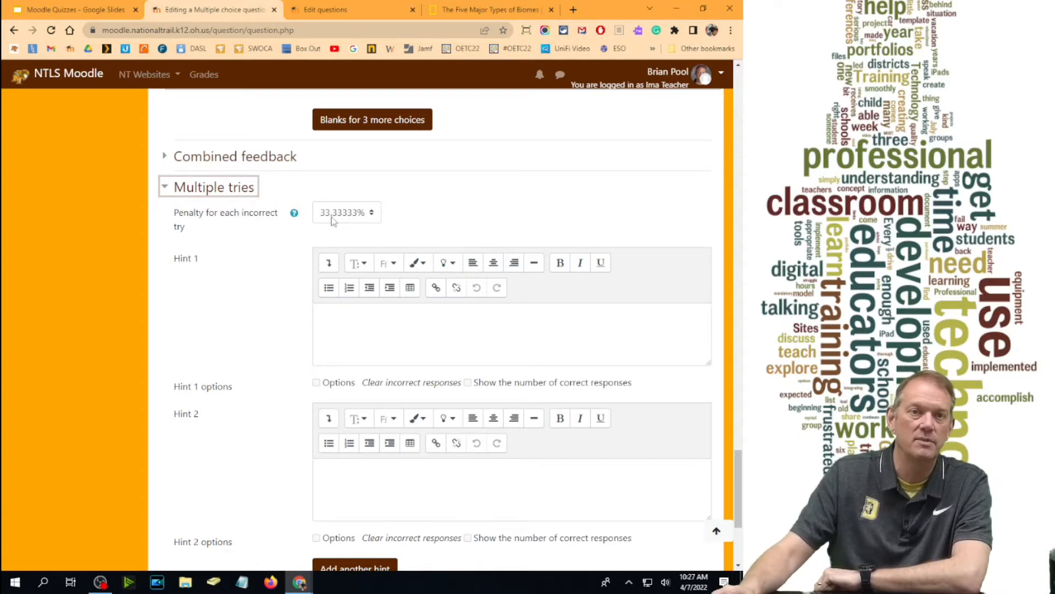
{"action": "scroll", "coordinate": [494, 257], "scroll_direction": "down", "scroll_amount": 2}
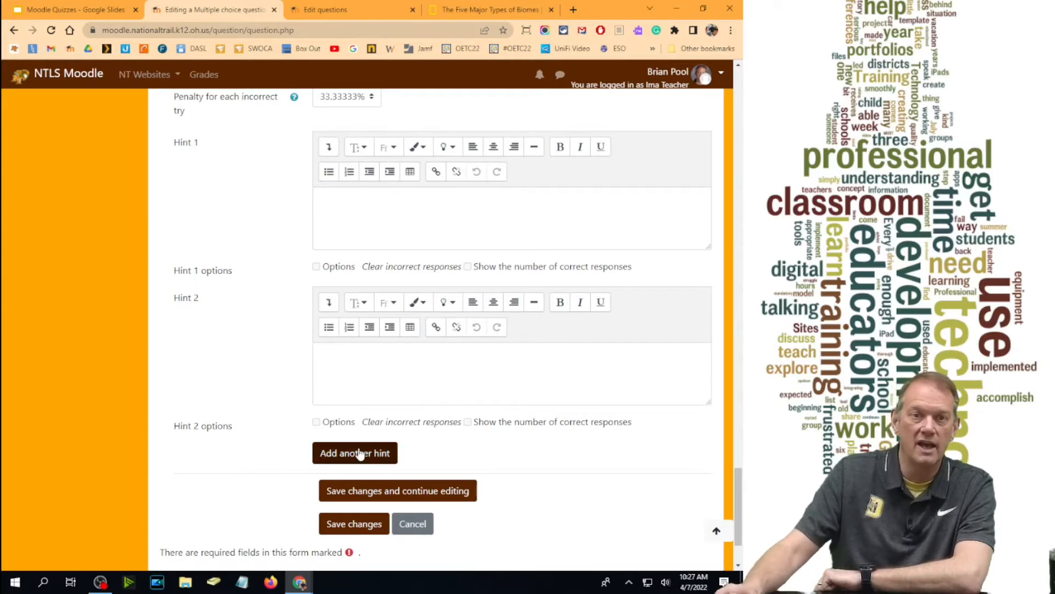
{"action": "left_click", "coordinate": [350, 99]}
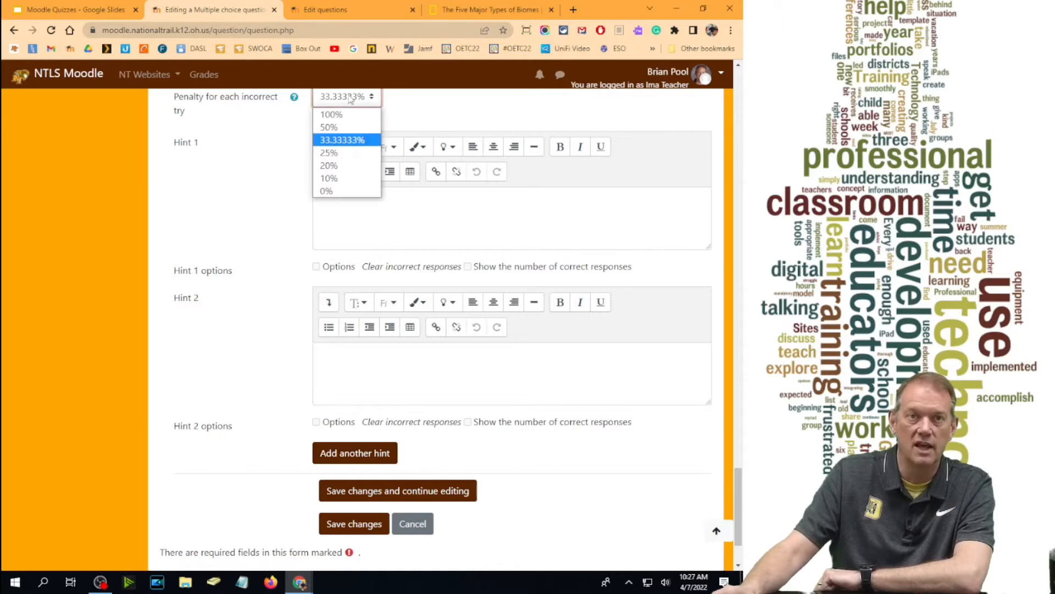
{"action": "left_click", "coordinate": [344, 182]}
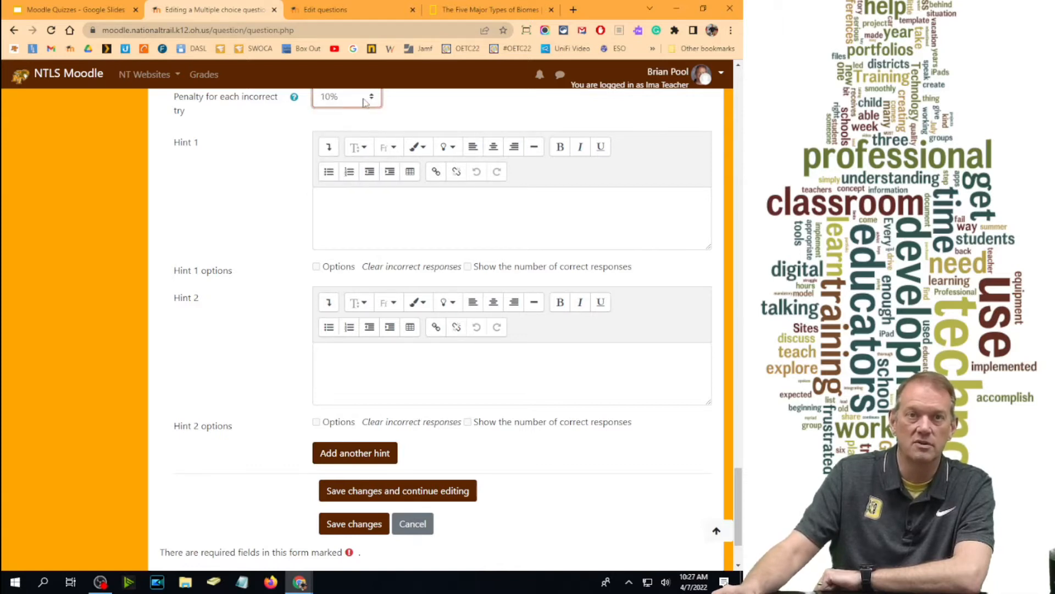
{"action": "scroll", "coordinate": [448, 330], "scroll_direction": "up", "scroll_amount": 3}
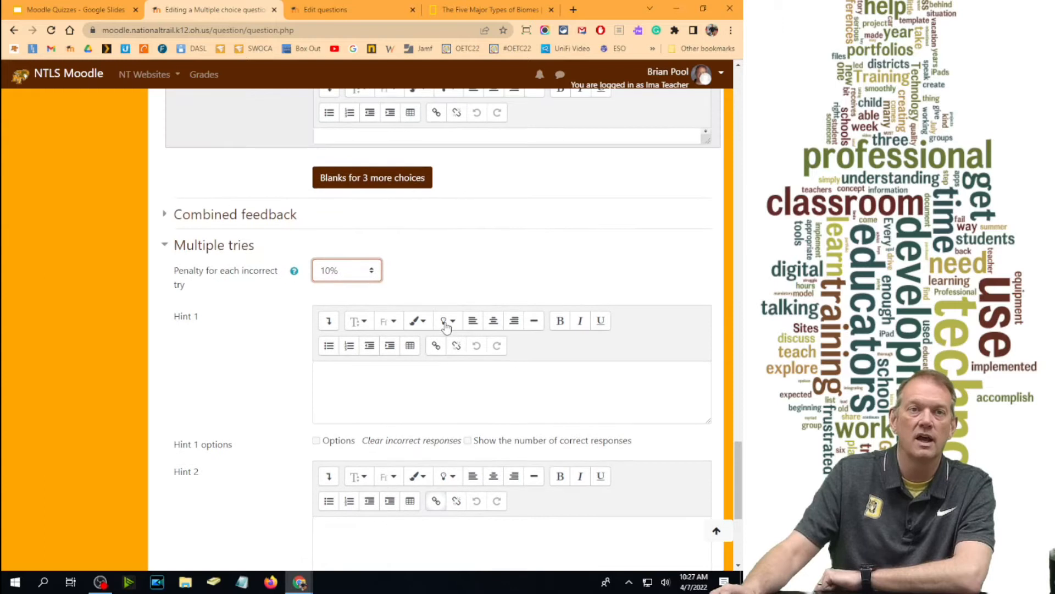
{"action": "left_click", "coordinate": [165, 245]}
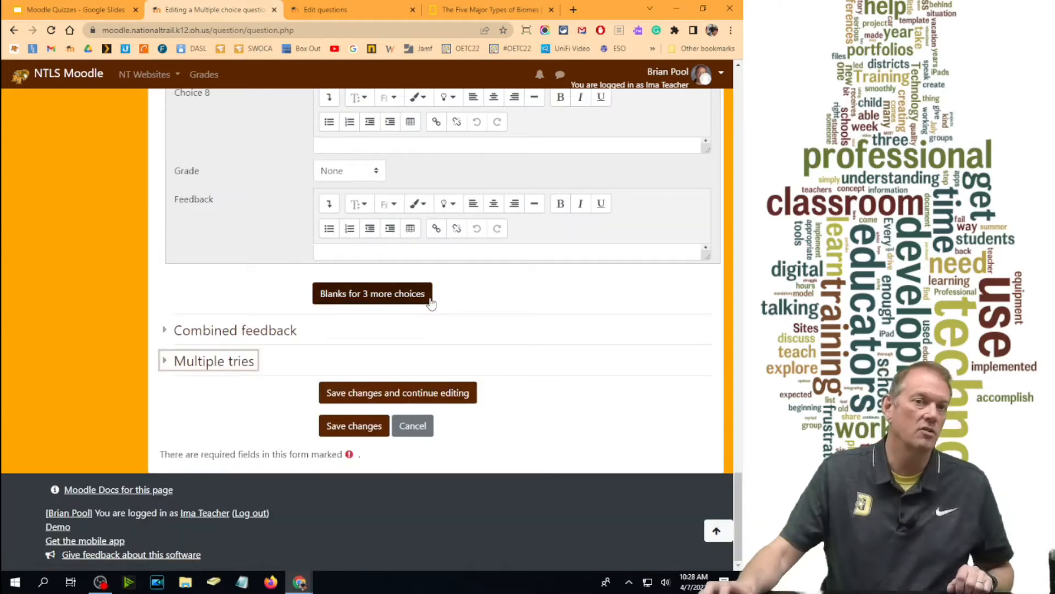
{"action": "left_click", "coordinate": [351, 426]}
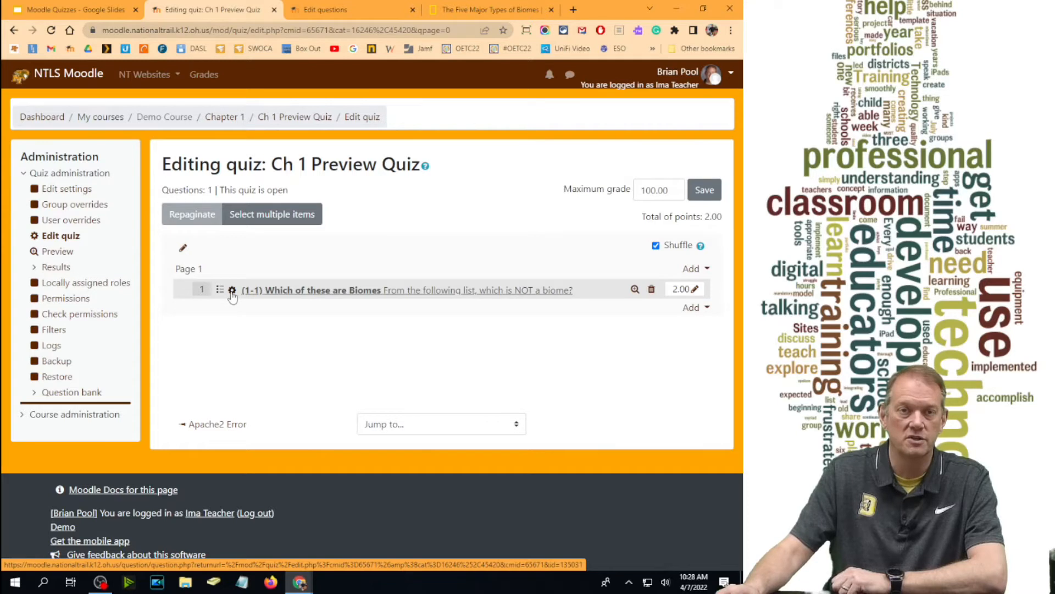
- Preview the biome question from the quiz, fill in the correct response, and close the preview
{"action": "left_click", "coordinate": [634, 289]}
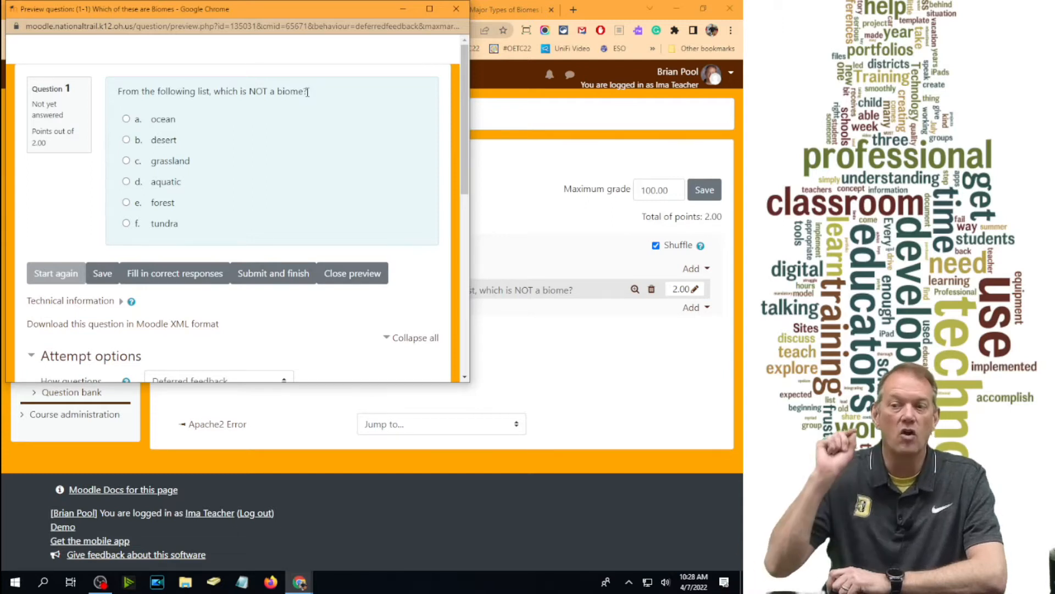
{"action": "left_click", "coordinate": [185, 273]}
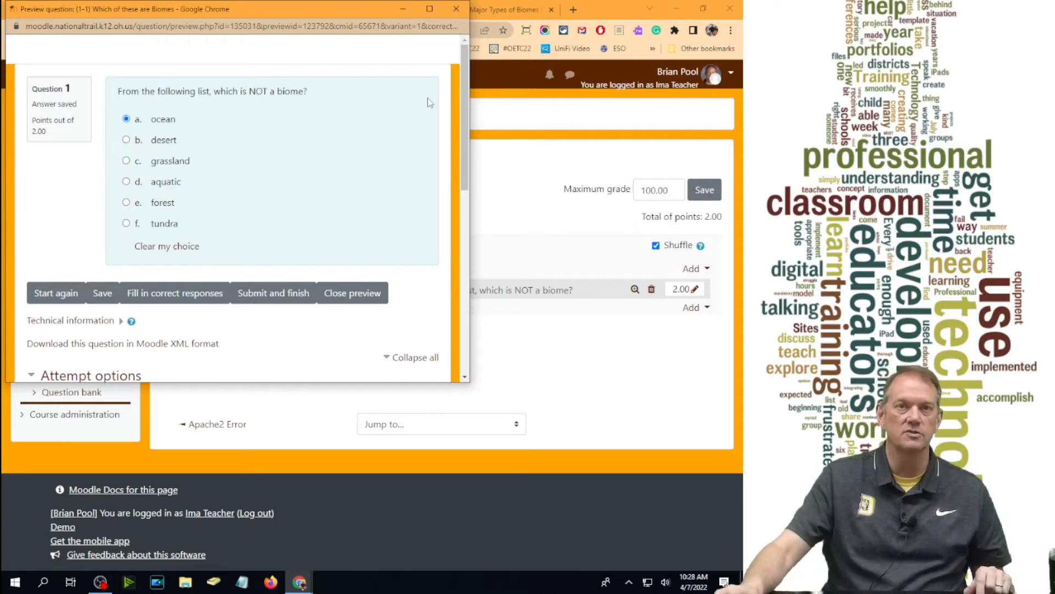
{"action": "left_click", "coordinate": [456, 8]}
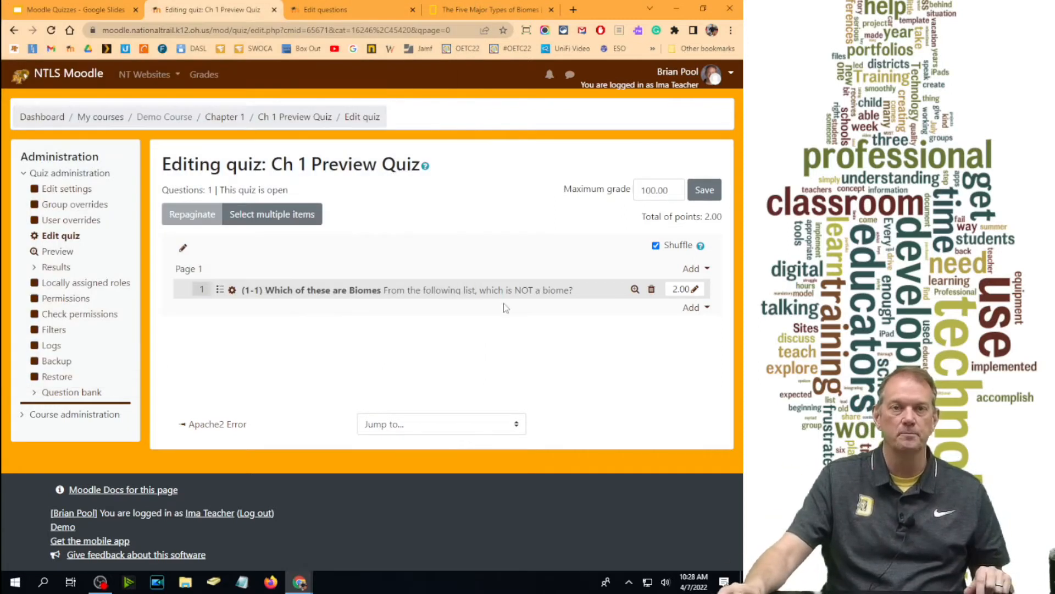
- Try a point value of 0 for the biome question in the quiz and restore it to 2
{"action": "left_click", "coordinate": [696, 290]}
{"action": "type", "text": "0"}
{"action": "key", "text": "Return"}
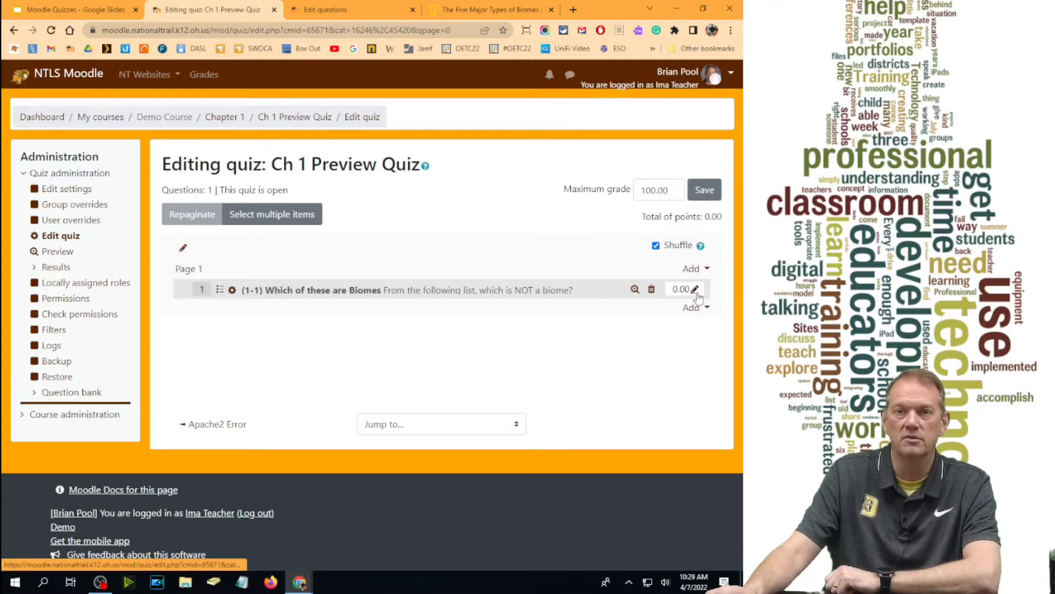
{"action": "left_click", "coordinate": [695, 290]}
{"action": "type", "text": "2"}
{"action": "key", "text": "Return"}
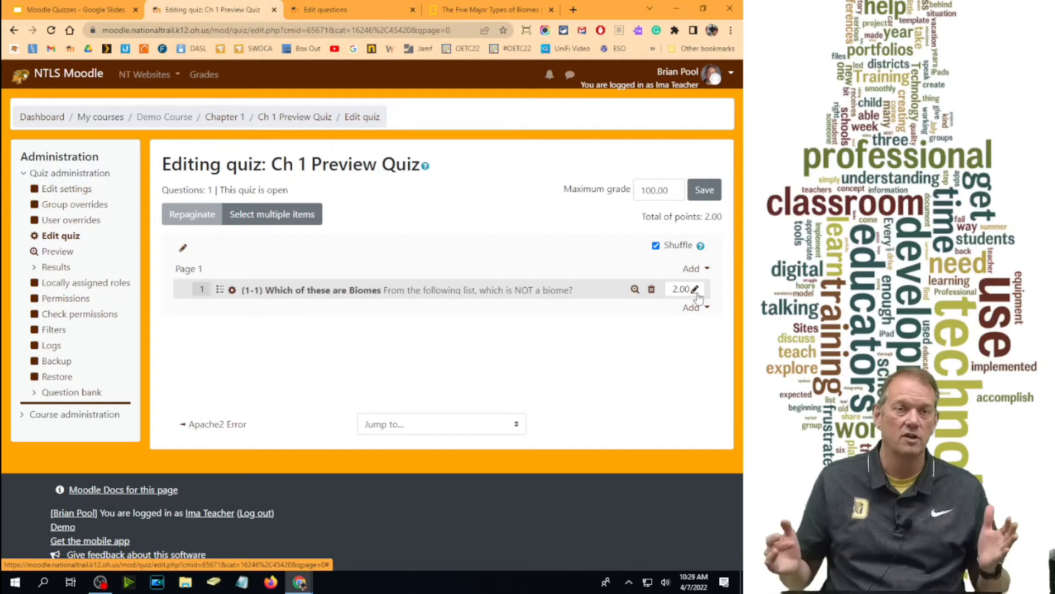
- Show the questions of the Ch 1 category in the course question bank
{"action": "left_click", "coordinate": [325, 9]}
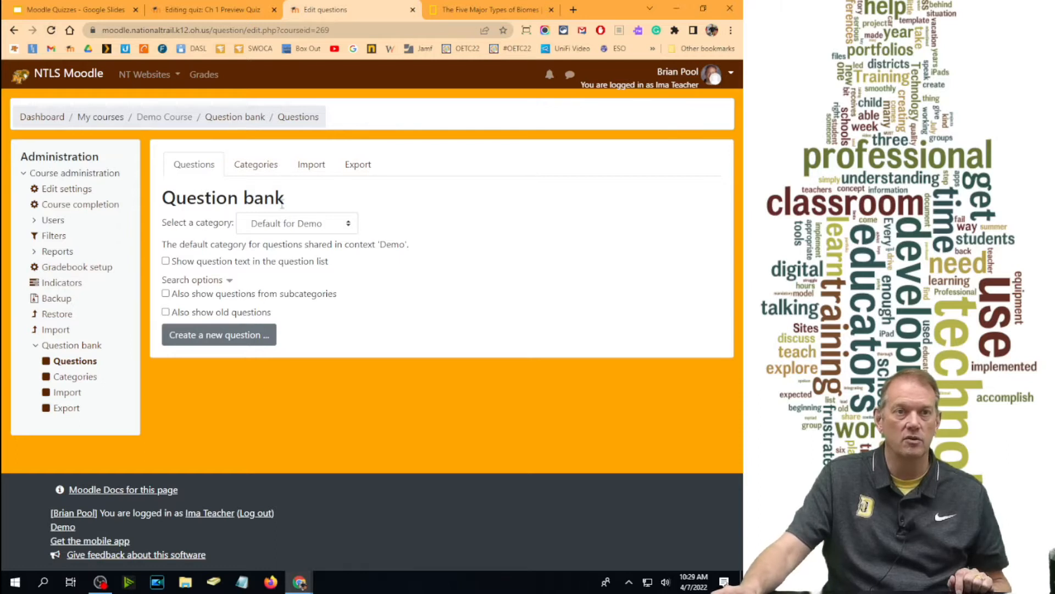
{"action": "left_click", "coordinate": [288, 228]}
{"action": "left_click", "coordinate": [286, 279]}
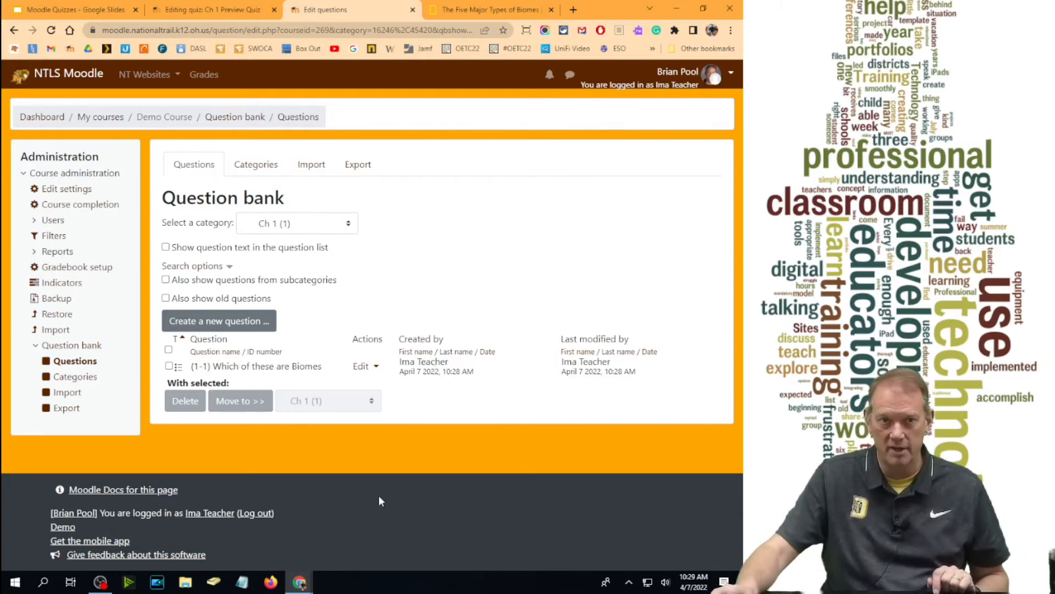
- Duplicate the biome question, naming it "(1-1) Which of these are Biomes multiple click" with the text "From the following list, which are biomes?"
{"action": "left_click", "coordinate": [364, 365]}
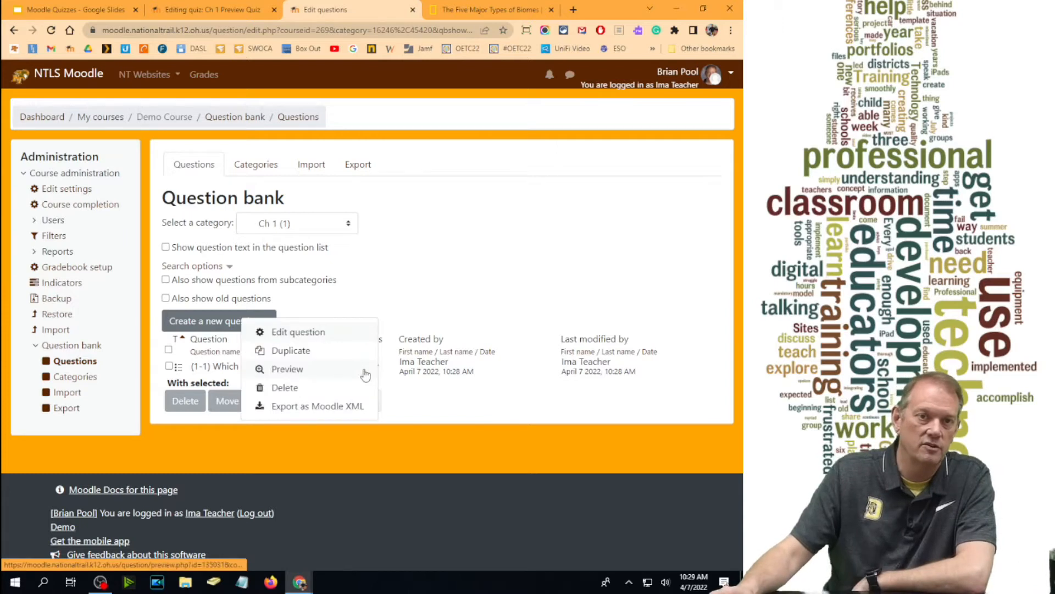
{"action": "left_click", "coordinate": [307, 352]}
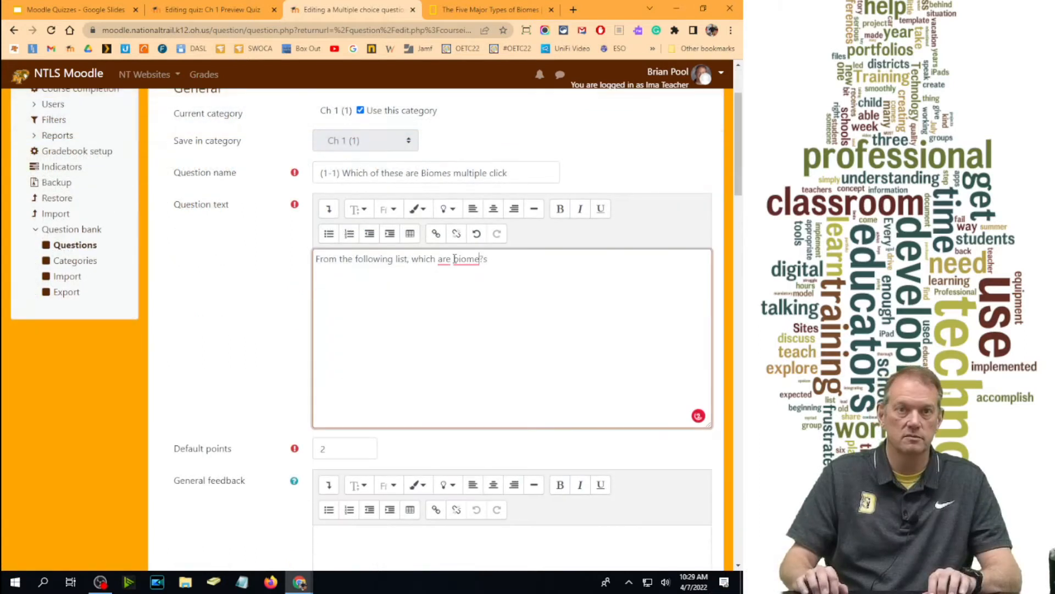
{"action": "type", "text": "s"}
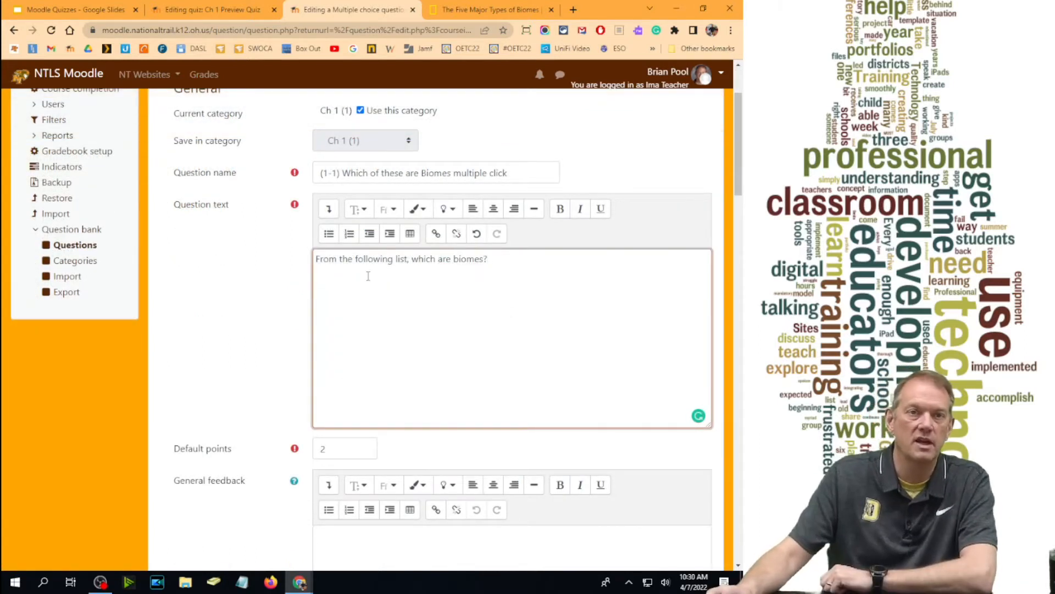
- Set the duplicated question to allow multiple answers
{"action": "scroll", "coordinate": [406, 261], "scroll_direction": "down", "scroll_amount": 10}
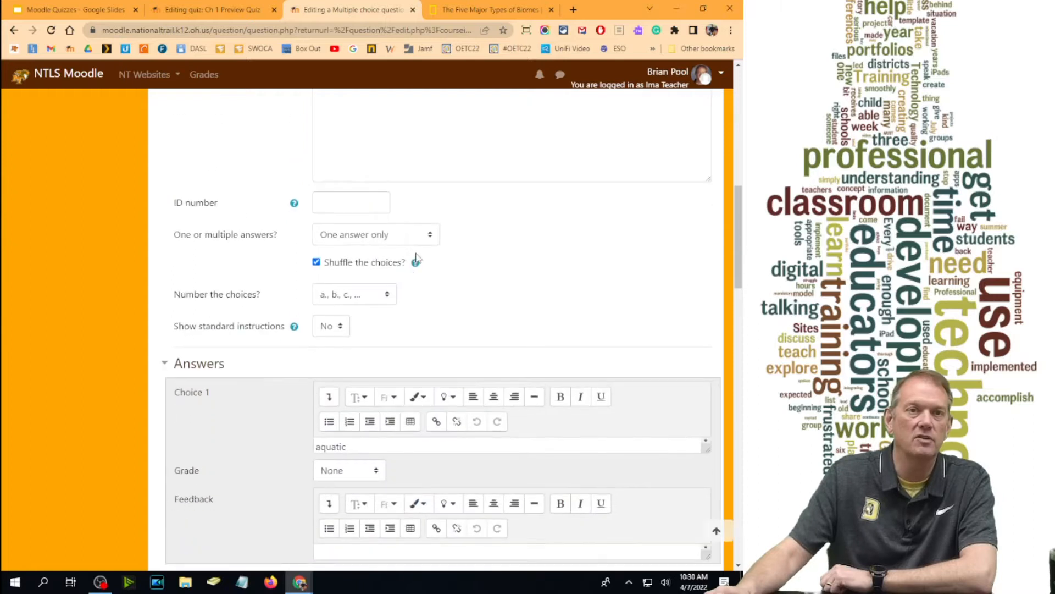
{"action": "left_click", "coordinate": [340, 180]}
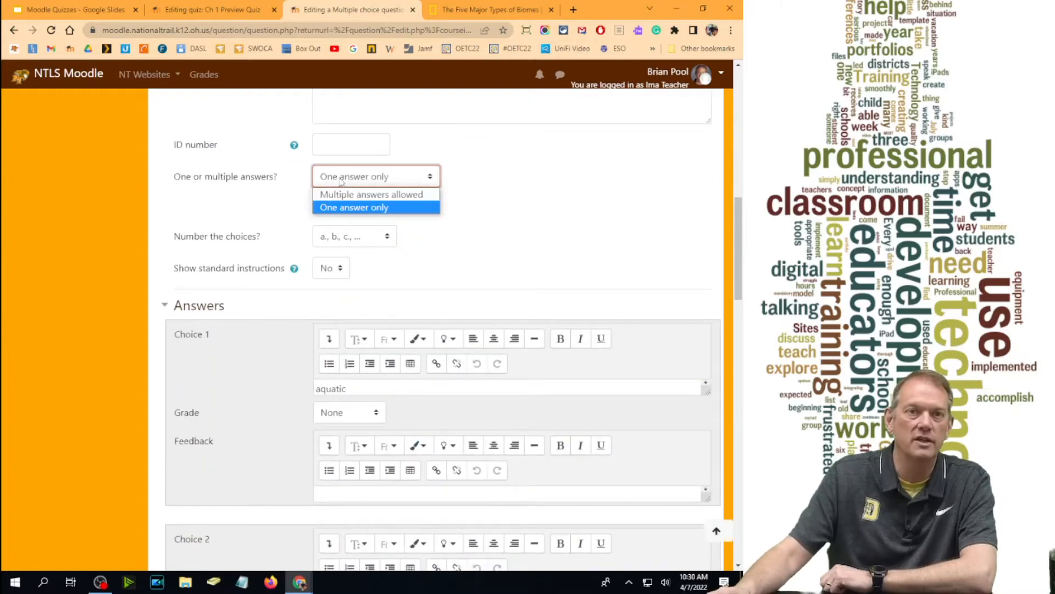
{"action": "left_click", "coordinate": [340, 195]}
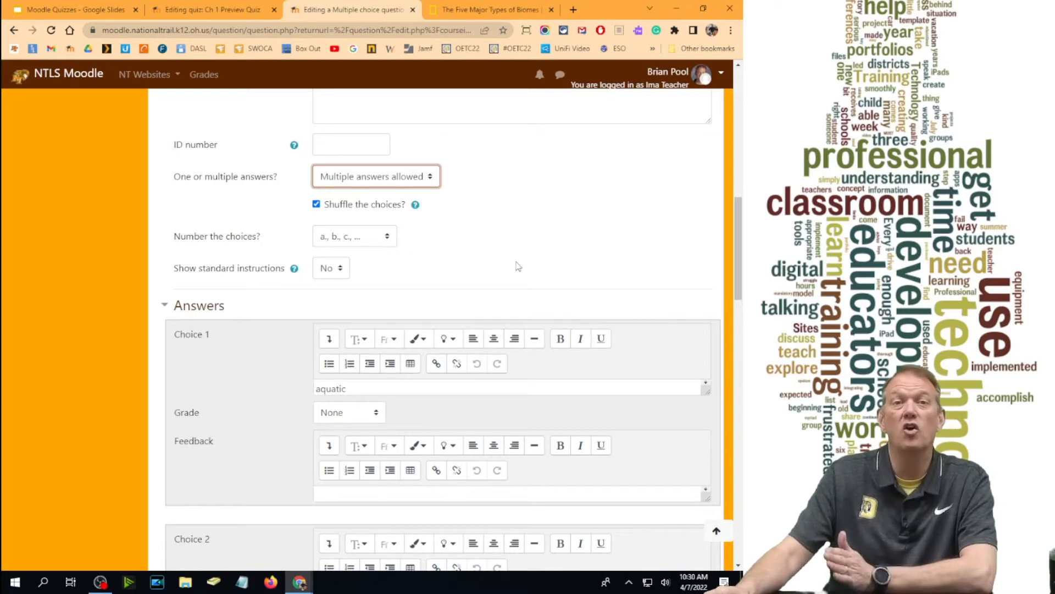
- Set the grade of the aquatic and grassland choices to 20% each
{"action": "scroll", "coordinate": [509, 257], "scroll_direction": "down", "scroll_amount": 3}
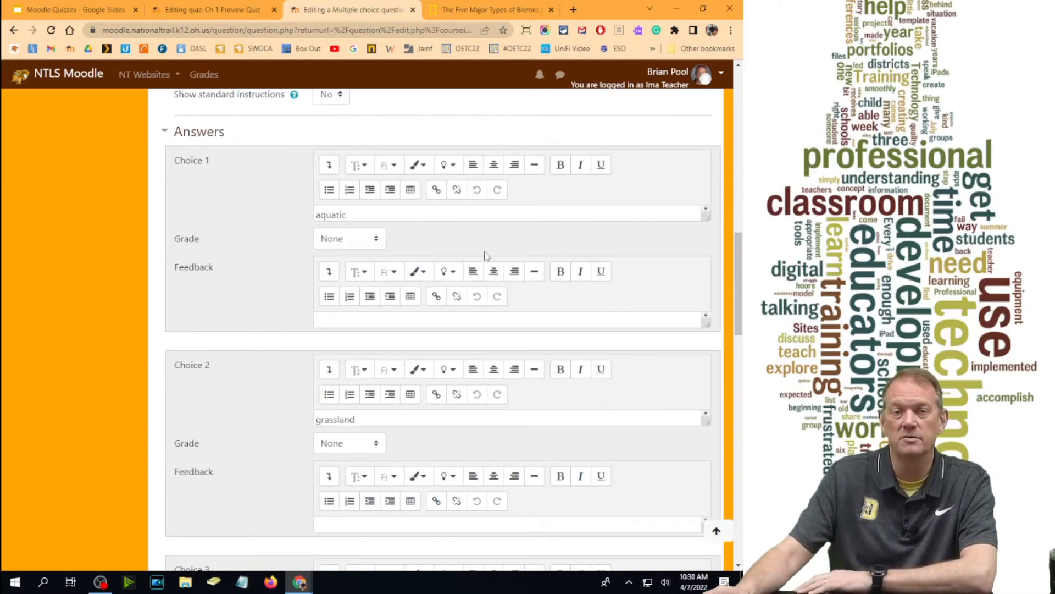
{"action": "left_click", "coordinate": [334, 244]}
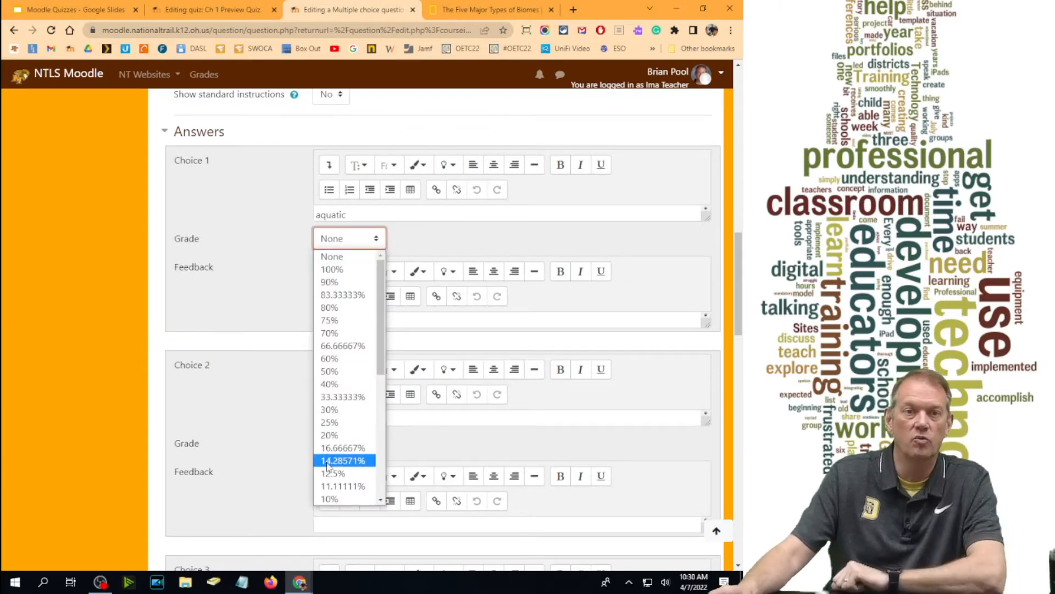
{"action": "left_click", "coordinate": [332, 434]}
{"action": "scroll", "coordinate": [343, 347], "scroll_direction": "down", "scroll_amount": 2}
{"action": "left_click", "coordinate": [346, 327]}
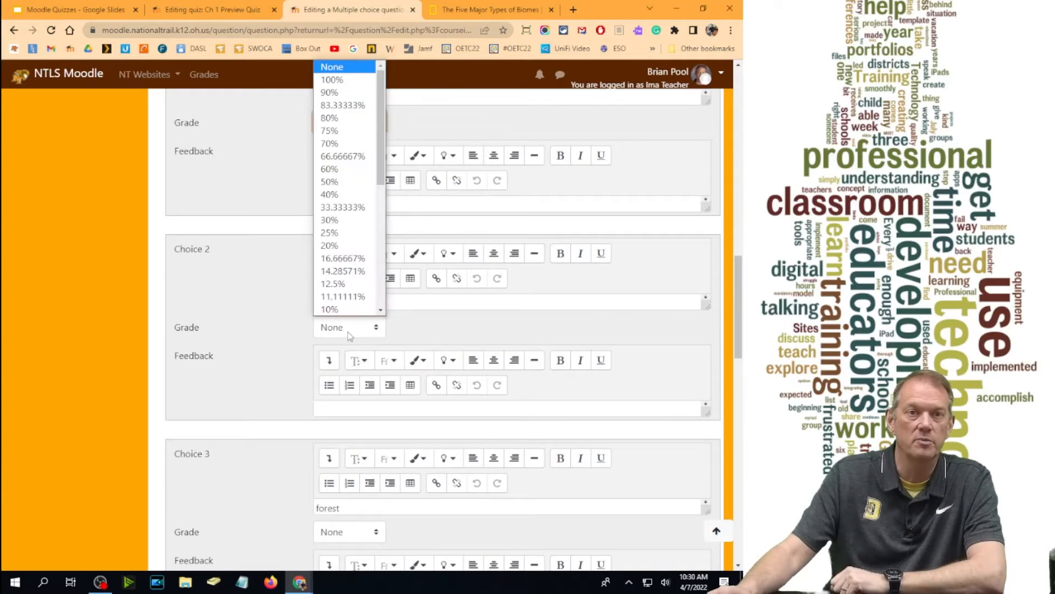
{"action": "left_click", "coordinate": [343, 245]}
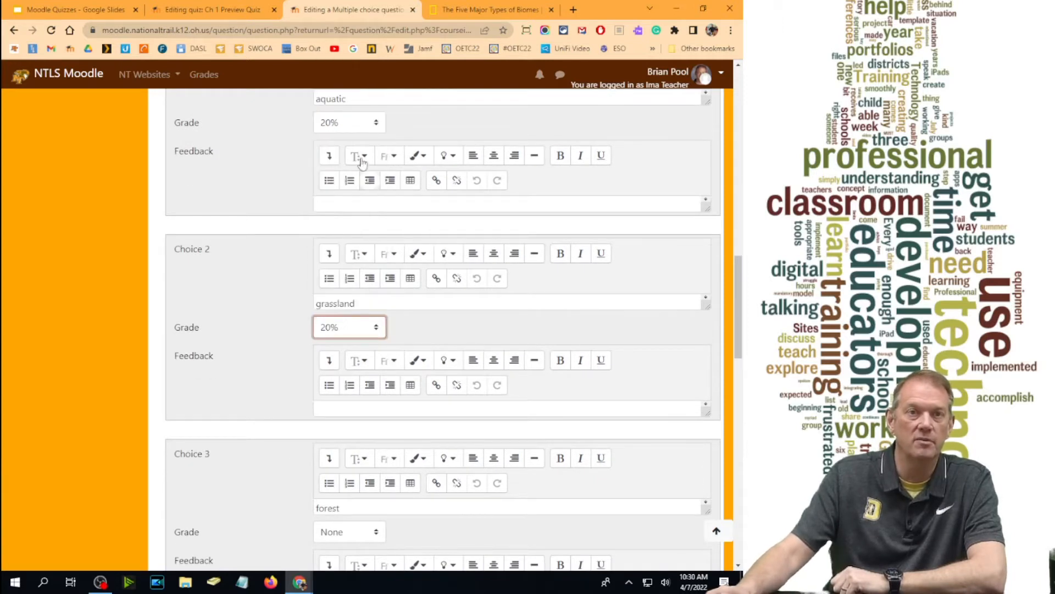
- Give the forest and desert choices a grade of 20% each
{"action": "scroll", "coordinate": [389, 335], "scroll_direction": "down", "scroll_amount": 4}
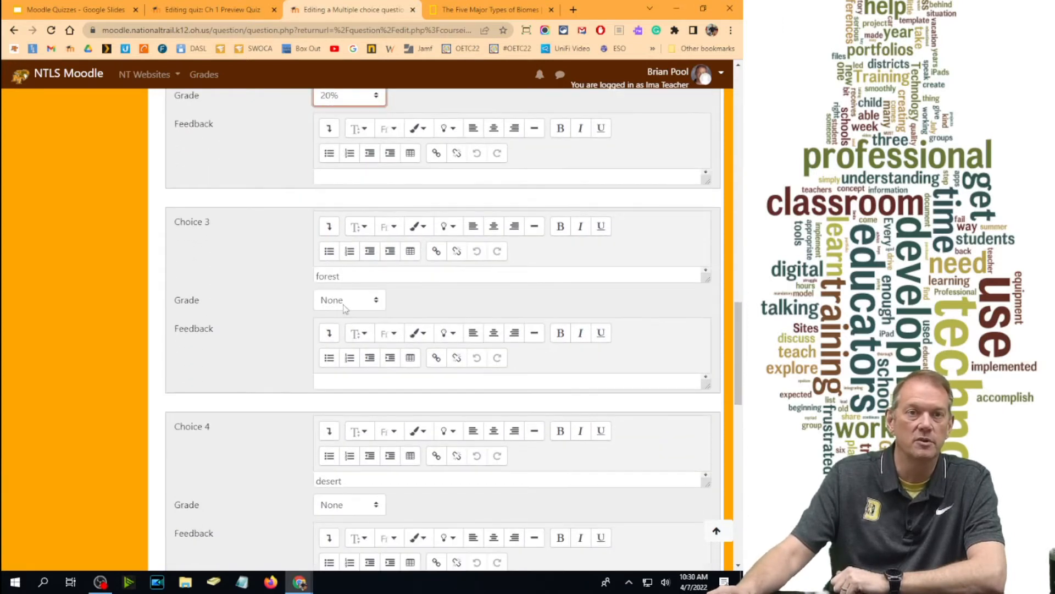
{"action": "left_click", "coordinate": [346, 302]}
{"action": "scroll", "coordinate": [341, 396], "scroll_direction": "down", "scroll_amount": 3}
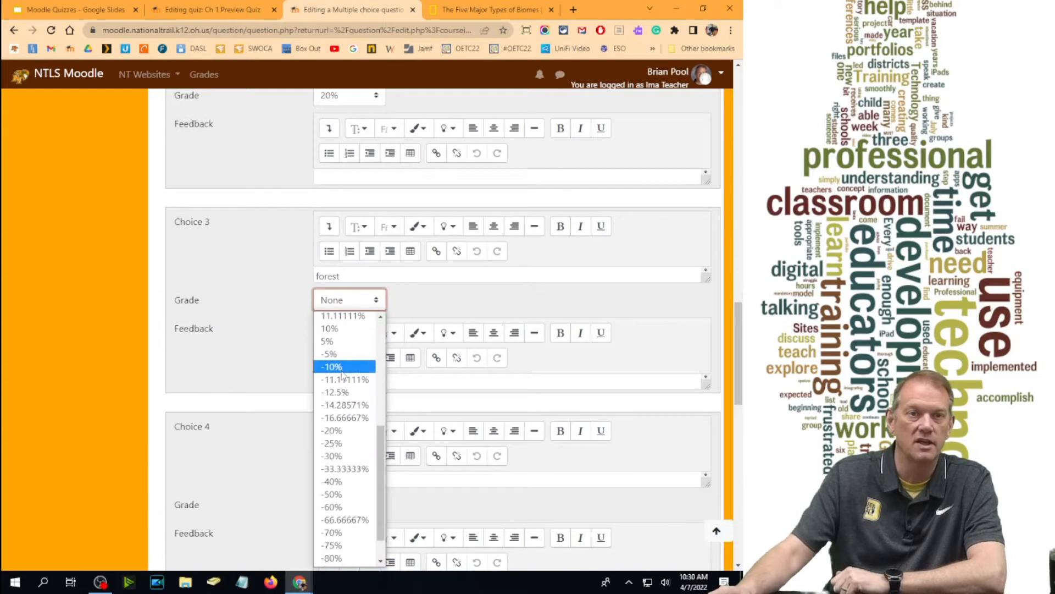
{"action": "scroll", "coordinate": [344, 385], "scroll_direction": "up", "scroll_amount": 4}
{"action": "left_click", "coordinate": [348, 498]}
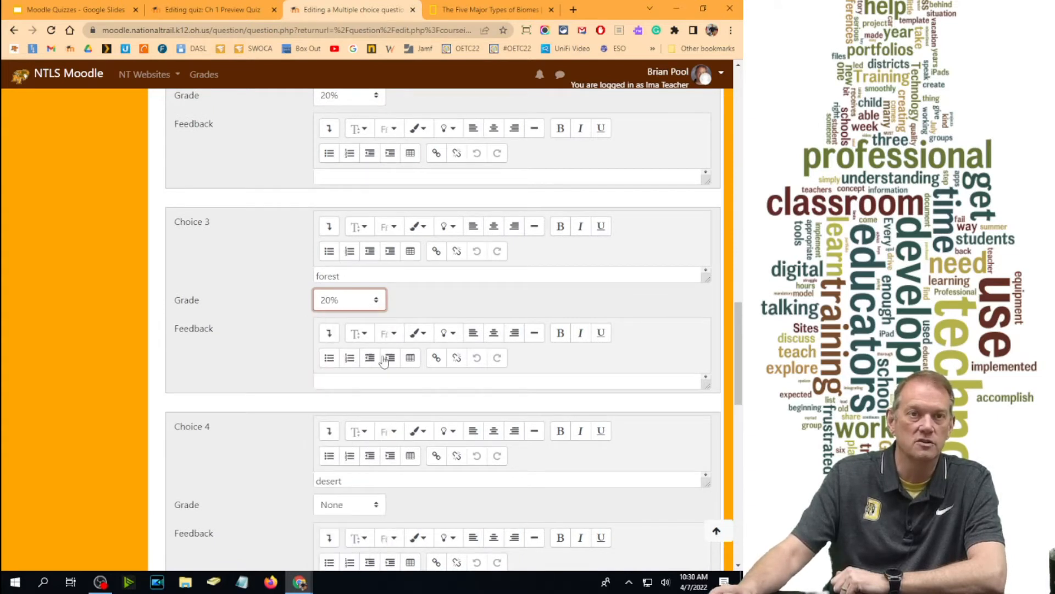
{"action": "scroll", "coordinate": [341, 295], "scroll_direction": "down", "scroll_amount": 4}
{"action": "left_click", "coordinate": [345, 273]}
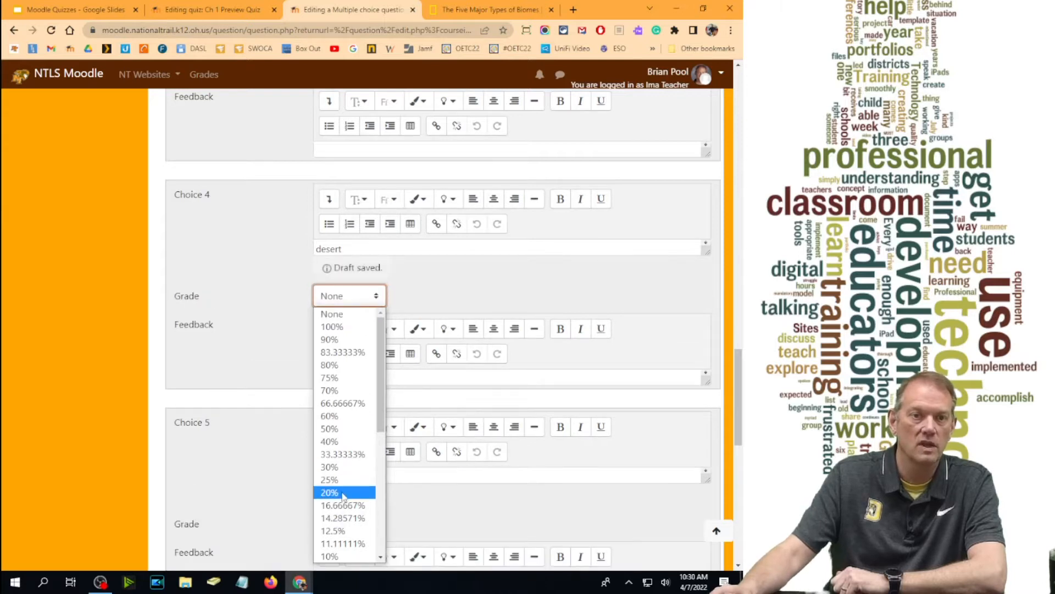
{"action": "left_click", "coordinate": [338, 493]}
- Set the tundra choice's grade to 20%
{"action": "scroll", "coordinate": [388, 453], "scroll_direction": "down", "scroll_amount": 4}
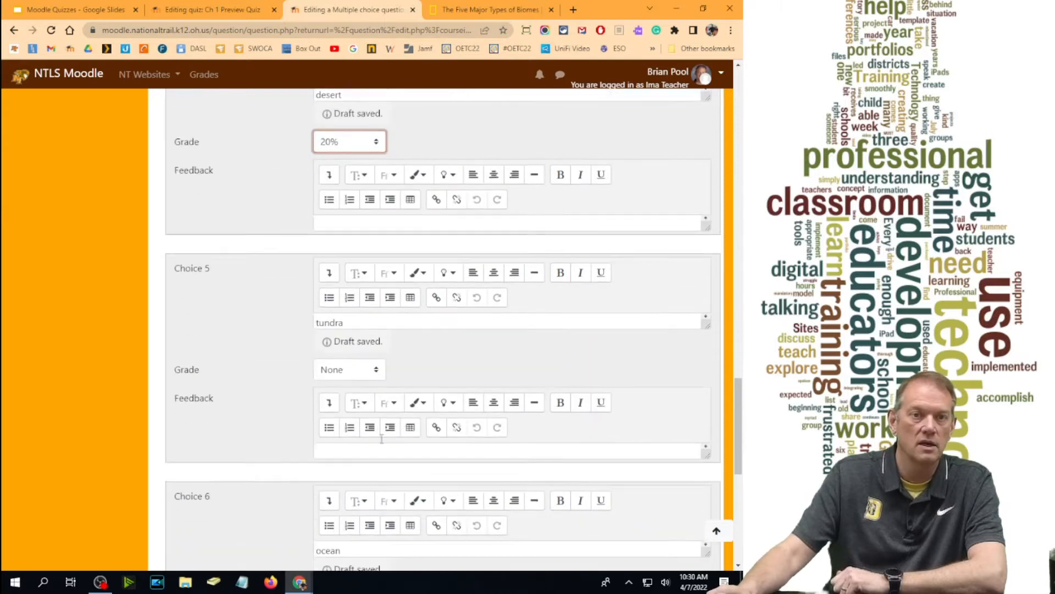
{"action": "left_click", "coordinate": [343, 294]}
{"action": "left_click", "coordinate": [342, 514]}
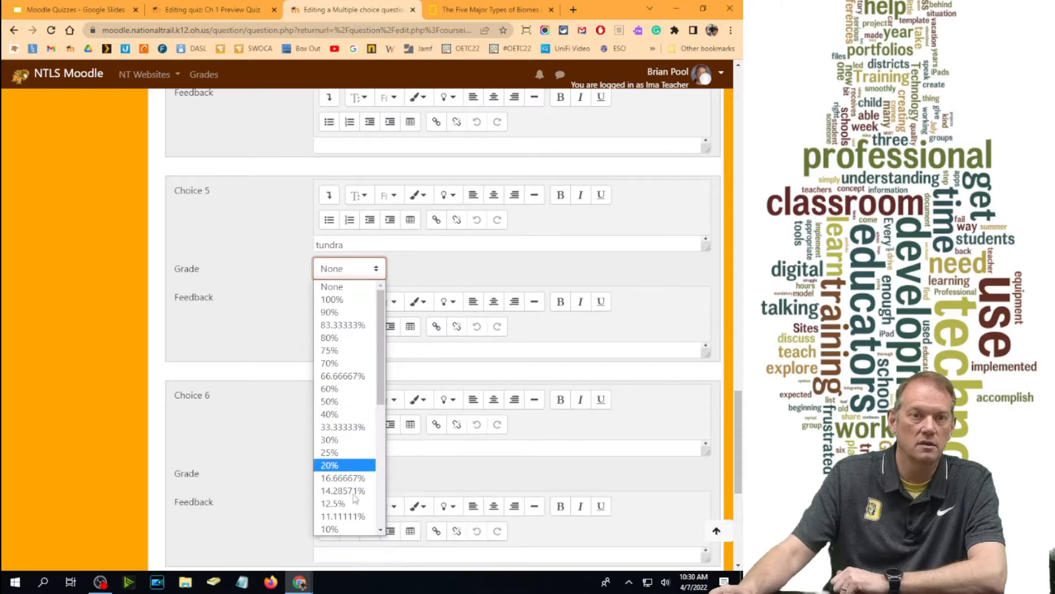
{"action": "left_click", "coordinate": [350, 275]}
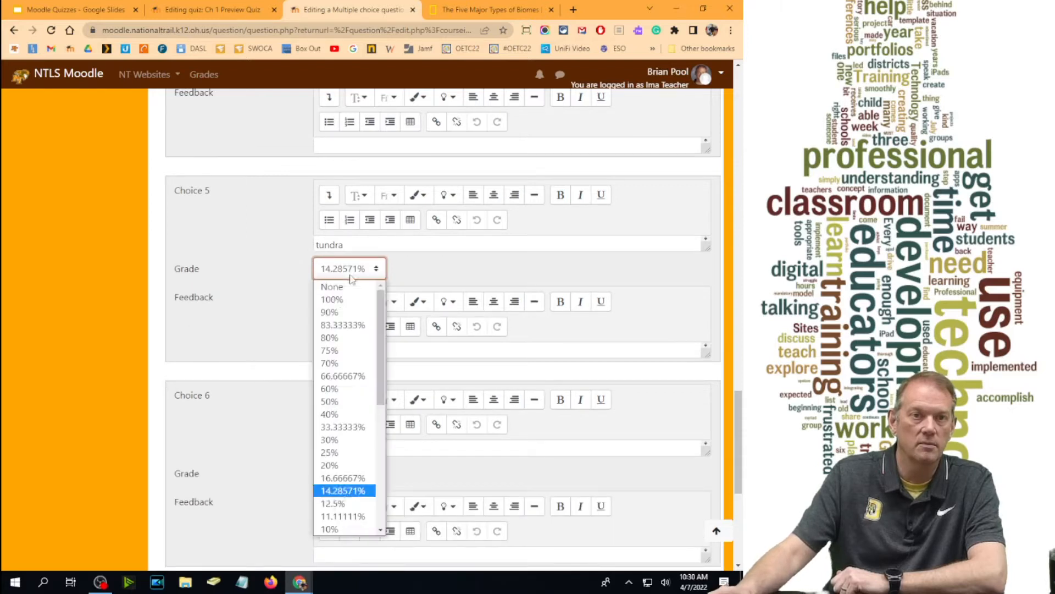
{"action": "left_click", "coordinate": [339, 469]}
- Set the ocean choice's grade to -100% and save the duplicated question
{"action": "scroll", "coordinate": [396, 454], "scroll_direction": "down", "scroll_amount": 1}
{"action": "left_click", "coordinate": [351, 479]}
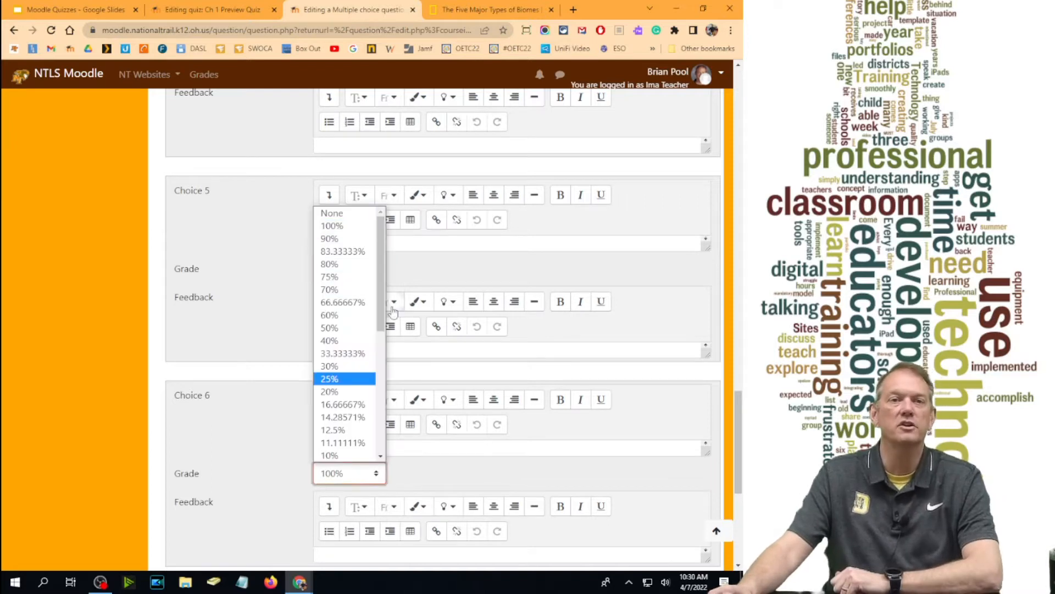
{"action": "left_click_drag", "start_coordinate": [380, 310], "coordinate": [407, 432]}
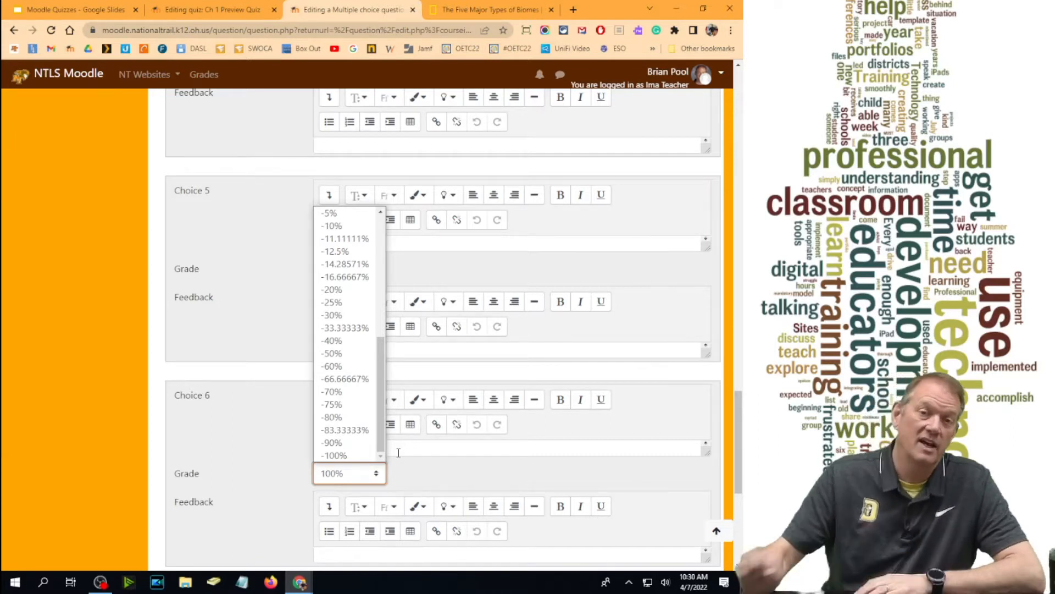
{"action": "left_click", "coordinate": [333, 456]}
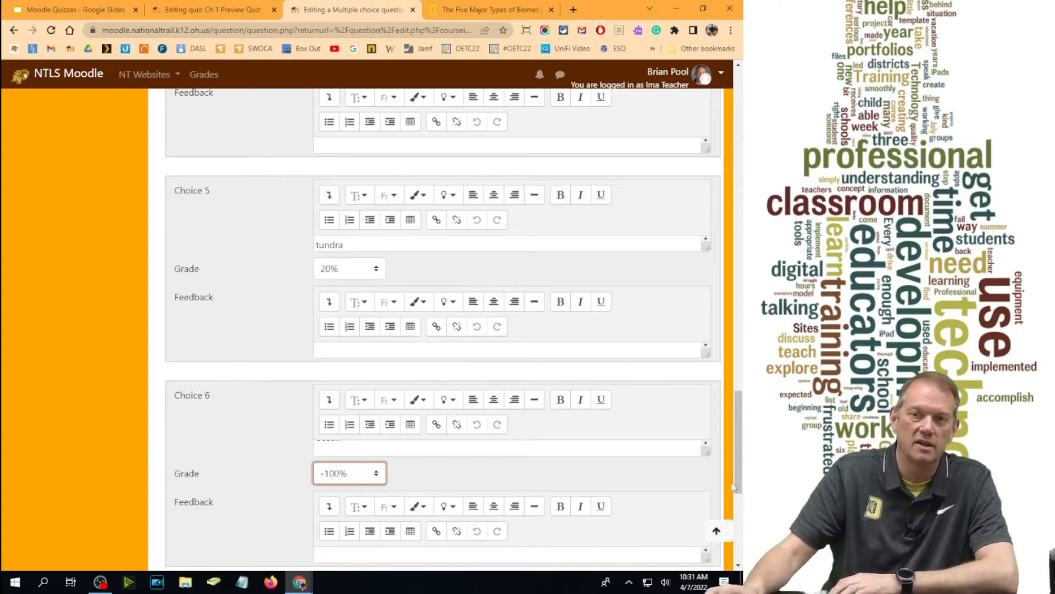
{"action": "scroll", "coordinate": [734, 490], "scroll_direction": "down", "scroll_amount": 6}
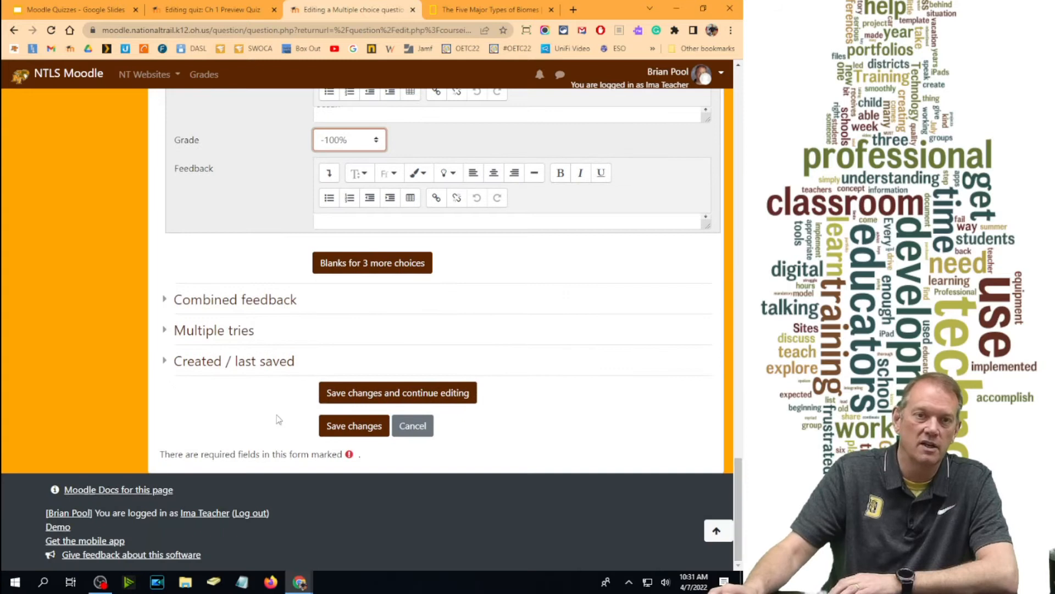
{"action": "left_click", "coordinate": [361, 429]}
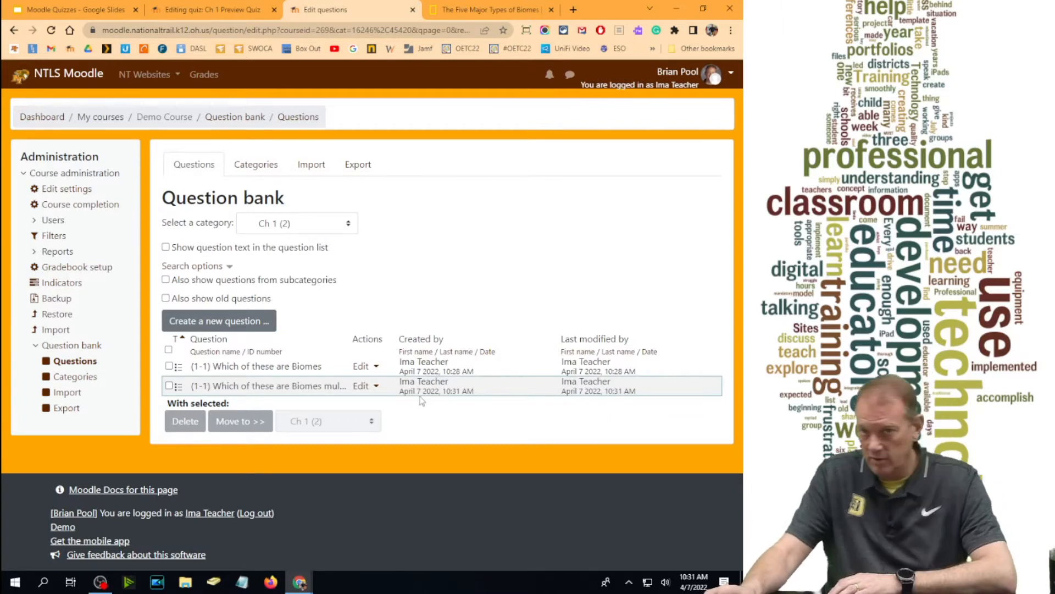
- Preview the multiple-answer biome question from the question bank and select all six choices as a test answer
{"action": "left_click", "coordinate": [363, 385]}
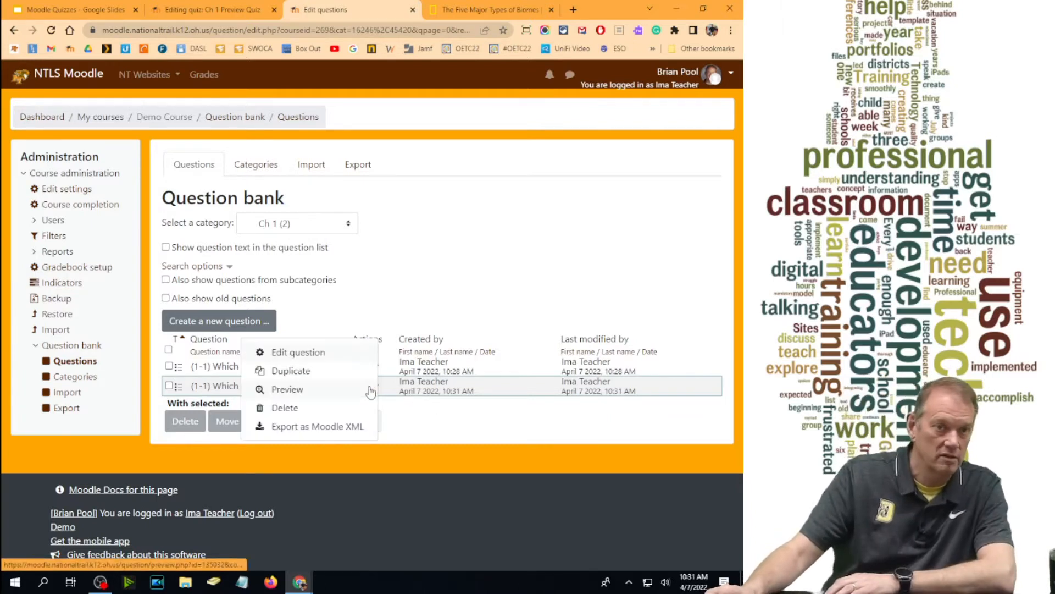
{"action": "left_click", "coordinate": [306, 392]}
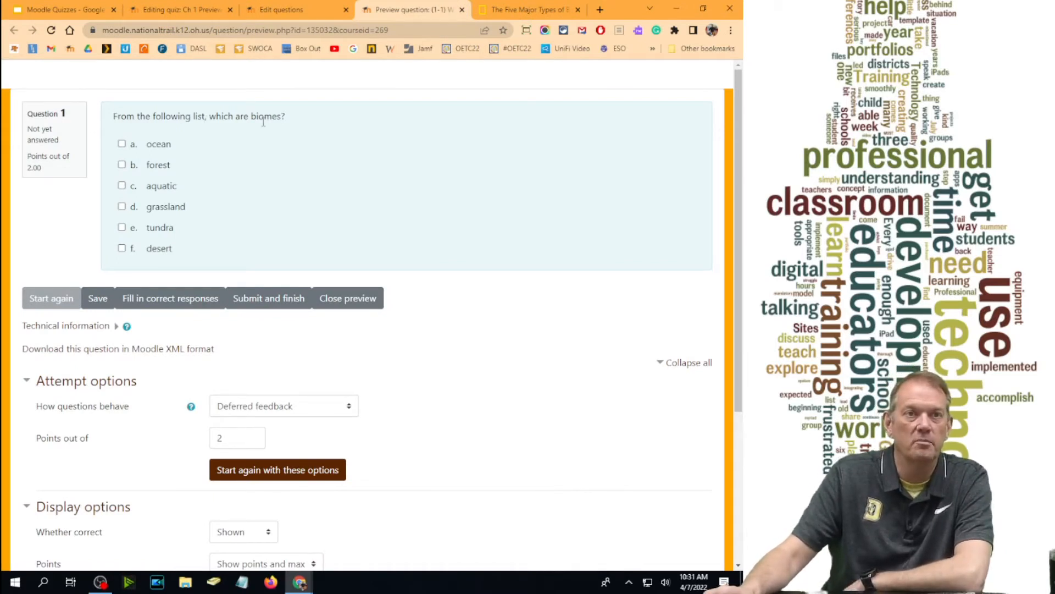
{"action": "left_click", "coordinate": [121, 144]}
{"action": "left_click", "coordinate": [121, 164]}
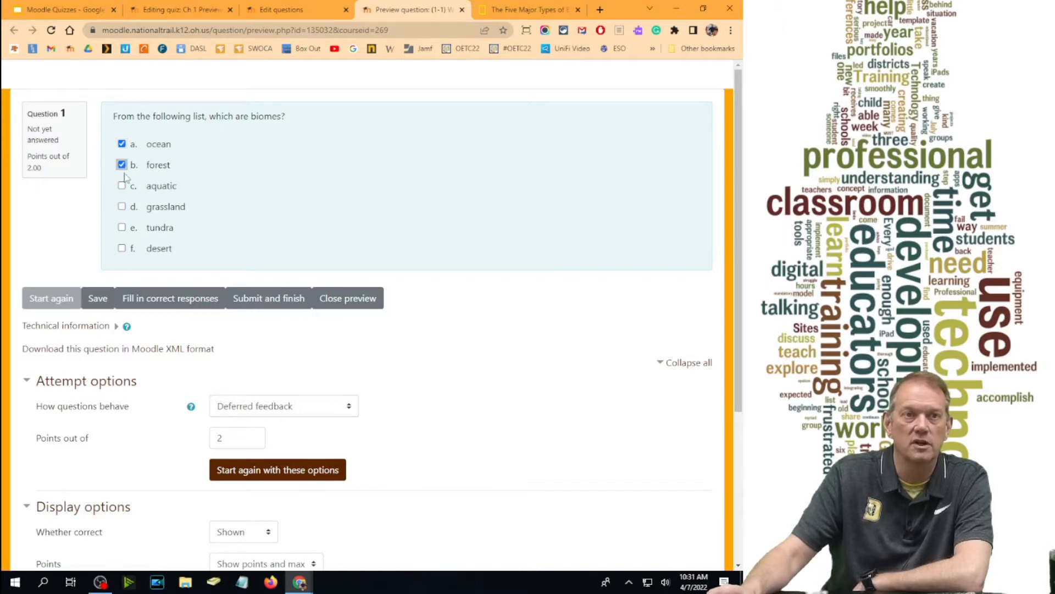
{"action": "left_click", "coordinate": [122, 186]}
{"action": "left_click", "coordinate": [122, 207]}
{"action": "left_click", "coordinate": [122, 228]}
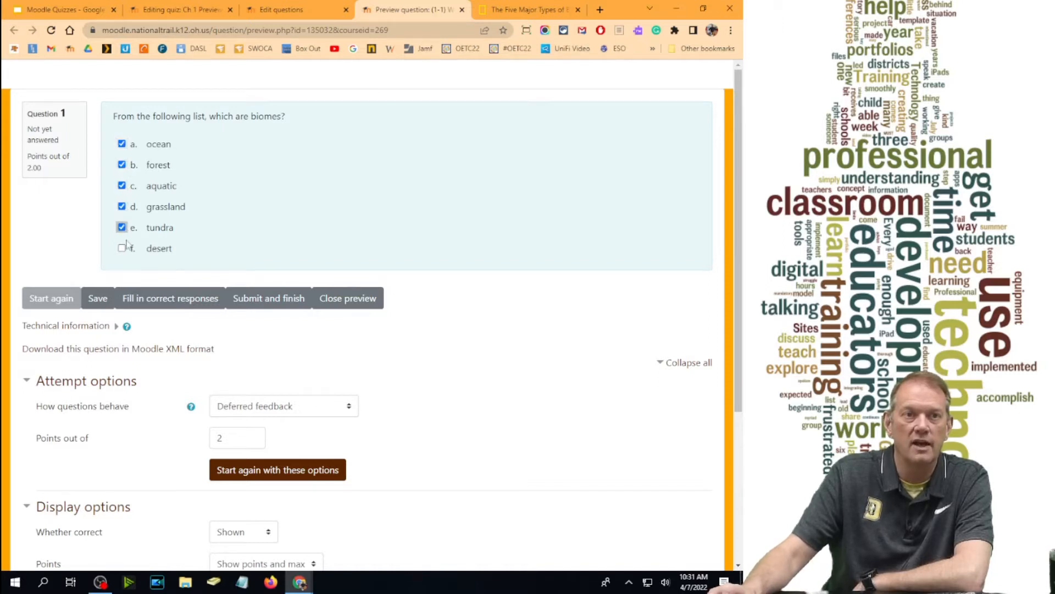
{"action": "left_click", "coordinate": [121, 248]}
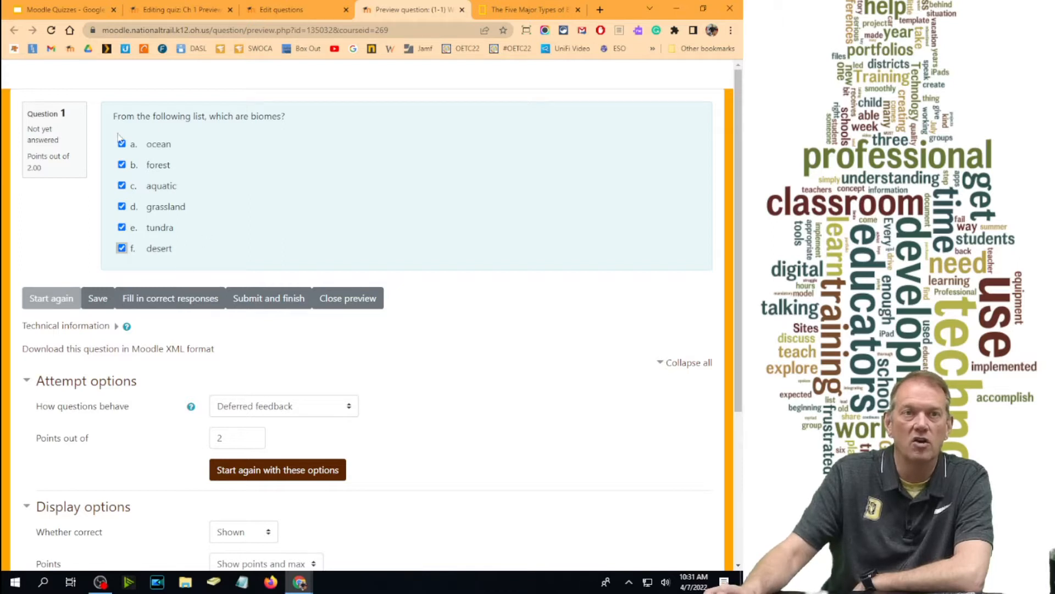
- Fill in the correct responses in the question preview and clear the selected choices again
{"action": "left_click", "coordinate": [152, 300]}
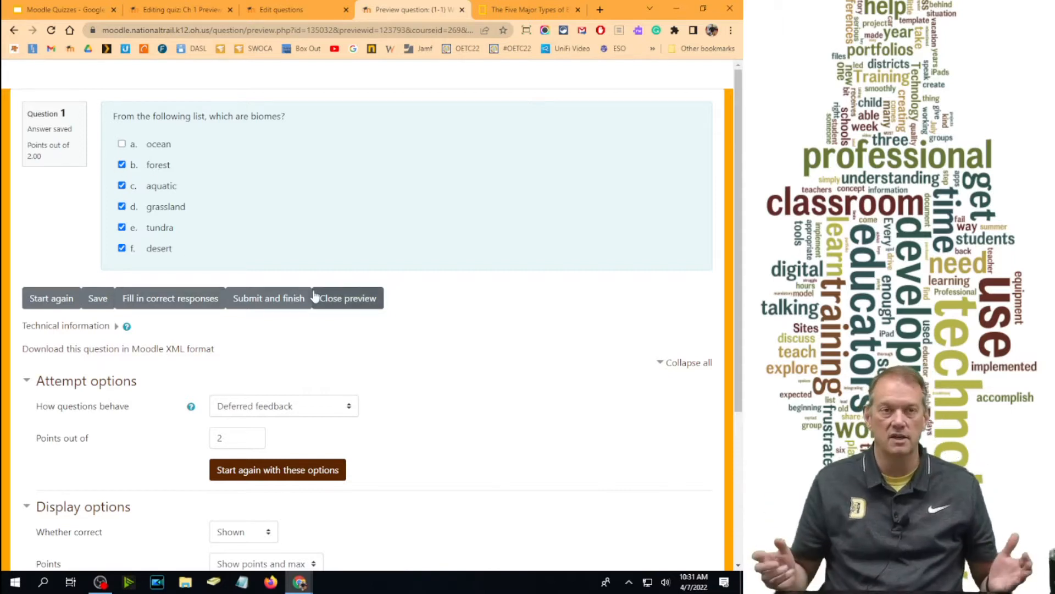
{"action": "left_click", "coordinate": [122, 164]}
{"action": "left_click", "coordinate": [121, 186]}
{"action": "left_click", "coordinate": [121, 206]}
{"action": "left_click", "coordinate": [122, 227]}
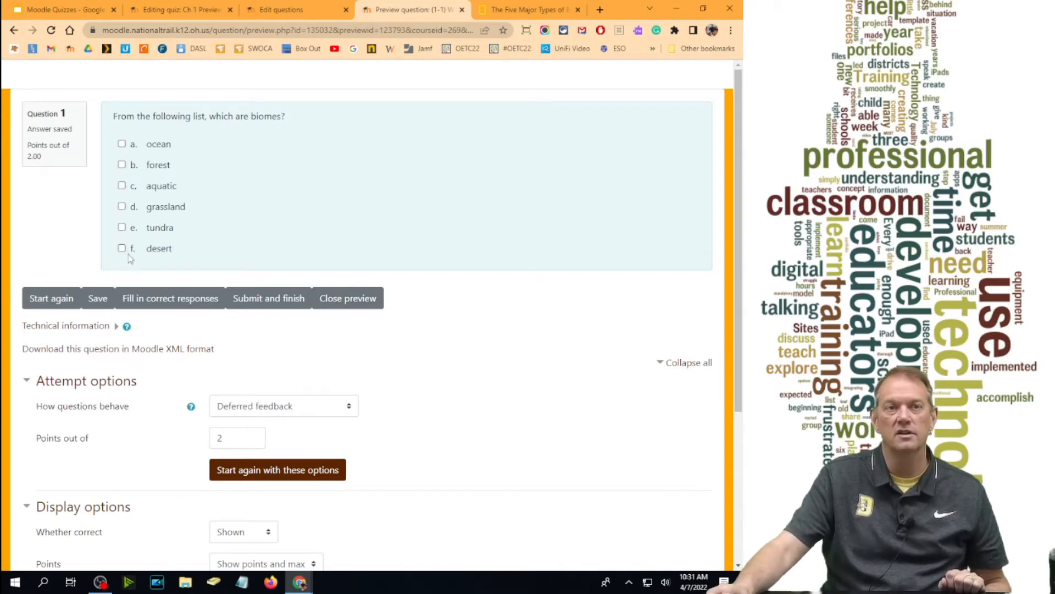
- Mark all six choices once more in the preview and close the preview
{"action": "left_click", "coordinate": [122, 144]}
{"action": "left_click", "coordinate": [122, 164]}
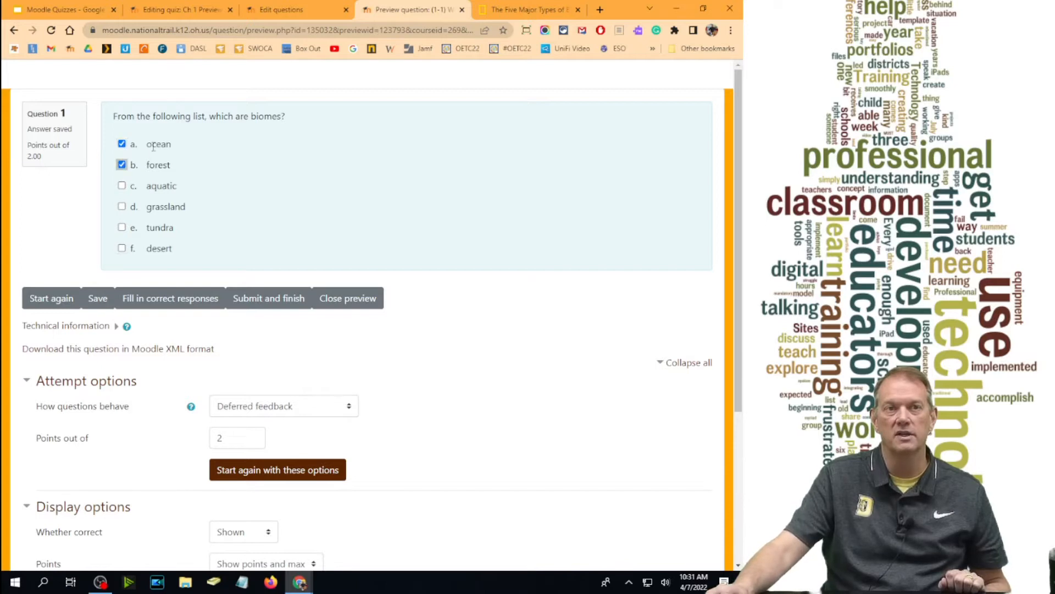
{"action": "left_click", "coordinate": [121, 185]}
{"action": "left_click", "coordinate": [122, 206]}
{"action": "left_click", "coordinate": [121, 227]}
{"action": "left_click", "coordinate": [122, 247]}
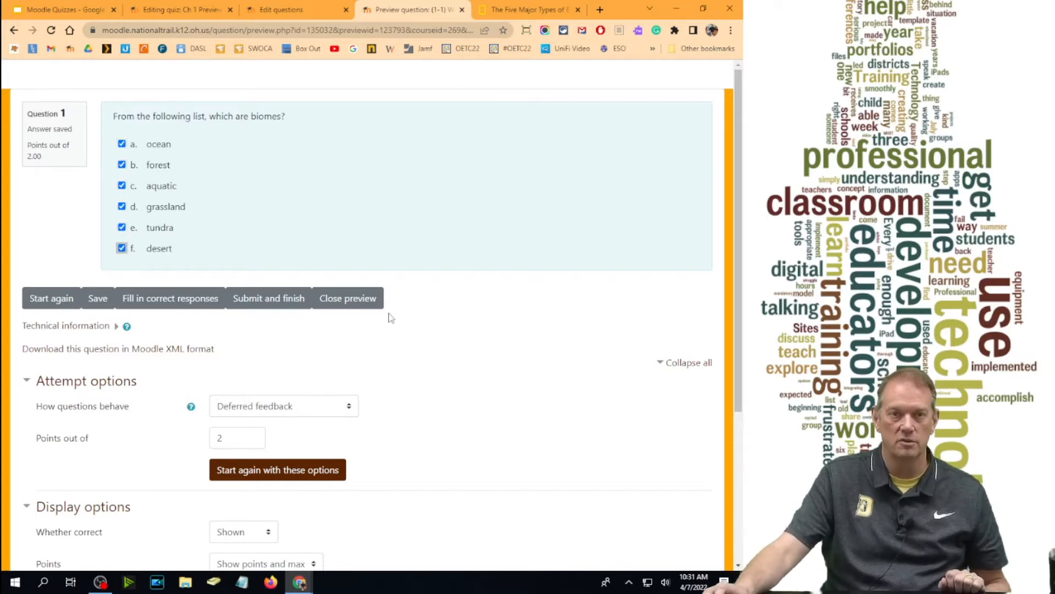
{"action": "scroll", "coordinate": [424, 353], "scroll_direction": "down", "scroll_amount": 4}
{"action": "scroll", "coordinate": [422, 349], "scroll_direction": "up", "scroll_amount": 4}
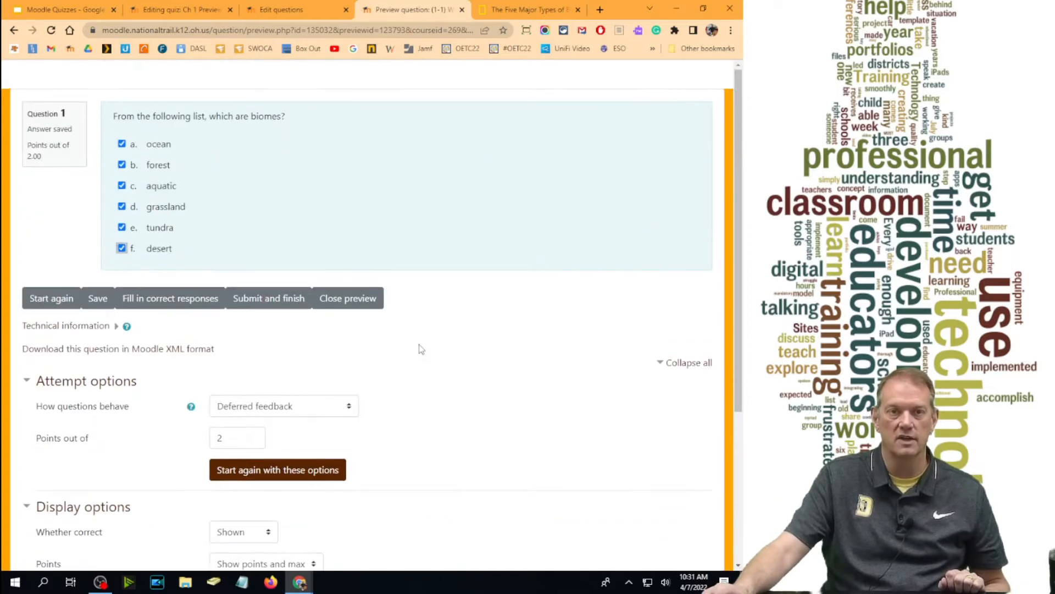
{"action": "left_click", "coordinate": [344, 306]}
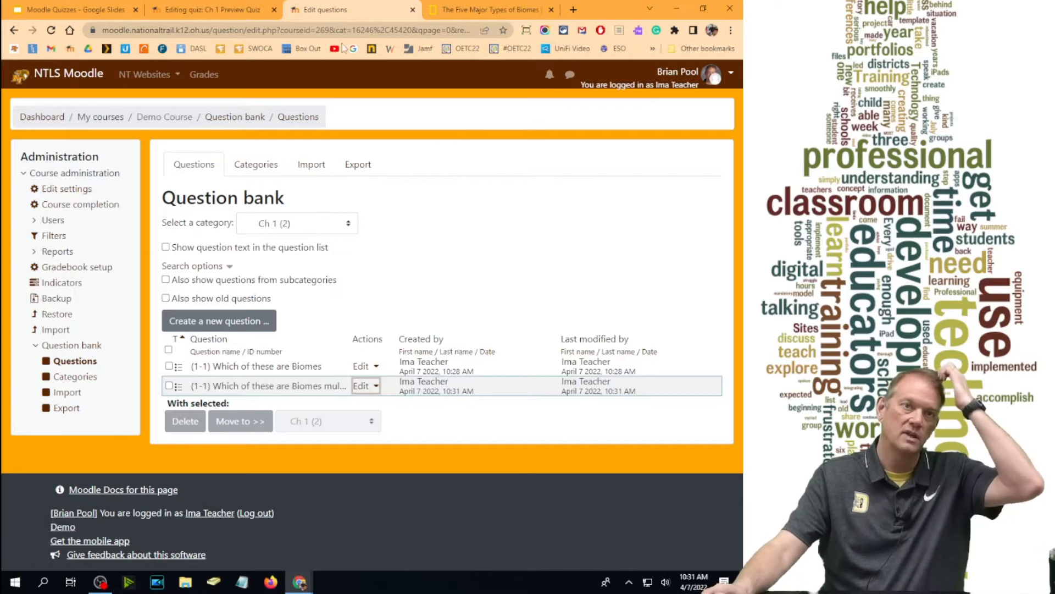
- Add "(1-1) Which of these are Biomes multiple click" from the question bank to the end of the Ch 1 Preview Quiz
{"action": "left_click", "coordinate": [213, 10]}
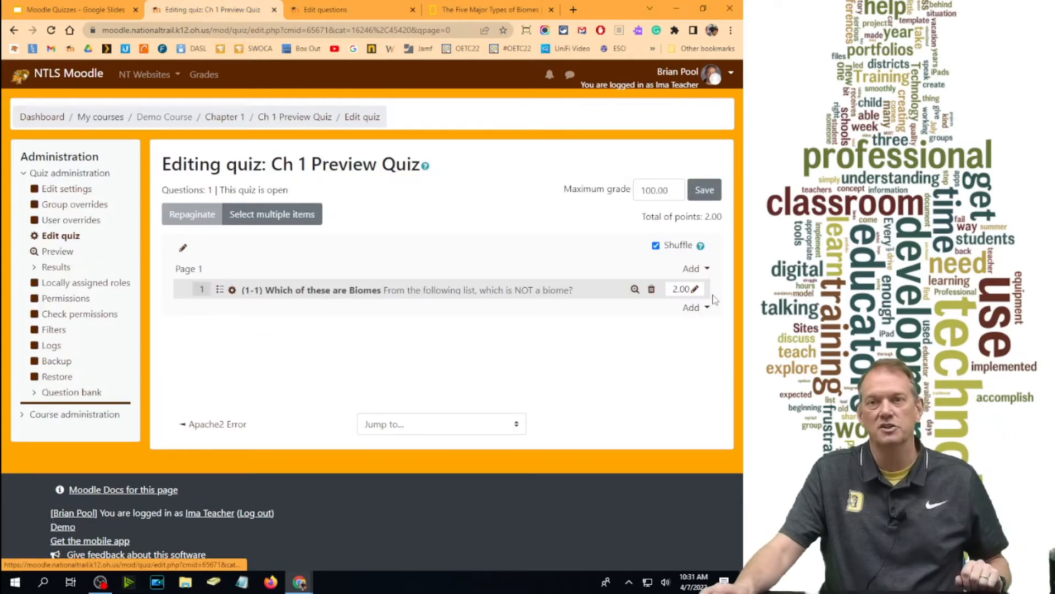
{"action": "left_click", "coordinate": [696, 308]}
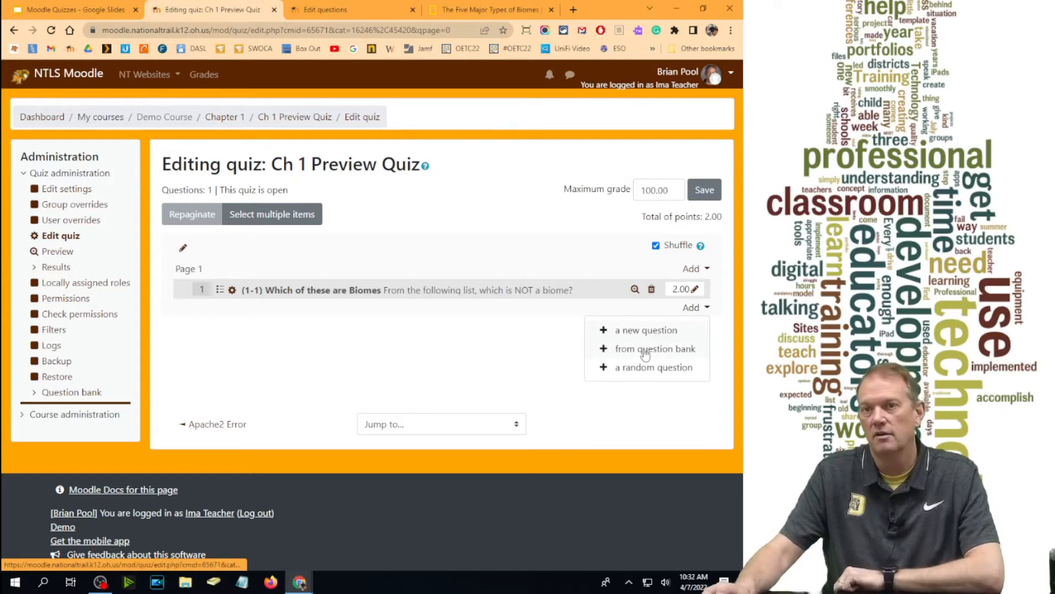
{"action": "left_click", "coordinate": [643, 347]}
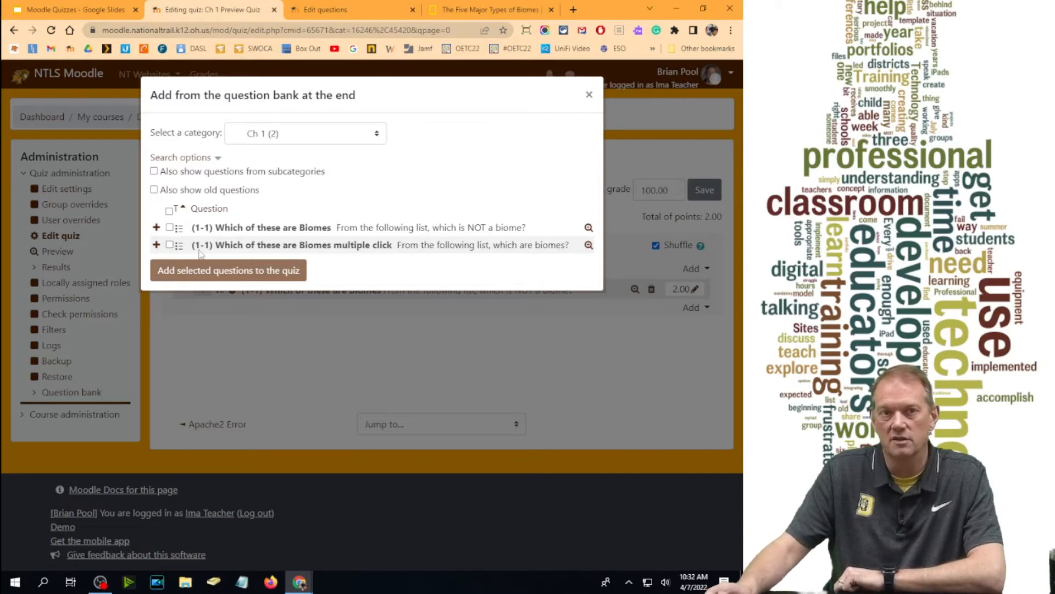
{"action": "left_click", "coordinate": [170, 244]}
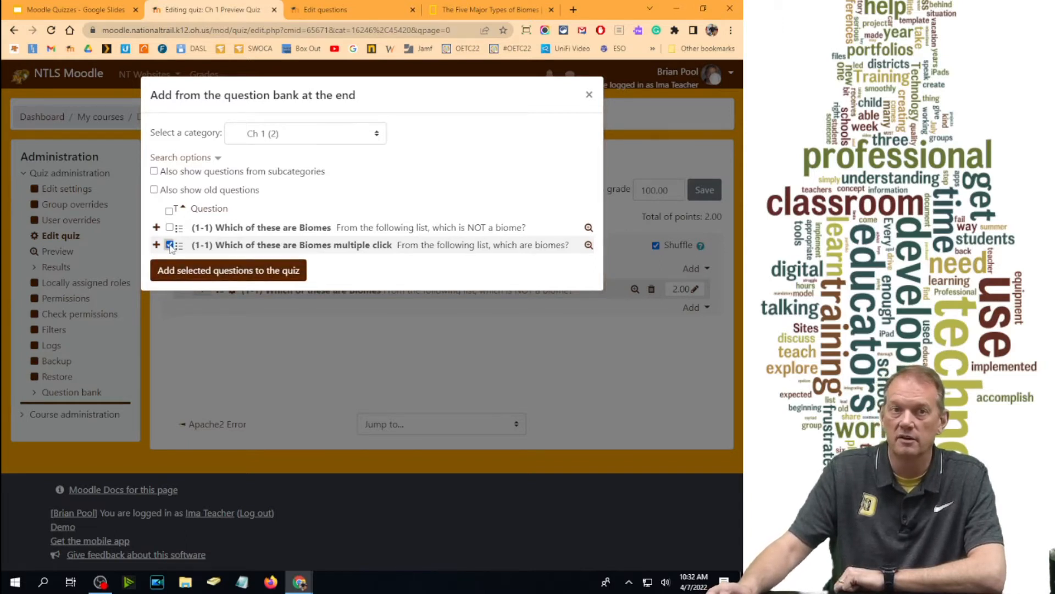
{"action": "left_click", "coordinate": [271, 270]}
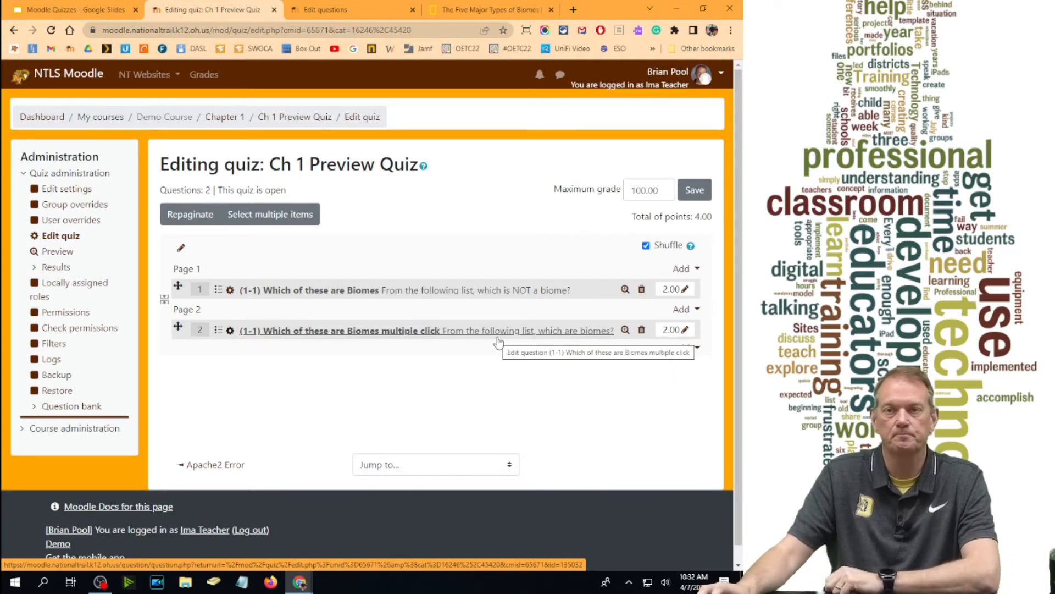
- Add a new True/False question to page 1 of the Ch 1 Preview Quiz
{"action": "left_click", "coordinate": [690, 273]}
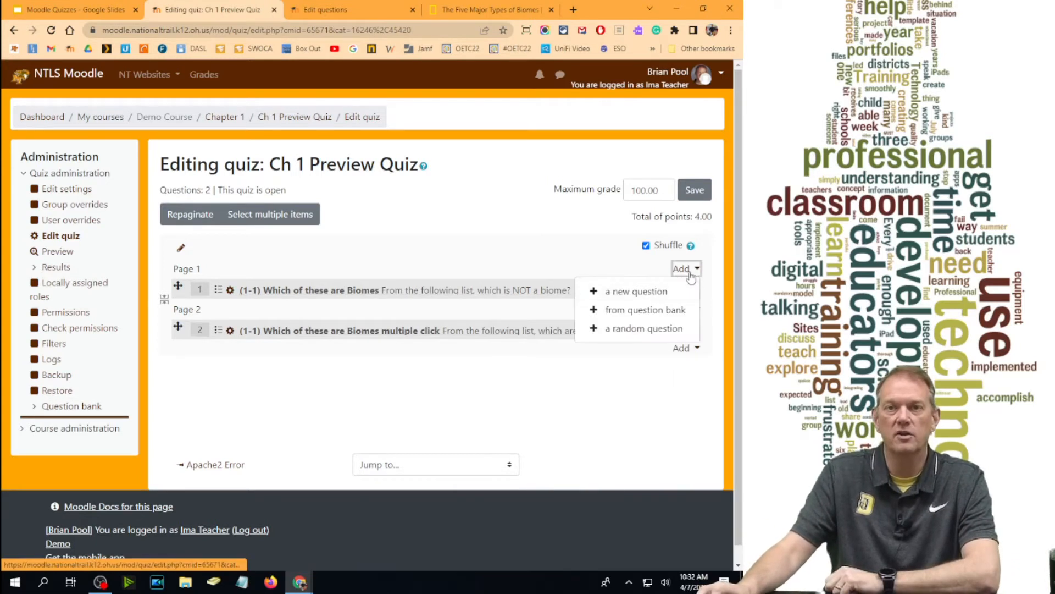
{"action": "left_click", "coordinate": [648, 294]}
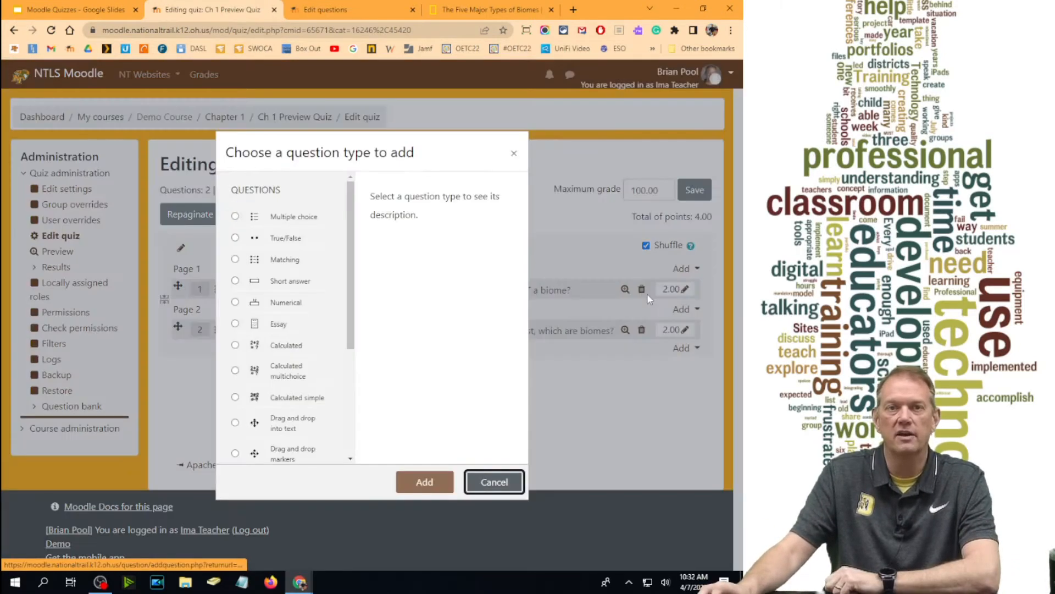
{"action": "left_click", "coordinate": [236, 238]}
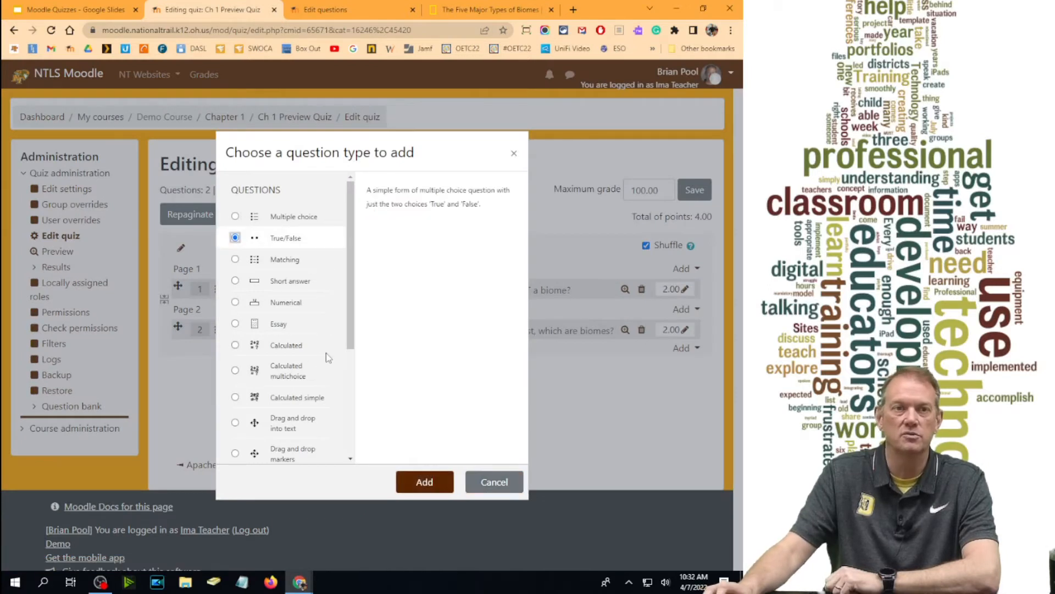
{"action": "left_click", "coordinate": [433, 489]}
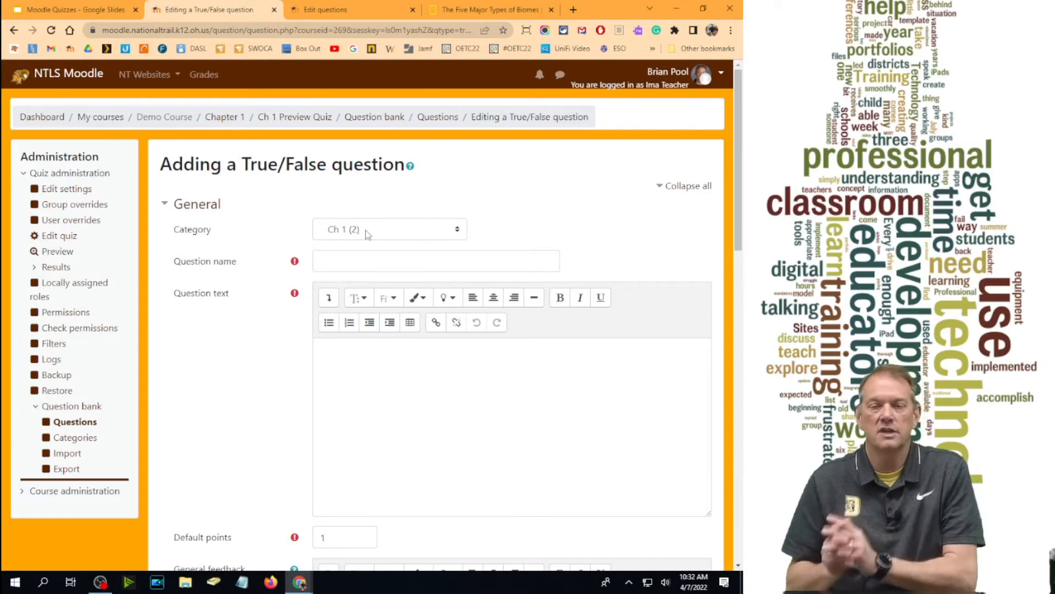
- Name the question "(1-1) Is the Ocean a biome?" and enter "True or False." and "The ocean is a biome?" as its text on separate lines
{"action": "left_click", "coordinate": [381, 262]}
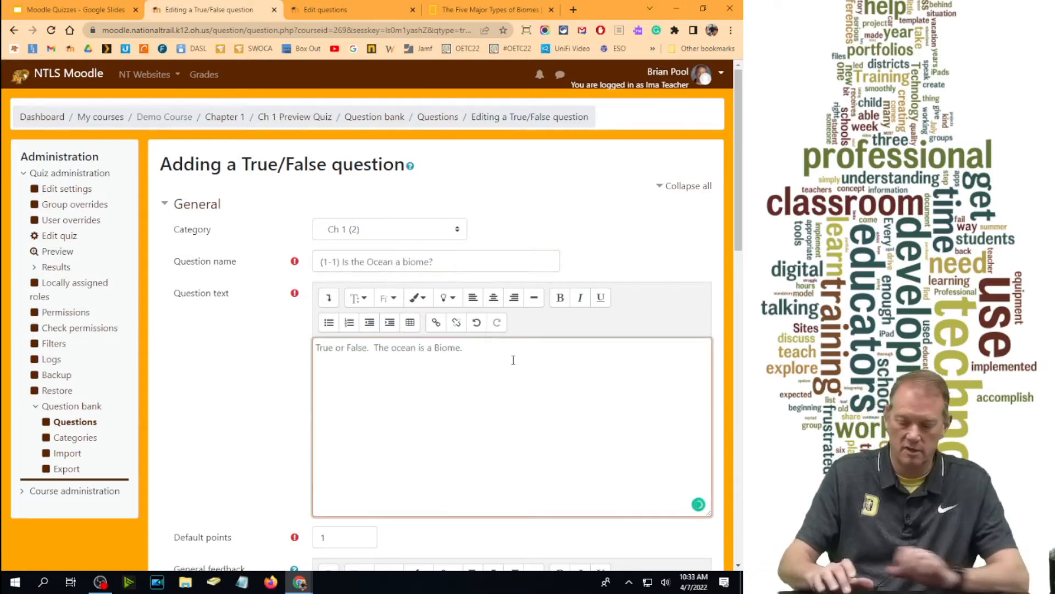
{"action": "type", "text": "?"}
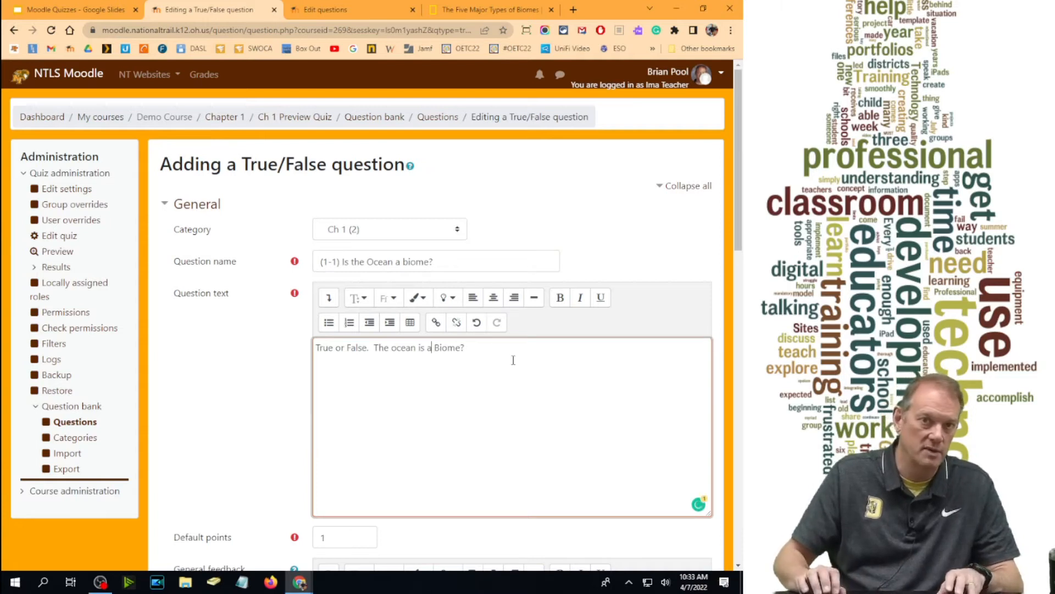
{"action": "key", "text": "Left"}
{"action": "key", "text": "Left"}
{"action": "key", "text": "Left"}
{"action": "key", "text": "Left"}
{"action": "key", "text": "Left"}
{"action": "key", "text": "BackSpace"}
{"action": "type", "text": "b"}
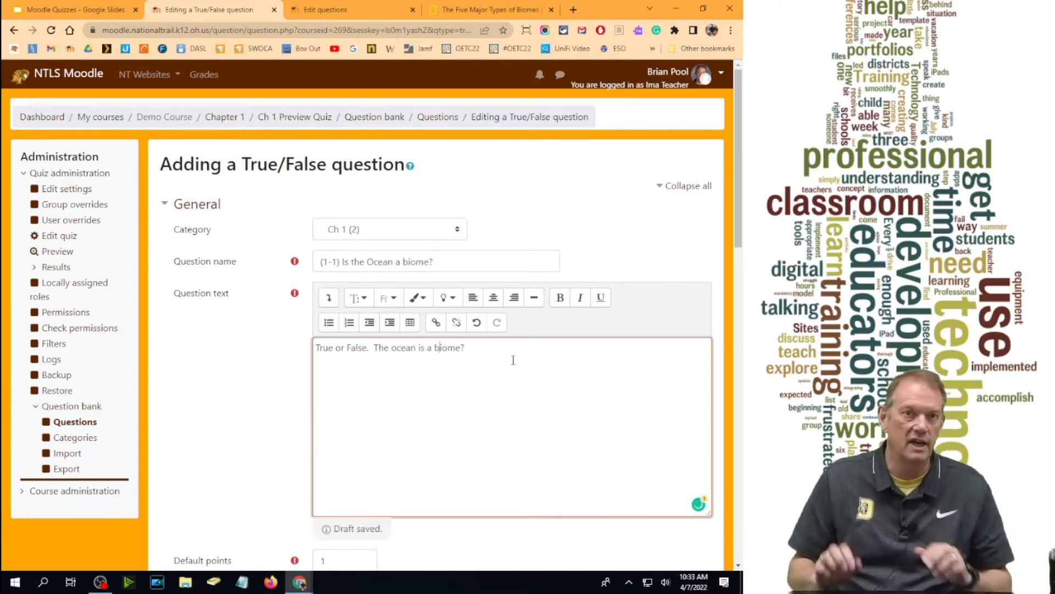
{"action": "left_click", "coordinate": [373, 347]}
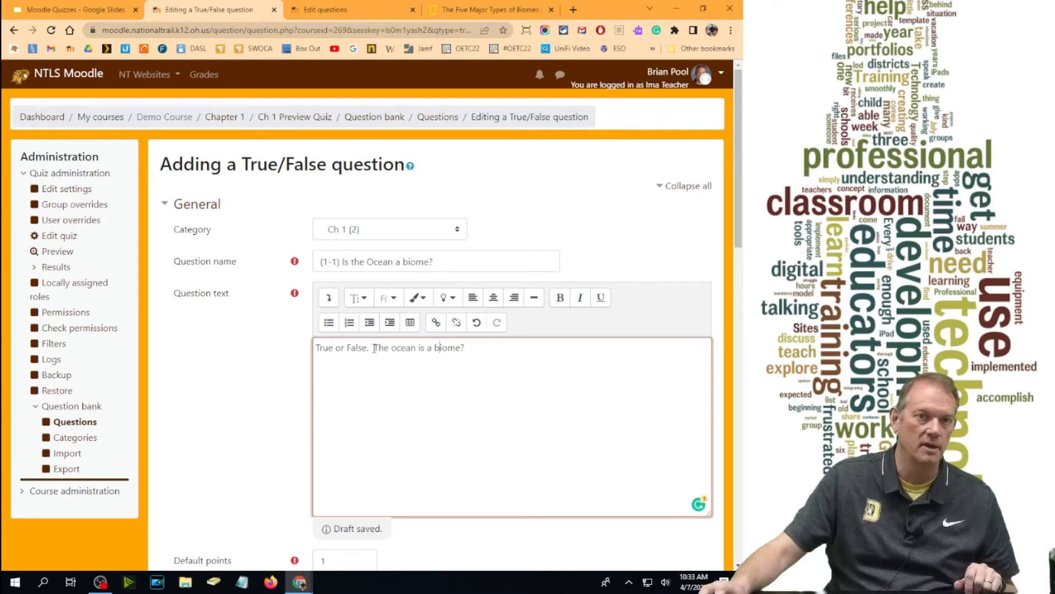
{"action": "key", "text": "Return"}
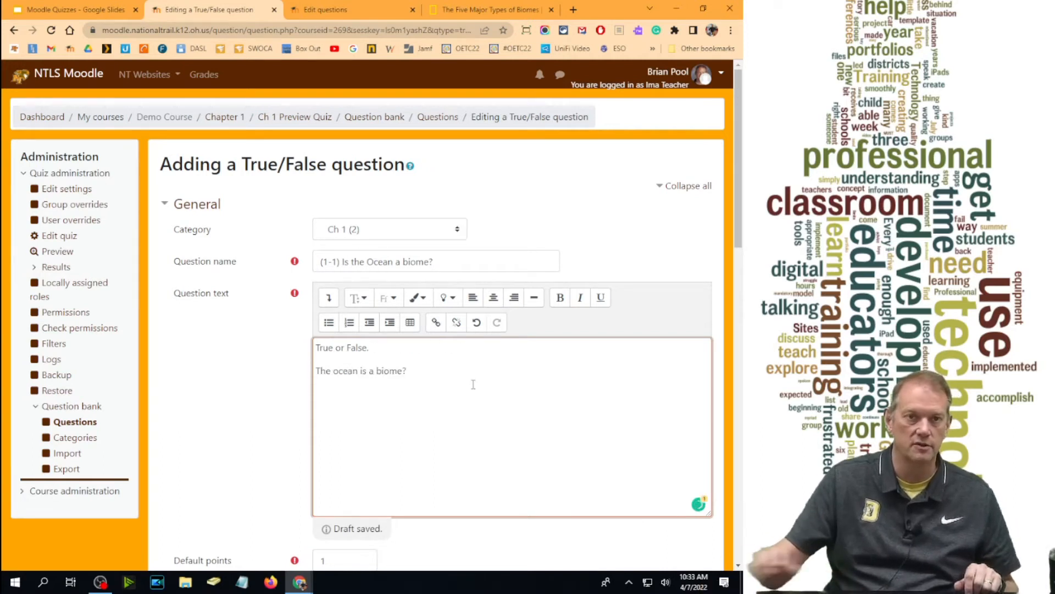
- Try True as the correct answer for the ocean question, and set it back to False
{"action": "scroll", "coordinate": [401, 434], "scroll_direction": "down", "scroll_amount": 3}
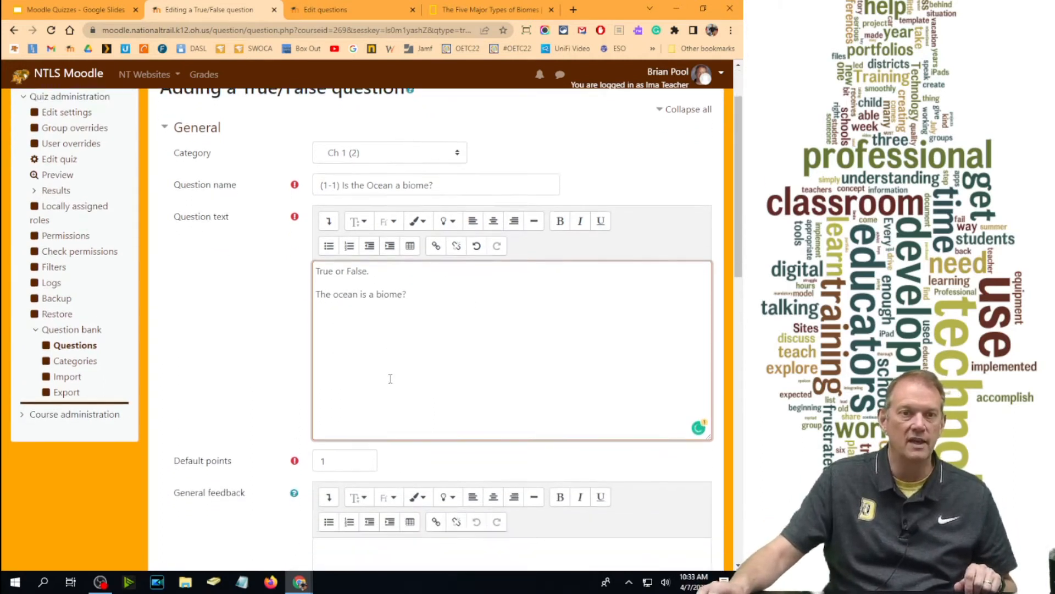
{"action": "scroll", "coordinate": [390, 379], "scroll_direction": "down", "scroll_amount": 3}
{"action": "scroll", "coordinate": [409, 291], "scroll_direction": "down", "scroll_amount": 3}
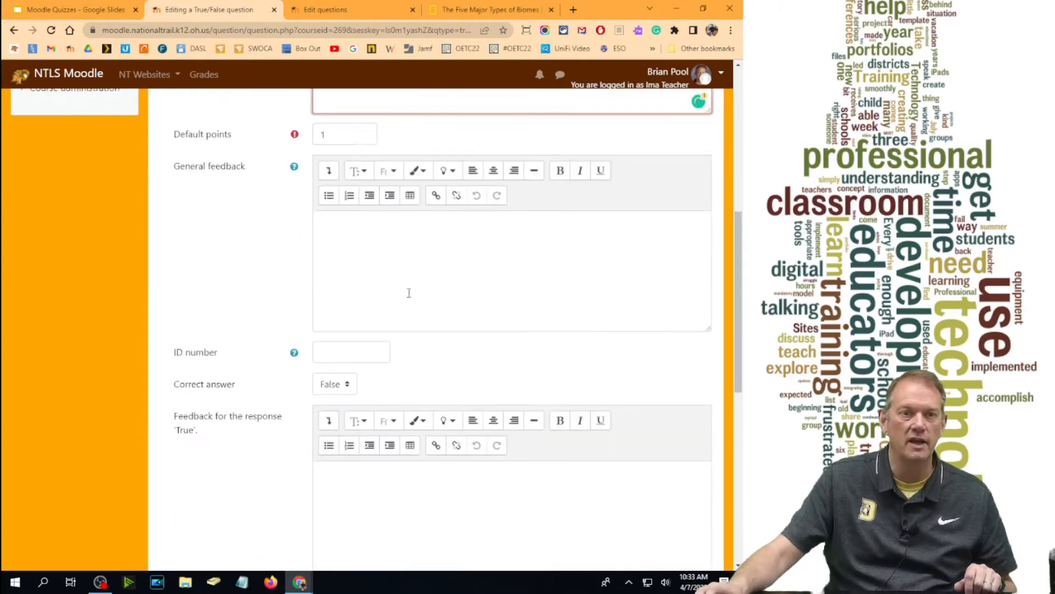
{"action": "scroll", "coordinate": [408, 292], "scroll_direction": "down", "scroll_amount": 1}
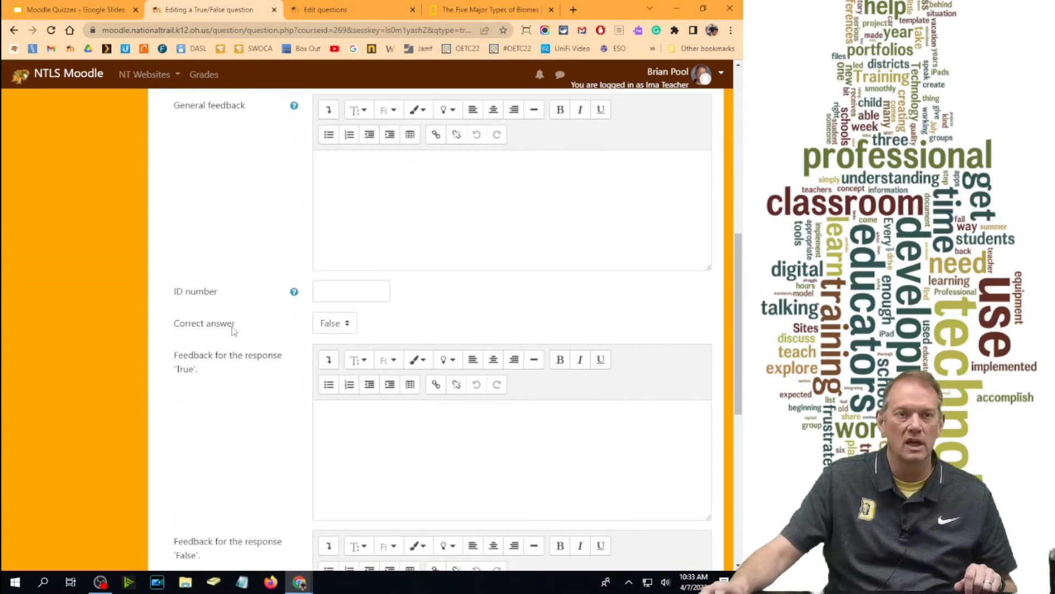
{"action": "left_click", "coordinate": [336, 323]}
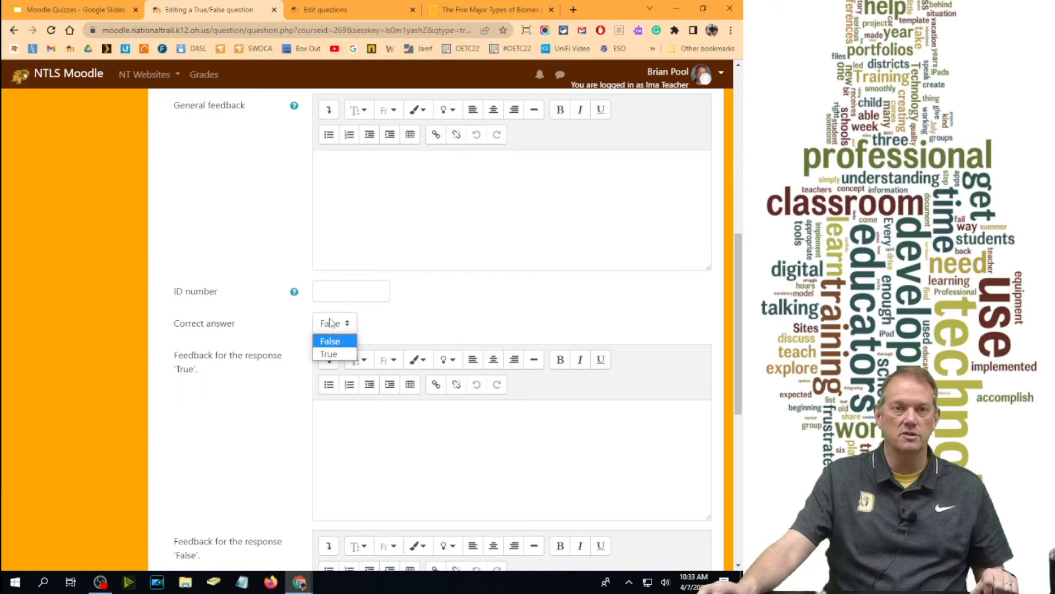
{"action": "left_click", "coordinate": [328, 354]}
{"action": "left_click", "coordinate": [336, 324]}
{"action": "left_click", "coordinate": [333, 342]}
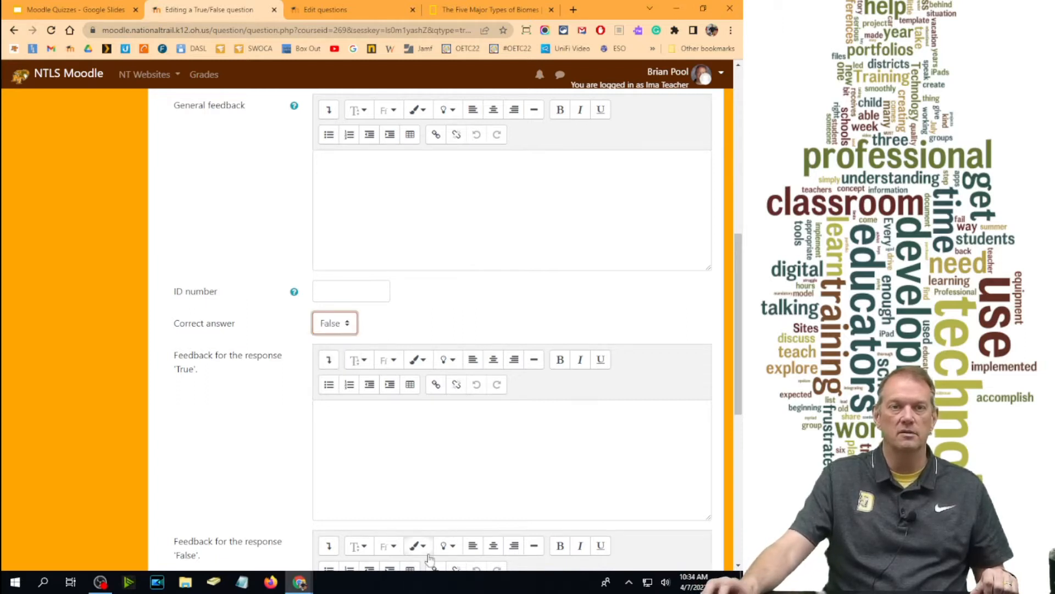
- Check the True/False question's text, correct answer and feedback fields, and save the question to the quiz
{"action": "scroll", "coordinate": [532, 384], "scroll_direction": "up", "scroll_amount": 8}
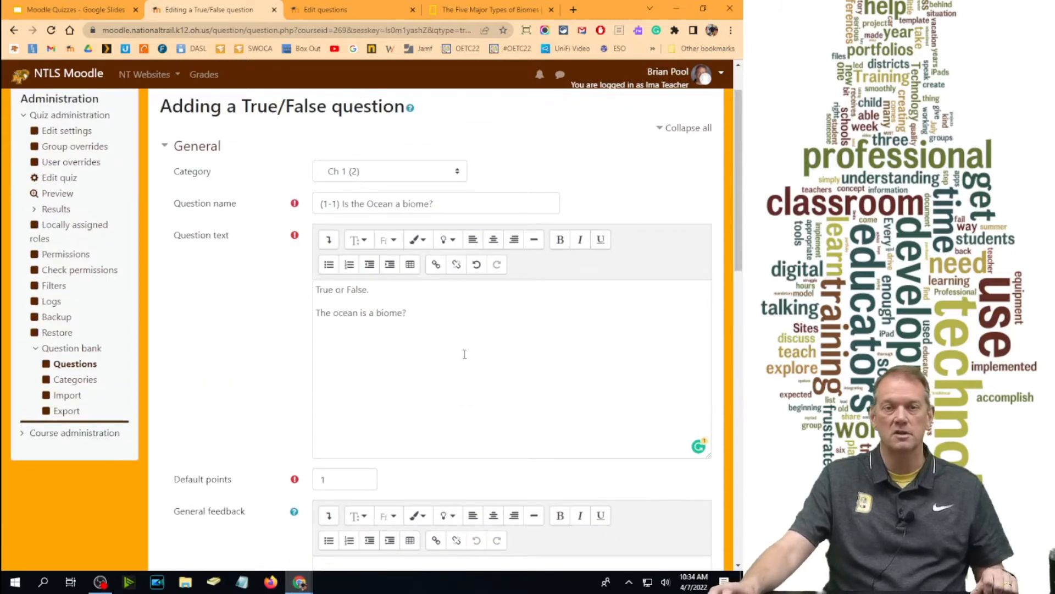
{"action": "scroll", "coordinate": [443, 379], "scroll_direction": "down", "scroll_amount": 4}
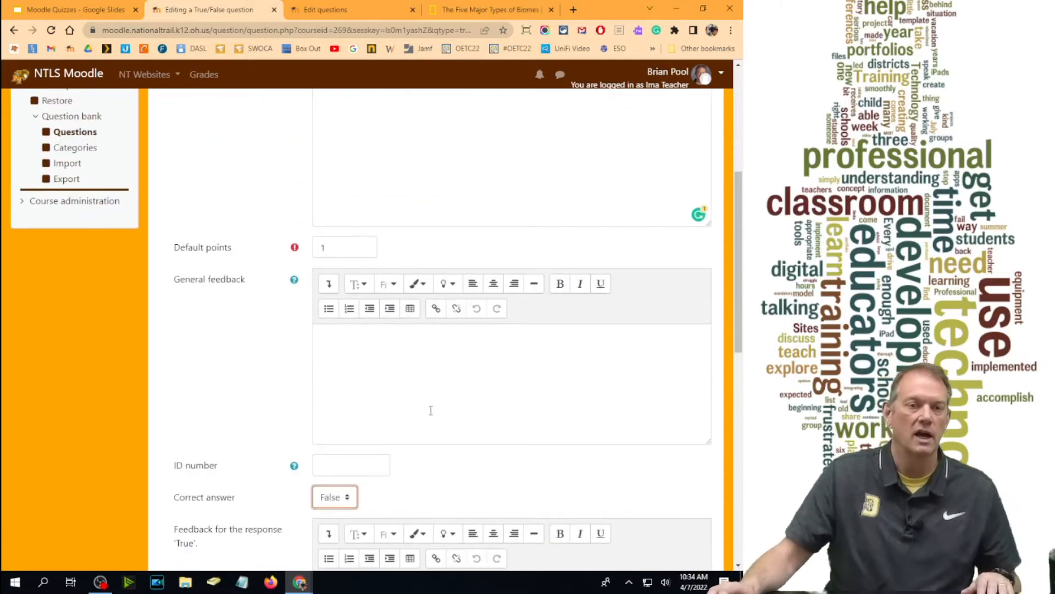
{"action": "scroll", "coordinate": [429, 409], "scroll_direction": "up", "scroll_amount": 1}
{"action": "scroll", "coordinate": [379, 394], "scroll_direction": "up", "scroll_amount": 3}
{"action": "scroll", "coordinate": [404, 417], "scroll_direction": "down", "scroll_amount": 4}
{"action": "scroll", "coordinate": [358, 397], "scroll_direction": "down", "scroll_amount": 7}
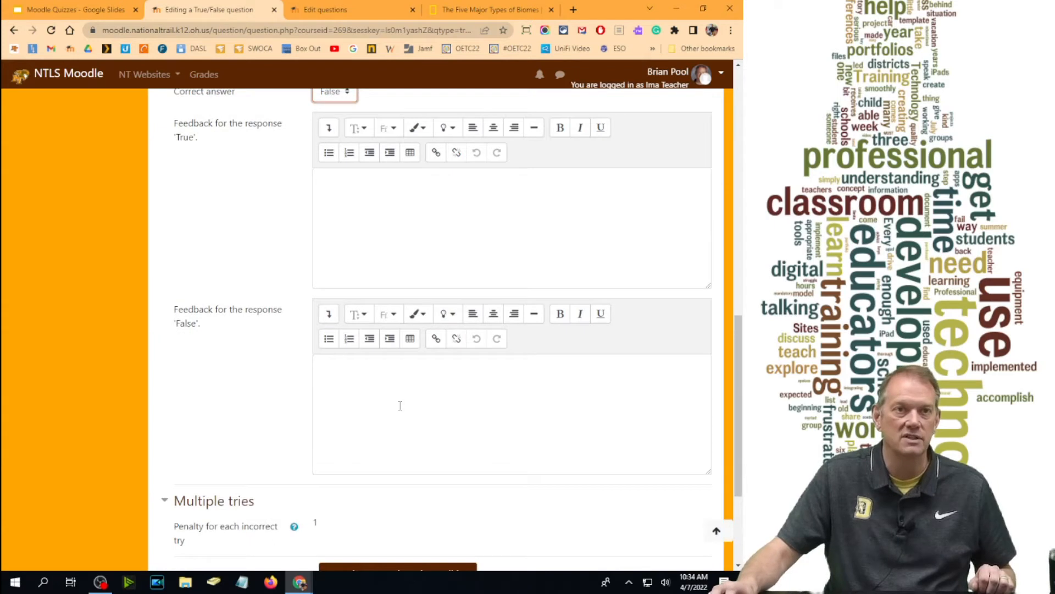
{"action": "scroll", "coordinate": [369, 283], "scroll_direction": "up", "scroll_amount": 1}
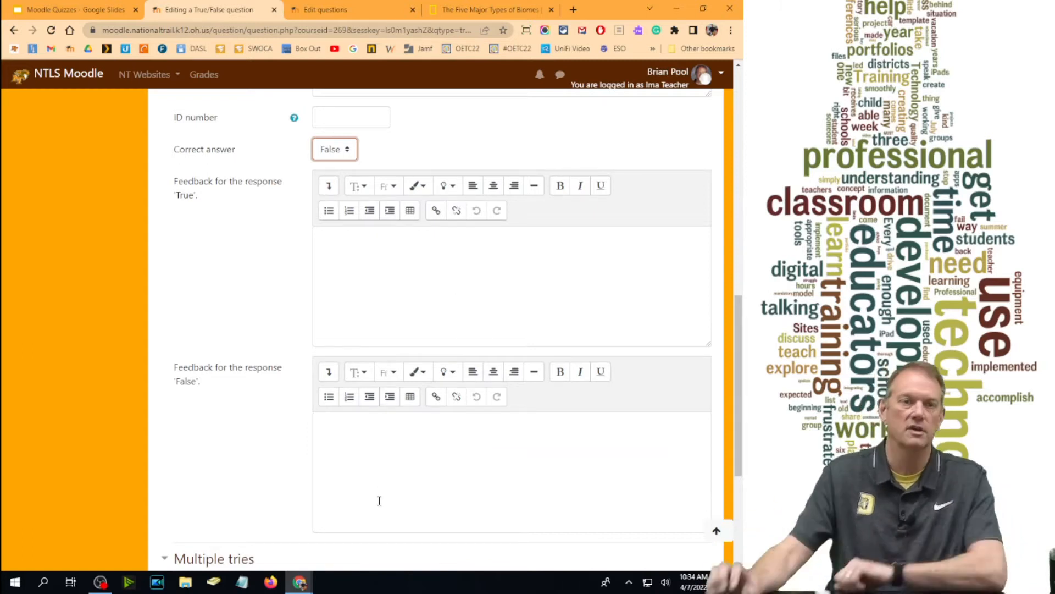
{"action": "scroll", "coordinate": [329, 382], "scroll_direction": "down", "scroll_amount": 4}
{"action": "left_click", "coordinate": [365, 432]}
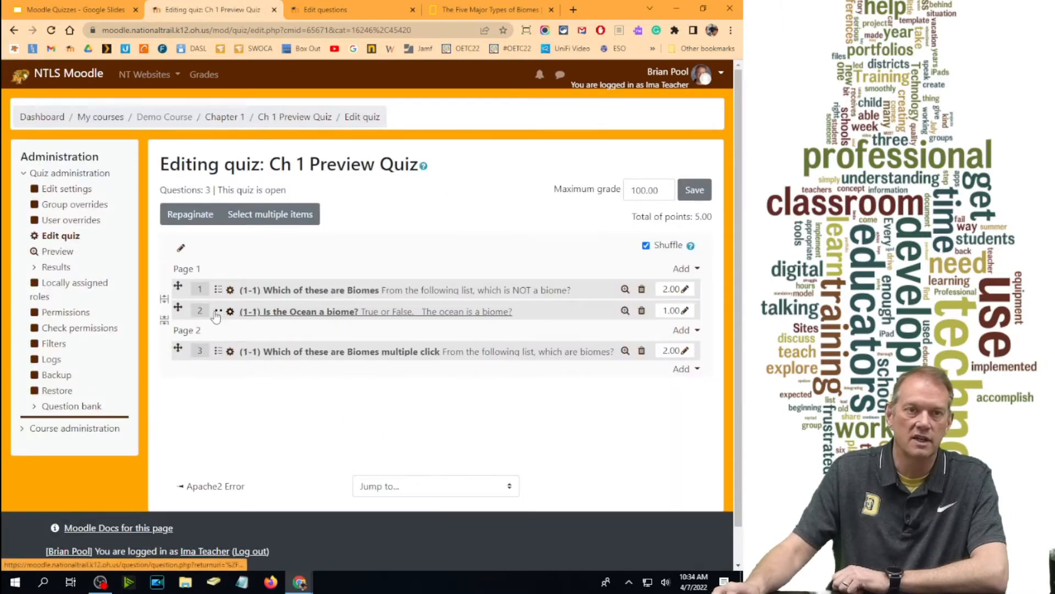
- Preview the ocean True/False question with its correct response filled in, and close the preview
{"action": "left_click", "coordinate": [625, 310]}
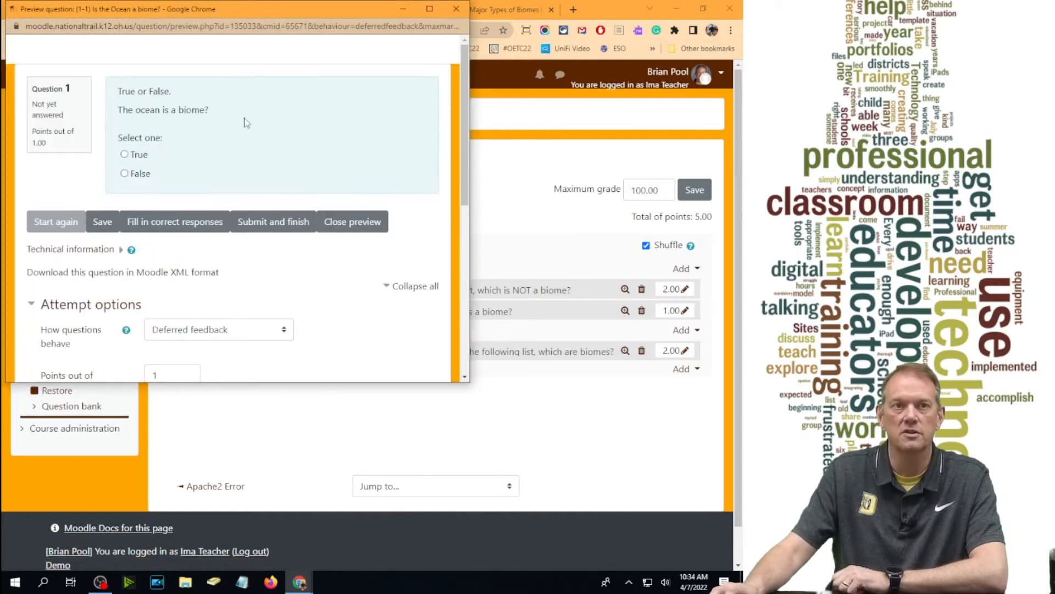
{"action": "left_click", "coordinate": [165, 228]}
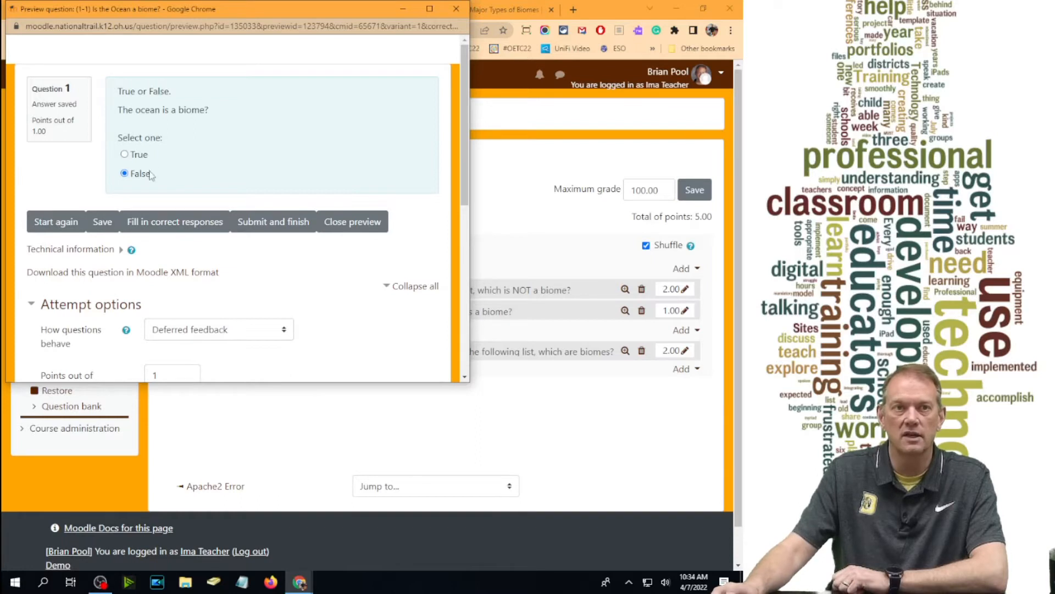
{"action": "left_click", "coordinate": [456, 9]}
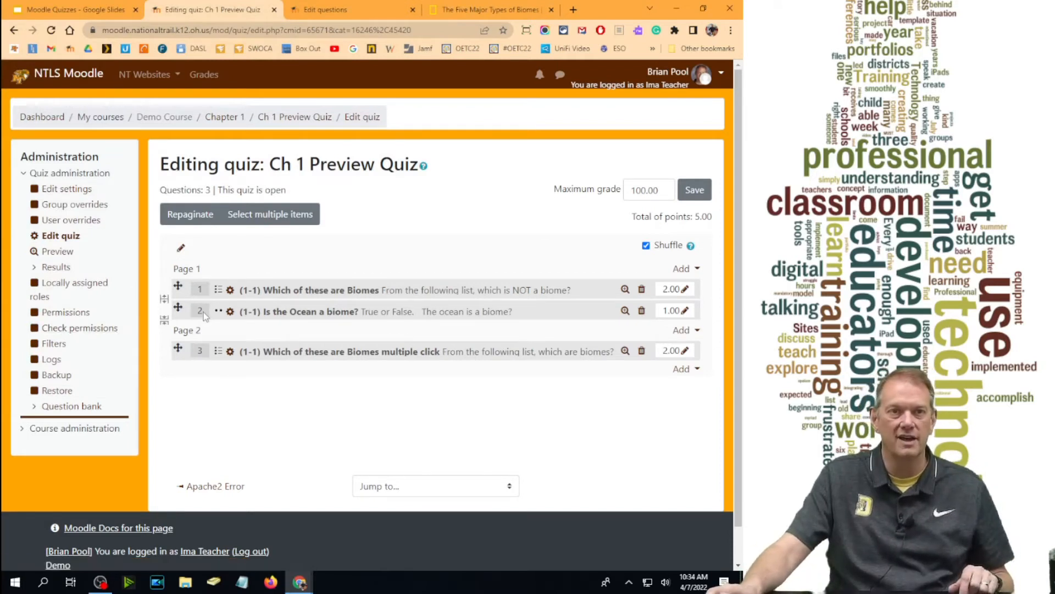
- Repaginate the quiz with 1 question per page
{"action": "left_click", "coordinate": [180, 214]}
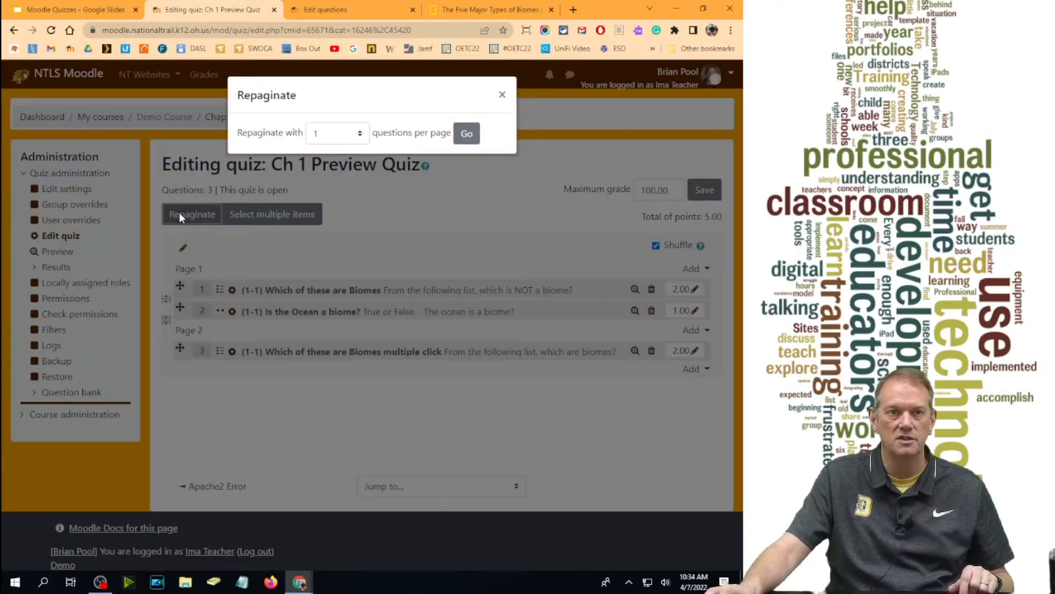
{"action": "left_click", "coordinate": [467, 133]}
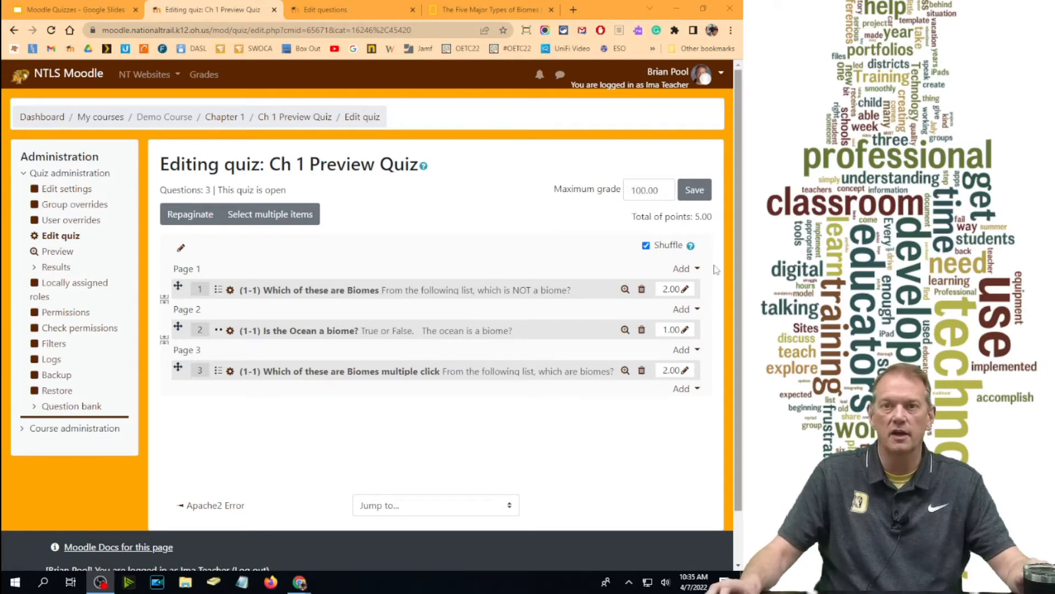
- Add a new Matching question to page 1 of the quiz
{"action": "left_click", "coordinate": [683, 269]}
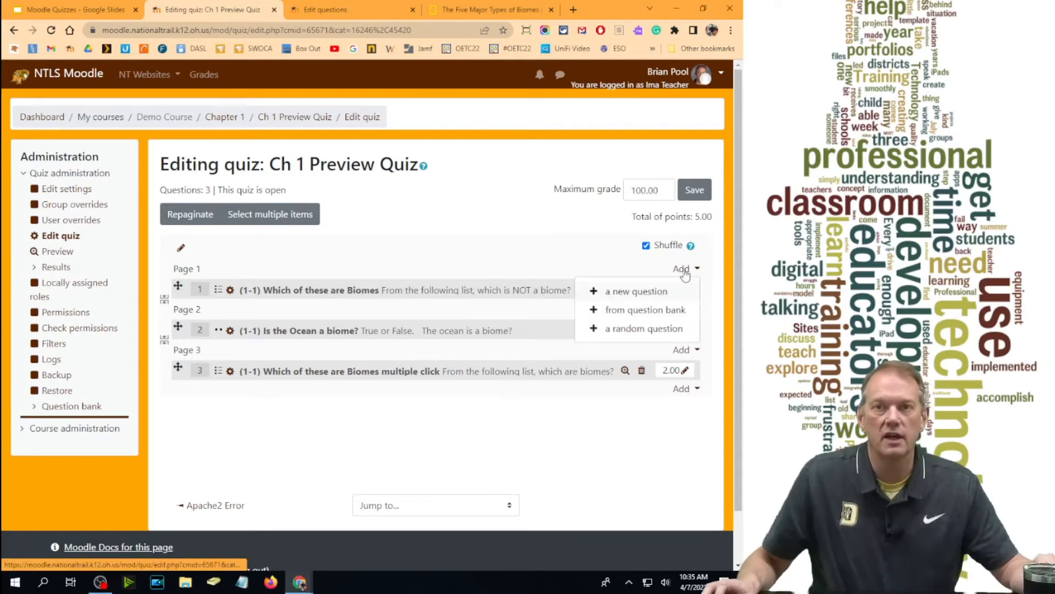
{"action": "left_click", "coordinate": [647, 290]}
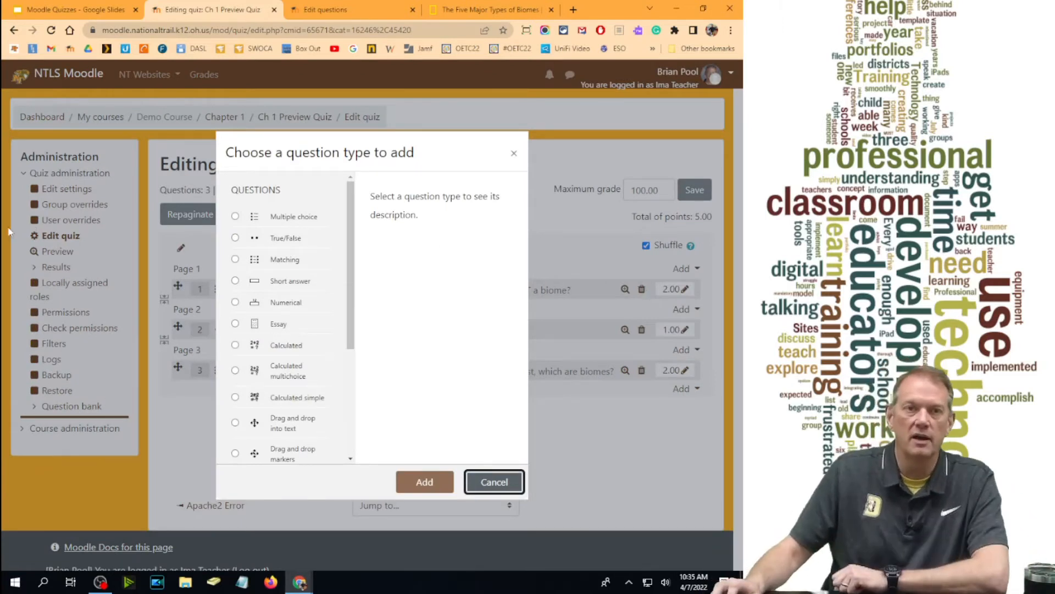
{"action": "left_click", "coordinate": [235, 260]}
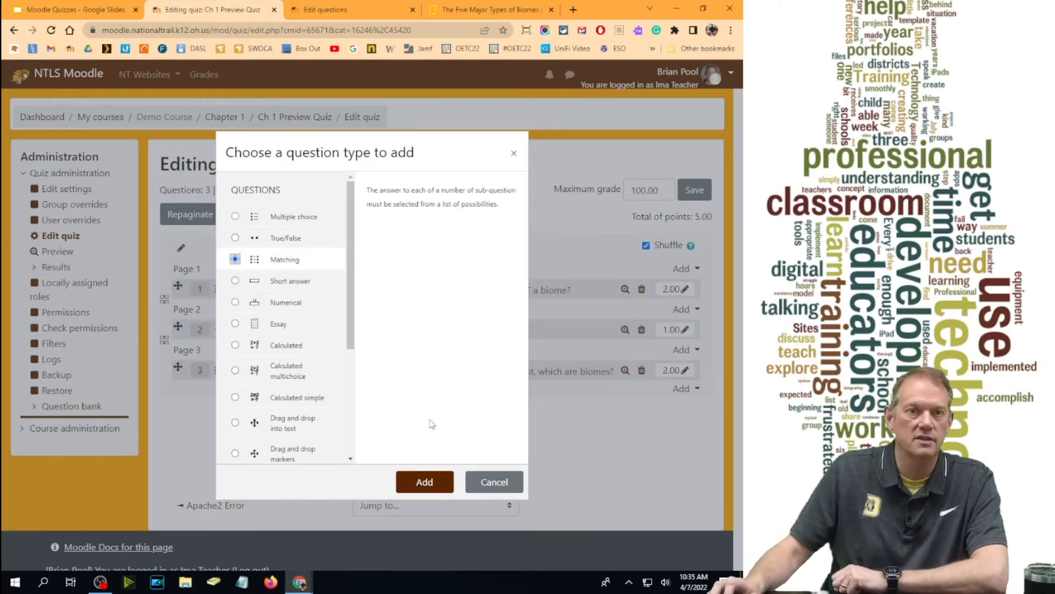
{"action": "left_click", "coordinate": [432, 482]}
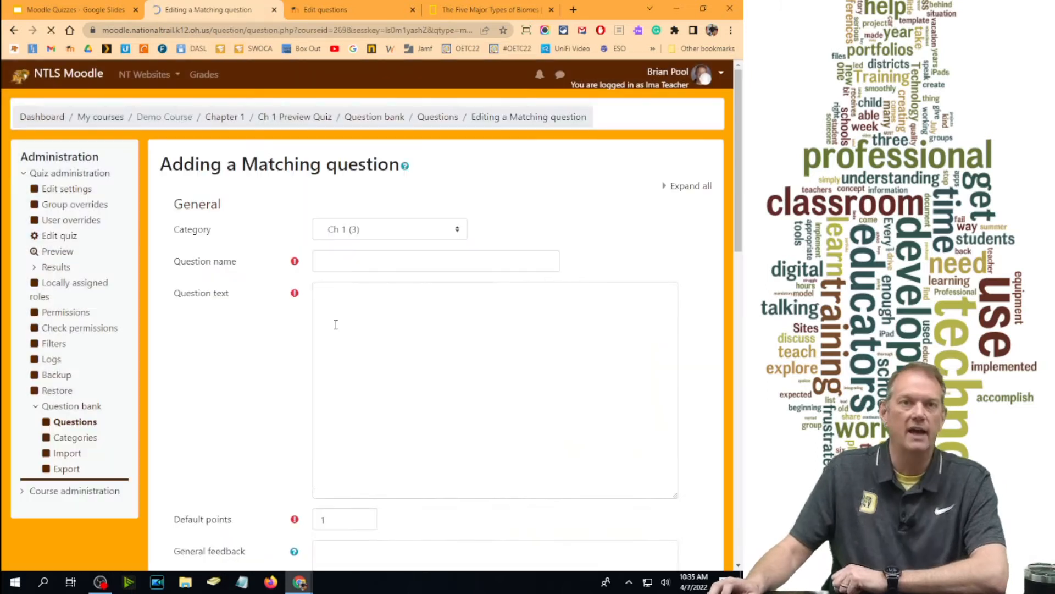
- Name the question "(1-1) Match the Biome with the description.", enter "Match the Biome with the description." as its text, and set its default points to 5
{"action": "left_click", "coordinate": [354, 260]}
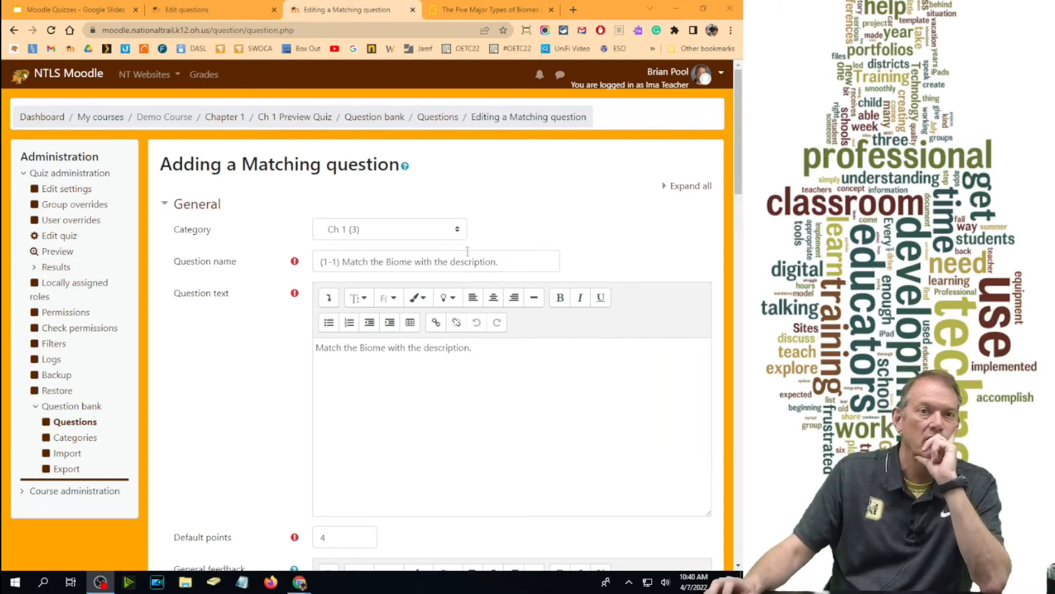
{"action": "scroll", "coordinate": [379, 308], "scroll_direction": "down", "scroll_amount": 5}
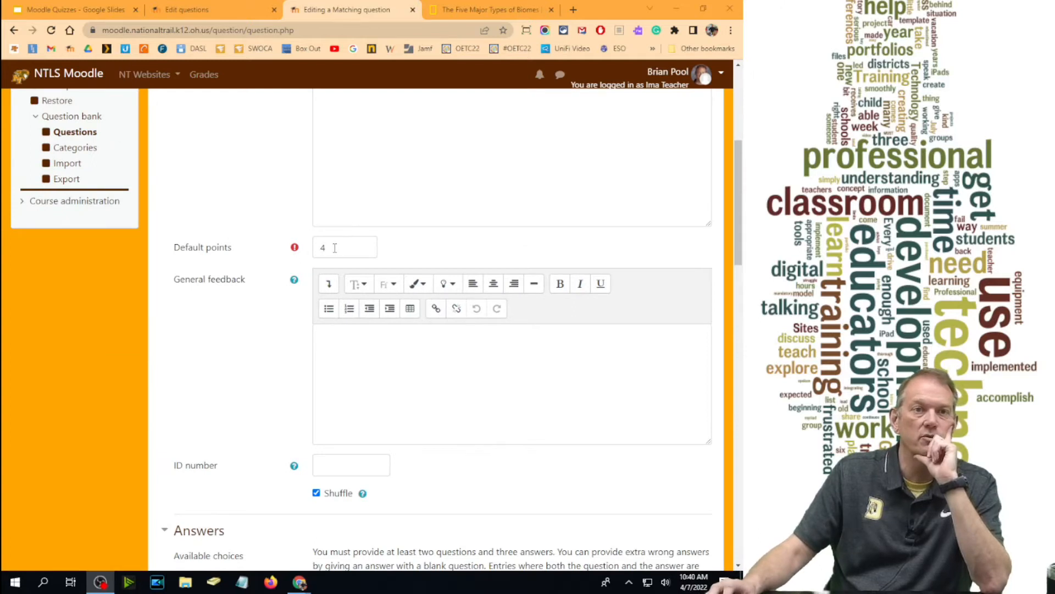
{"action": "left_click", "coordinate": [243, 244]}
{"action": "type", "text": "5"}
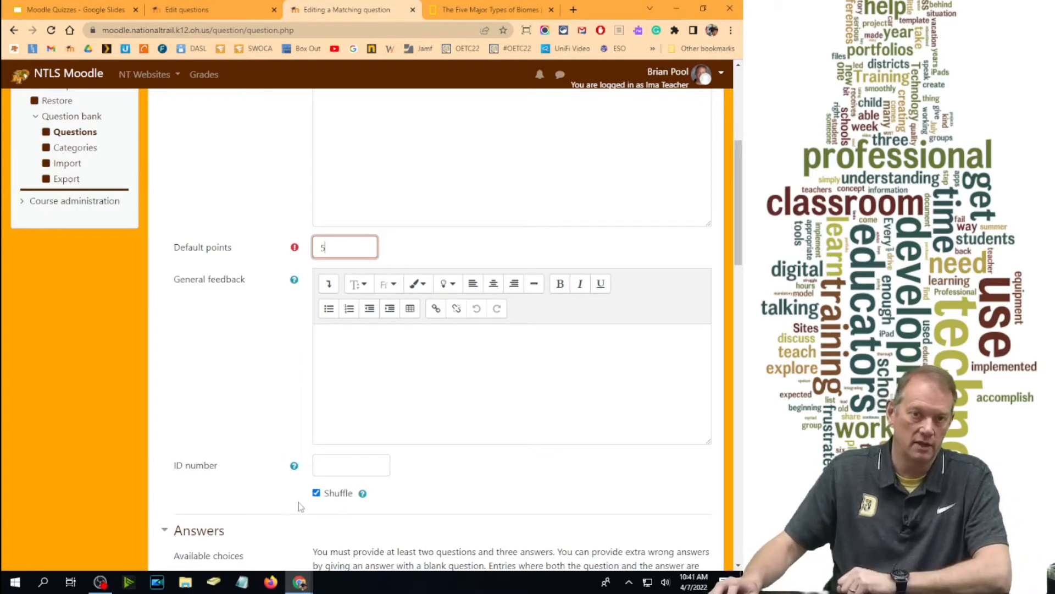
- Review the biome descriptions and their matching answers, including the extra answer Ocean with a blank question, and save the Matching question
{"action": "scroll", "coordinate": [456, 276], "scroll_direction": "down", "scroll_amount": 6}
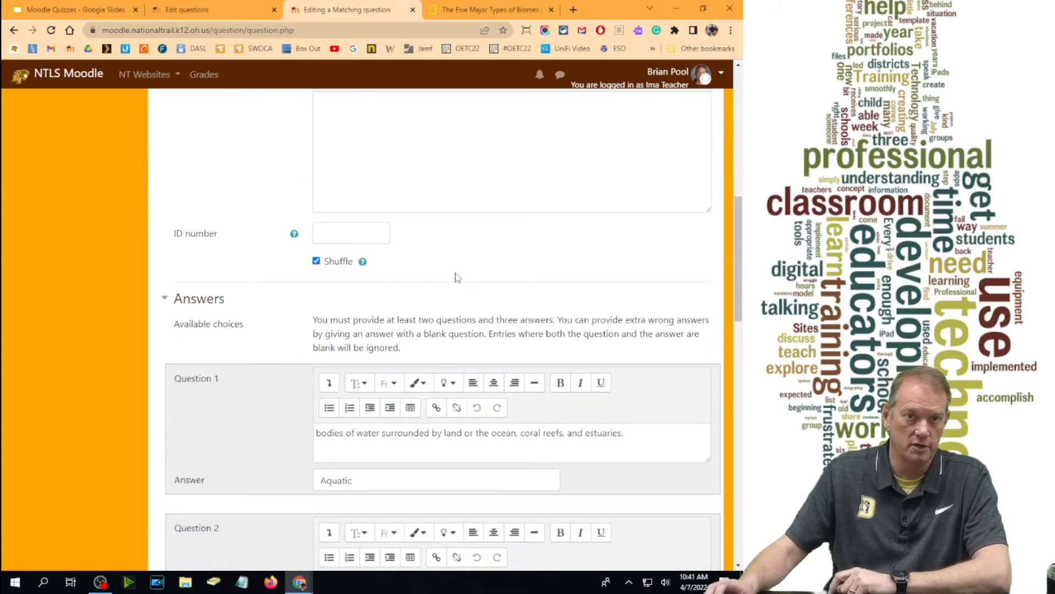
{"action": "scroll", "coordinate": [457, 276], "scroll_direction": "down", "scroll_amount": 1}
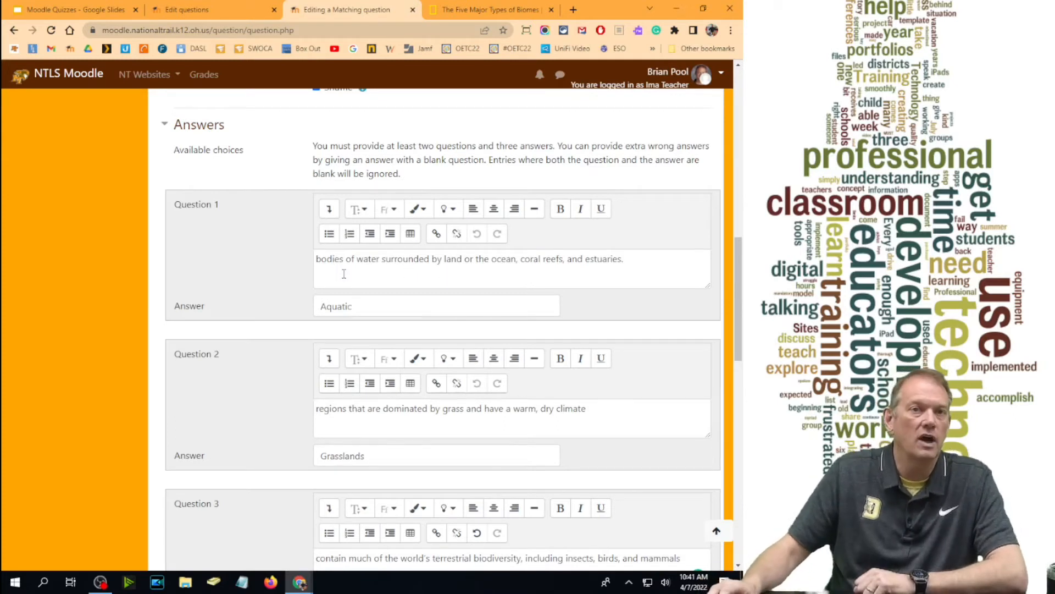
{"action": "scroll", "coordinate": [343, 273], "scroll_direction": "down", "scroll_amount": 15}
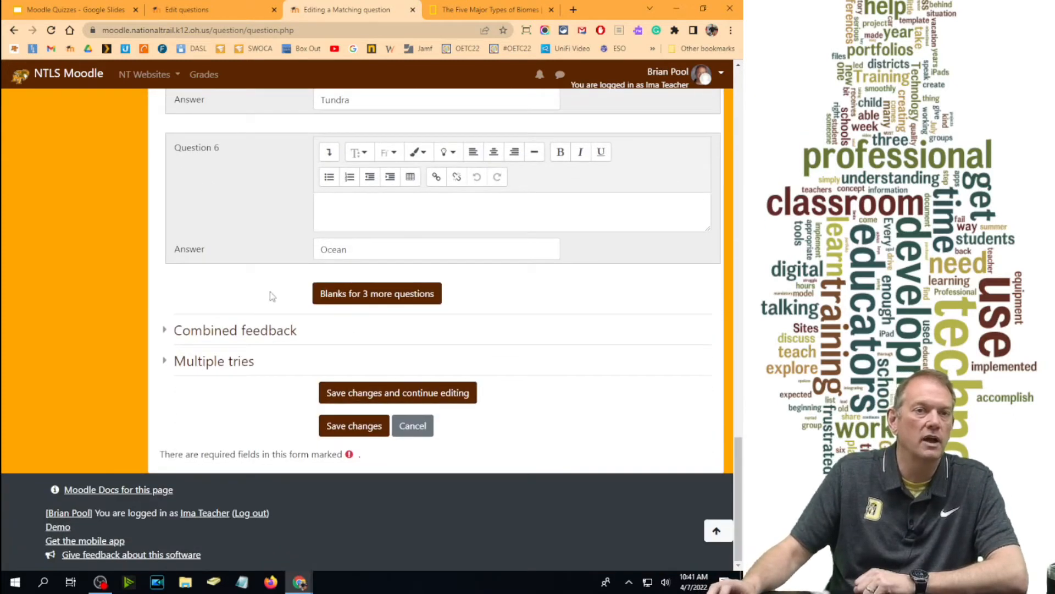
{"action": "scroll", "coordinate": [450, 294], "scroll_direction": "up", "scroll_amount": 7}
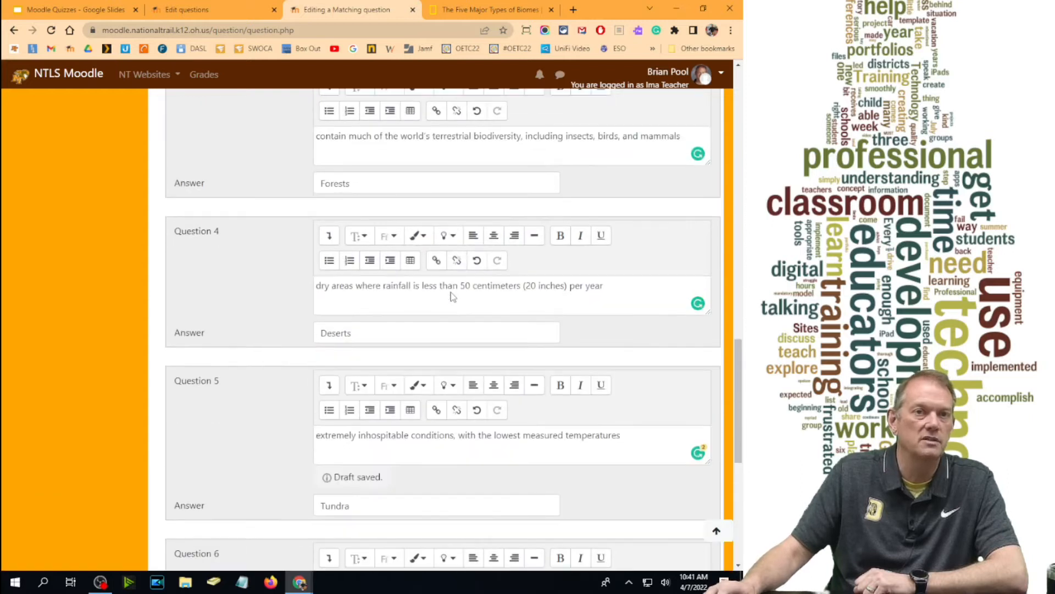
{"action": "scroll", "coordinate": [451, 291], "scroll_direction": "up", "scroll_amount": 5}
{"action": "scroll", "coordinate": [448, 271], "scroll_direction": "down", "scroll_amount": 5}
{"action": "scroll", "coordinate": [450, 258], "scroll_direction": "down", "scroll_amount": 1}
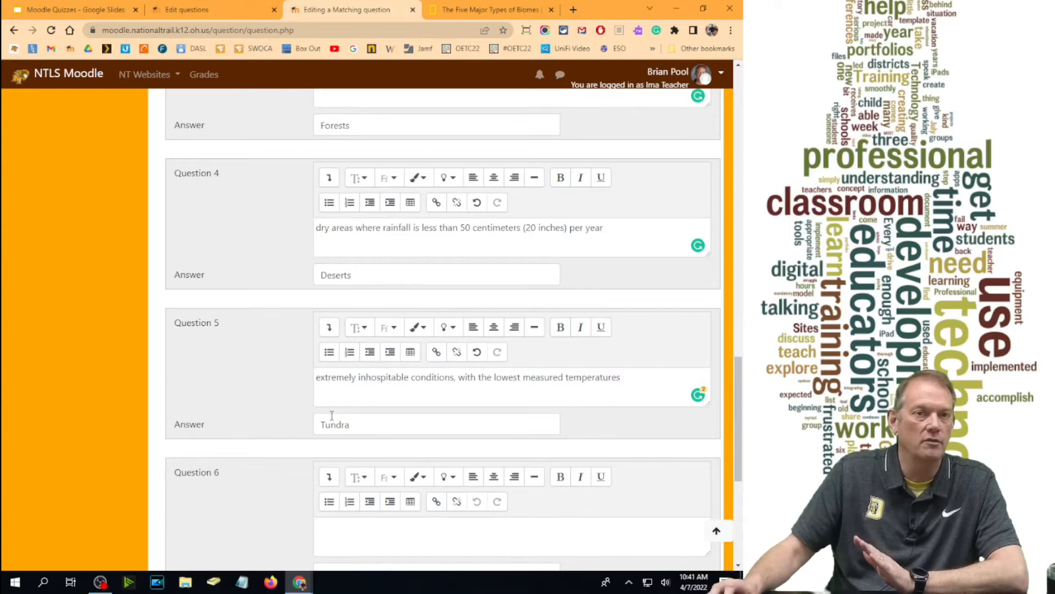
{"action": "scroll", "coordinate": [351, 307], "scroll_direction": "down", "scroll_amount": 5}
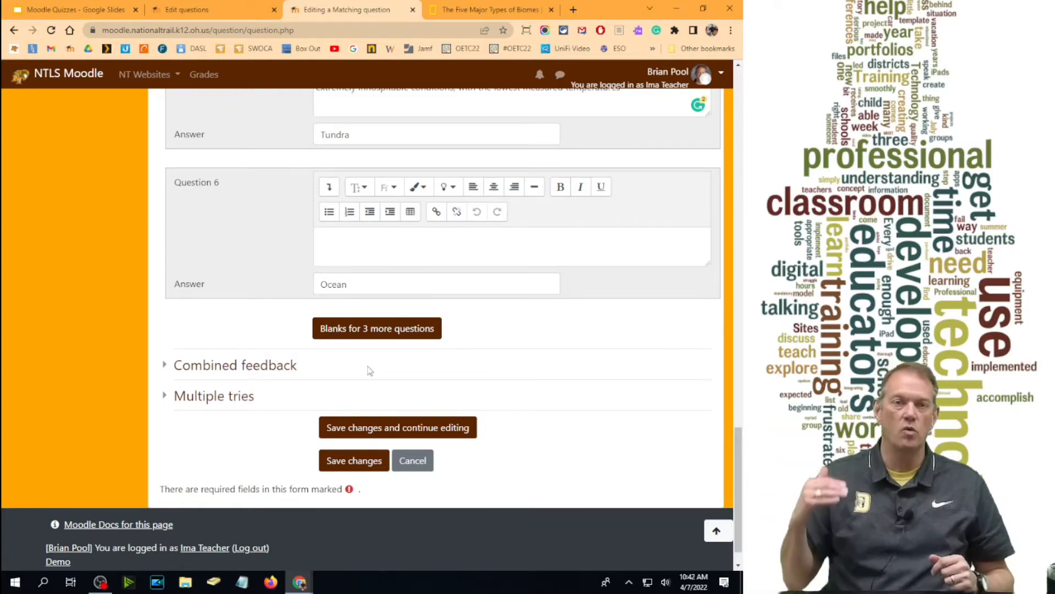
{"action": "left_click", "coordinate": [354, 460]}
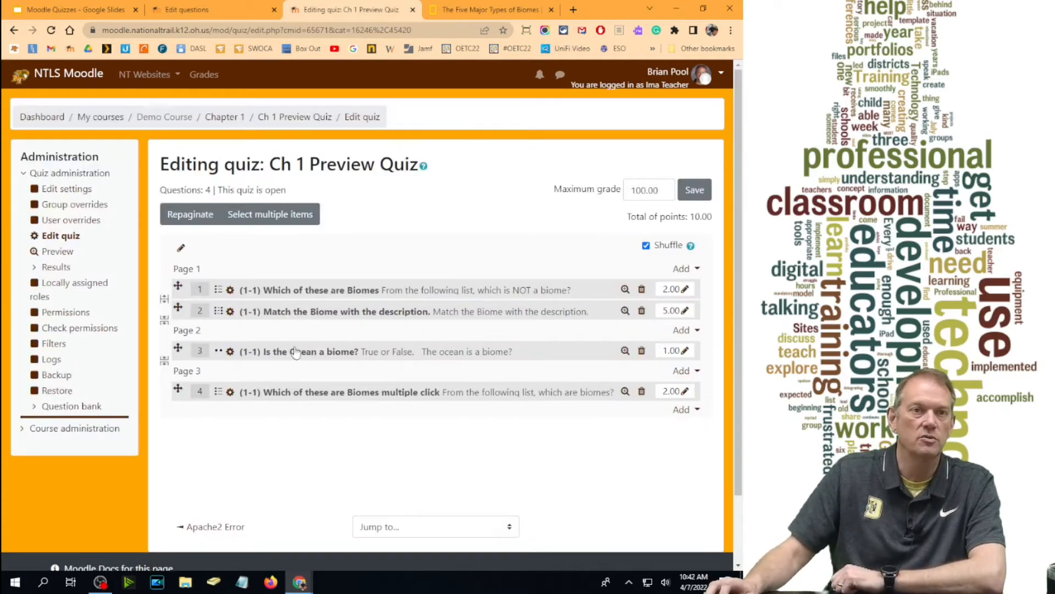
- Preview the Matching question, look through the answer choices for the bodies of water description, and close the preview
{"action": "left_click", "coordinate": [625, 291]}
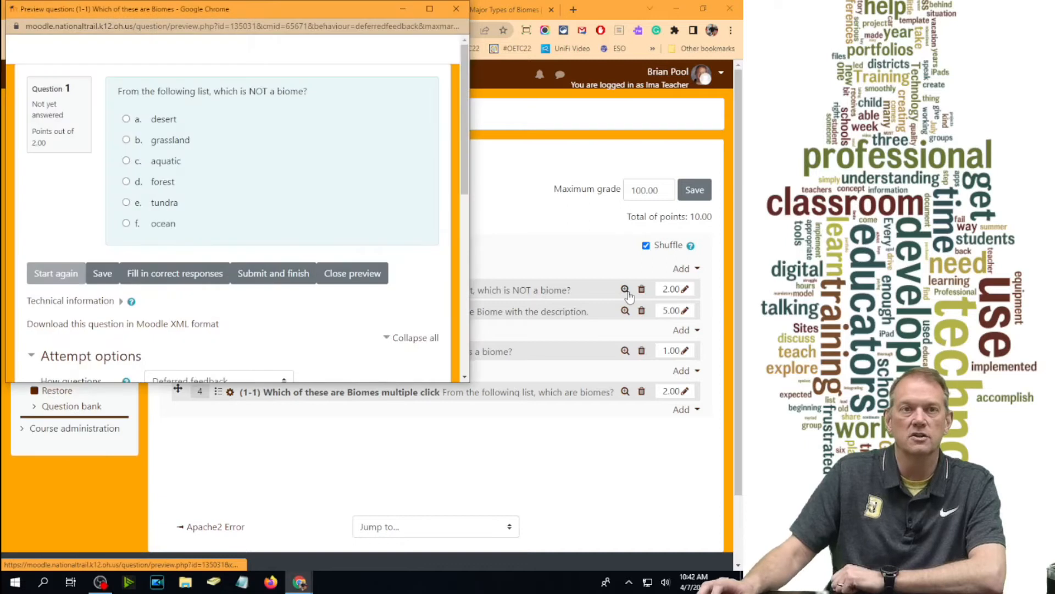
{"action": "left_click", "coordinate": [456, 9]}
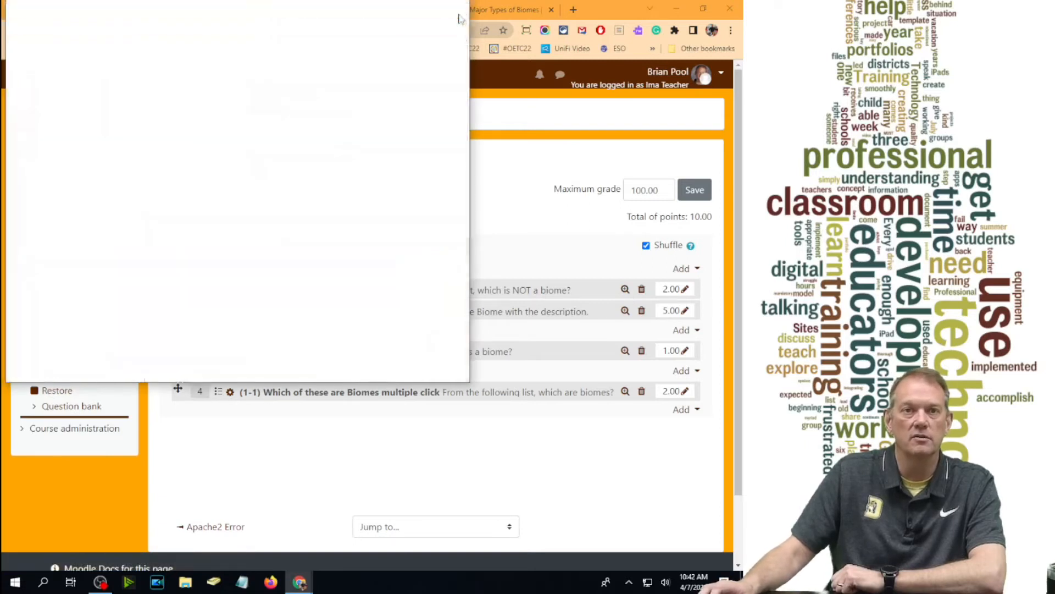
{"action": "left_click", "coordinate": [625, 311]}
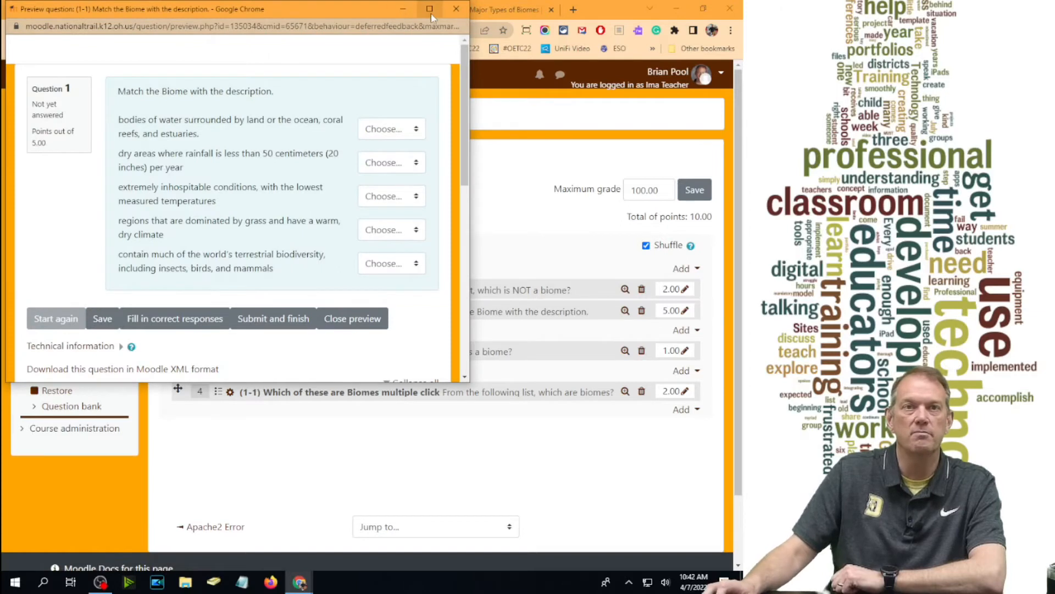
{"action": "left_click", "coordinate": [379, 130]}
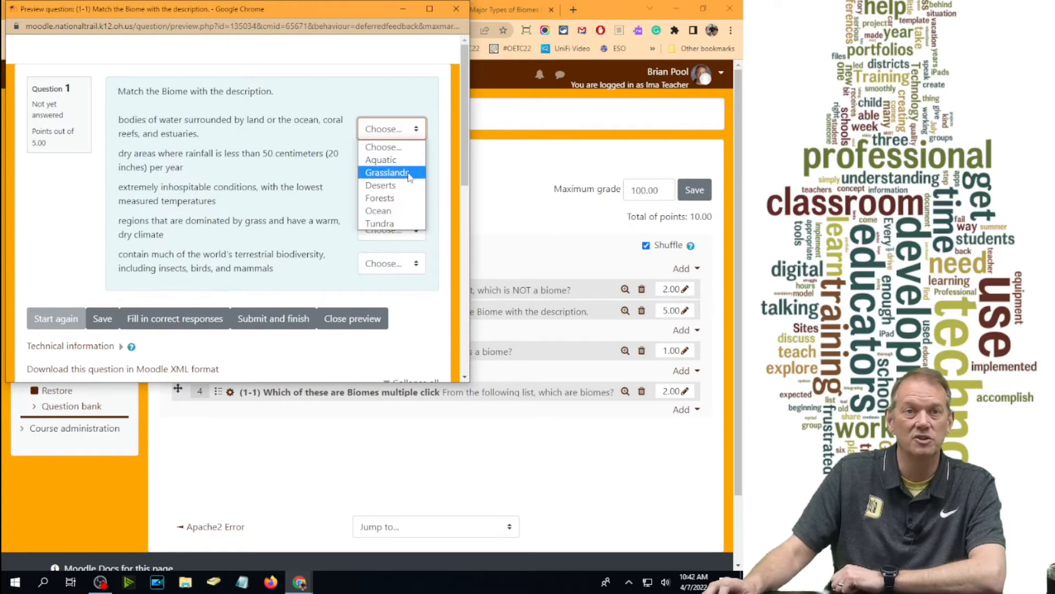
{"action": "left_click", "coordinate": [393, 112]}
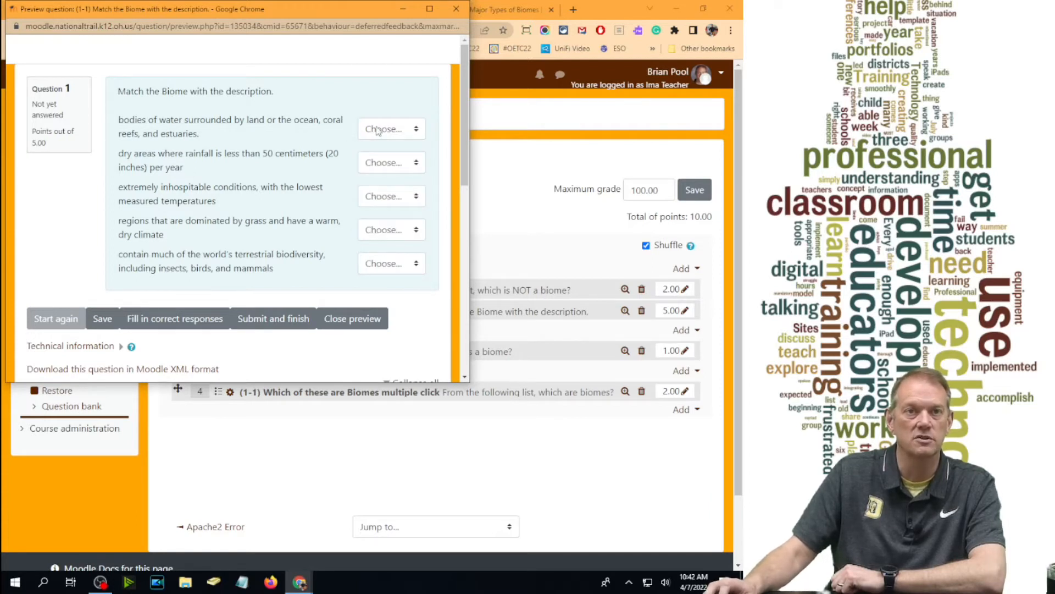
{"action": "left_click", "coordinate": [379, 132]}
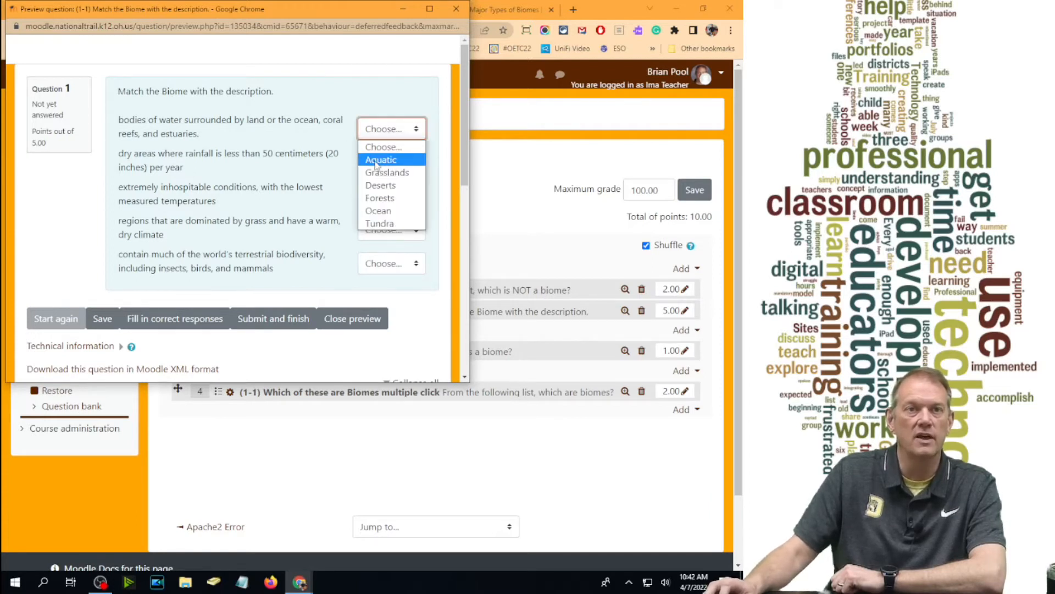
{"action": "left_click", "coordinate": [457, 9]}
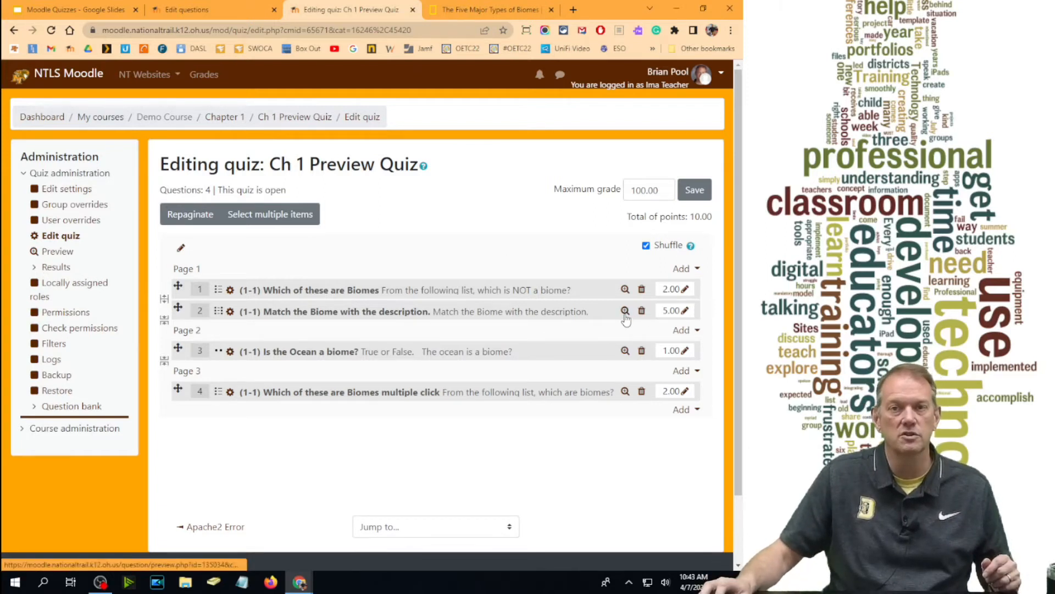
- Reopen the Matching question for editing and add a new line below the bodies of water description in Question 1
{"action": "left_click", "coordinate": [230, 312]}
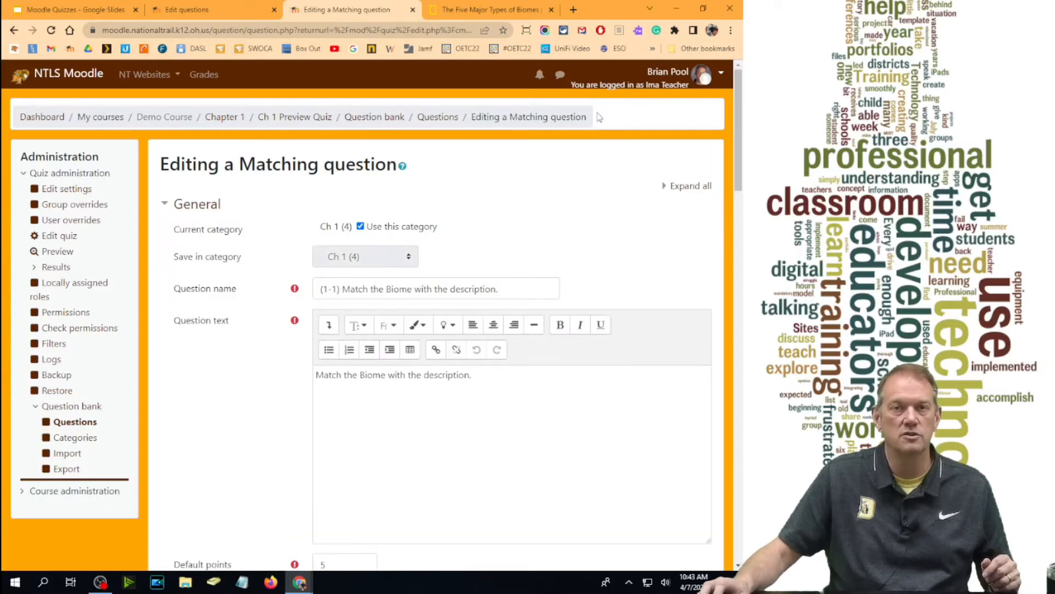
{"action": "scroll", "coordinate": [590, 183], "scroll_direction": "down", "scroll_amount": 7}
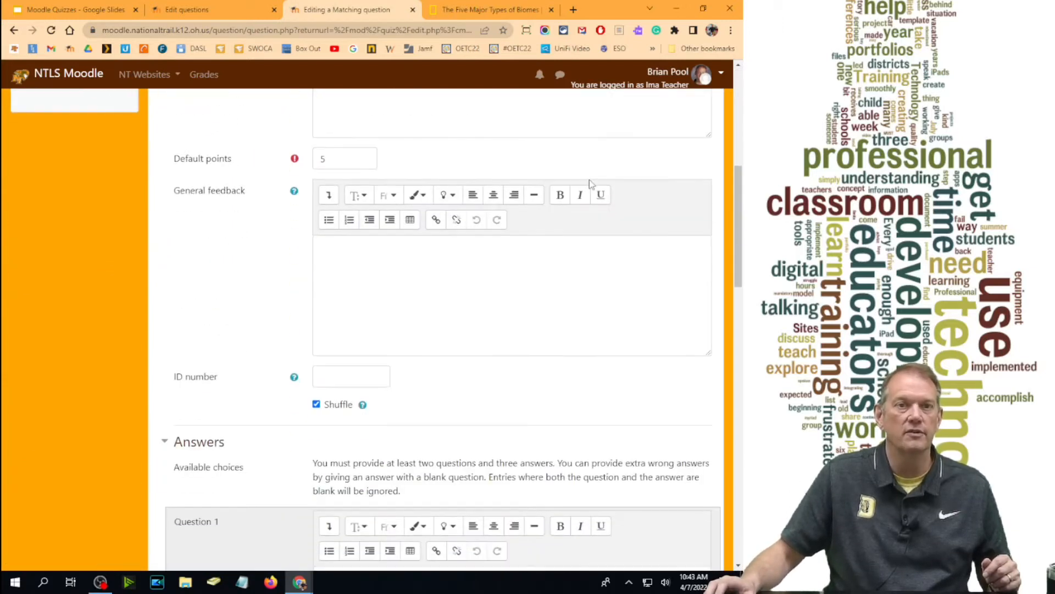
{"action": "scroll", "coordinate": [591, 183], "scroll_direction": "down", "scroll_amount": 6}
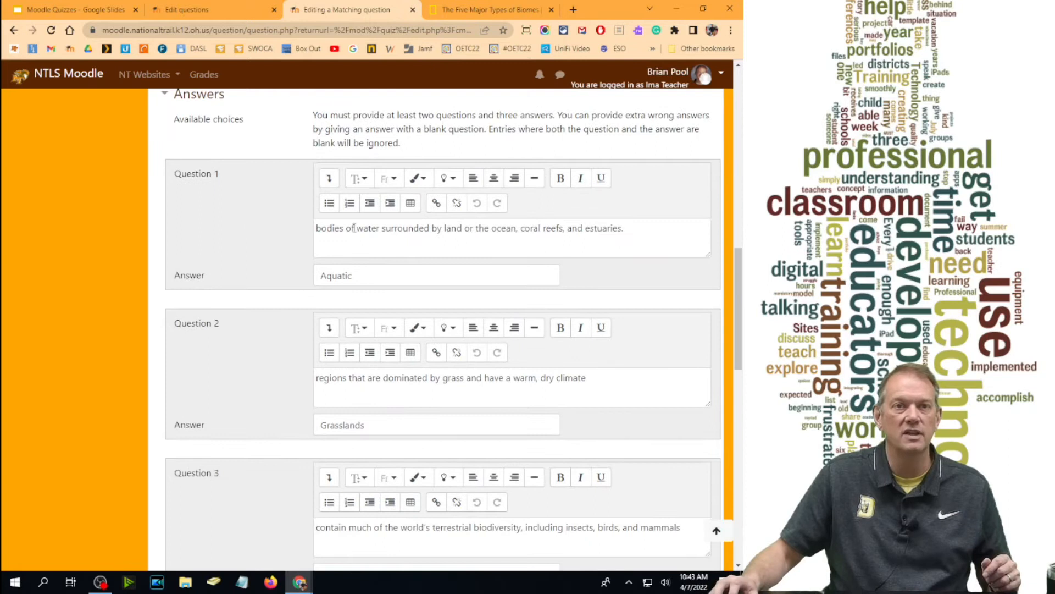
{"action": "left_click", "coordinate": [645, 231]}
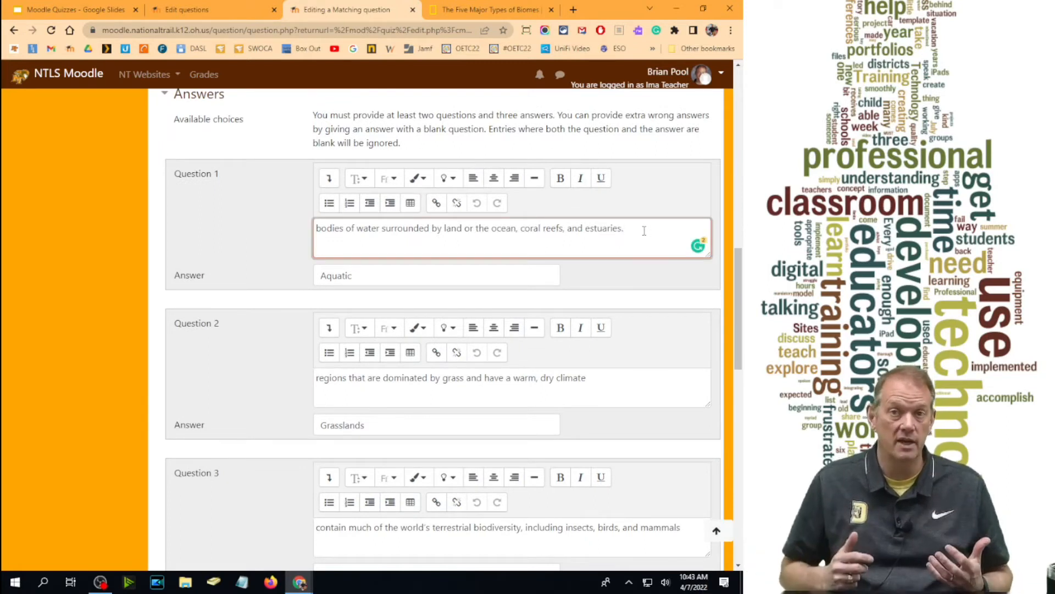
{"action": "key", "text": "Return"}
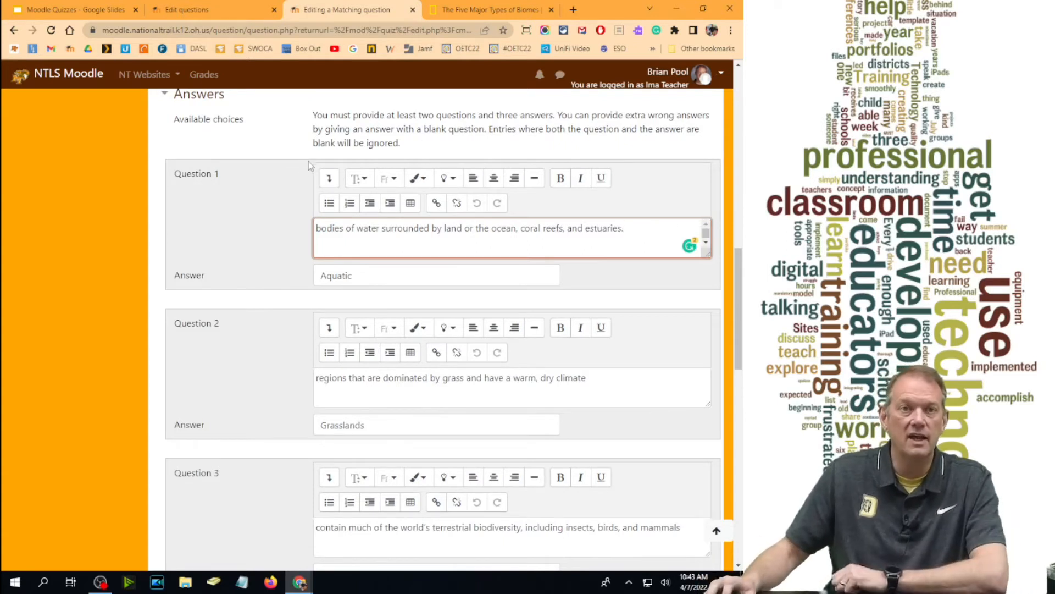
- Record an audio clip for the bodies of water description, play it back, and attach it to Question 1
{"action": "left_click", "coordinate": [329, 179]}
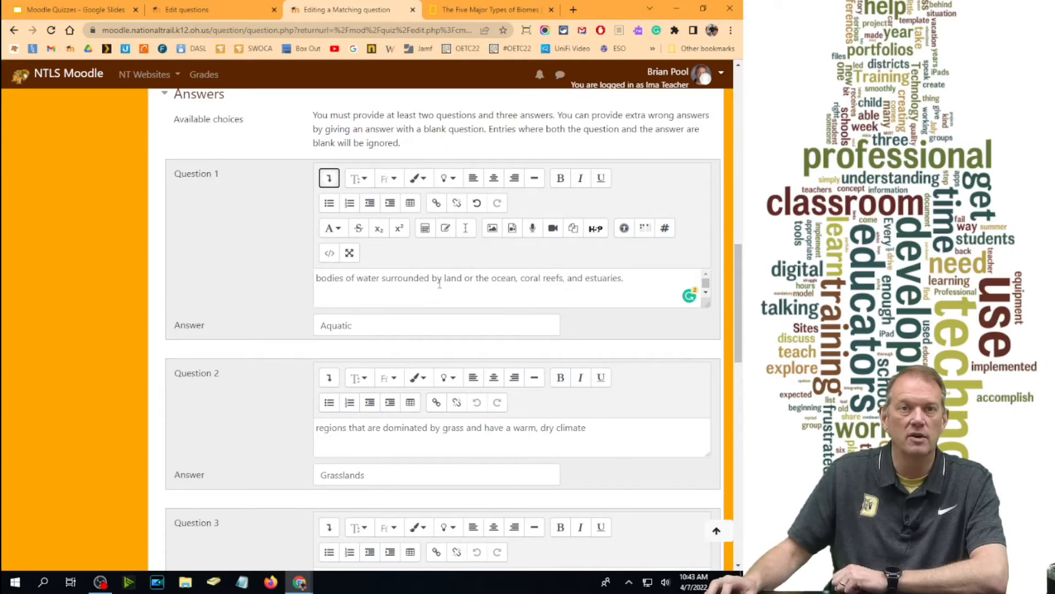
{"action": "left_click", "coordinate": [532, 234]}
{"action": "left_click_drag", "start_coordinate": [438, 291], "coordinate": [527, 166]}
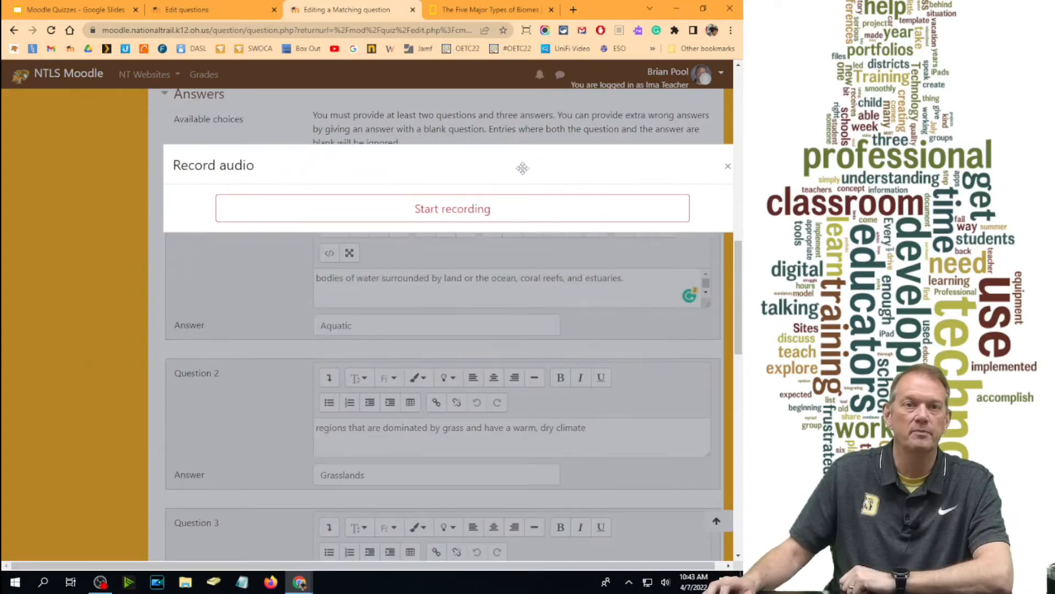
{"action": "left_click", "coordinate": [454, 214]}
{"action": "left_click_drag", "start_coordinate": [412, 295], "coordinate": [427, 352]}
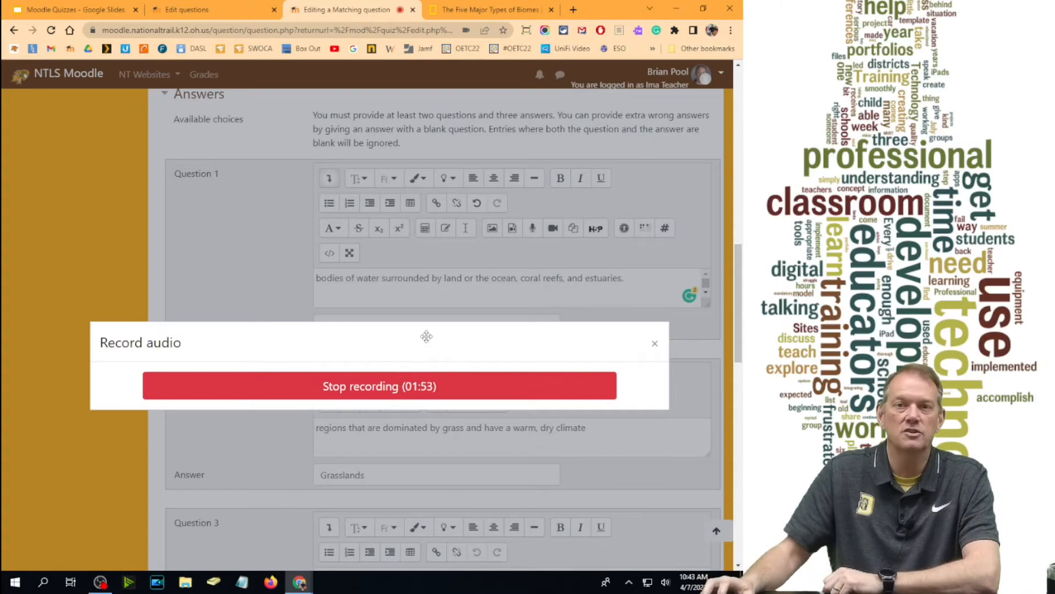
{"action": "left_click", "coordinate": [425, 394]}
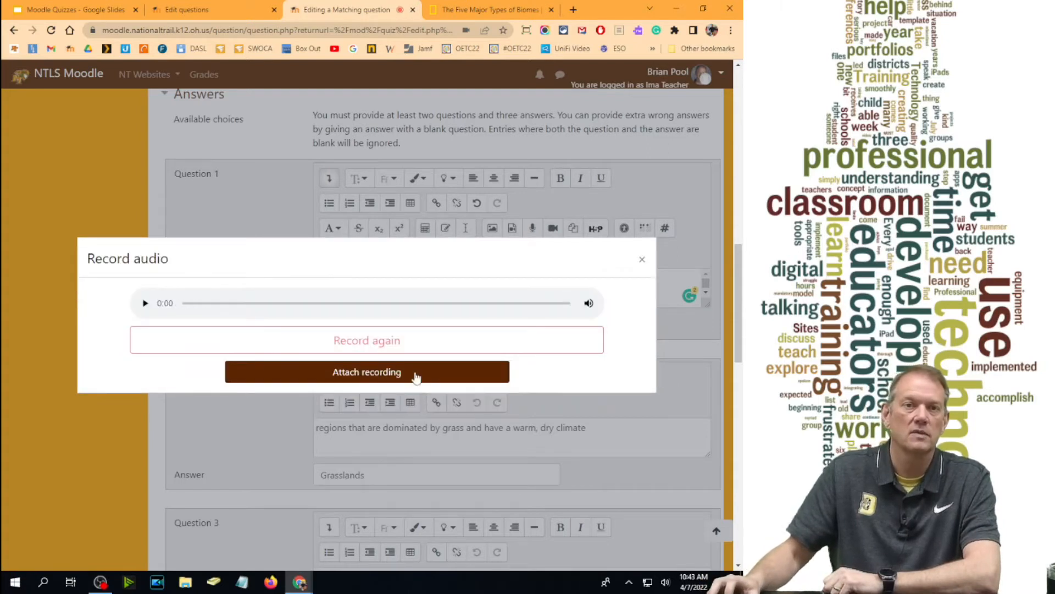
{"action": "left_click", "coordinate": [145, 304]}
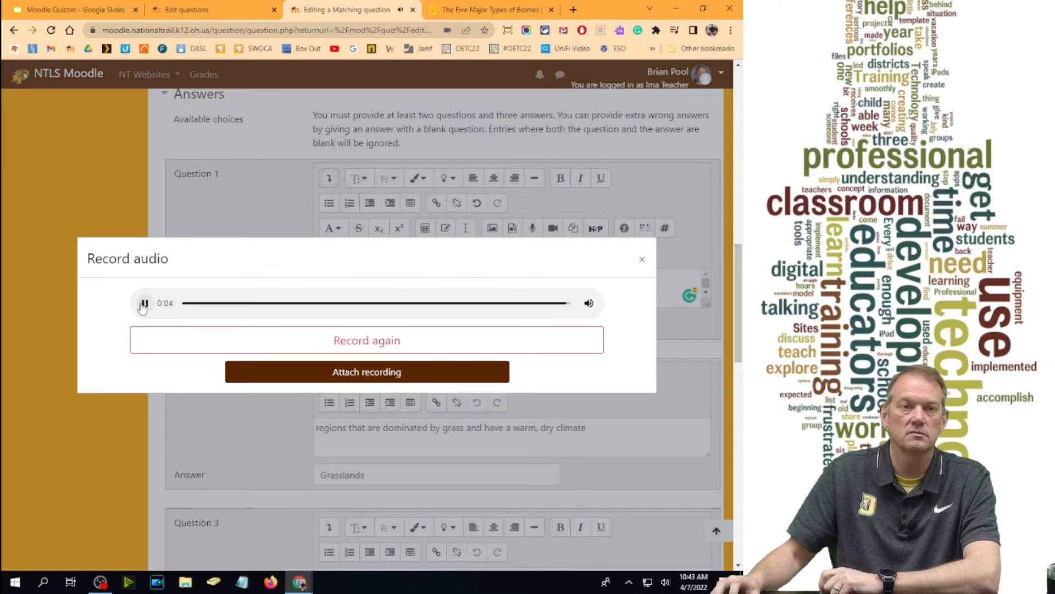
{"action": "left_click", "coordinate": [366, 372]}
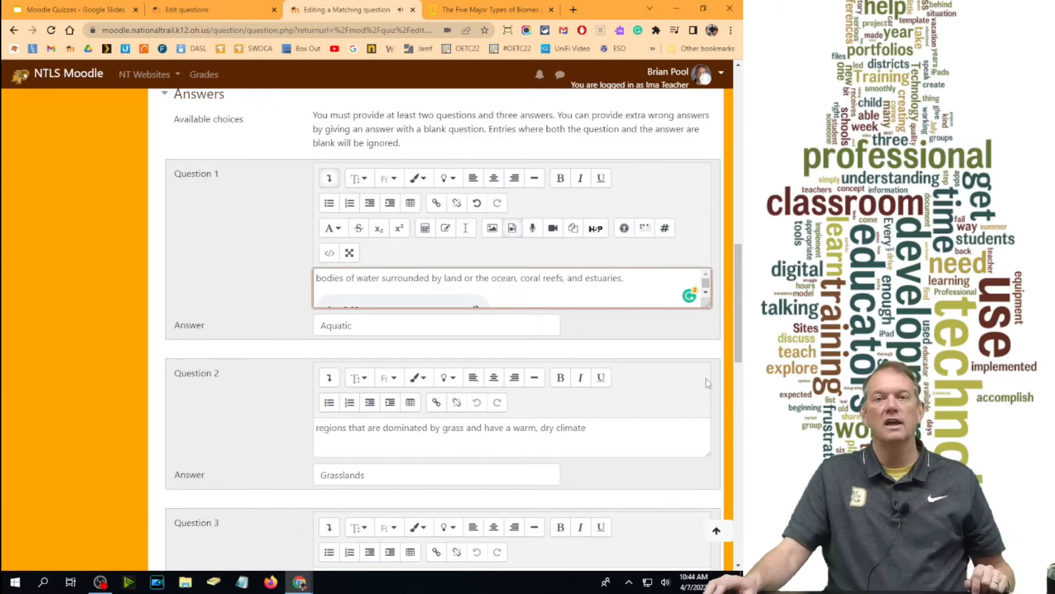
- Record an audio clip for the grass-dominated regions description and attach it on a new line in Question 2
{"action": "left_click", "coordinate": [383, 446]}
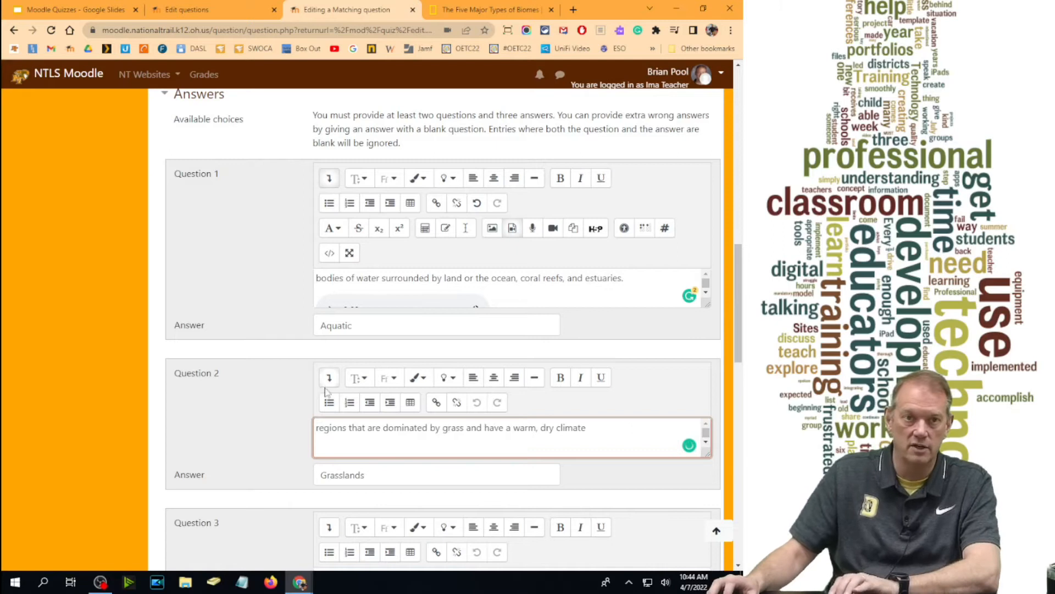
{"action": "scroll", "coordinate": [338, 328], "scroll_direction": "down", "scroll_amount": 4}
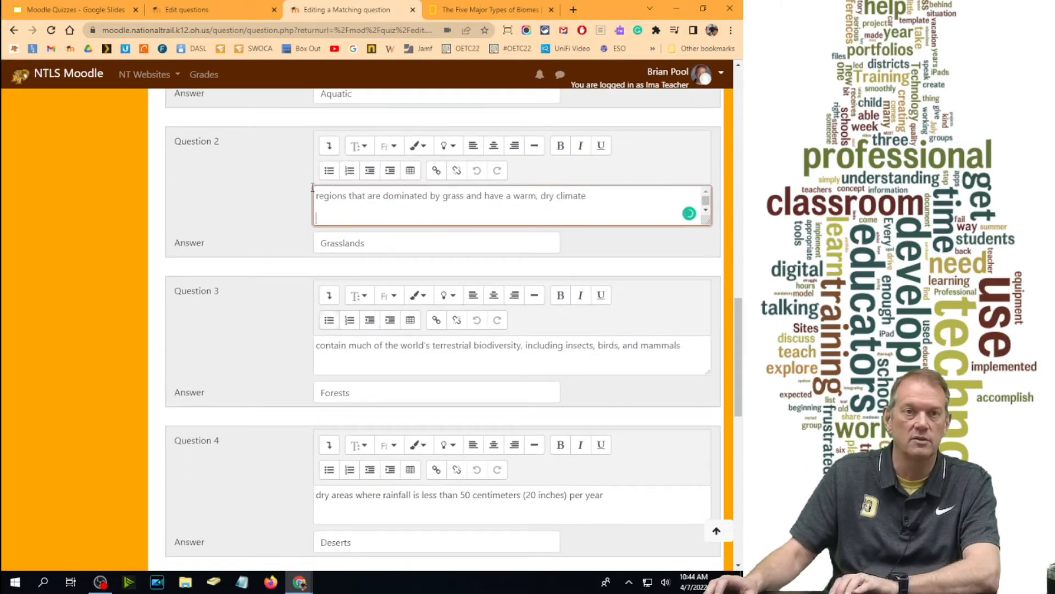
{"action": "left_click", "coordinate": [329, 145]}
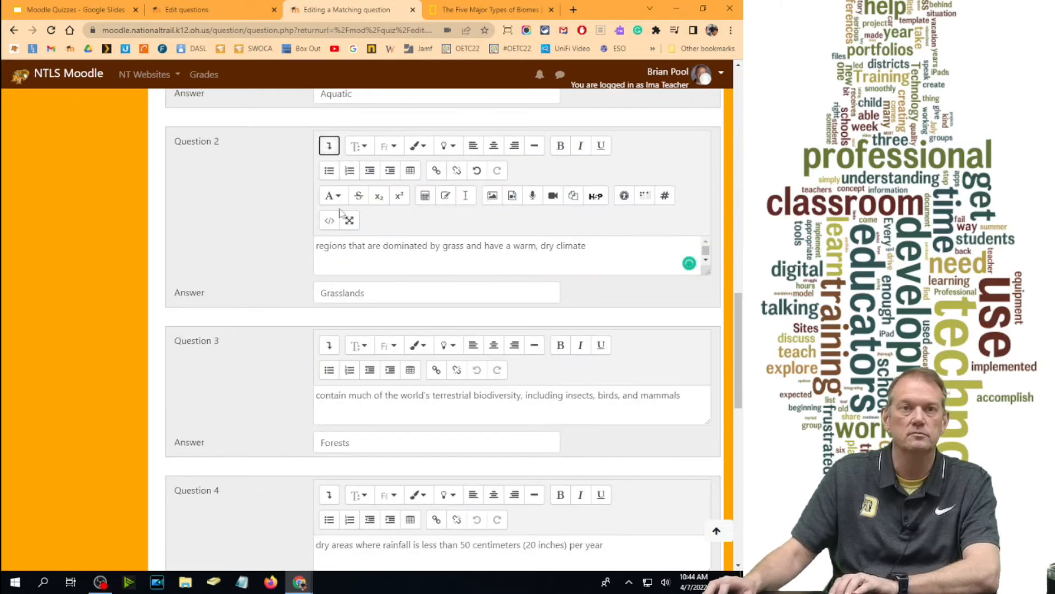
{"action": "left_click", "coordinate": [533, 195]}
{"action": "left_click", "coordinate": [421, 345]}
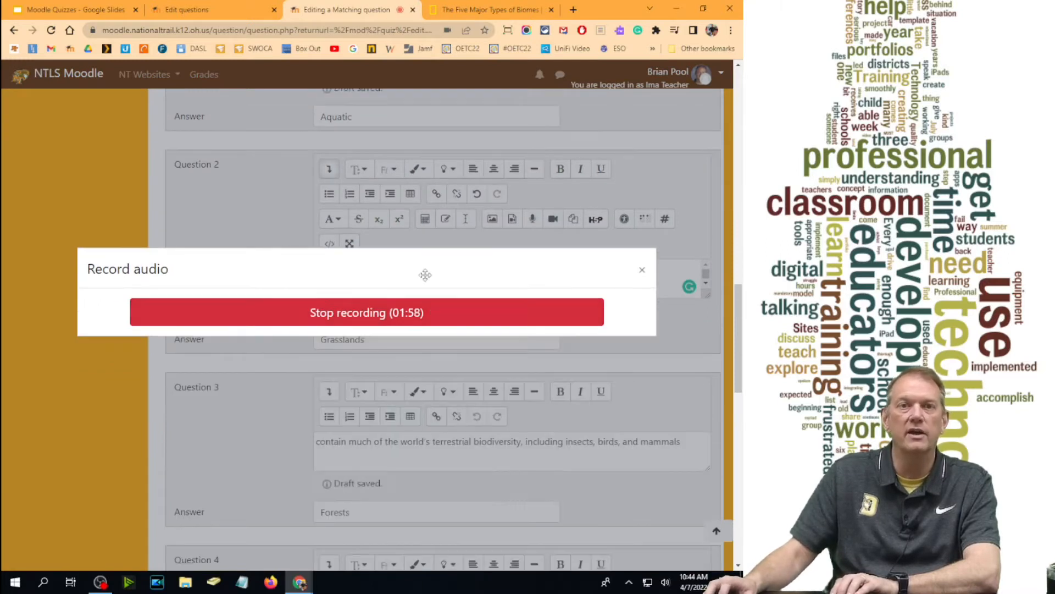
{"action": "left_click_drag", "start_coordinate": [427, 273], "coordinate": [441, 333]}
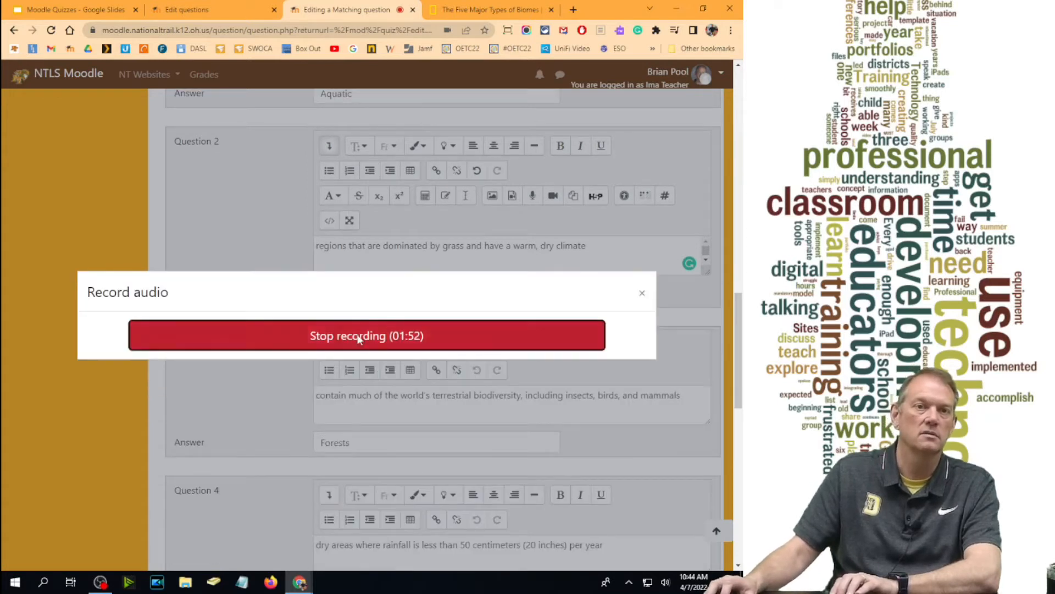
{"action": "left_click", "coordinate": [354, 339]}
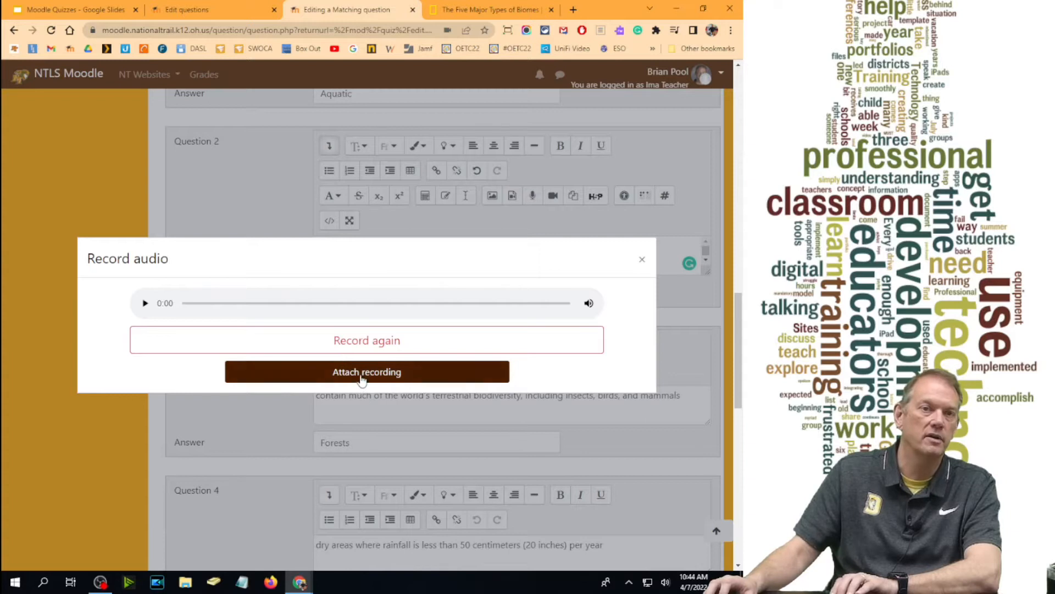
{"action": "left_click", "coordinate": [362, 378]}
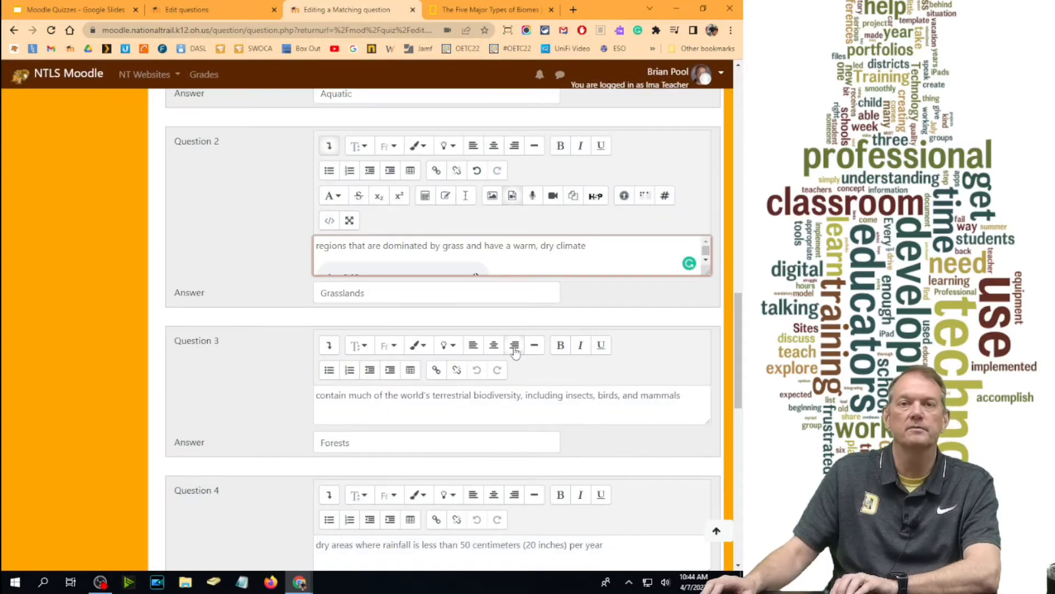
- Save the Matching question and preview it in a maximized window
{"action": "scroll", "coordinate": [505, 451], "scroll_direction": "down", "scroll_amount": 4}
{"action": "scroll", "coordinate": [505, 451], "scroll_direction": "down", "scroll_amount": 6}
{"action": "left_click", "coordinate": [344, 517]}
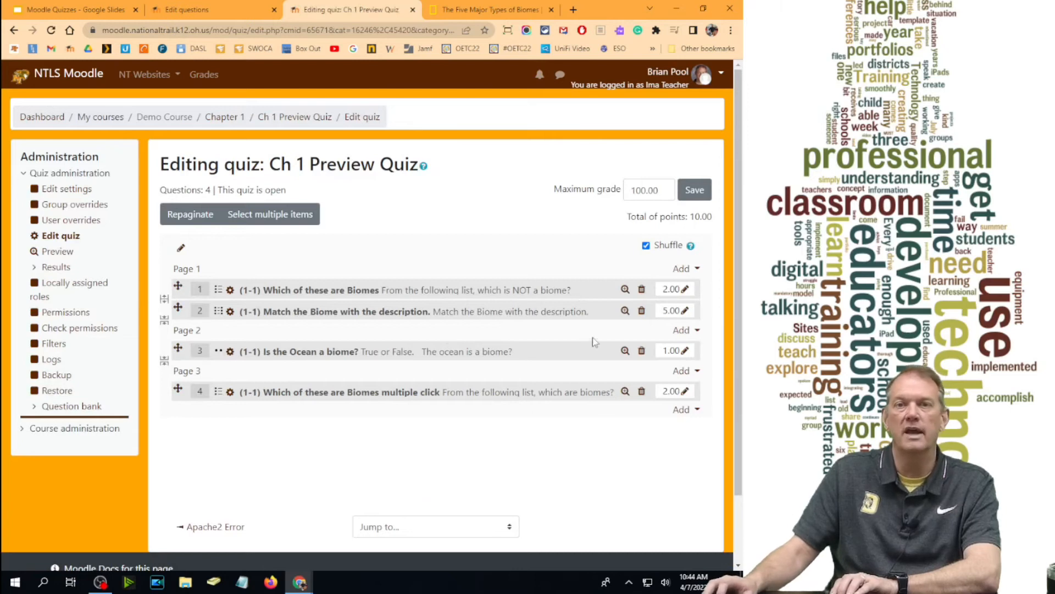
{"action": "left_click", "coordinate": [625, 311]}
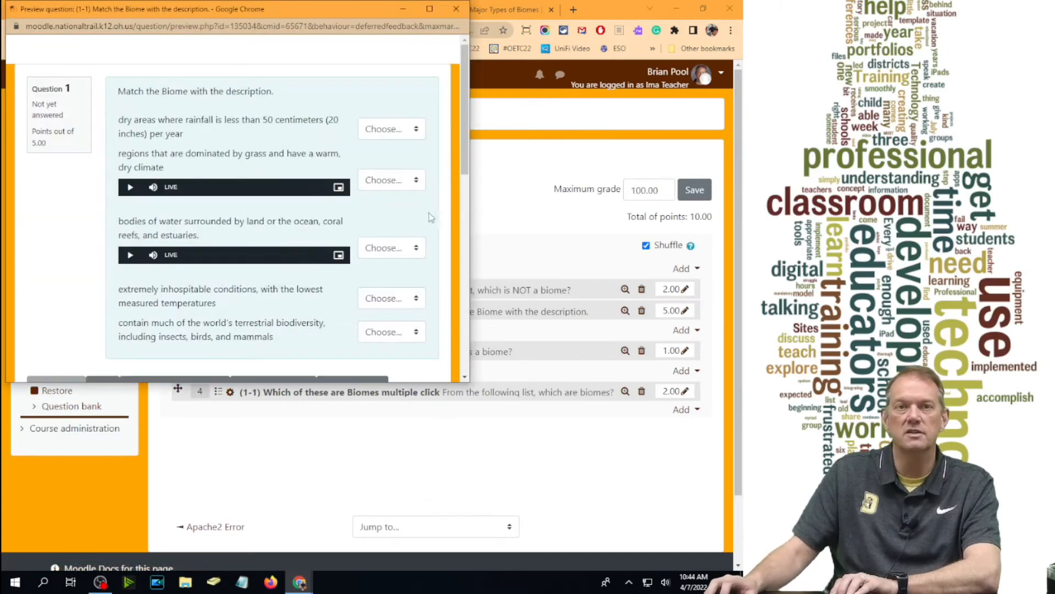
{"action": "left_click", "coordinate": [437, 12]}
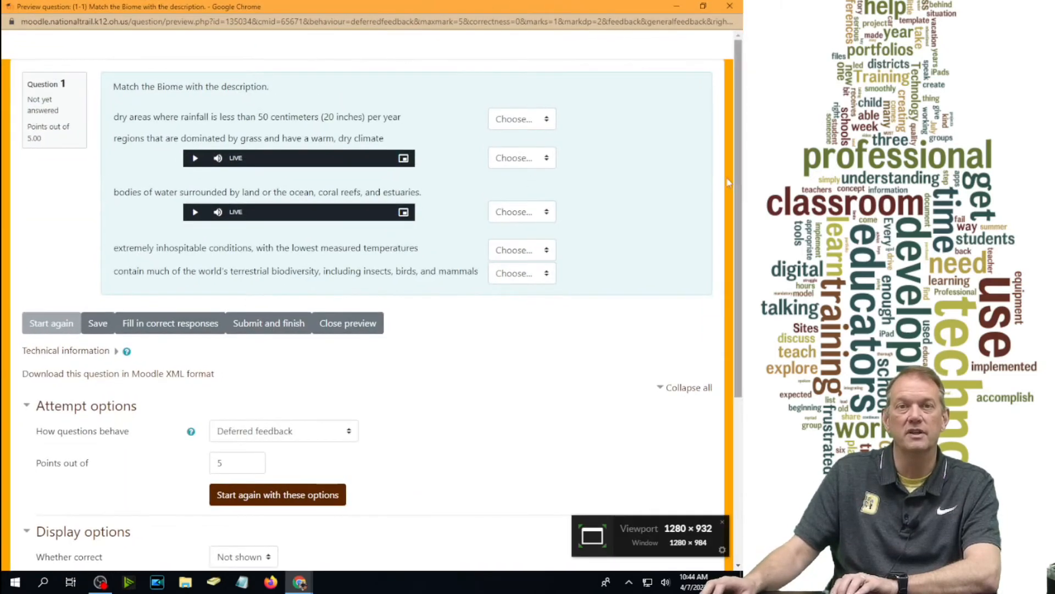
- Play the audio clip of the grass-dominated regions description in the preview and answer that description with Aquatic
{"action": "left_click", "coordinate": [195, 159]}
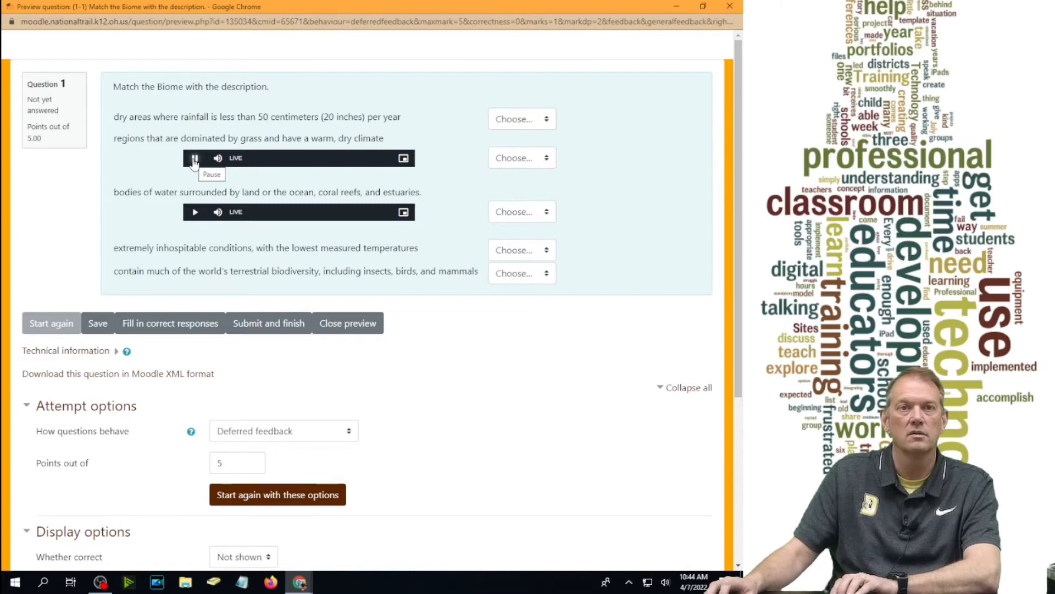
{"action": "left_click", "coordinate": [194, 159]}
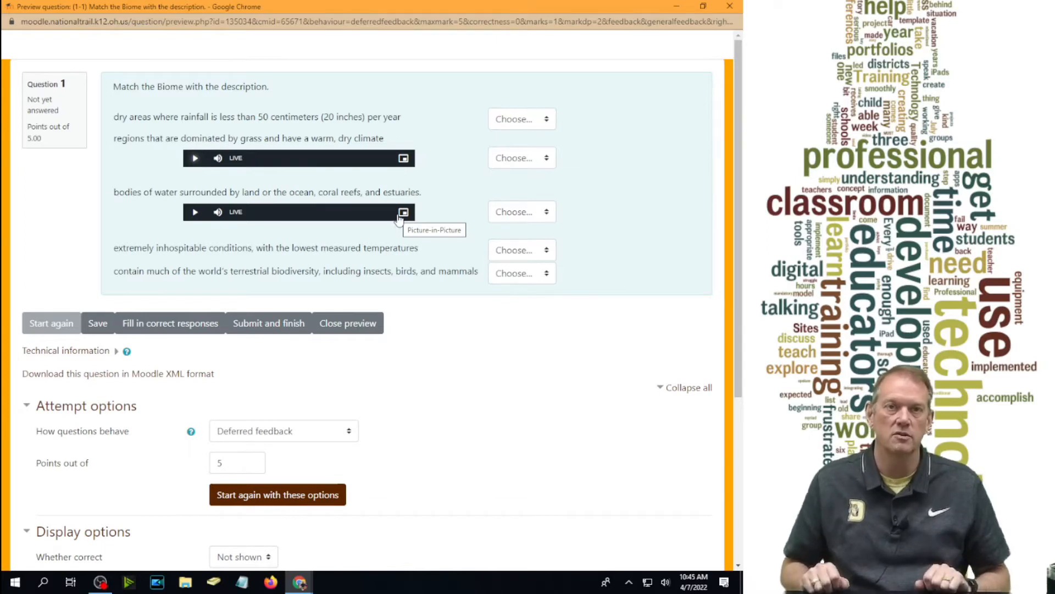
{"action": "left_click", "coordinate": [517, 159]}
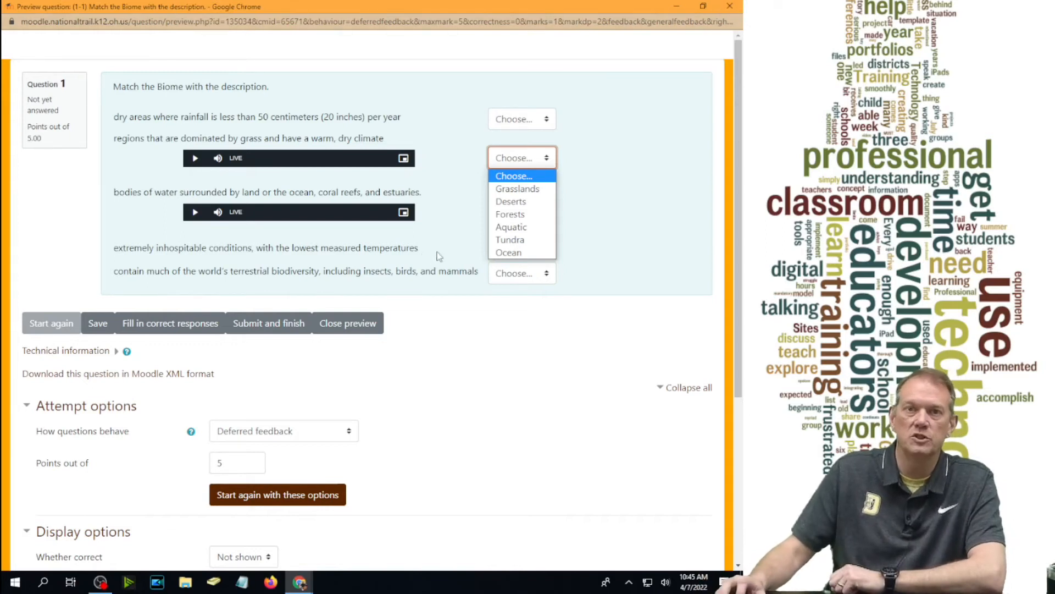
{"action": "key", "text": "Down"}
{"action": "key", "text": "Down"}
{"action": "key", "text": "Down"}
{"action": "key", "text": "Down"}
{"action": "key", "text": "Return"}
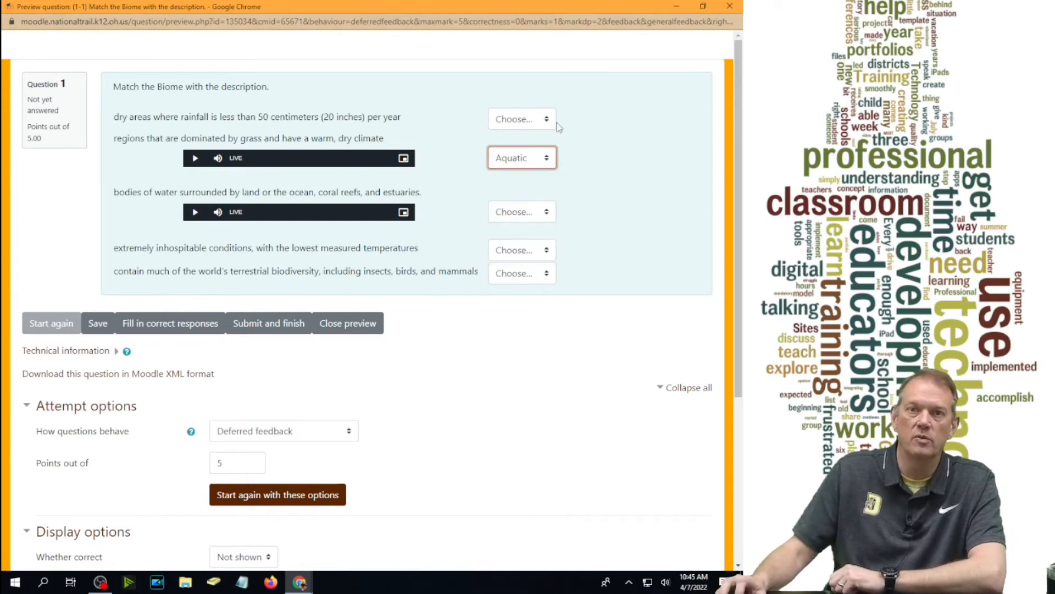
{"action": "left_click", "coordinate": [730, 5]}
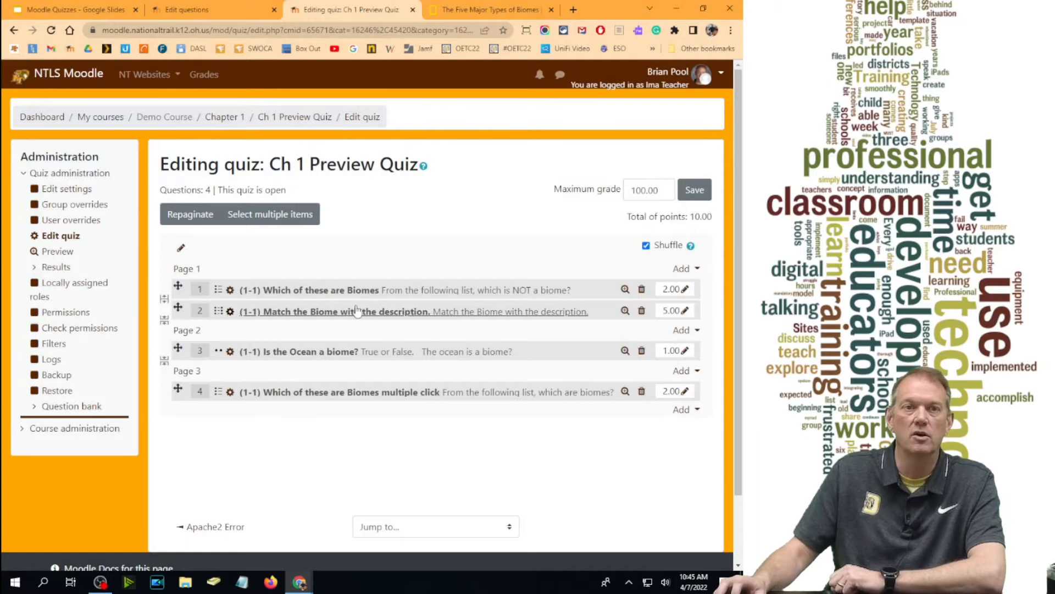
- Preview the Matching question again in a maximized window and fill in the correct responses
{"action": "left_click", "coordinate": [625, 311]}
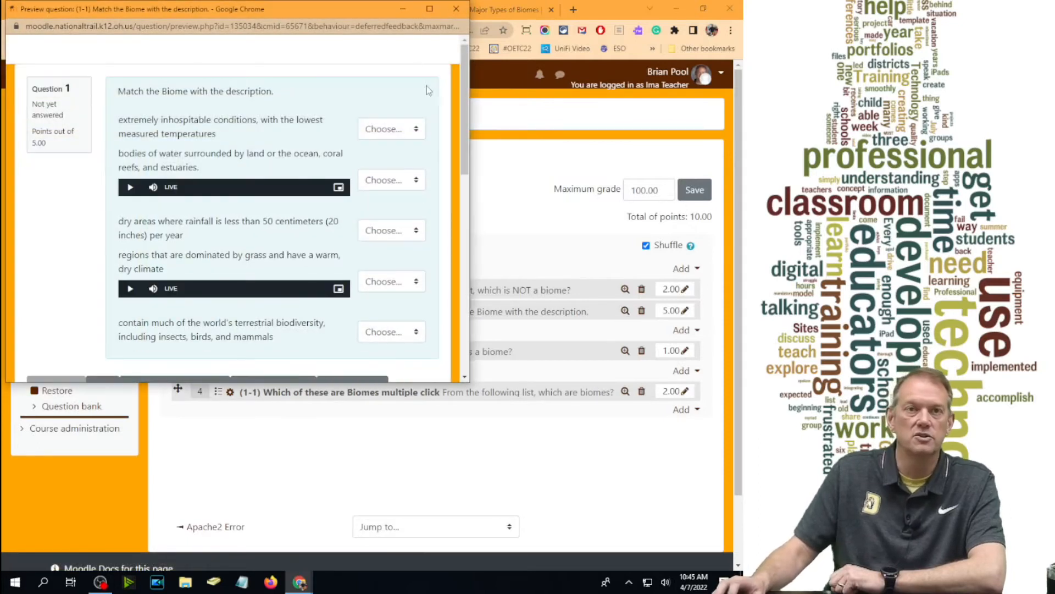
{"action": "left_click", "coordinate": [430, 8]}
{"action": "left_click", "coordinate": [155, 323]}
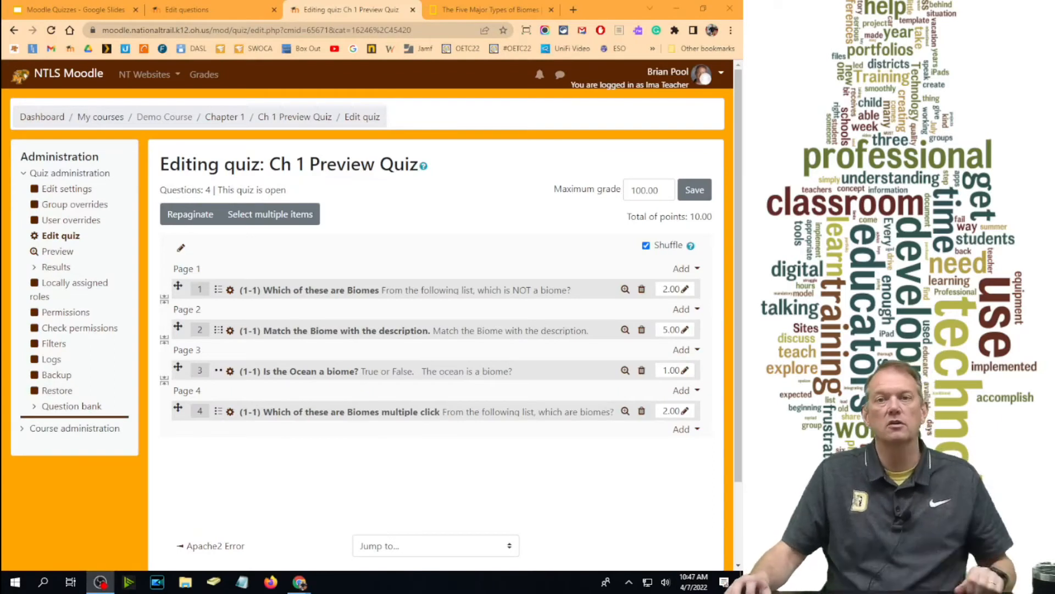
- Add a new question of the Short answer type after the last question on page 4
{"action": "left_click", "coordinate": [685, 429]}
{"action": "left_click", "coordinate": [633, 453]}
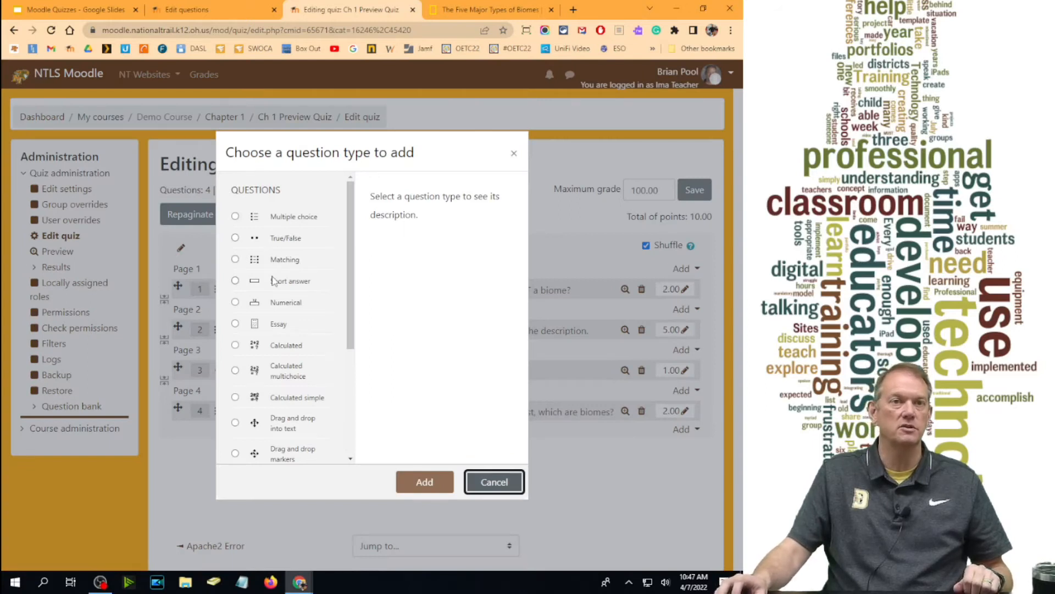
{"action": "left_click", "coordinate": [235, 280]}
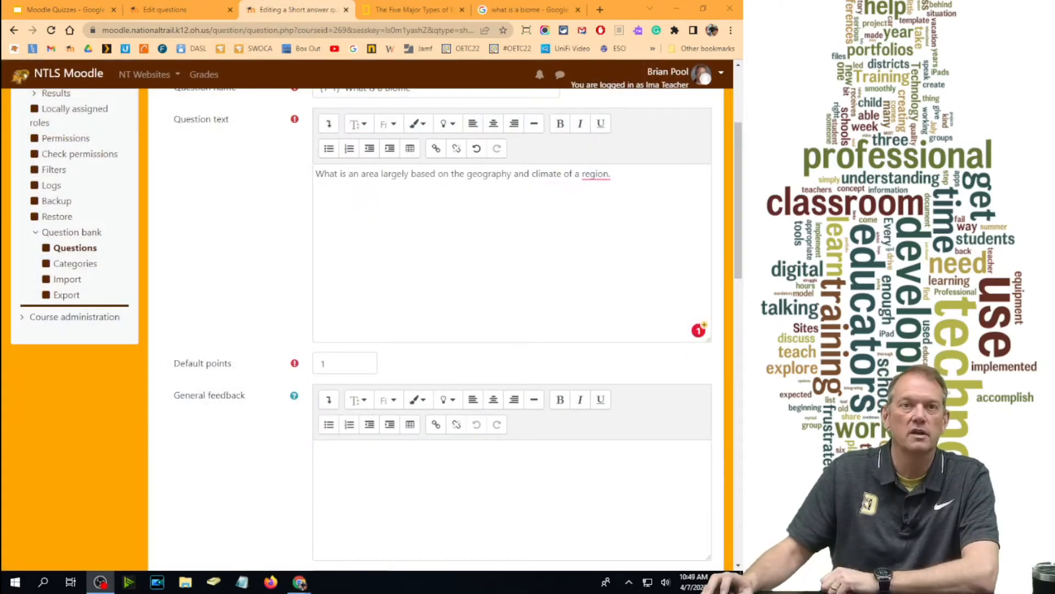
- Set the default points of the short answer question "(1-1) What is a Biome" to 2
{"action": "scroll", "coordinate": [524, 231], "scroll_direction": "up", "scroll_amount": 1}
{"action": "scroll", "coordinate": [524, 231], "scroll_direction": "up", "scroll_amount": 3}
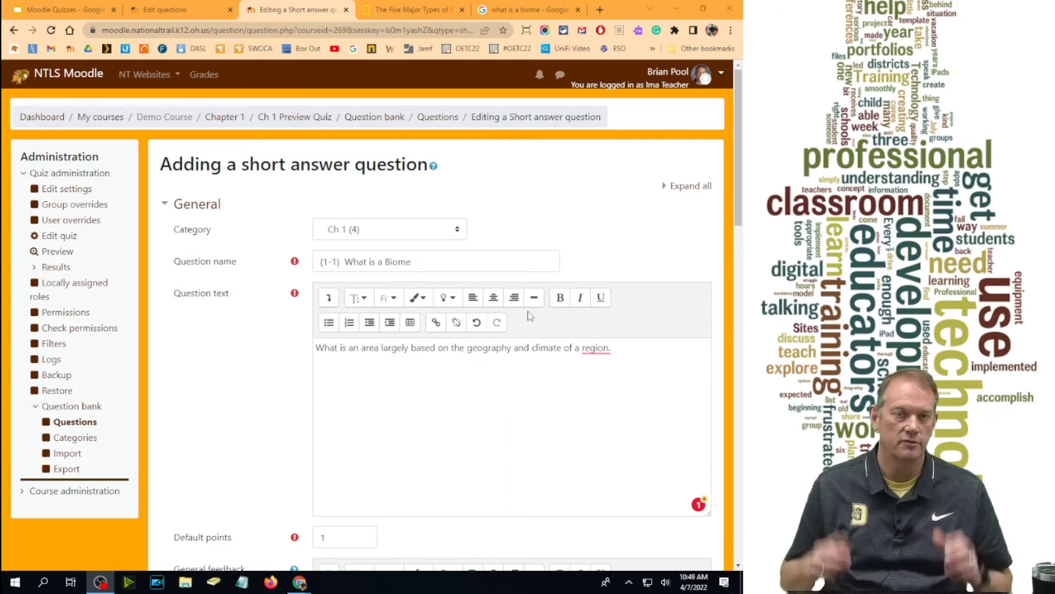
{"action": "scroll", "coordinate": [410, 294], "scroll_direction": "down", "scroll_amount": 5}
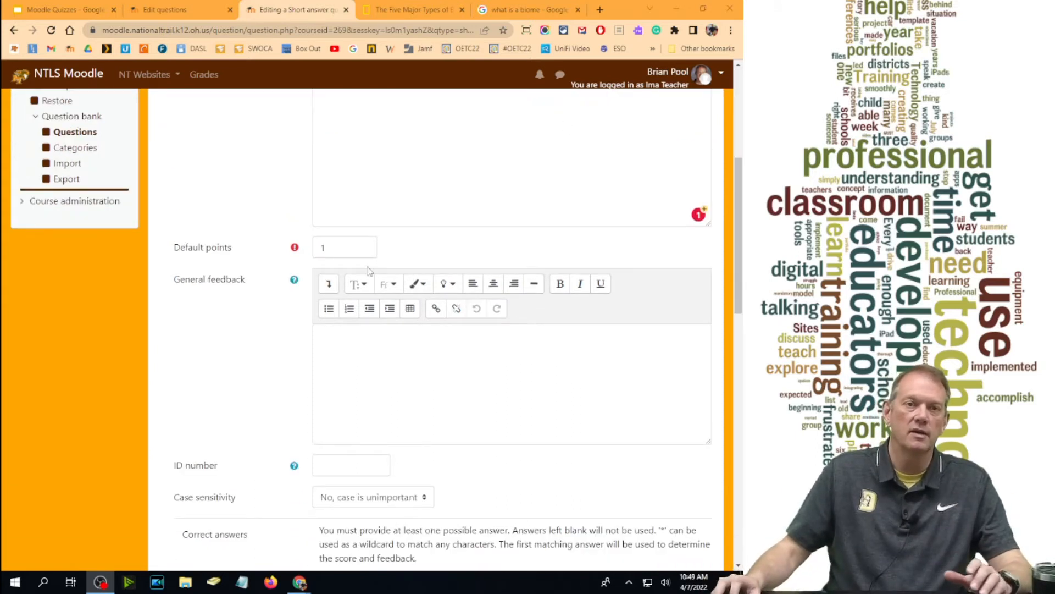
{"action": "double_click", "coordinate": [331, 248]}
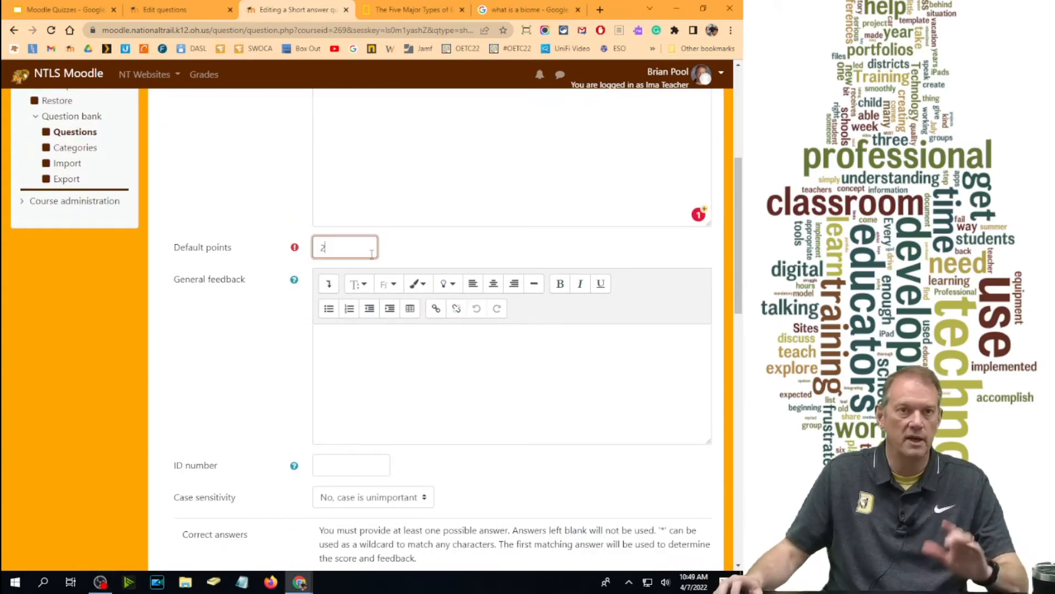
- Enter *biome* with wildcards as Answer 1 and give it a grade of 100%
{"action": "scroll", "coordinate": [410, 308], "scroll_direction": "down", "scroll_amount": 7}
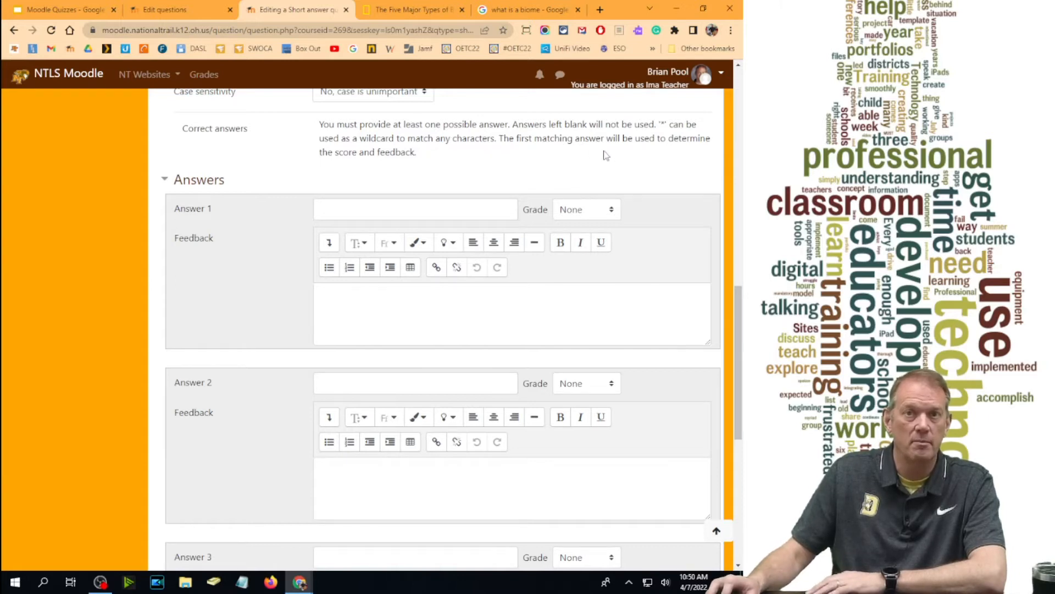
{"action": "left_click", "coordinate": [387, 212]}
{"action": "type", "text": "*biome"}
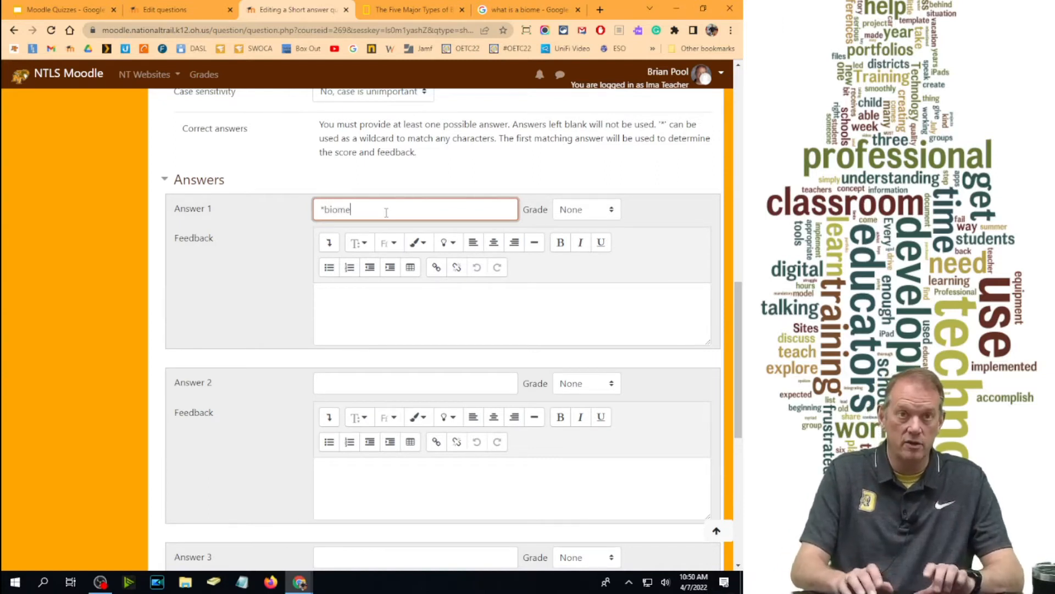
{"action": "type", "text": "*"}
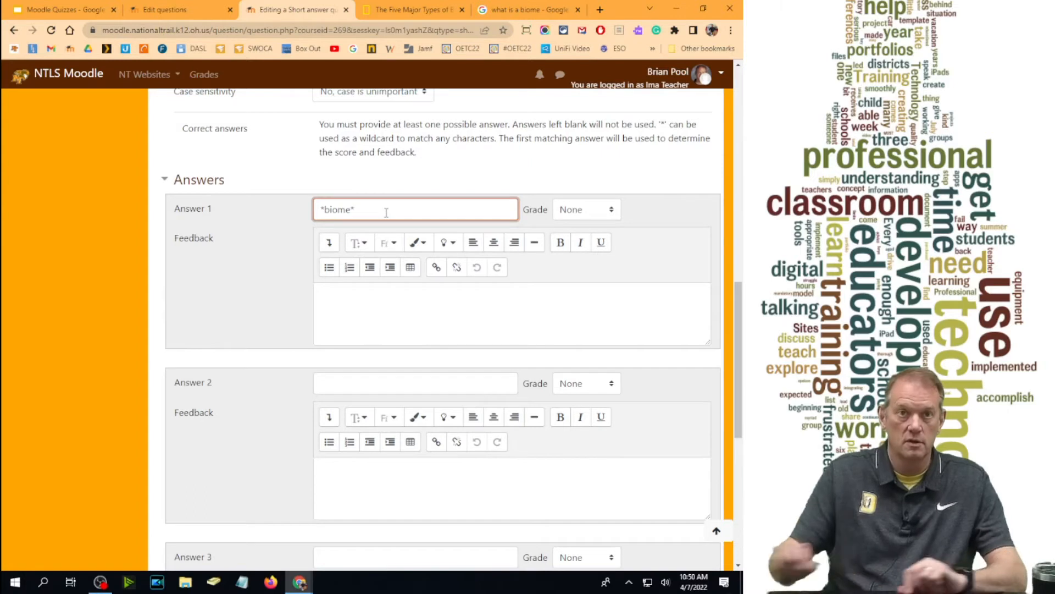
{"action": "left_click", "coordinate": [610, 210]}
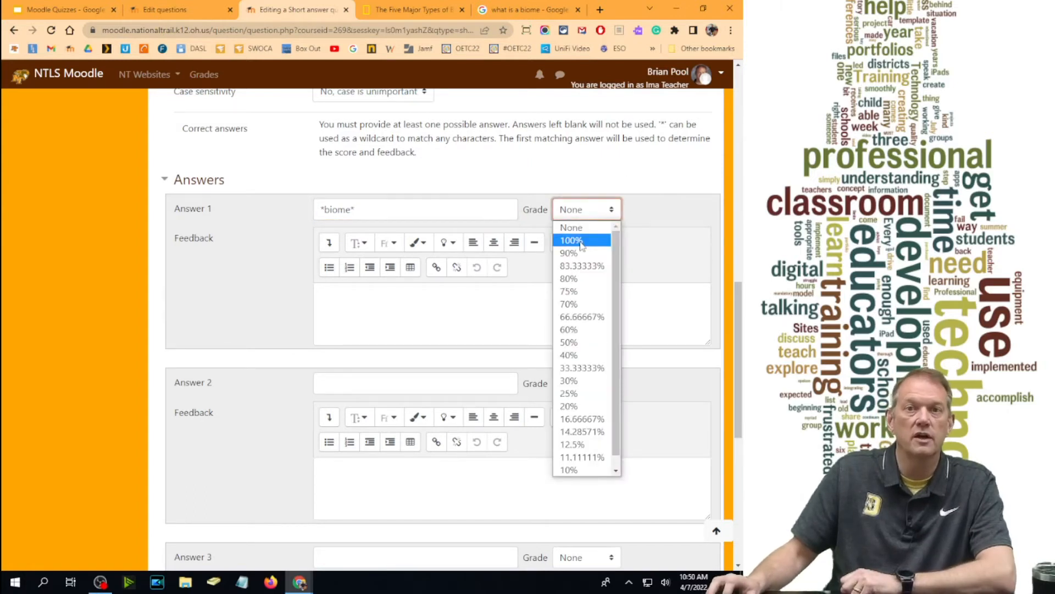
{"action": "left_click", "coordinate": [582, 241]}
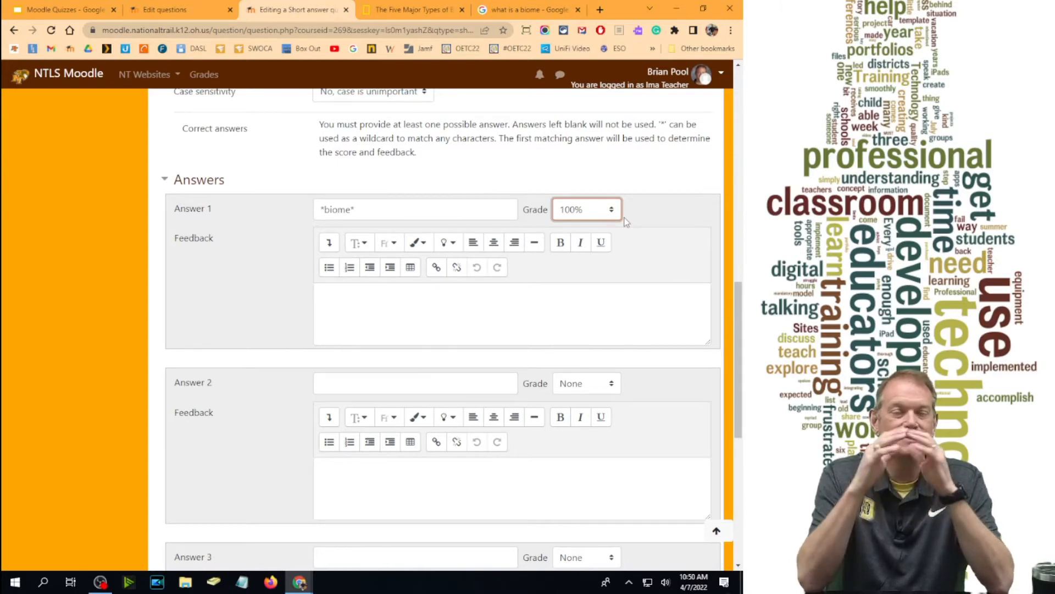
- Enter the misspelling *boime* with wildcards as Answer 2 and give it a grade of 75%
{"action": "left_click", "coordinate": [363, 384]}
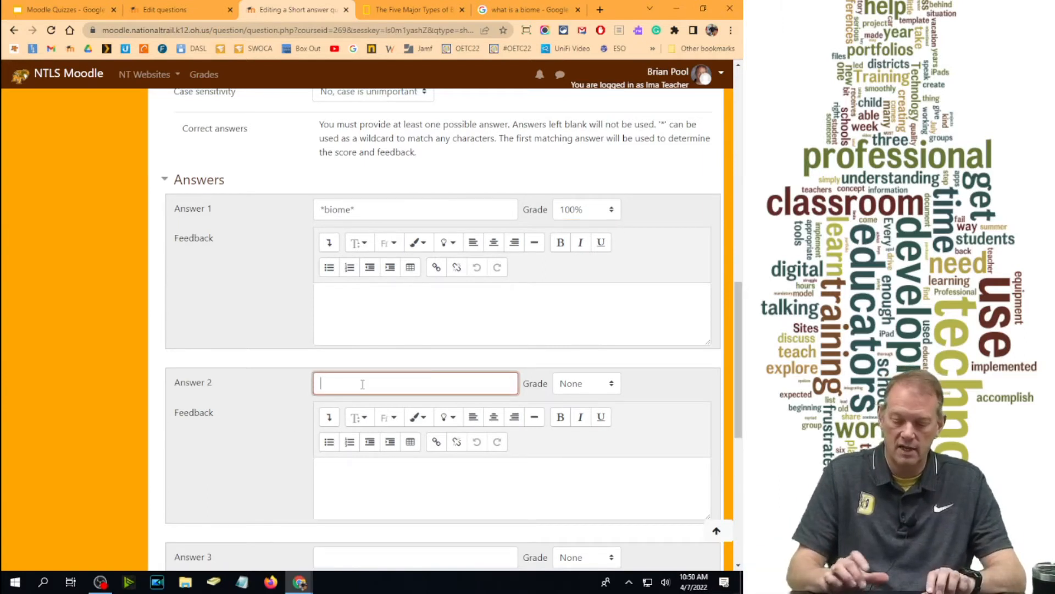
{"action": "type", "text": "*"}
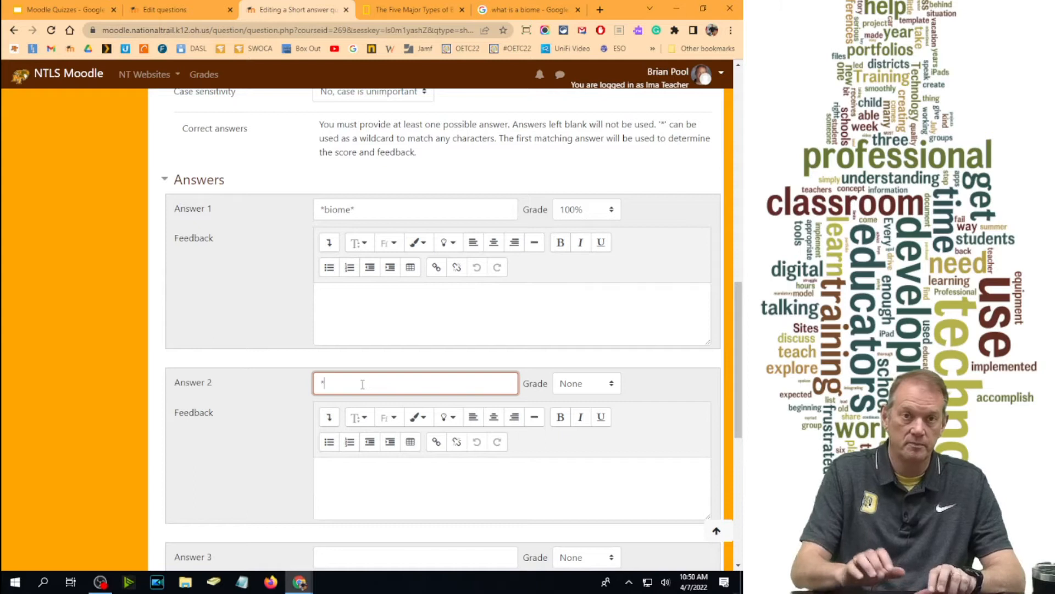
{"action": "type", "text": "b"}
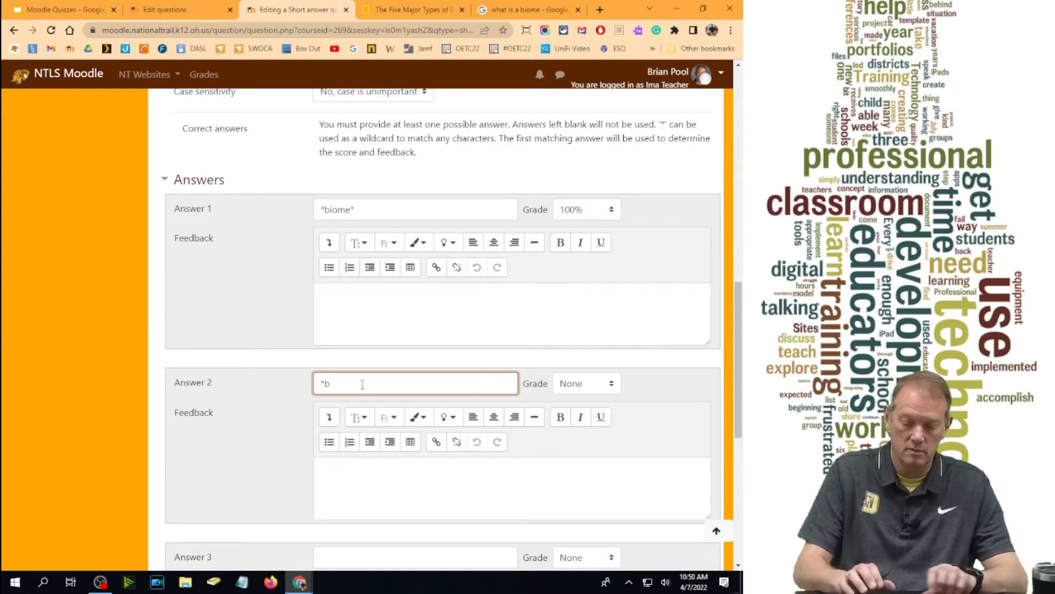
{"action": "type", "text": "oime"}
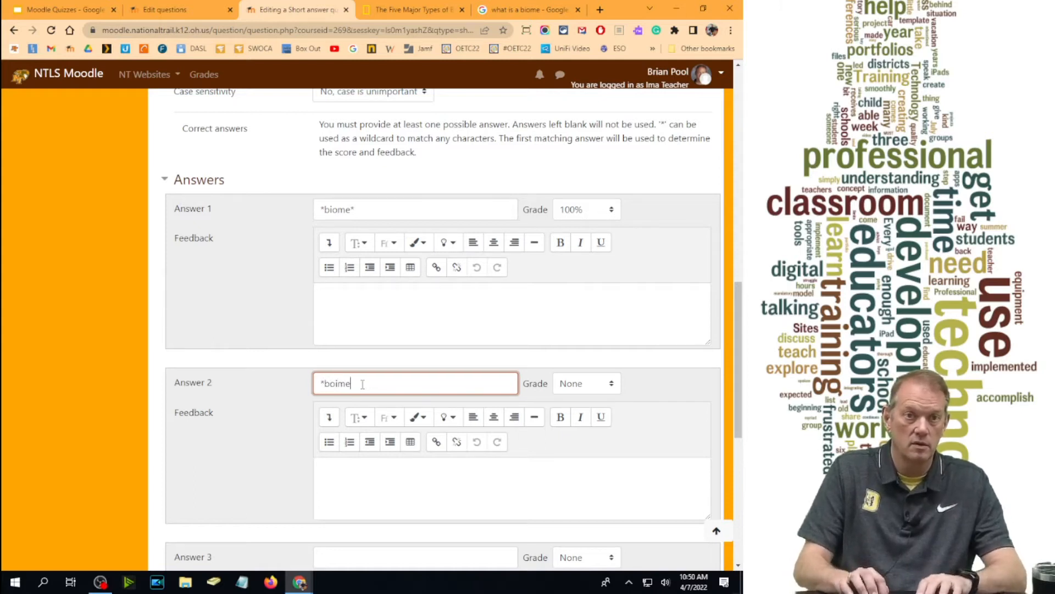
{"action": "type", "text": "*"}
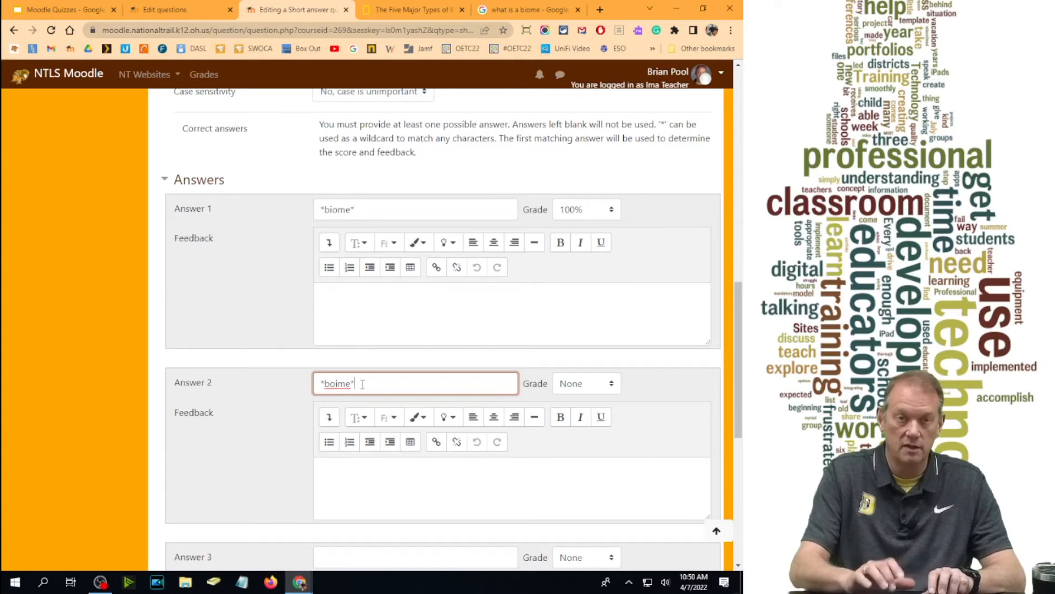
{"action": "left_click", "coordinate": [603, 387]}
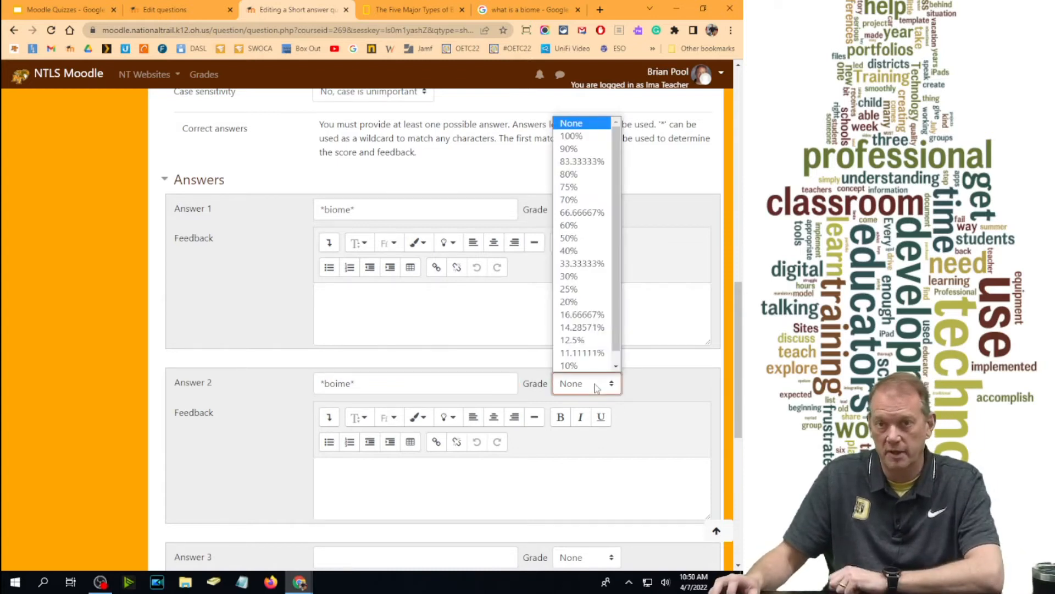
{"action": "left_click", "coordinate": [582, 184]}
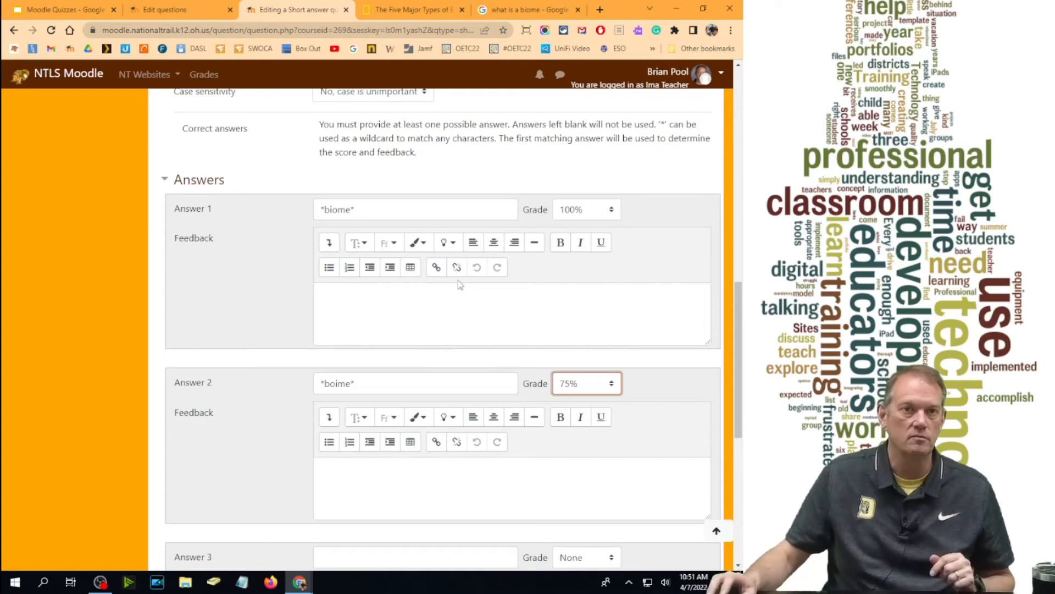
- Try the case sensitivity option "Yes, case must match" and return it to "No, case is unimportant"
{"action": "scroll", "coordinate": [440, 286], "scroll_direction": "down", "scroll_amount": 3}
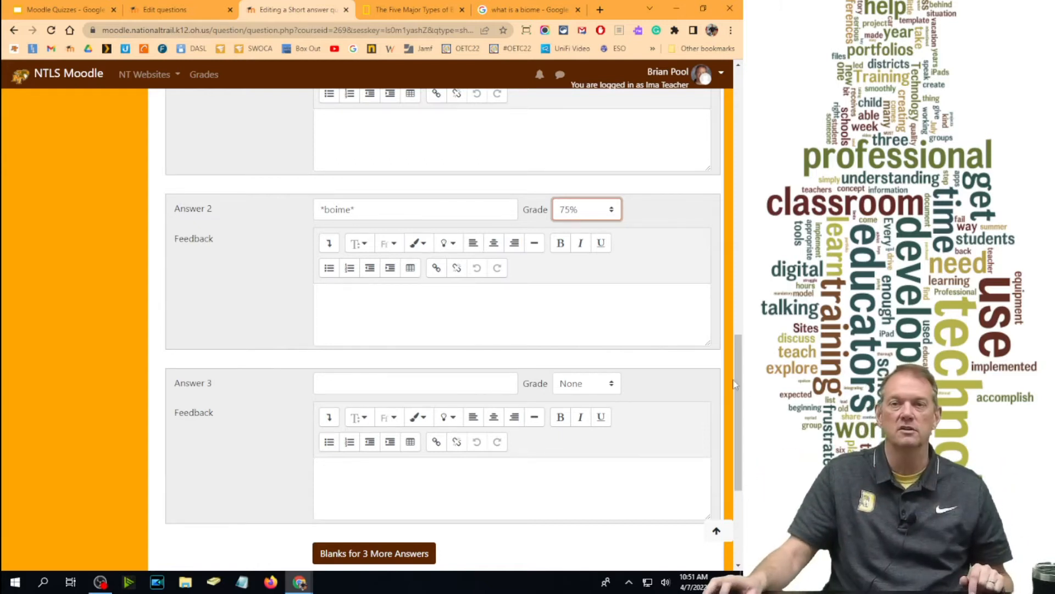
{"action": "left_click_drag", "start_coordinate": [736, 371], "coordinate": [715, 71]}
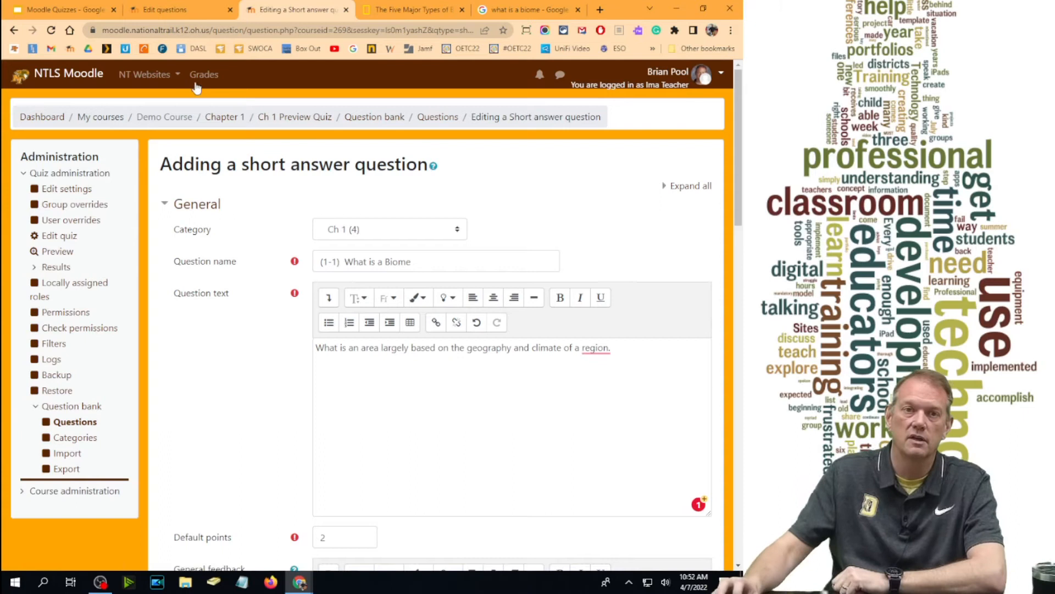
{"action": "scroll", "coordinate": [433, 364], "scroll_direction": "down", "scroll_amount": 4}
{"action": "scroll", "coordinate": [422, 463], "scroll_direction": "down", "scroll_amount": 3}
{"action": "scroll", "coordinate": [422, 463], "scroll_direction": "down", "scroll_amount": 3}
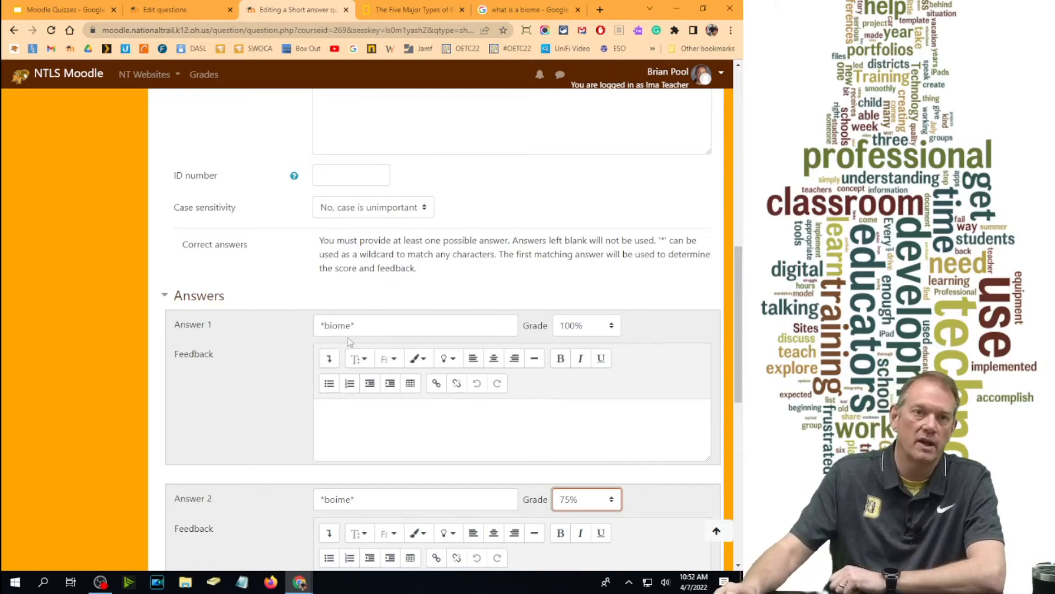
{"action": "left_click", "coordinate": [342, 210]}
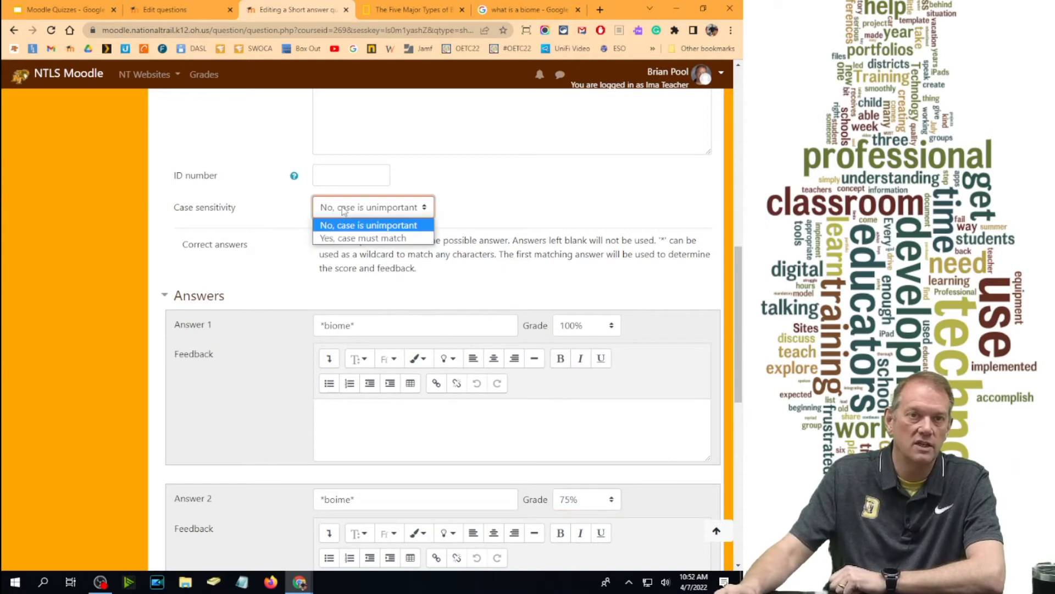
{"action": "left_click", "coordinate": [338, 238]}
{"action": "left_click", "coordinate": [370, 206]}
{"action": "left_click", "coordinate": [362, 228]}
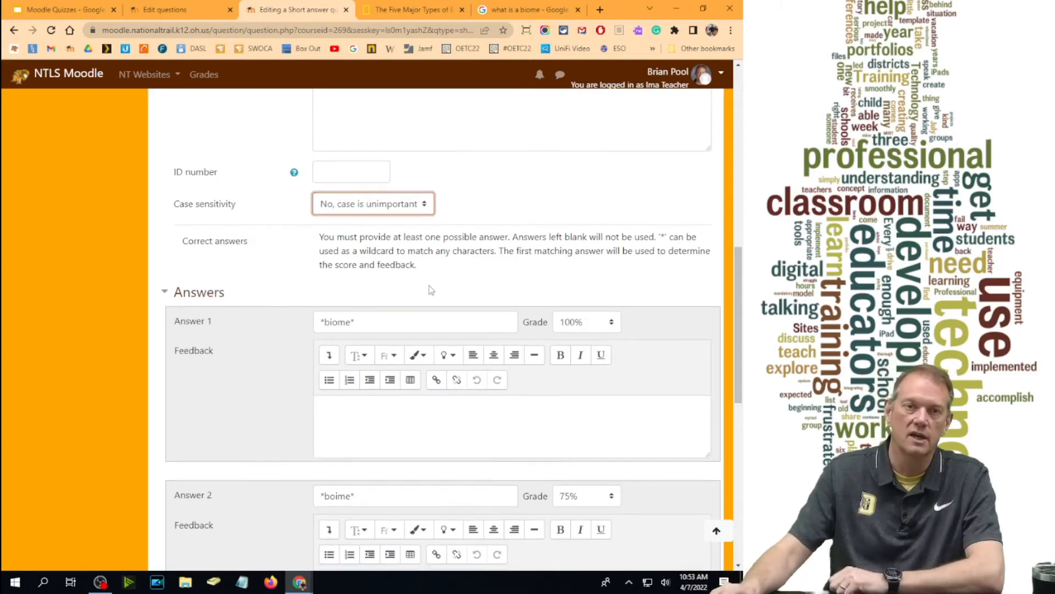
- Save the short answer question to the quiz, leaving Answer 3 blank
{"action": "scroll", "coordinate": [432, 291], "scroll_direction": "down", "scroll_amount": 6}
{"action": "scroll", "coordinate": [440, 317], "scroll_direction": "down", "scroll_amount": 3}
{"action": "left_click", "coordinate": [358, 424]}
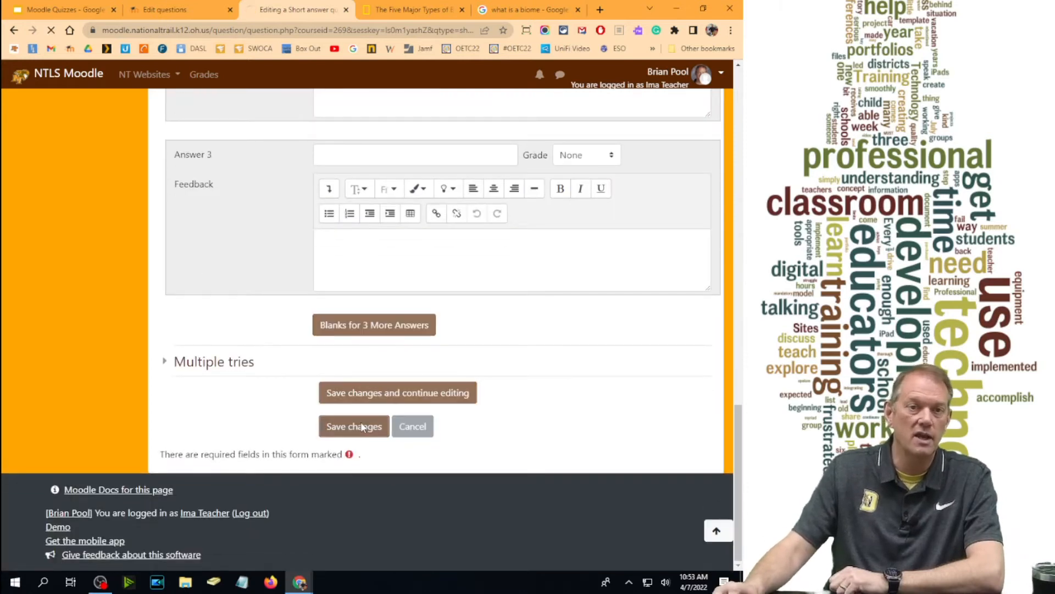
- Add a new question of the Numerical type after the last question on page 5
{"action": "left_click", "coordinate": [682, 469]}
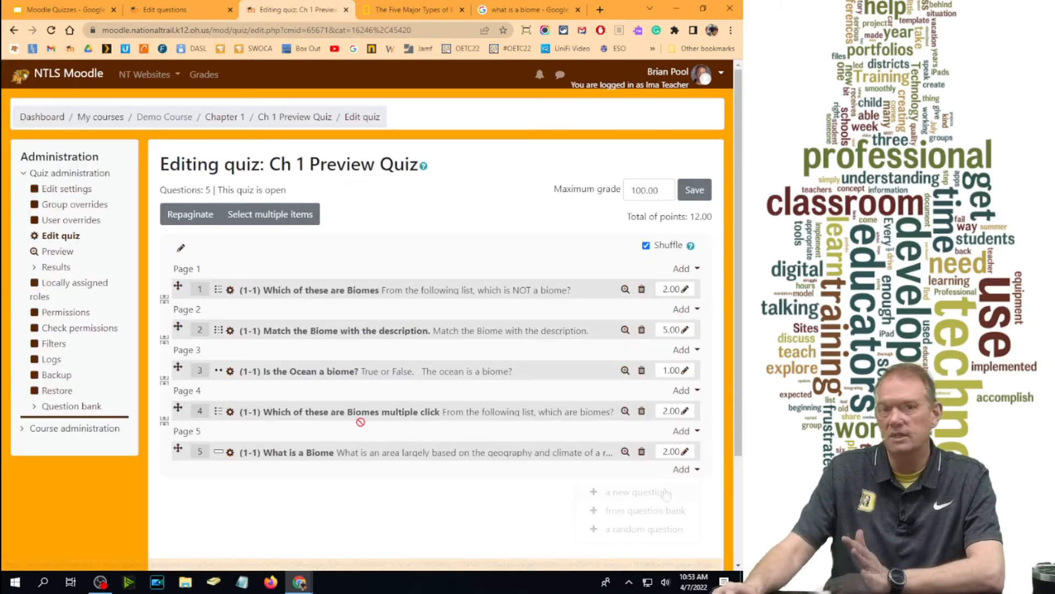
{"action": "left_click", "coordinate": [643, 494]}
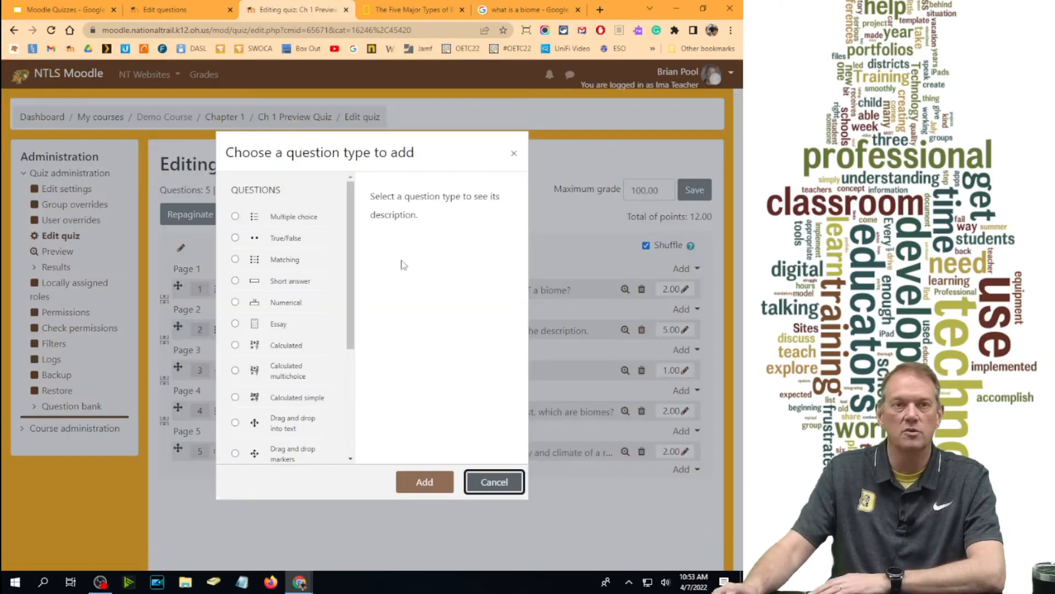
{"action": "left_click", "coordinate": [235, 302]}
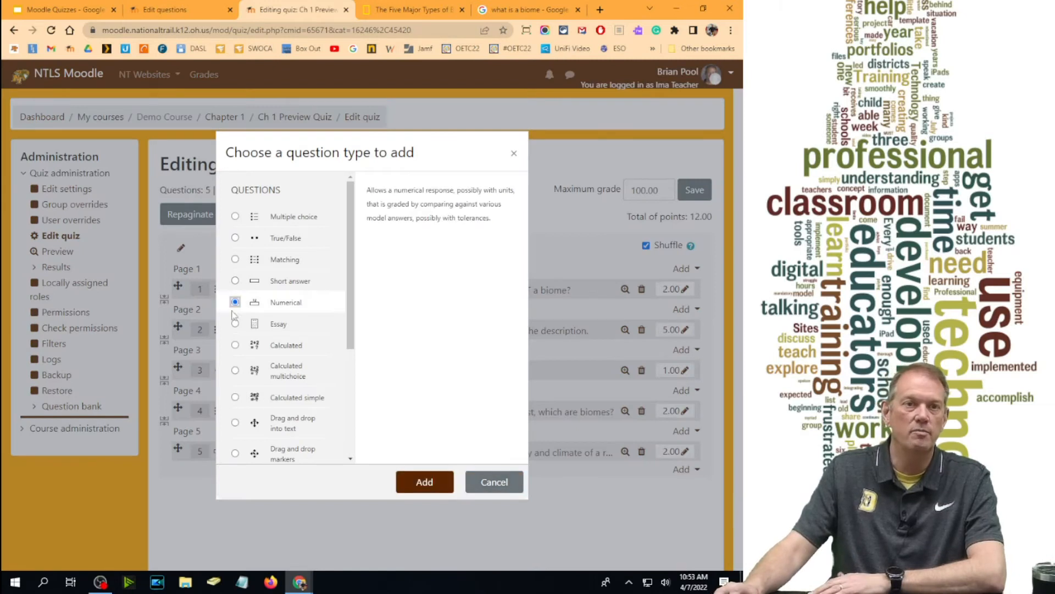
{"action": "left_click", "coordinate": [424, 481]}
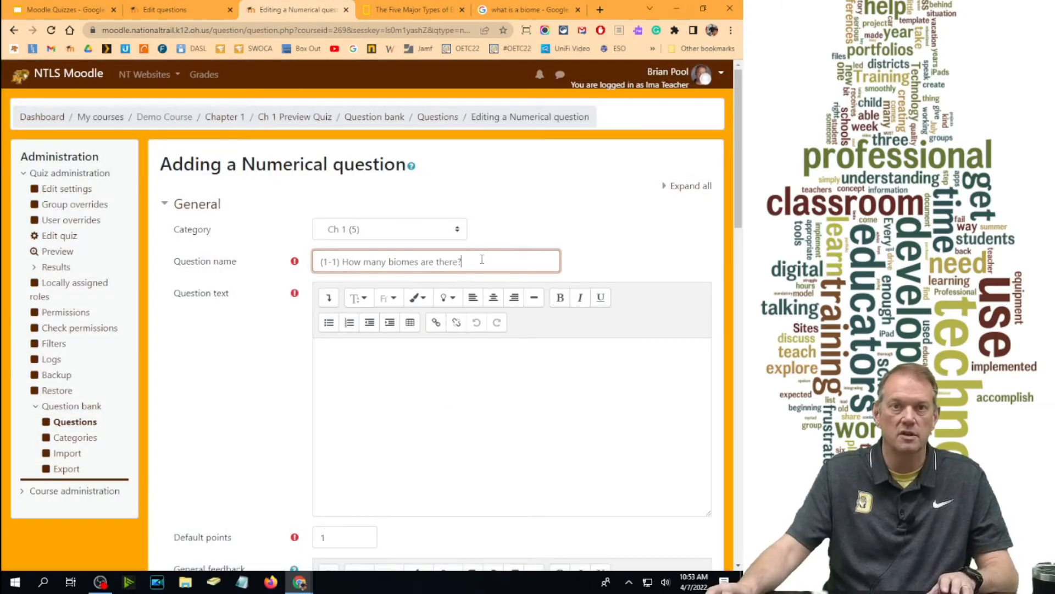
- Copy "How many biomes are there?" from the Numerical question's name into its question text
{"action": "left_click_drag", "start_coordinate": [481, 259], "coordinate": [343, 262]}
{"action": "key", "text": "ctrl+c"}
{"action": "left_click", "coordinate": [395, 422]}
{"action": "key", "text": "ctrl+v"}
{"action": "scroll", "coordinate": [451, 410], "scroll_direction": "down", "scroll_amount": 4}
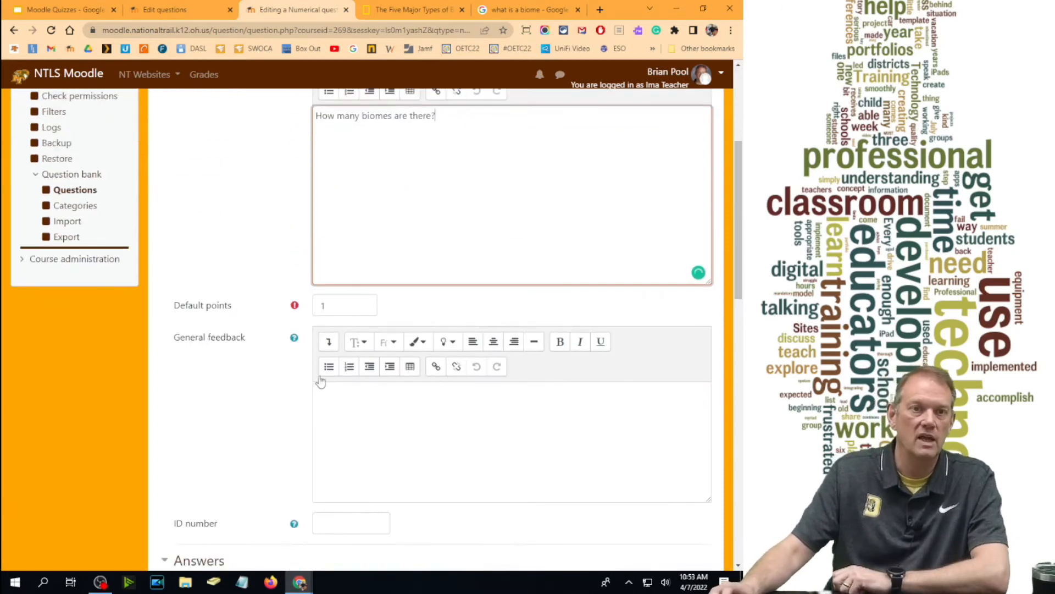
- Set Answer 1 of the Numerical question to 5 with a grade of 100%
{"action": "double_click", "coordinate": [327, 305]}
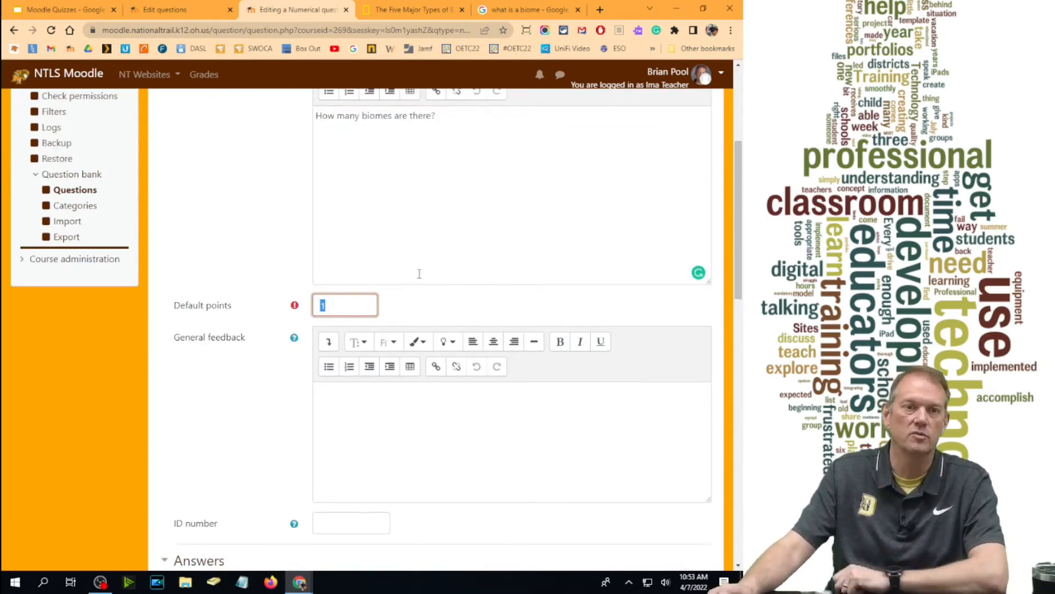
{"action": "scroll", "coordinate": [419, 273], "scroll_direction": "down", "scroll_amount": 6}
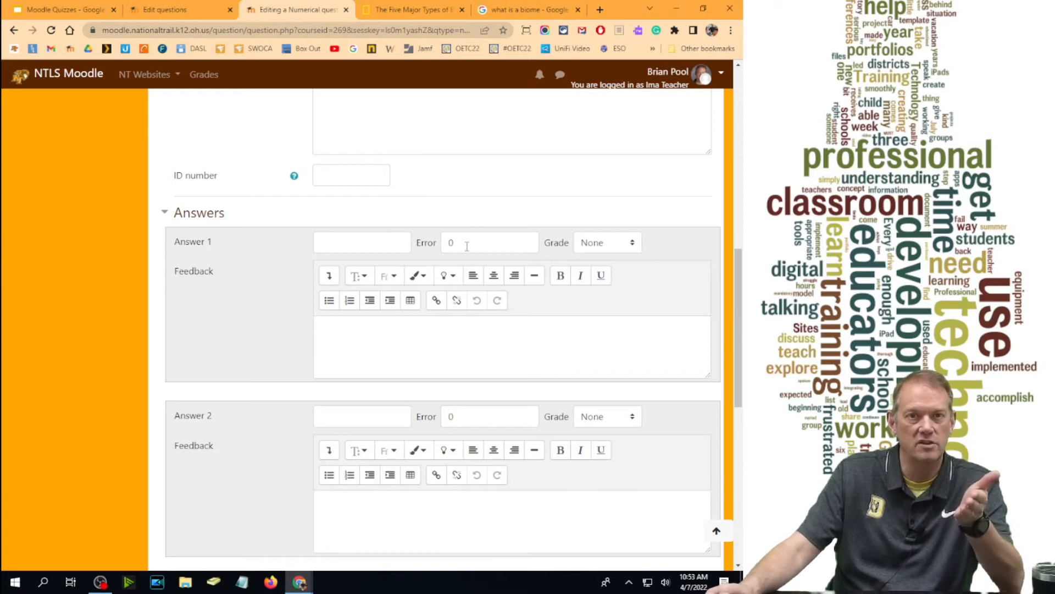
{"action": "left_click", "coordinate": [337, 242]}
{"action": "type", "text": "5"}
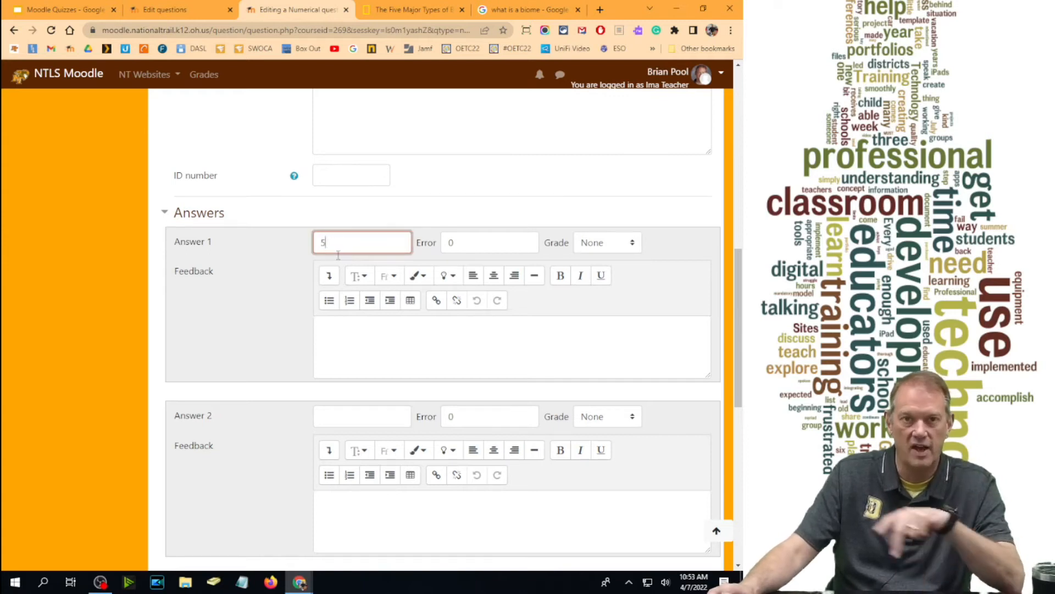
{"action": "left_click", "coordinate": [616, 249]}
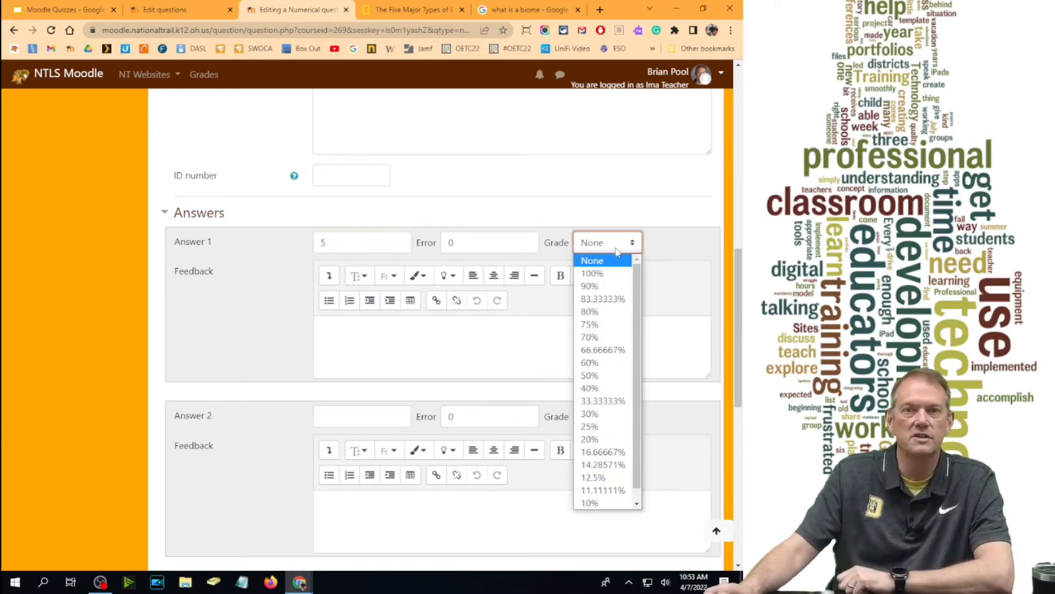
{"action": "left_click", "coordinate": [603, 286]}
{"action": "left_click", "coordinate": [599, 239]}
{"action": "left_click", "coordinate": [603, 275]}
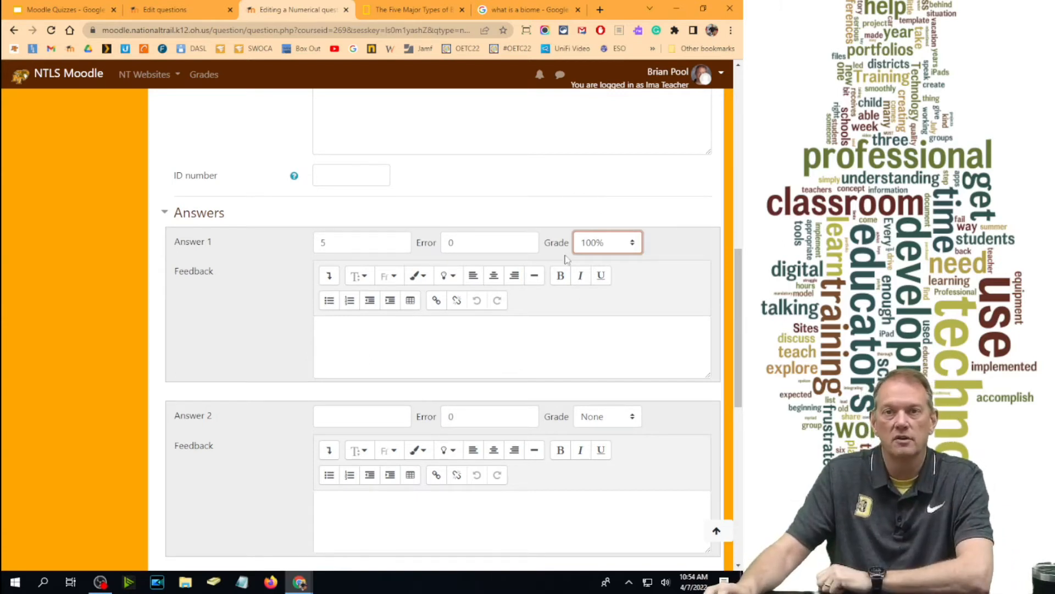
- Review the Numerical question form from its name to the answer blanks and read the help on this question type
{"action": "scroll", "coordinate": [508, 282], "scroll_direction": "down", "scroll_amount": 1}
{"action": "scroll", "coordinate": [508, 281], "scroll_direction": "down", "scroll_amount": 3}
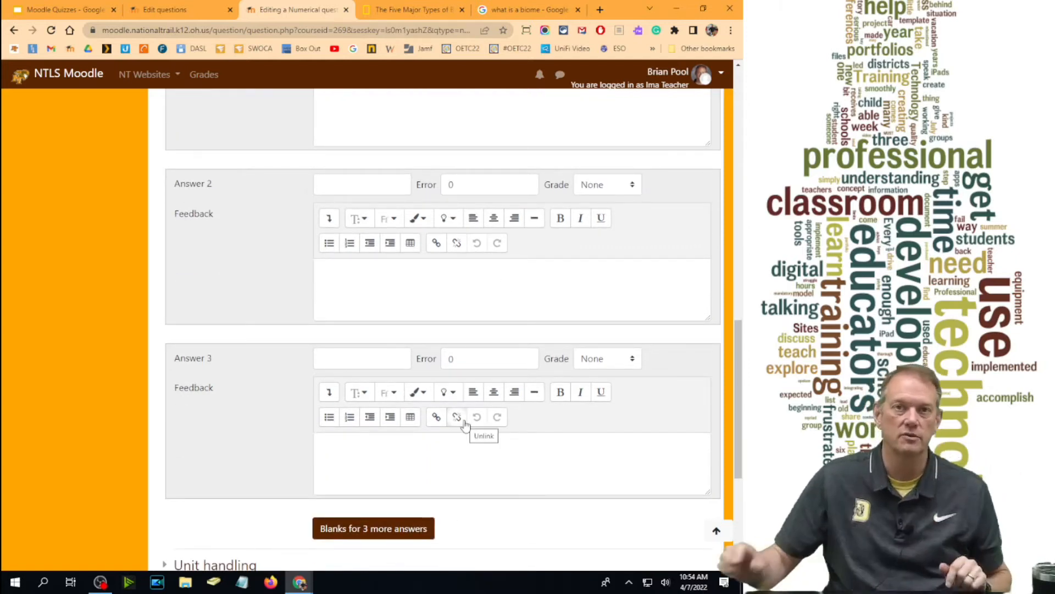
{"action": "scroll", "coordinate": [418, 456], "scroll_direction": "up", "scroll_amount": 8}
{"action": "scroll", "coordinate": [418, 449], "scroll_direction": "up", "scroll_amount": 6}
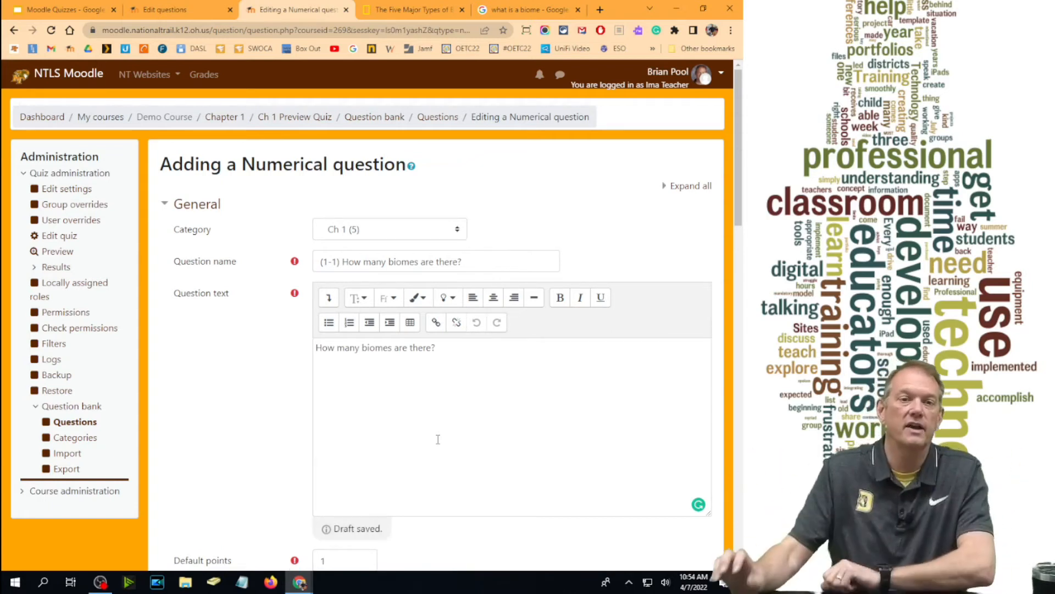
{"action": "scroll", "coordinate": [438, 439], "scroll_direction": "down", "scroll_amount": 5}
{"action": "scroll", "coordinate": [390, 364], "scroll_direction": "down", "scroll_amount": 6}
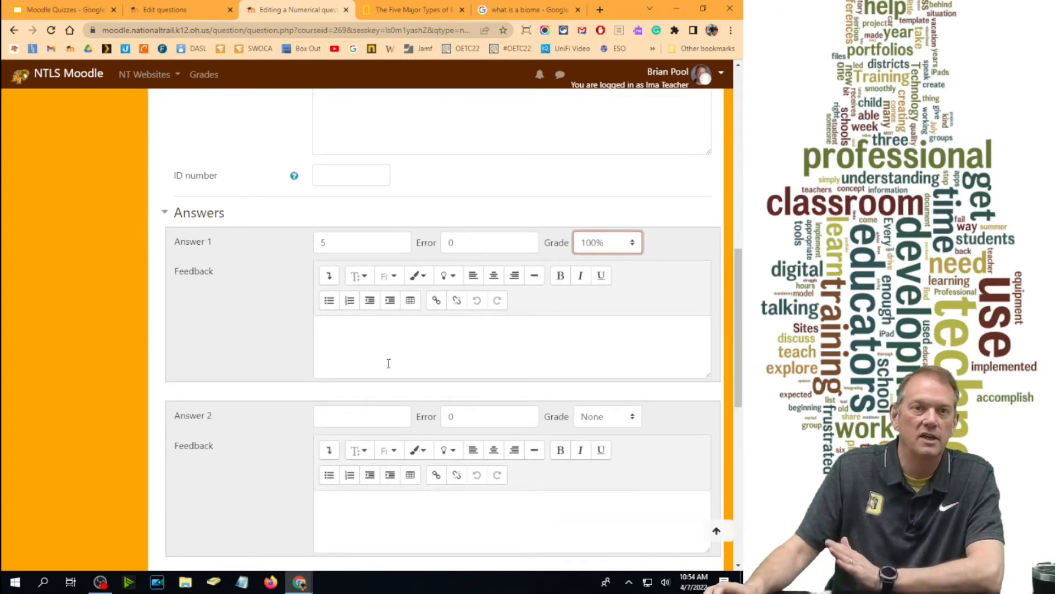
{"action": "scroll", "coordinate": [388, 364], "scroll_direction": "up", "scroll_amount": 1}
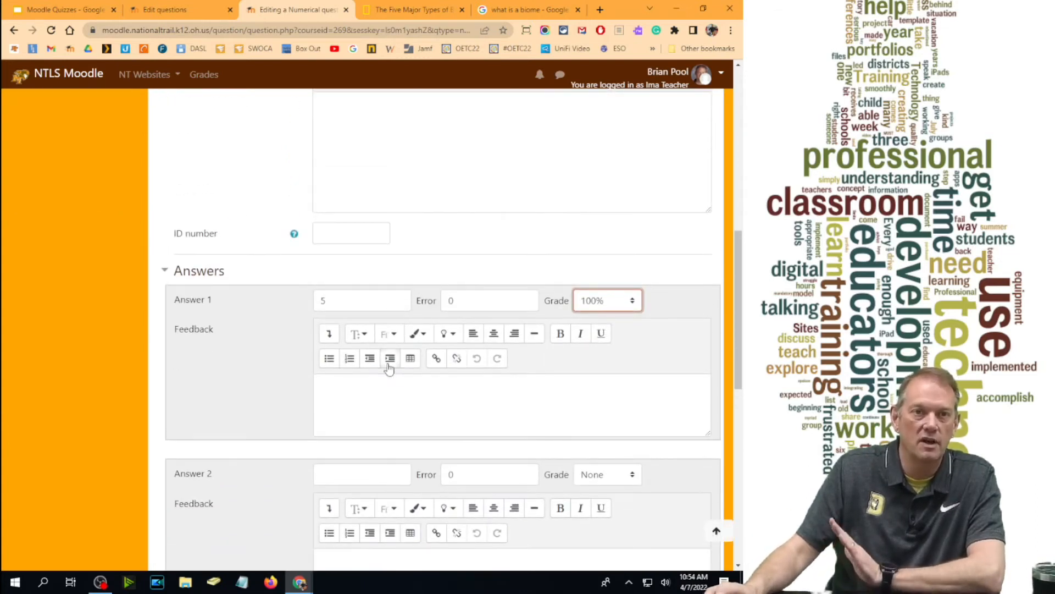
{"action": "scroll", "coordinate": [389, 363], "scroll_direction": "down", "scroll_amount": 1}
{"action": "scroll", "coordinate": [387, 363], "scroll_direction": "up", "scroll_amount": 4}
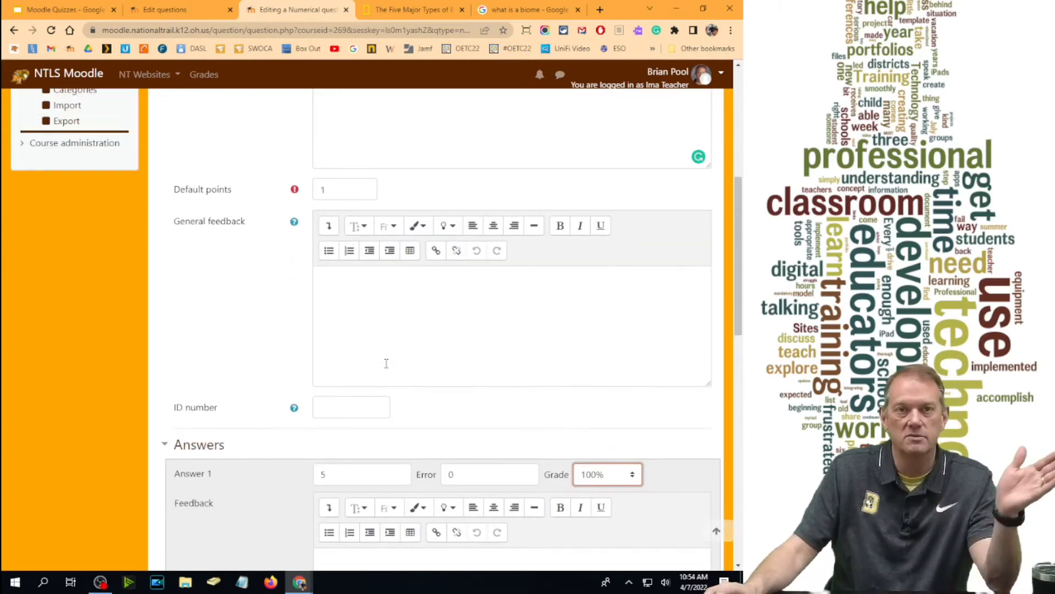
{"action": "scroll", "coordinate": [386, 363], "scroll_direction": "up", "scroll_amount": 3}
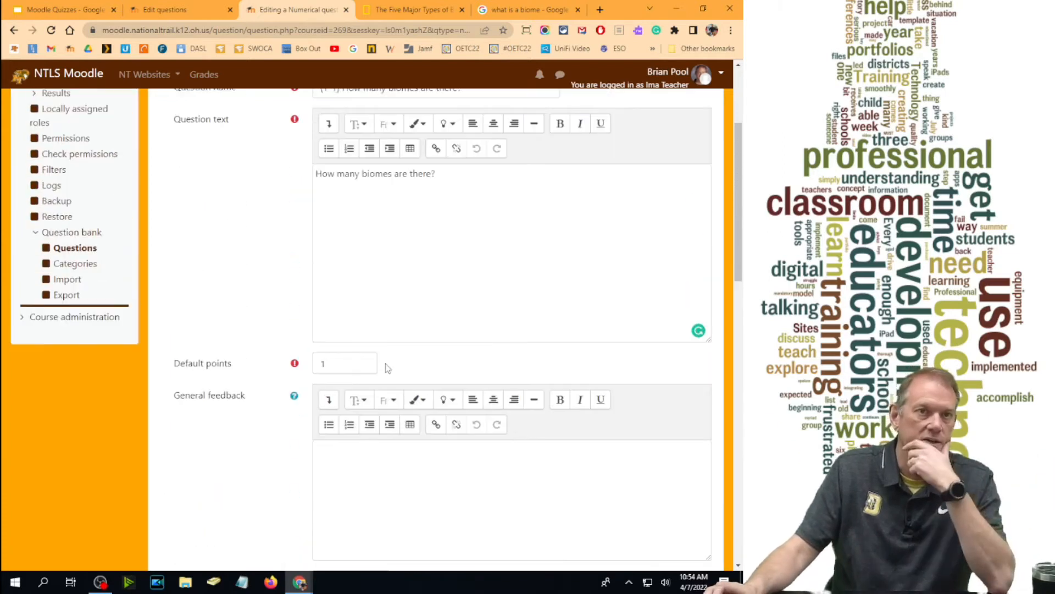
{"action": "scroll", "coordinate": [387, 363], "scroll_direction": "up", "scroll_amount": 3}
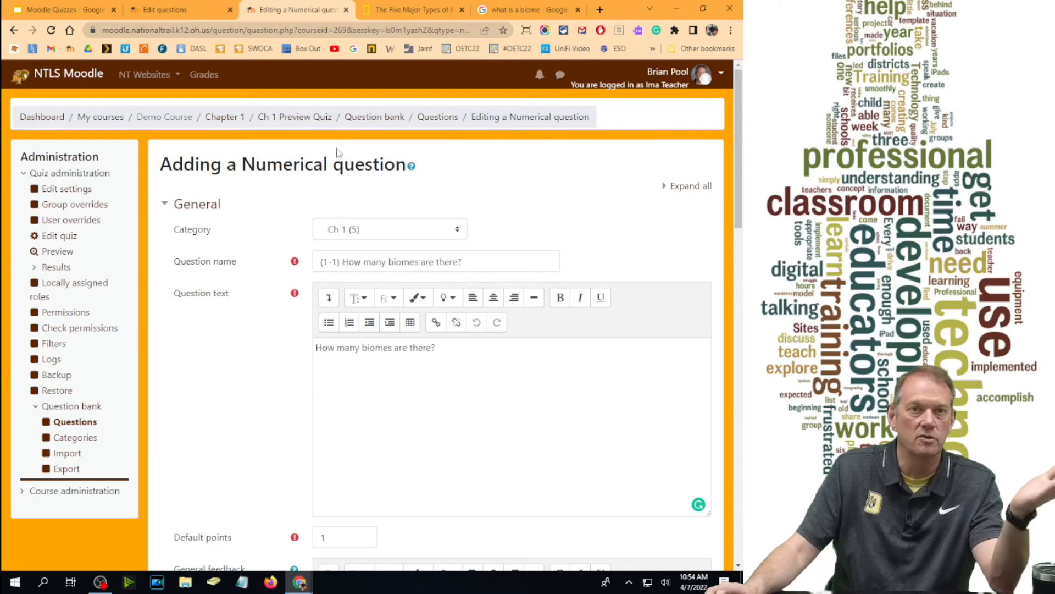
{"action": "left_click", "coordinate": [412, 168]}
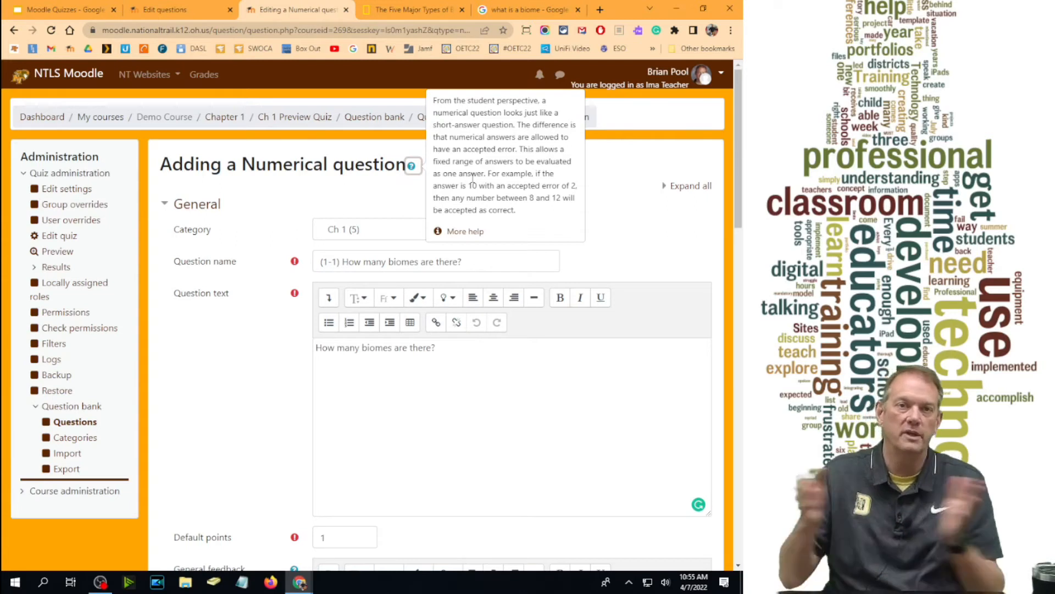
{"action": "left_click", "coordinate": [648, 260]}
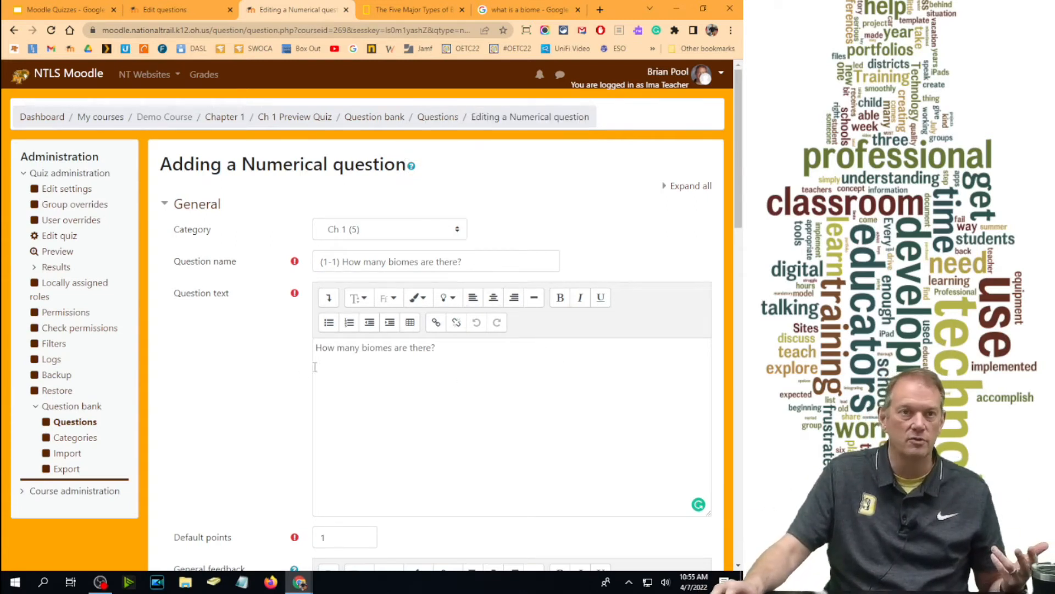
- Save the Numerical question to the quiz, leaving Answers 2 and 3 blank
{"action": "scroll", "coordinate": [558, 356], "scroll_direction": "down", "scroll_amount": 20}
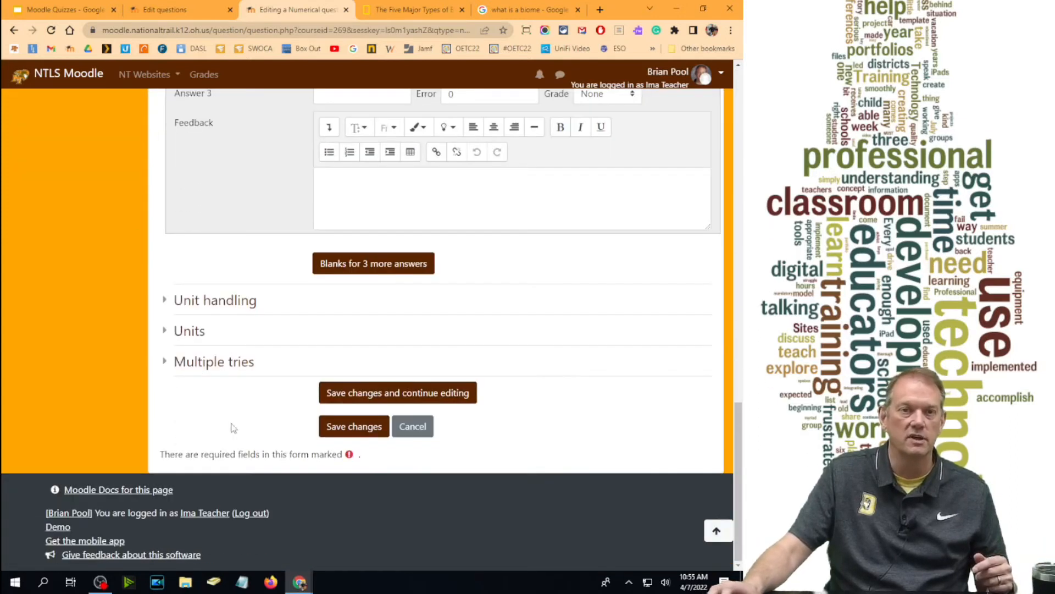
{"action": "left_click", "coordinate": [369, 427]}
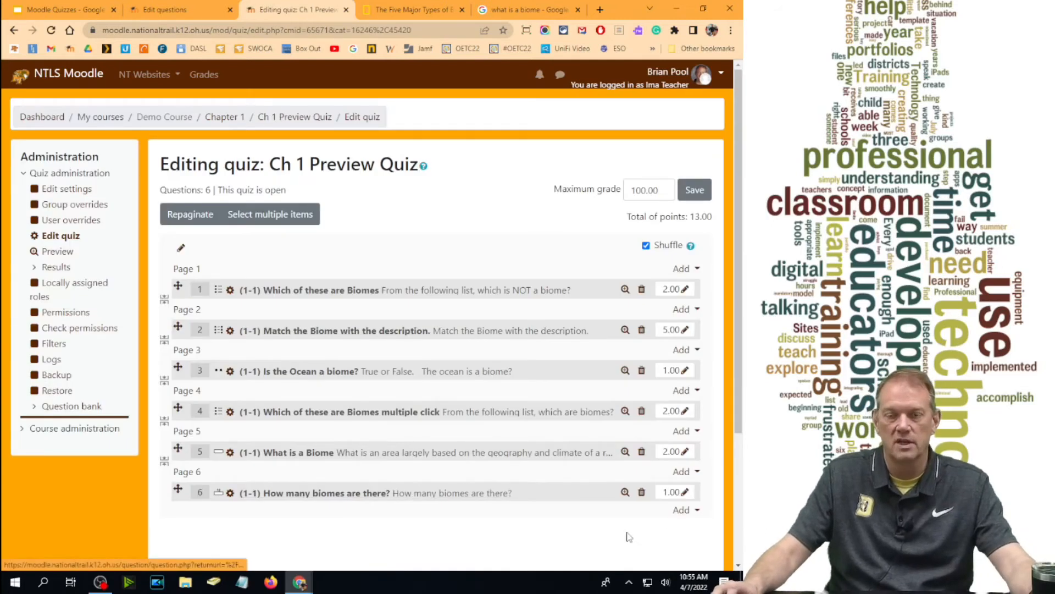
- Add a new question of the Essay type after the last question on page 6
{"action": "left_click", "coordinate": [683, 509]}
{"action": "scroll", "coordinate": [641, 452], "scroll_direction": "down", "scroll_amount": 3}
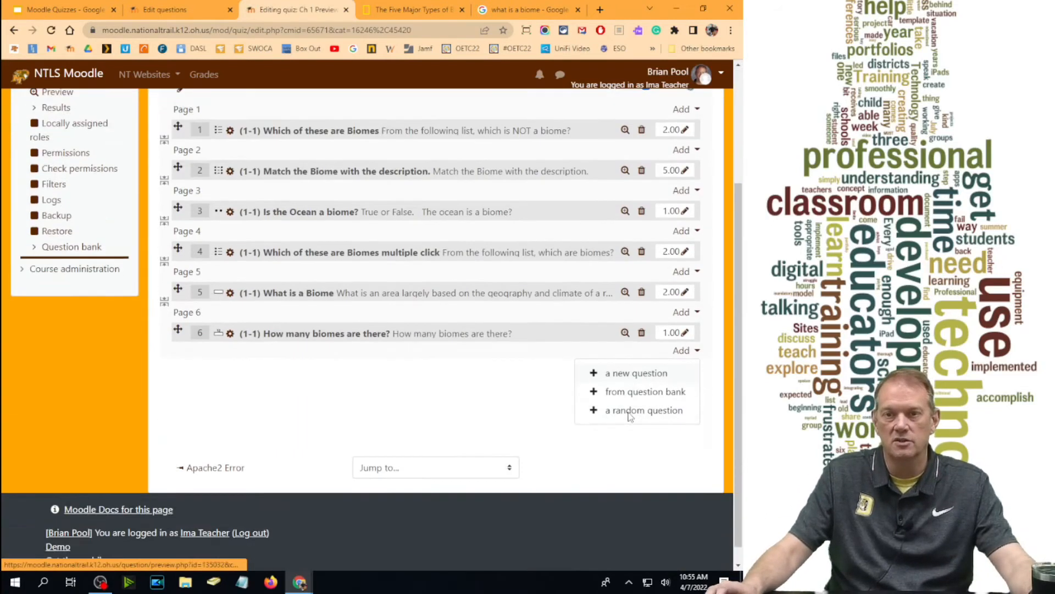
{"action": "left_click", "coordinate": [610, 352]}
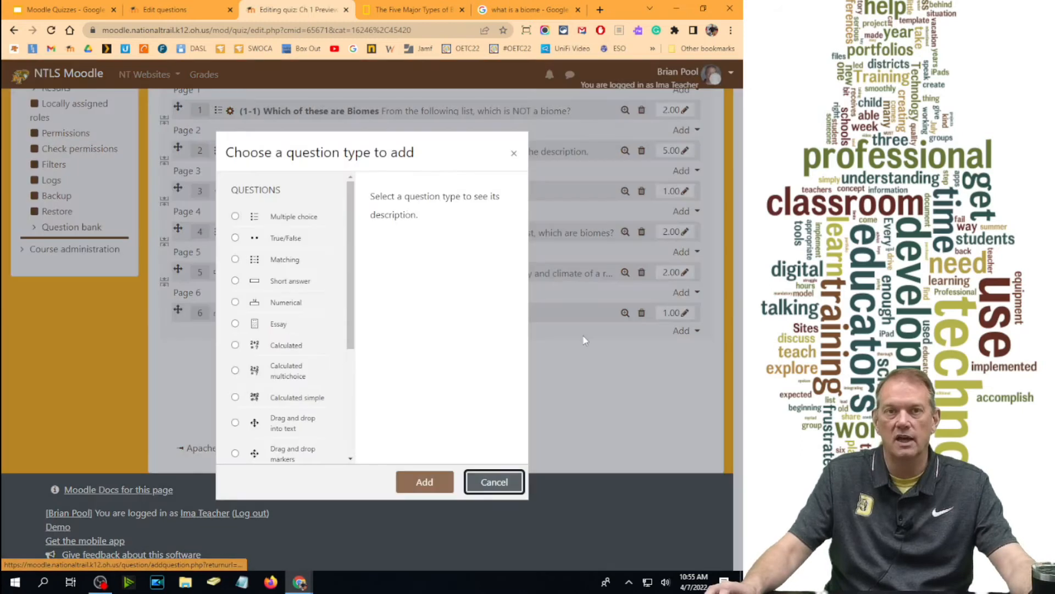
{"action": "left_click", "coordinate": [235, 323]}
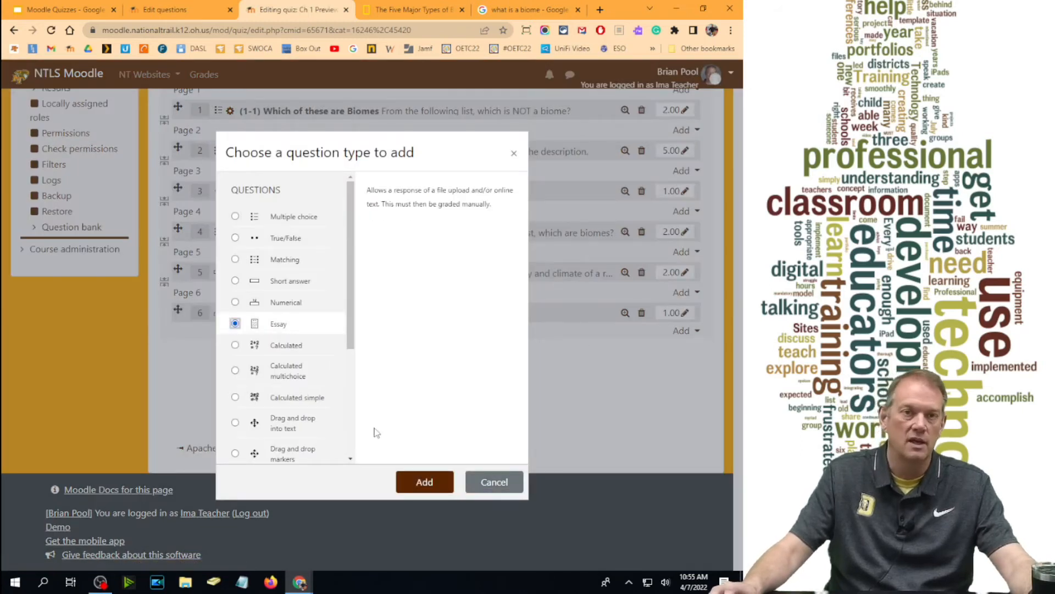
{"action": "left_click", "coordinate": [424, 481]}
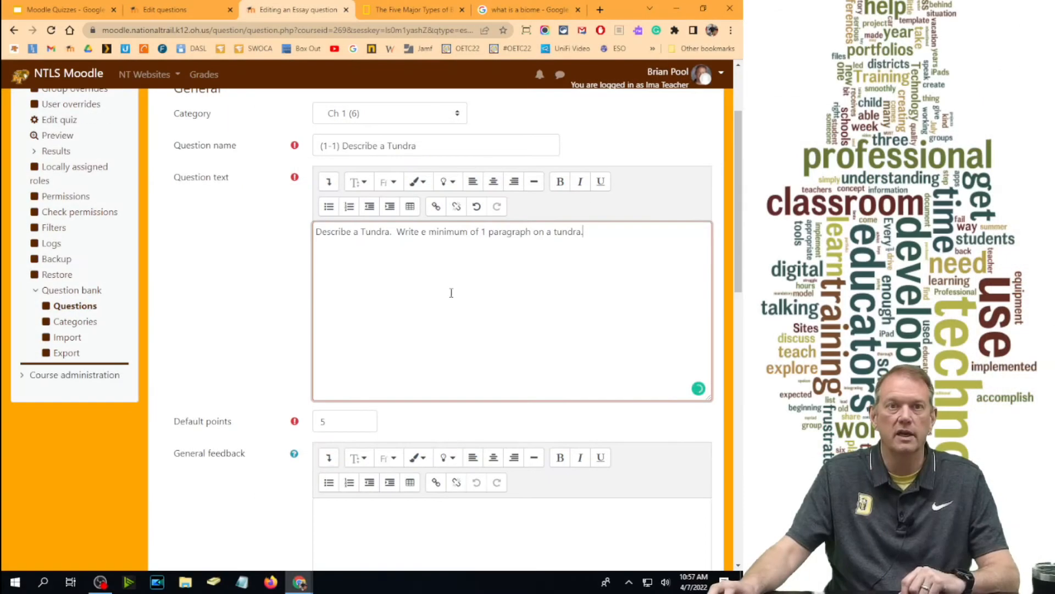
- Move "Write e minimum of 1 paragraph on a tundra." into its own paragraph of the essay question text
{"action": "left_click", "coordinate": [398, 231]}
{"action": "key", "text": "Return"}
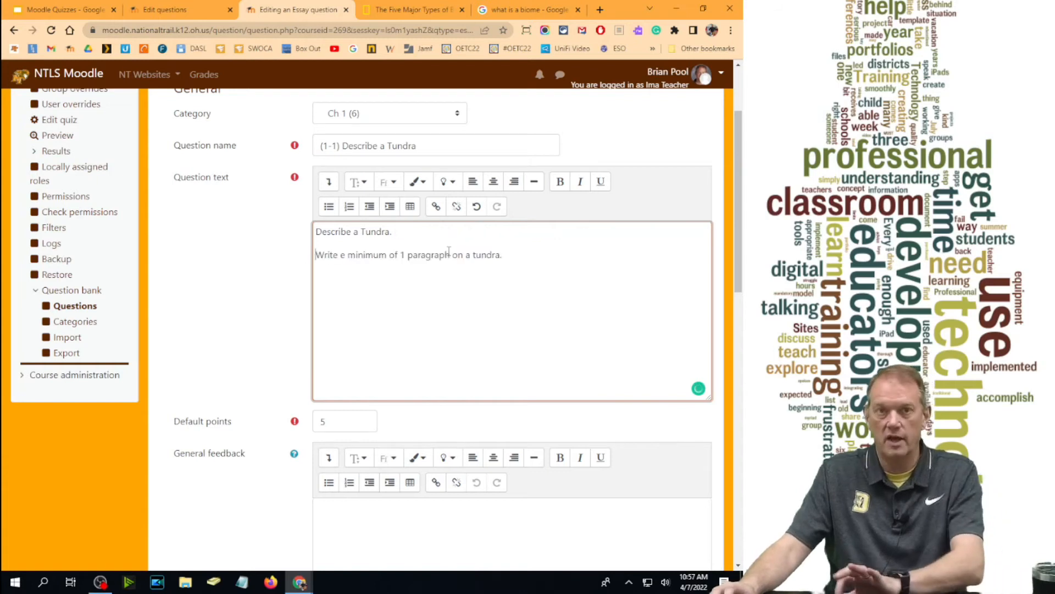
- Check the essay's response format choices and set its input box size to 40 lines
{"action": "scroll", "coordinate": [447, 275], "scroll_direction": "down", "scroll_amount": 4}
{"action": "scroll", "coordinate": [447, 274], "scroll_direction": "down", "scroll_amount": 5}
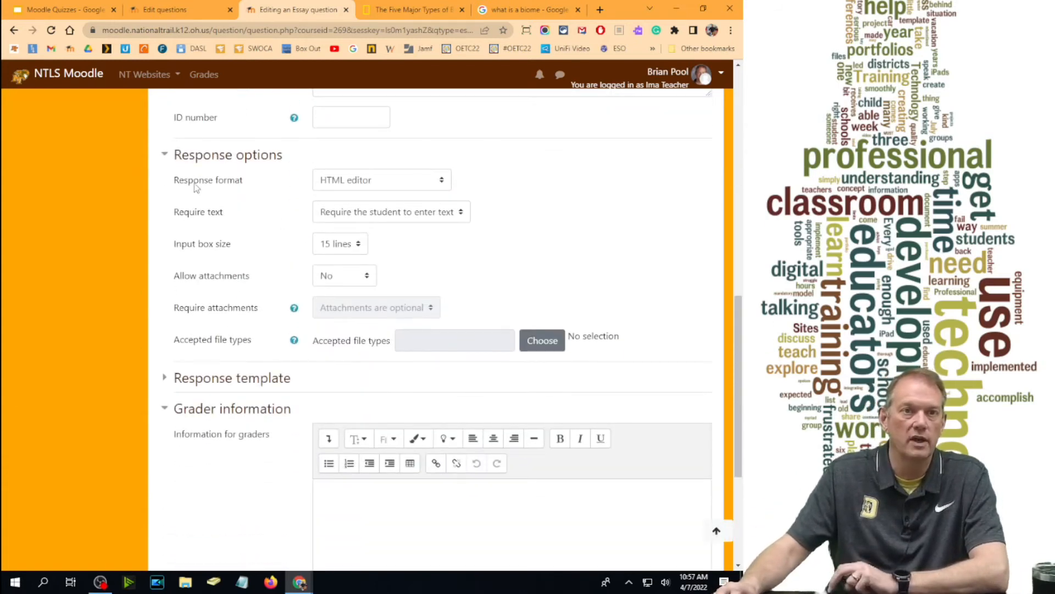
{"action": "left_click", "coordinate": [348, 183]}
{"action": "left_click", "coordinate": [349, 183]}
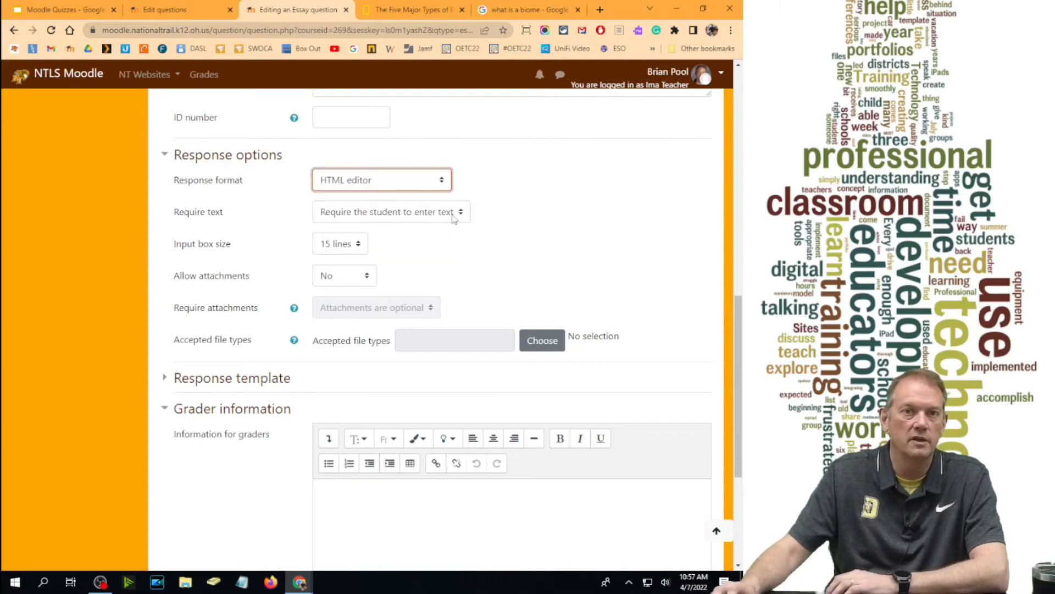
{"action": "scroll", "coordinate": [469, 262], "scroll_direction": "down", "scroll_amount": 1}
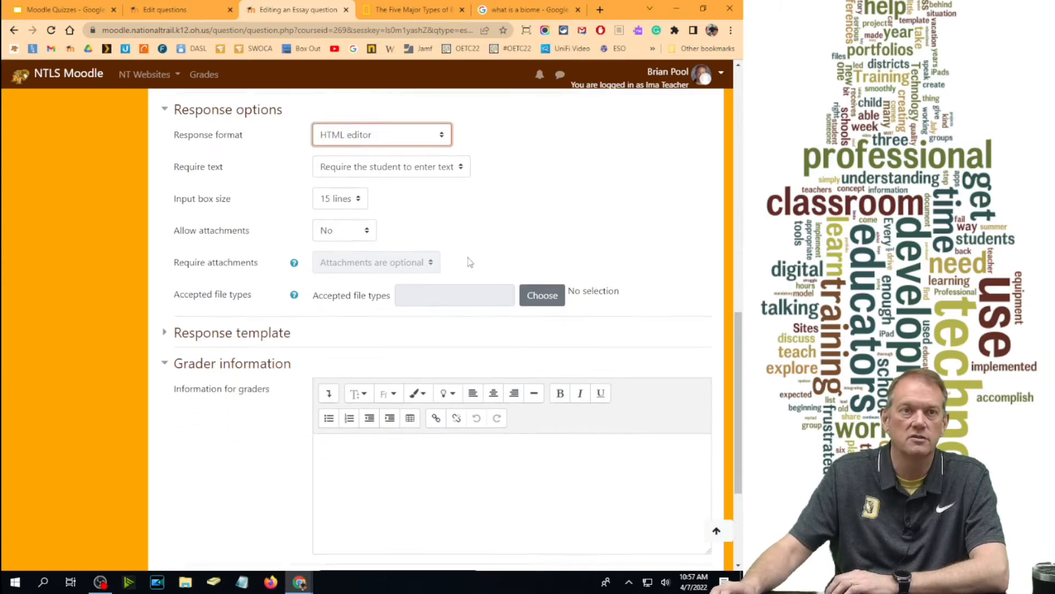
{"action": "left_click", "coordinate": [328, 190]}
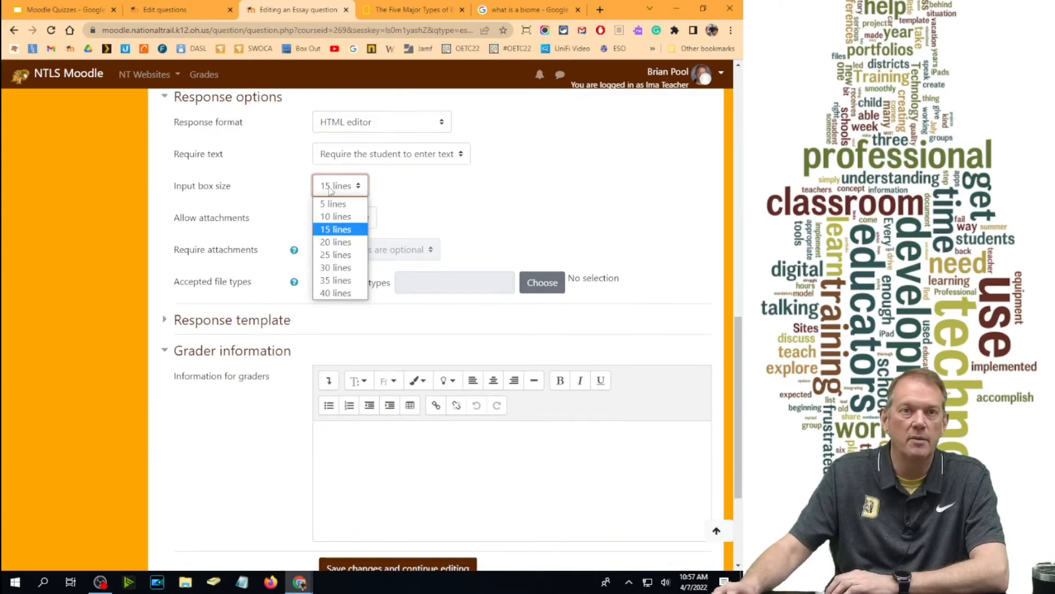
{"action": "left_click", "coordinate": [335, 293]}
{"action": "left_click", "coordinate": [353, 187]}
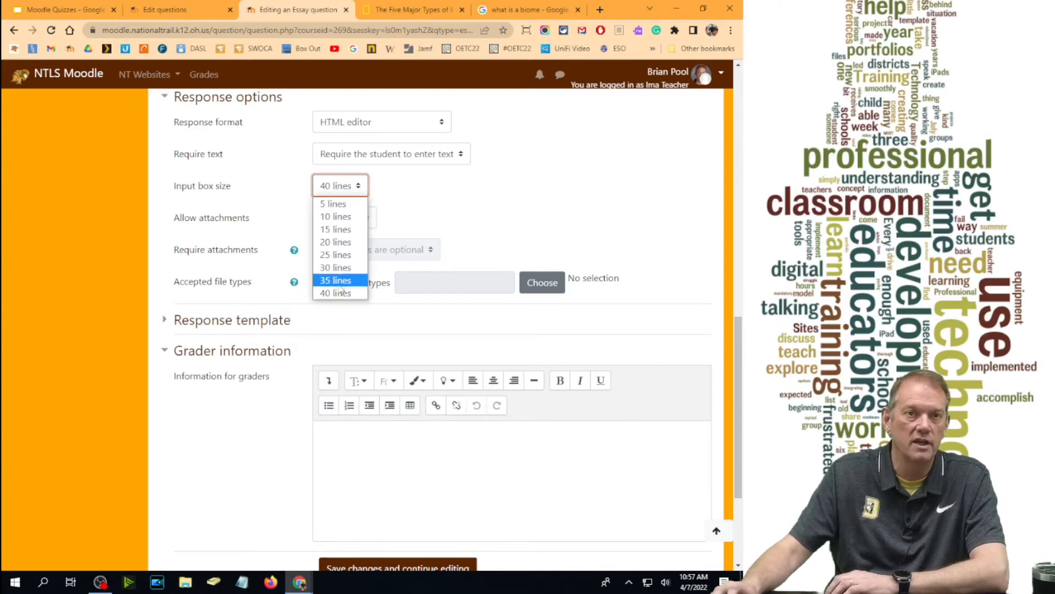
{"action": "left_click", "coordinate": [352, 308]}
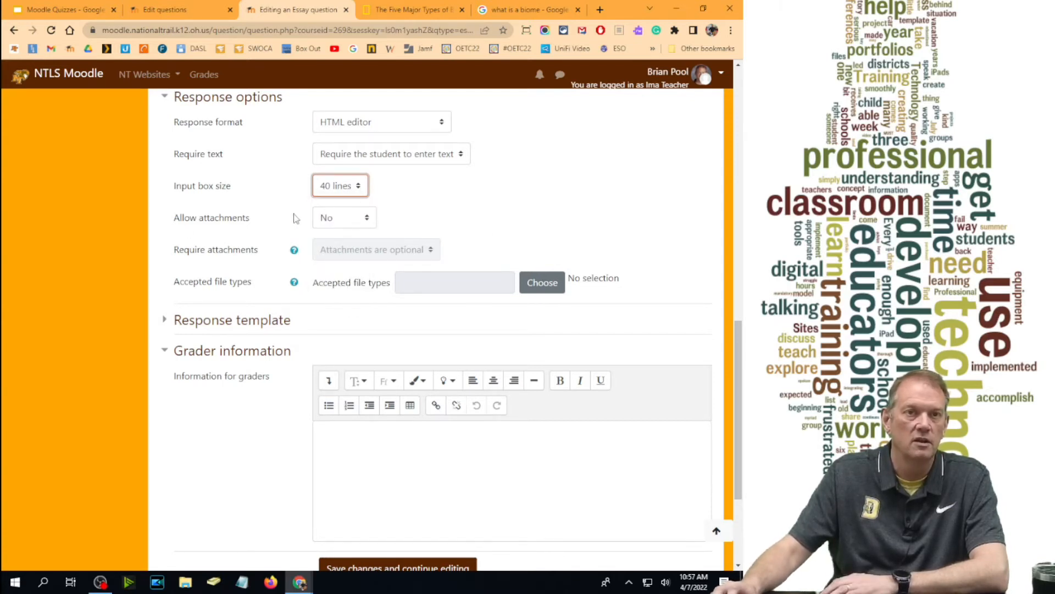
- Check the essay's allow attachments setting and save the question to the quiz with no grader information
{"action": "left_click", "coordinate": [333, 220]}
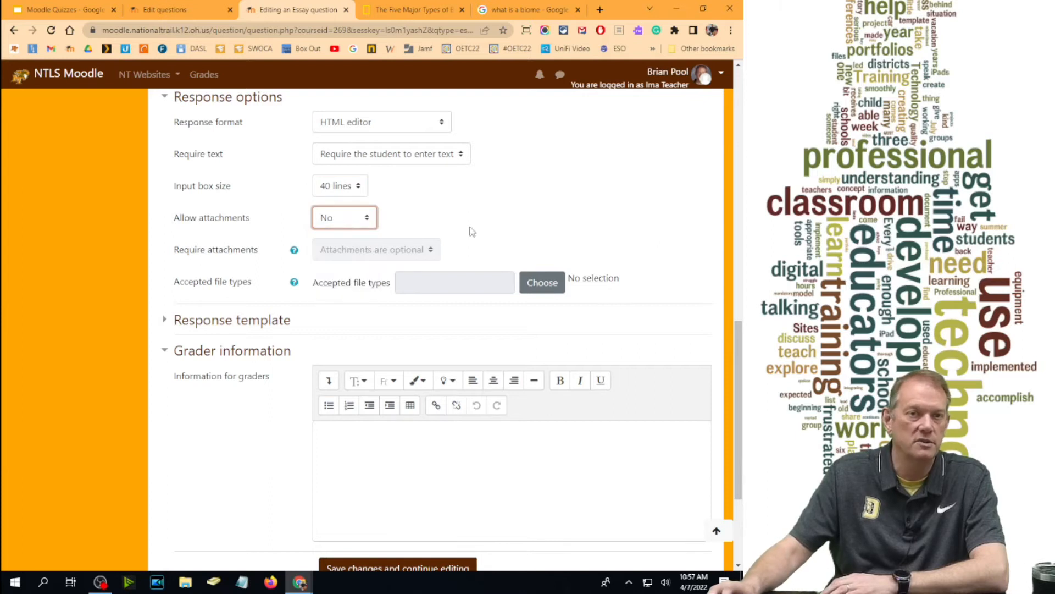
{"action": "scroll", "coordinate": [483, 229], "scroll_direction": "down", "scroll_amount": 2}
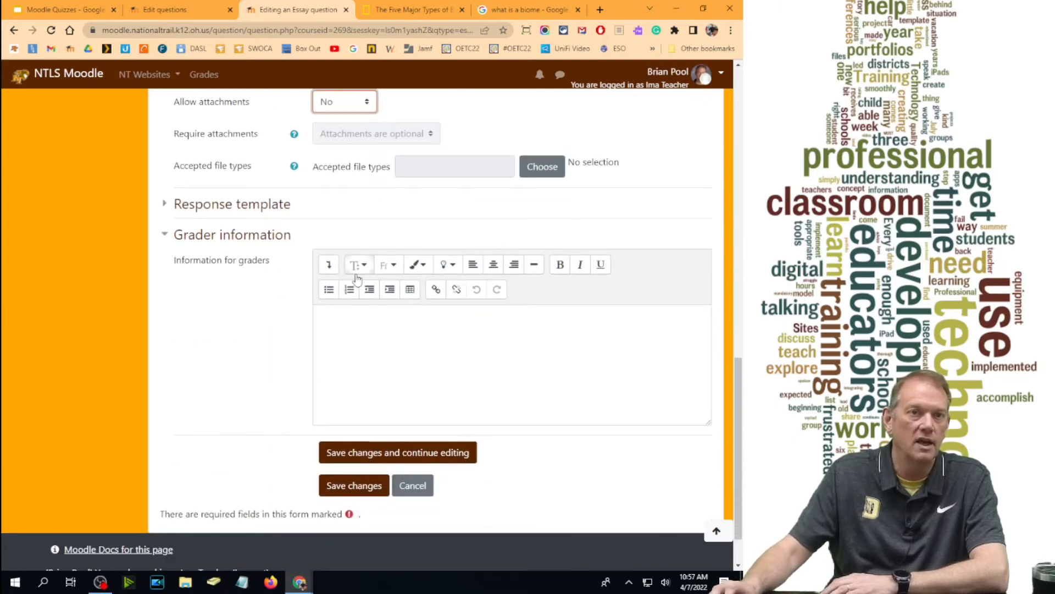
{"action": "scroll", "coordinate": [355, 277], "scroll_direction": "down", "scroll_amount": 1}
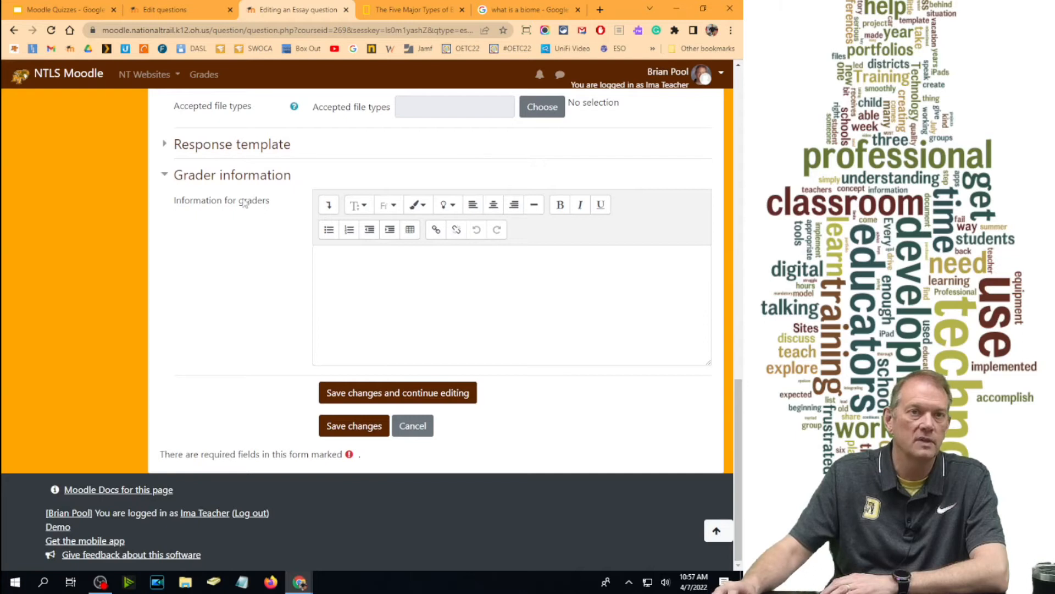
{"action": "left_click", "coordinate": [369, 428]}
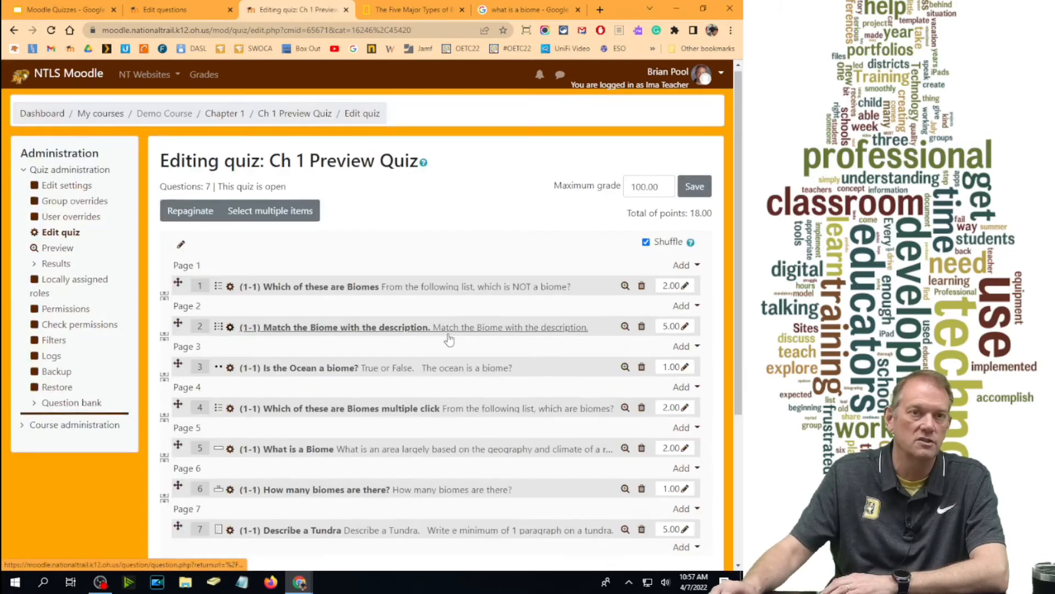
- Preview the "Describe a Tundra" essay question, examine its response box down to the attempt options, and close the preview
{"action": "scroll", "coordinate": [453, 330], "scroll_direction": "down", "scroll_amount": 4}
{"action": "left_click", "coordinate": [625, 313]}
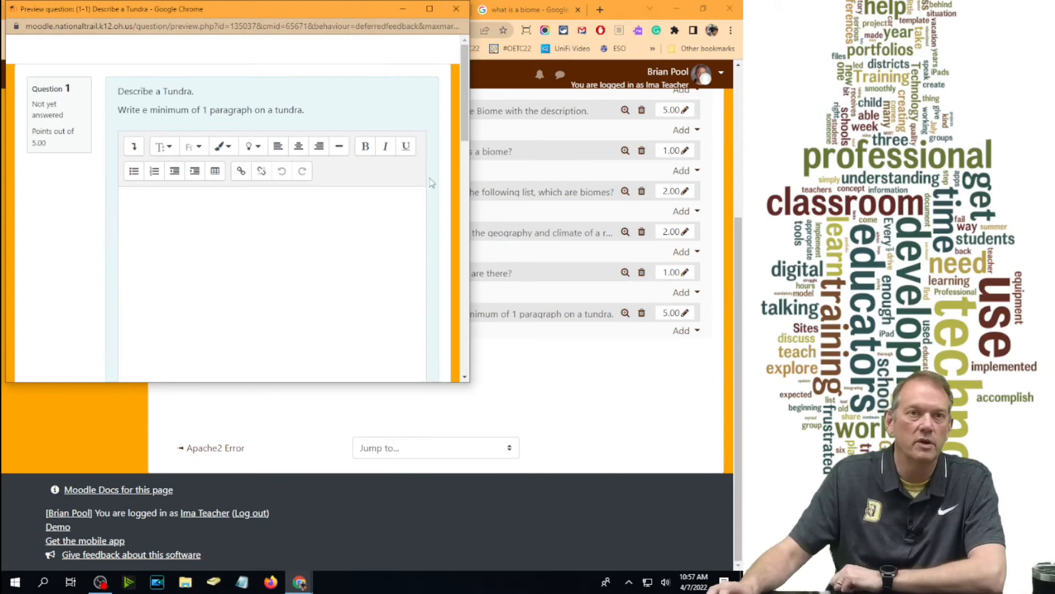
{"action": "left_click_drag", "start_coordinate": [465, 132], "coordinate": [489, 279]}
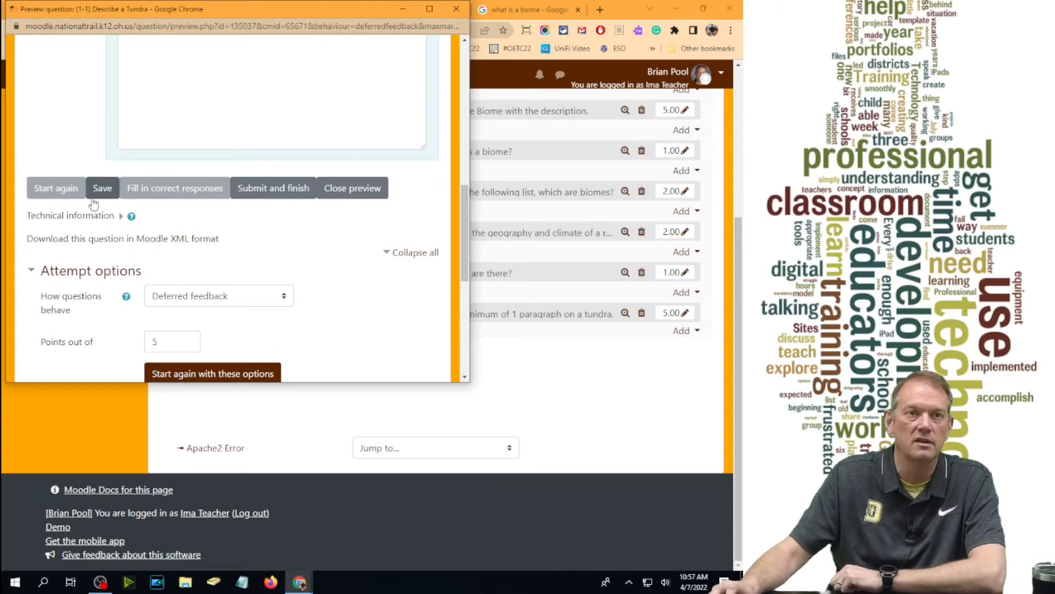
{"action": "left_click", "coordinate": [456, 9]}
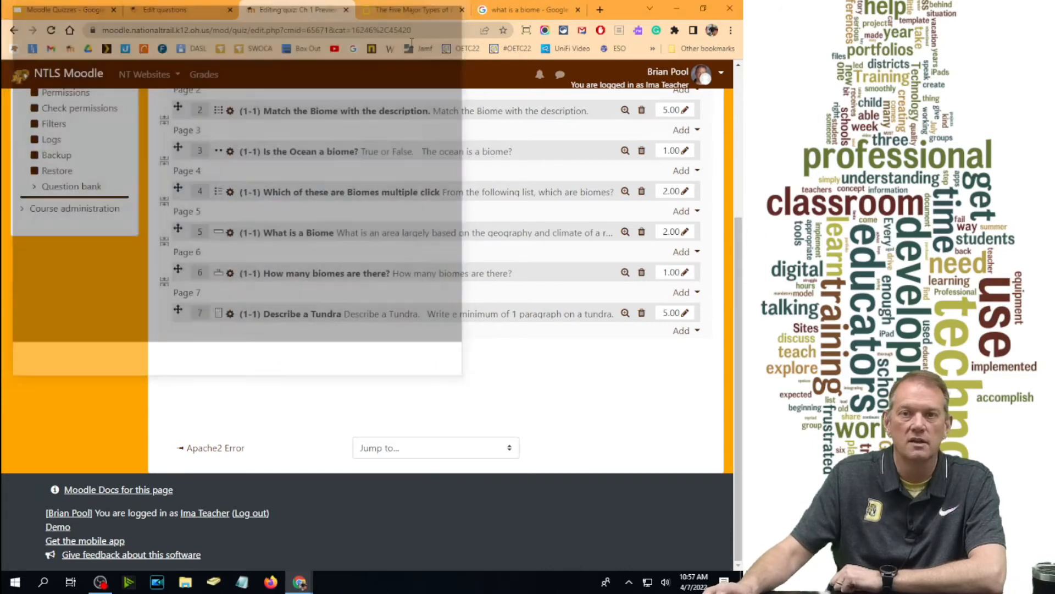
- Correct the typo in the "Describe a Tundra" question text to read "Write a minimum of 1 paragraph on a tundra." and save
{"action": "left_click", "coordinate": [229, 313]}
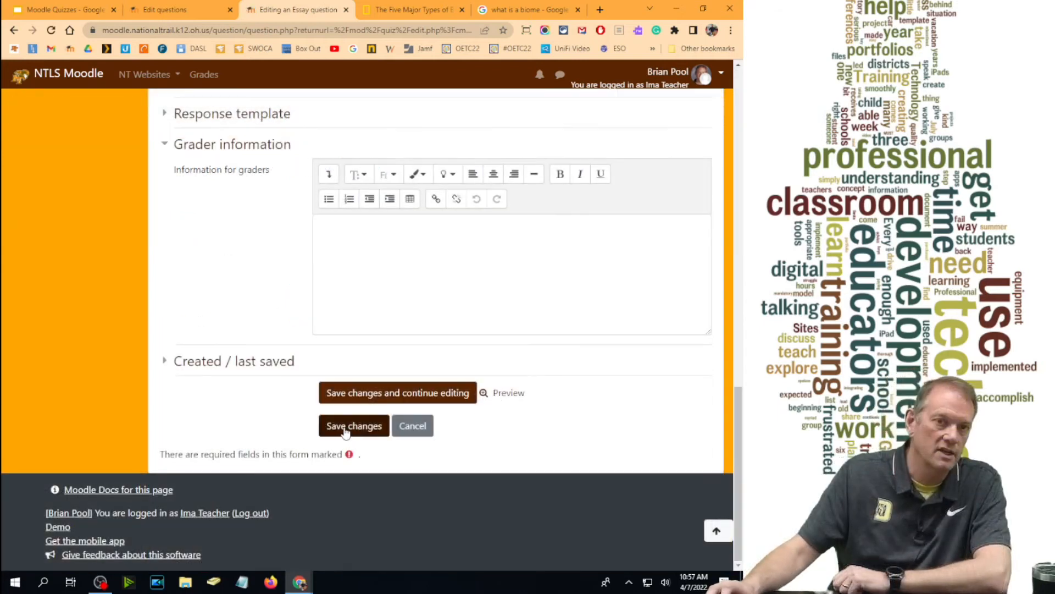
{"action": "left_click", "coordinate": [344, 426]}
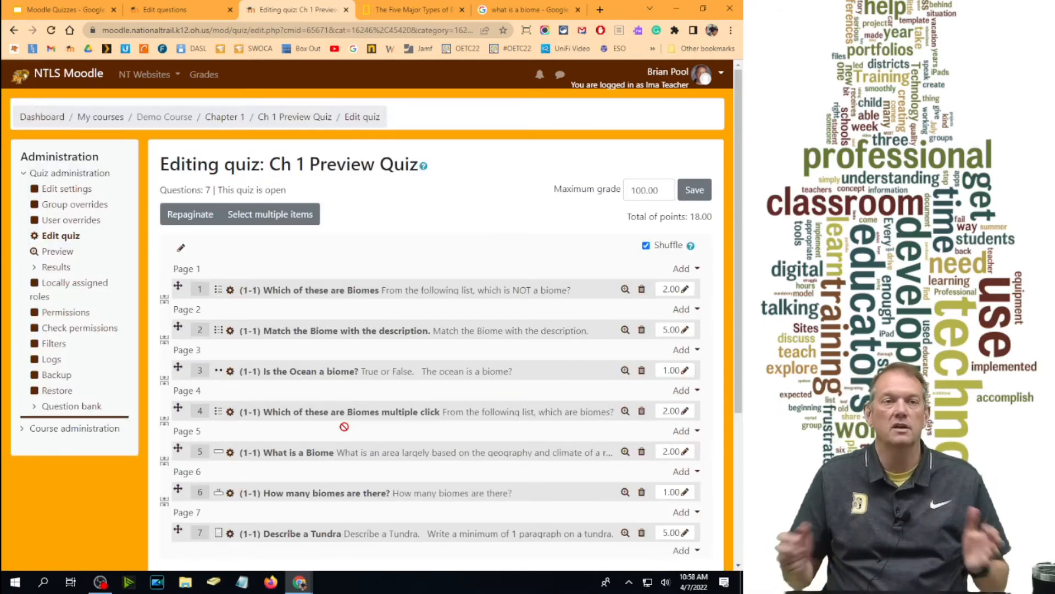
- Check the quiz's manual grading results for questions that need grading, and return to editing the quiz
{"action": "left_click", "coordinate": [55, 267]}
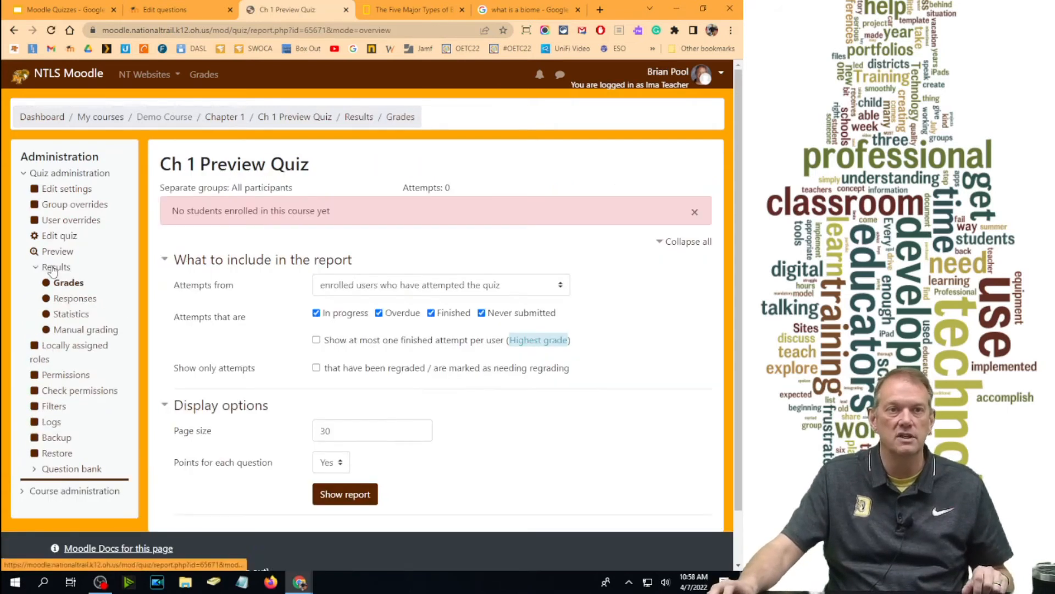
{"action": "left_click", "coordinate": [83, 330]}
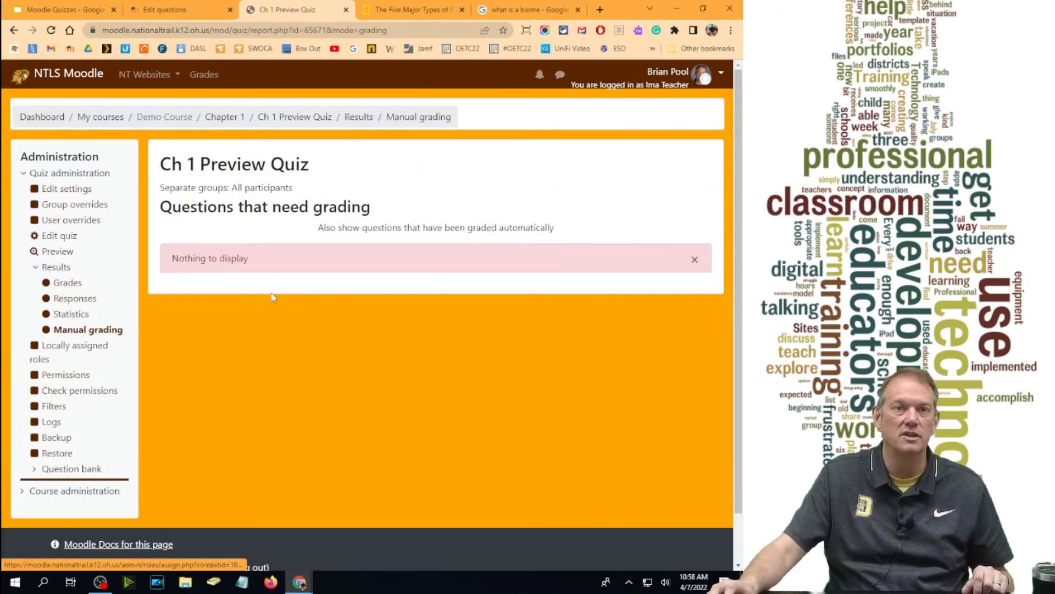
{"action": "left_click", "coordinate": [58, 235]}
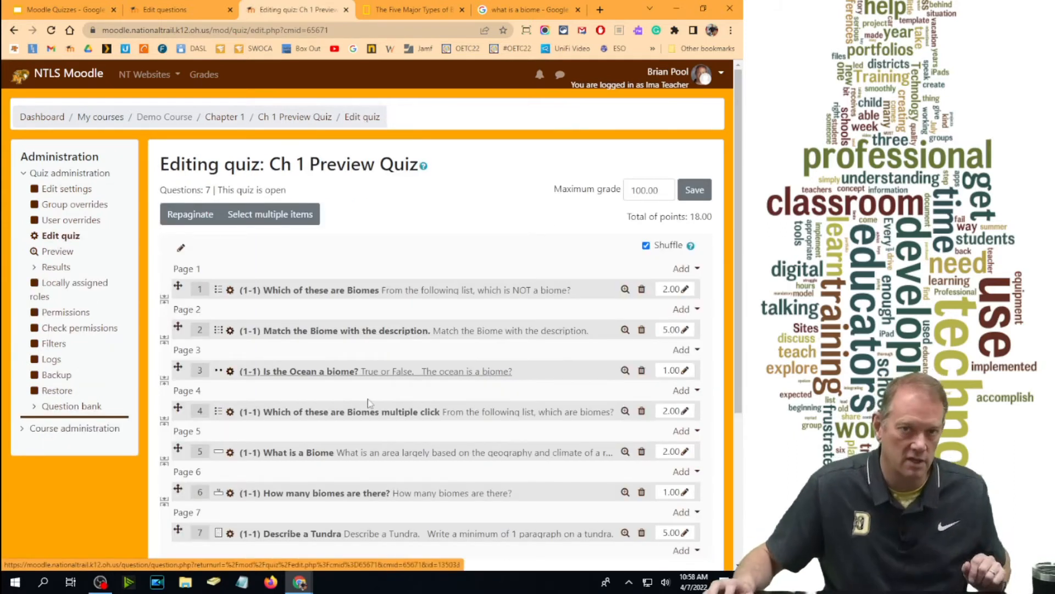
- Add a new "Drag and drop into text" question at the end of the quiz
{"action": "scroll", "coordinate": [411, 346], "scroll_direction": "down", "scroll_amount": 4}
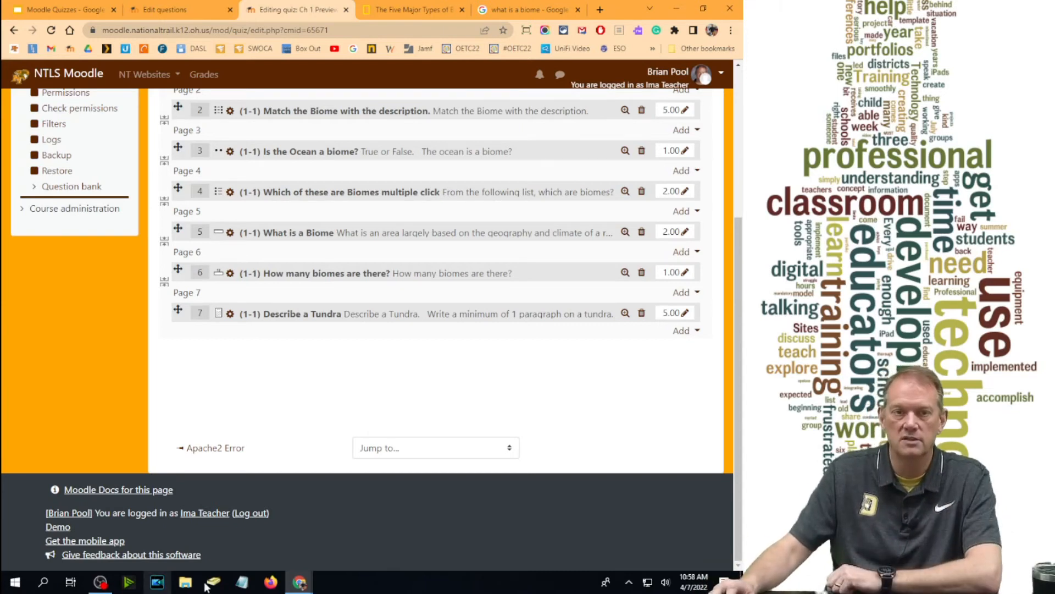
{"action": "mouse_move", "coordinate": [299, 581]}
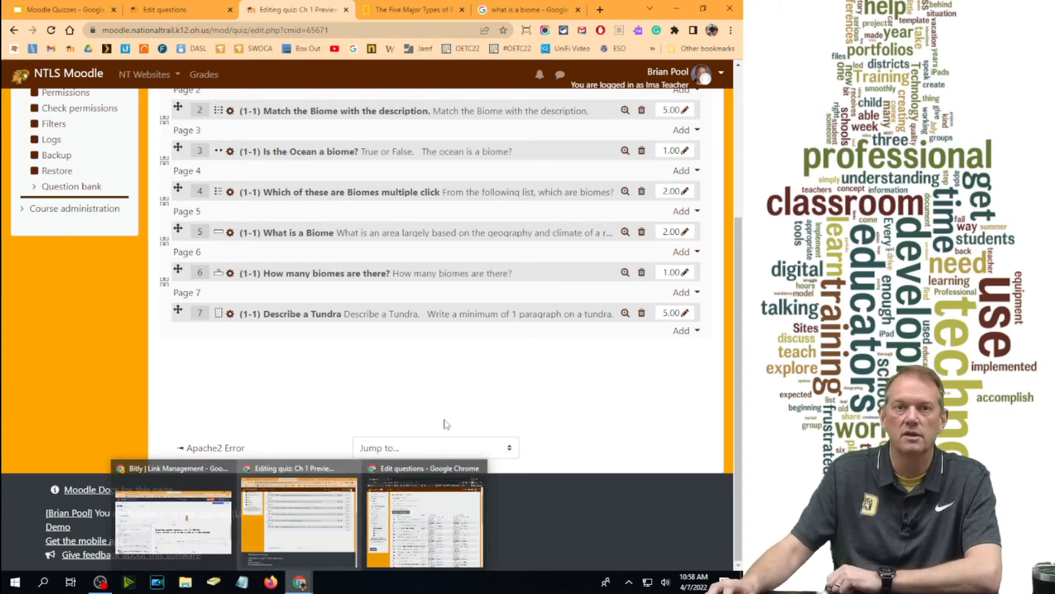
{"action": "left_click", "coordinate": [684, 330]}
{"action": "left_click", "coordinate": [645, 355]}
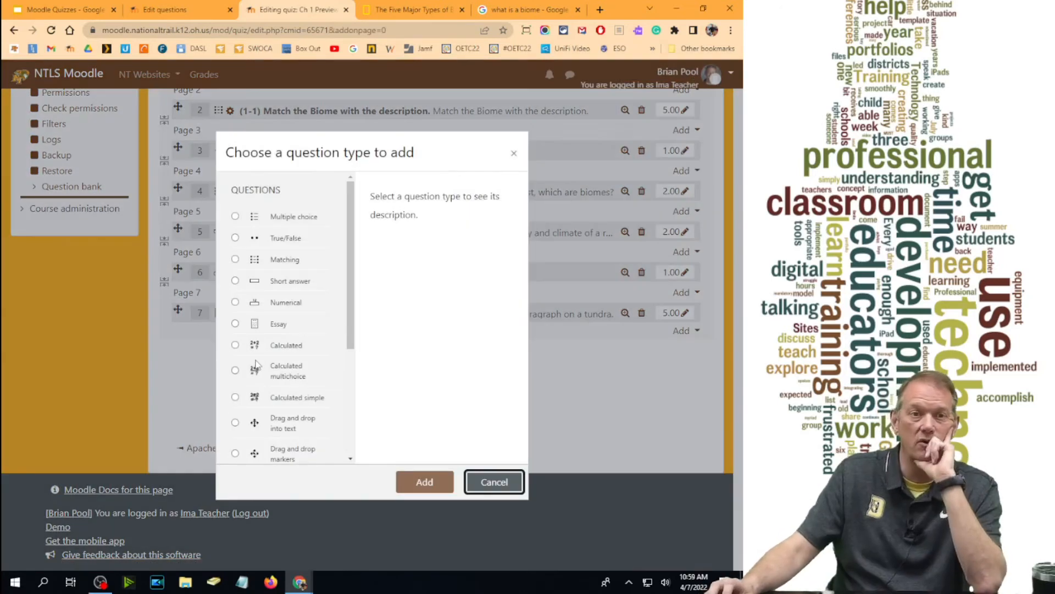
{"action": "scroll", "coordinate": [240, 309], "scroll_direction": "down", "scroll_amount": 3}
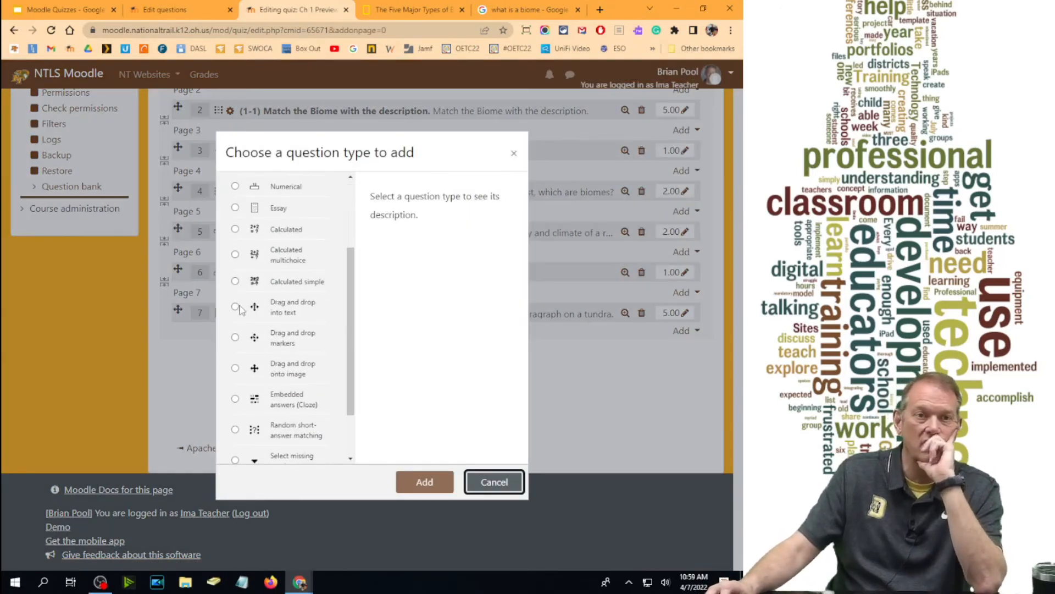
{"action": "left_click", "coordinate": [235, 307]}
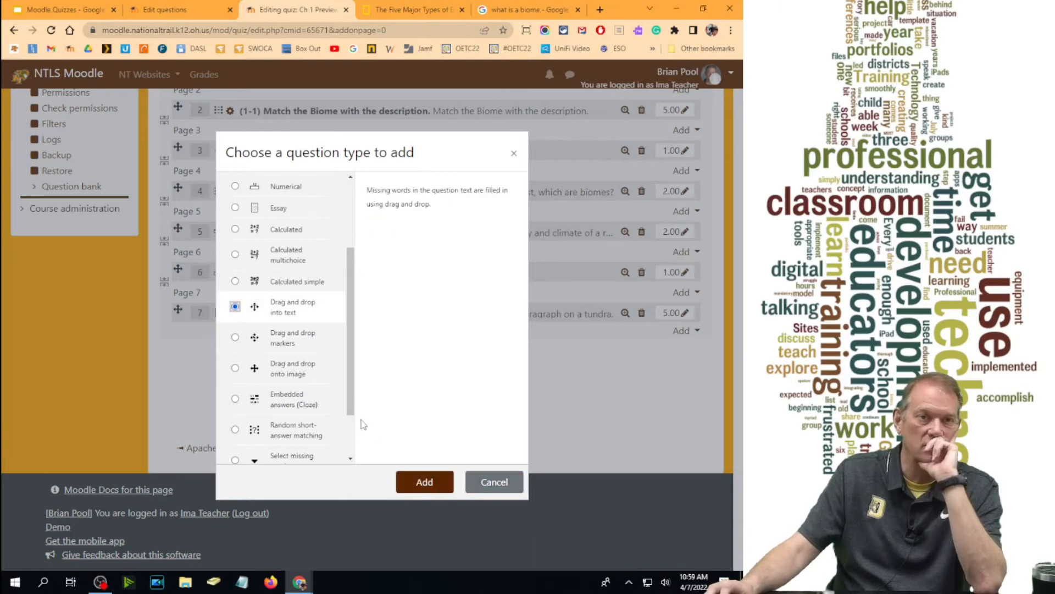
{"action": "left_click", "coordinate": [416, 484]}
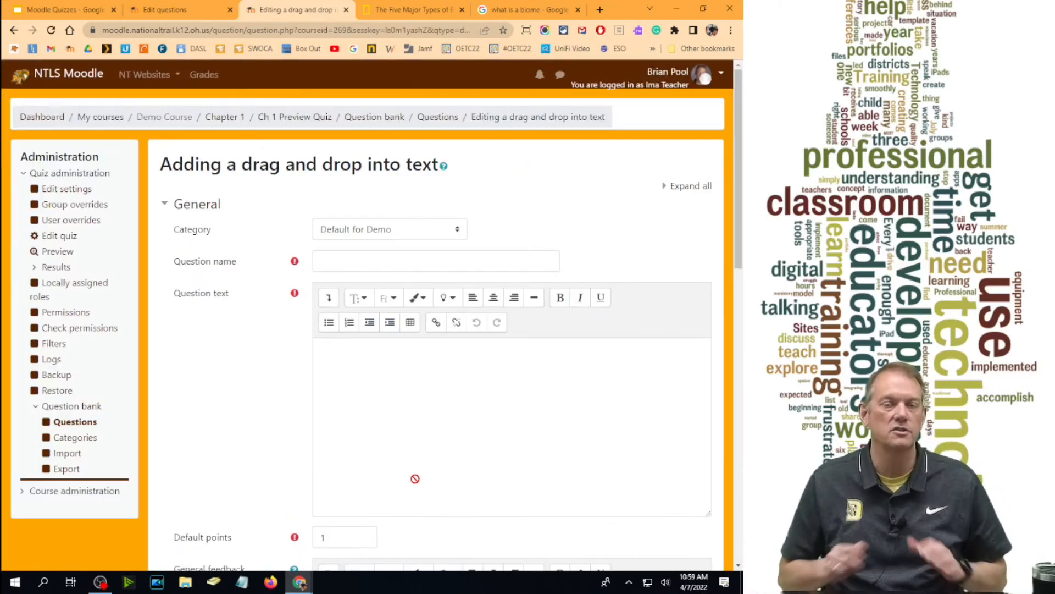
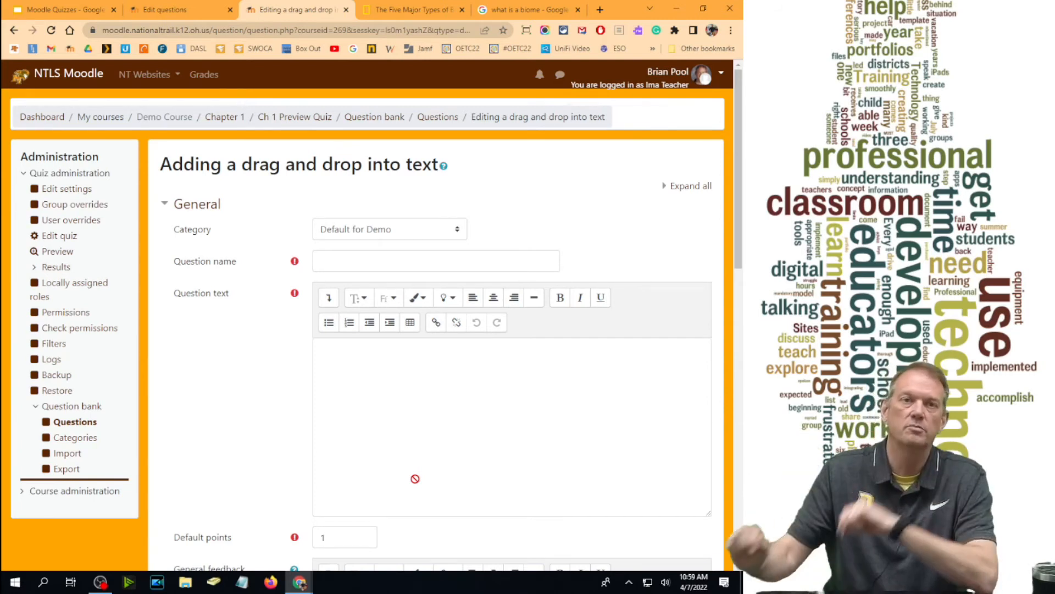
- Name the question "(1-1) Biome fill in the text.", enter the forests paragraph as question text, and check the placeholder format of the choices
{"action": "left_click", "coordinate": [323, 264]}
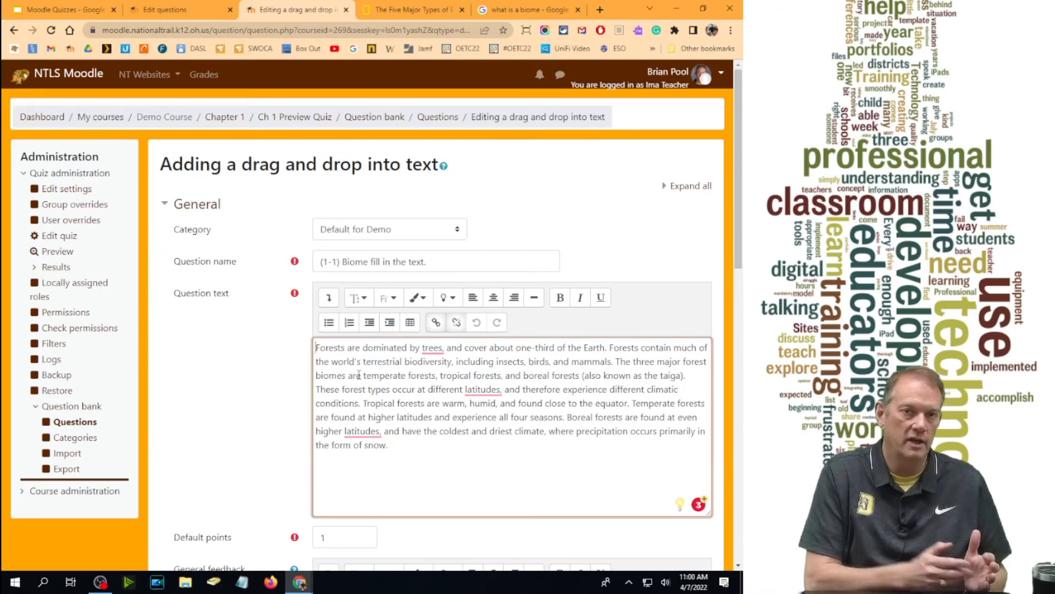
{"action": "scroll", "coordinate": [382, 326], "scroll_direction": "down", "scroll_amount": 2}
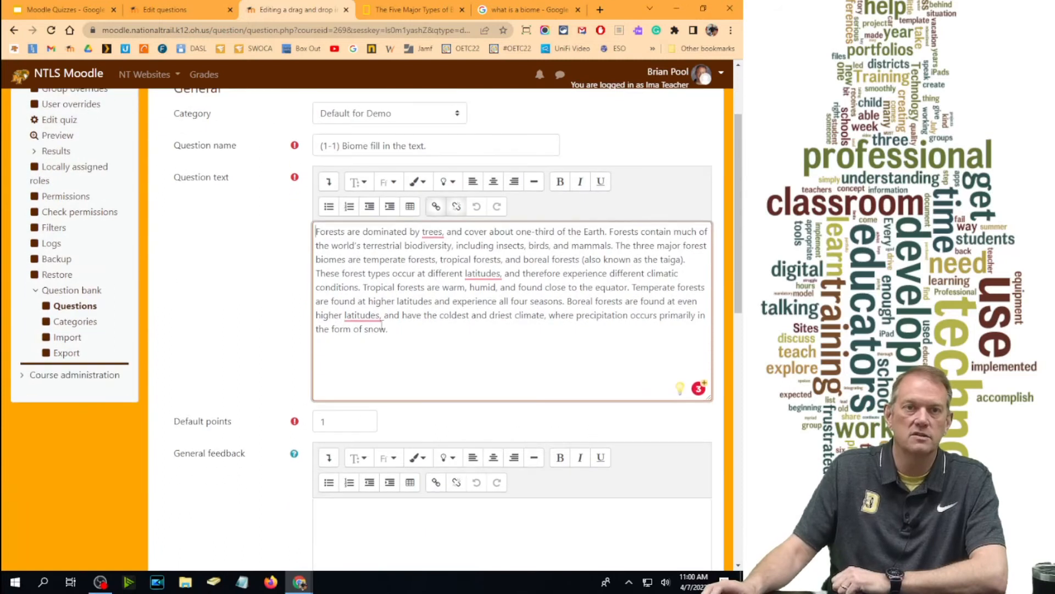
{"action": "scroll", "coordinate": [333, 313], "scroll_direction": "down", "scroll_amount": 1}
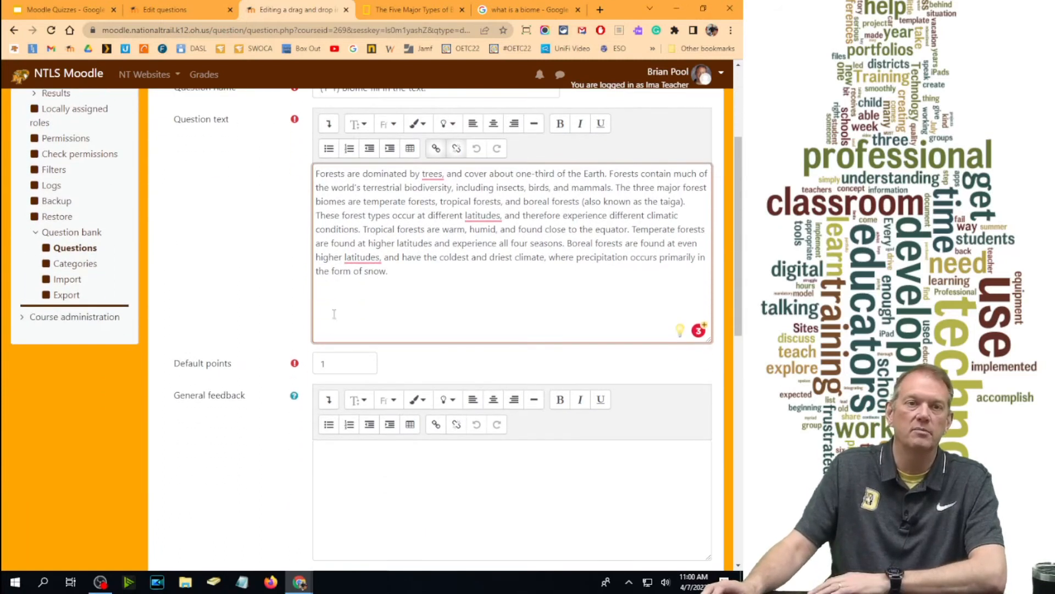
{"action": "scroll", "coordinate": [379, 366], "scroll_direction": "down", "scroll_amount": 6}
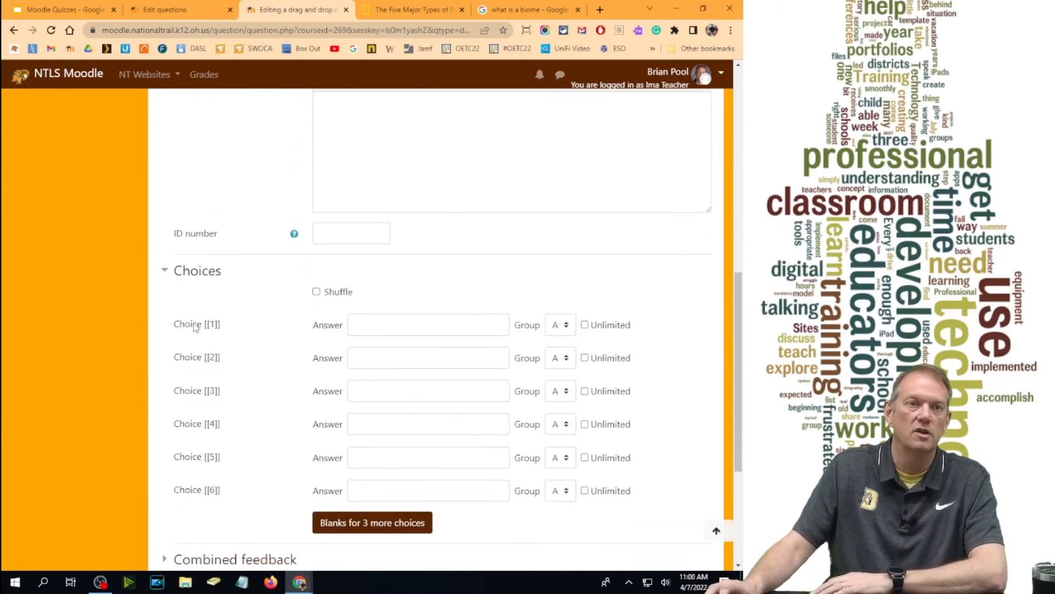
{"action": "scroll", "coordinate": [364, 310], "scroll_direction": "up", "scroll_amount": 6}
{"action": "scroll", "coordinate": [362, 308], "scroll_direction": "down", "scroll_amount": 4}
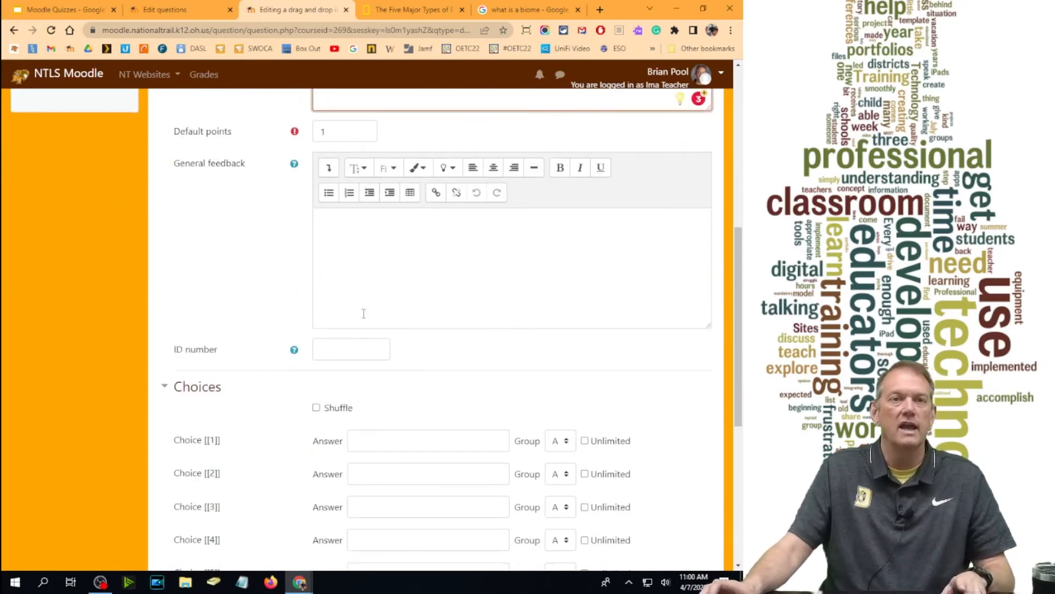
{"action": "left_click_drag", "start_coordinate": [222, 445], "coordinate": [205, 446]}
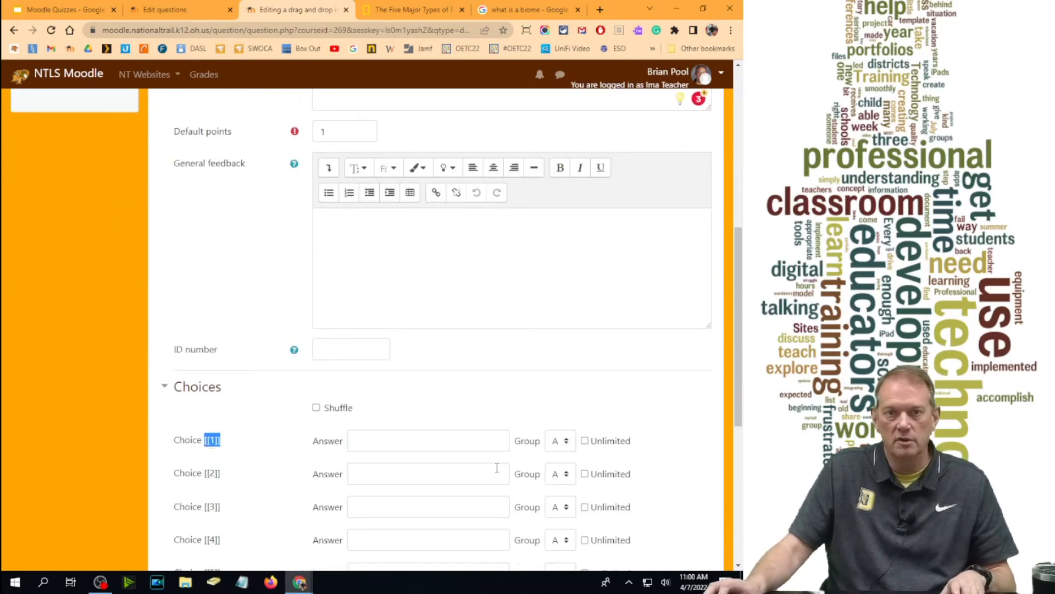
- Replace the first word "Forests" in the question text with [[1]] and enter "Forests" as the answer for choice 1
{"action": "scroll", "coordinate": [509, 445], "scroll_direction": "up", "scroll_amount": 6}
{"action": "double_click", "coordinate": [335, 290]}
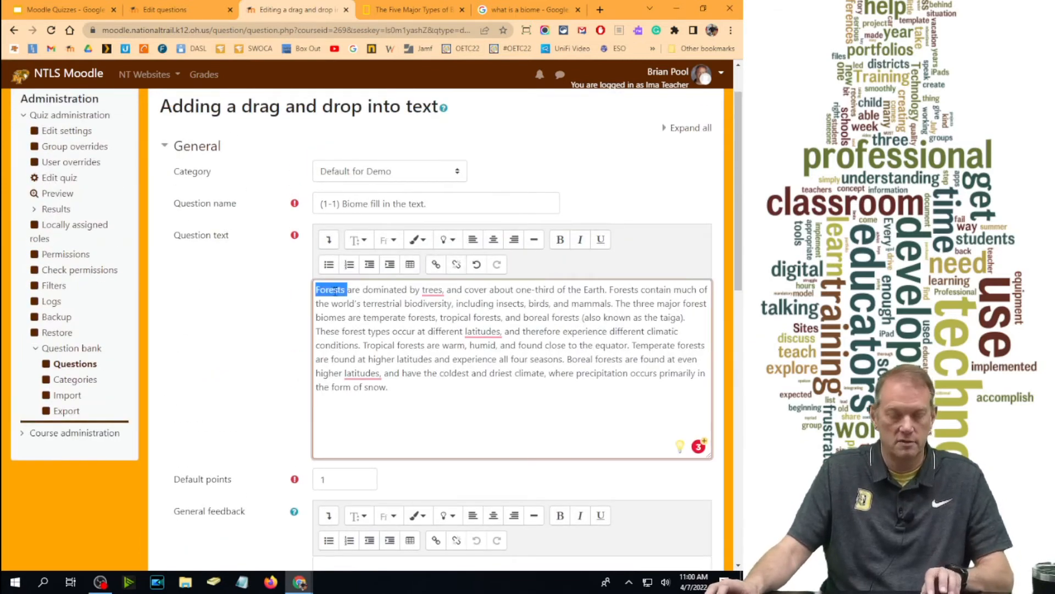
{"action": "key", "text": "ctrl+x"}
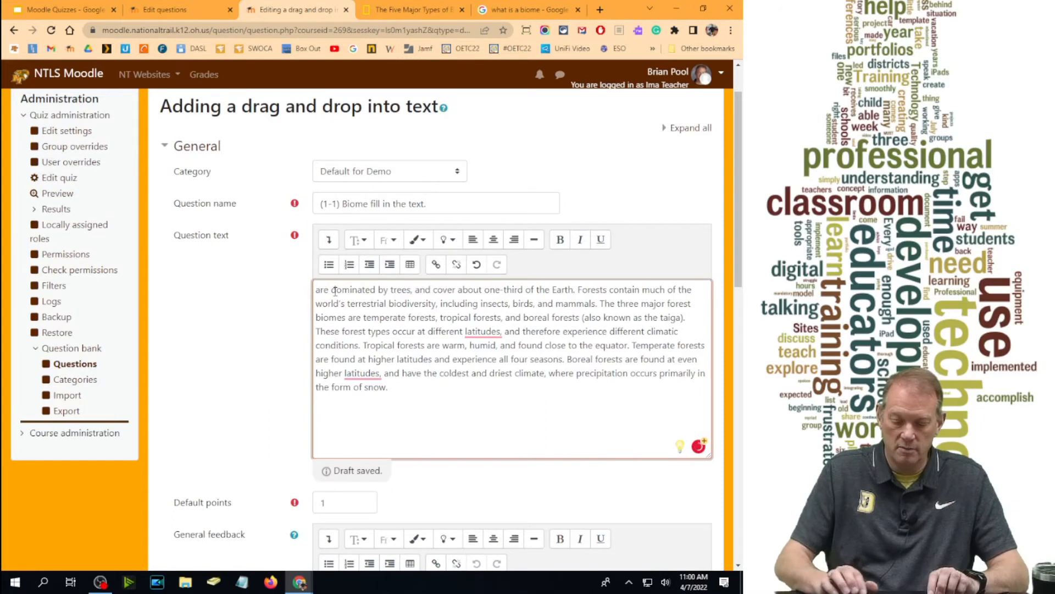
{"action": "type", "text": "[[1]]"}
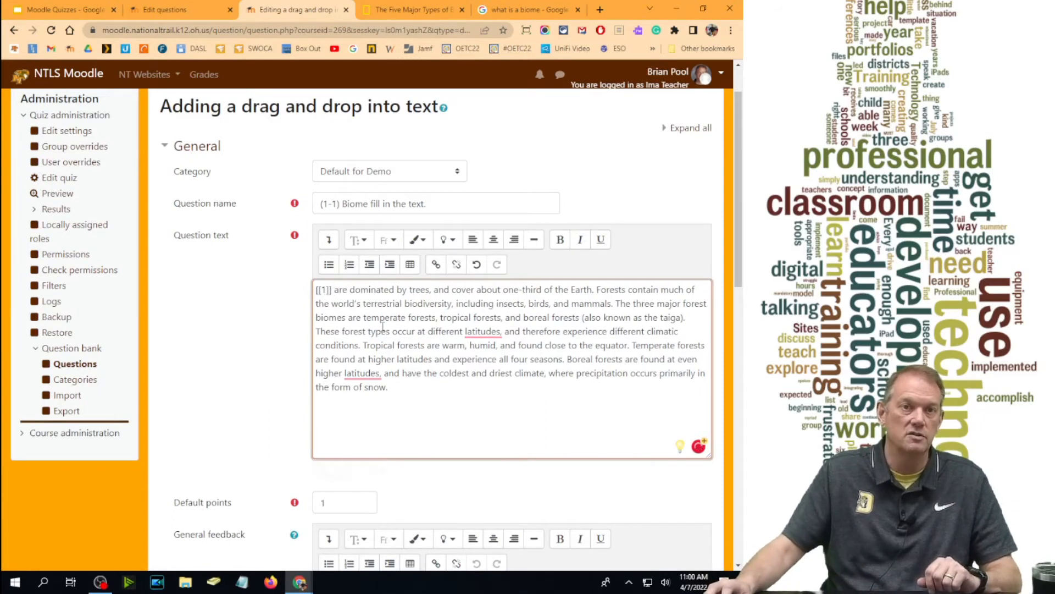
{"action": "scroll", "coordinate": [329, 415], "scroll_direction": "down", "scroll_amount": 5}
{"action": "left_click", "coordinate": [377, 500]}
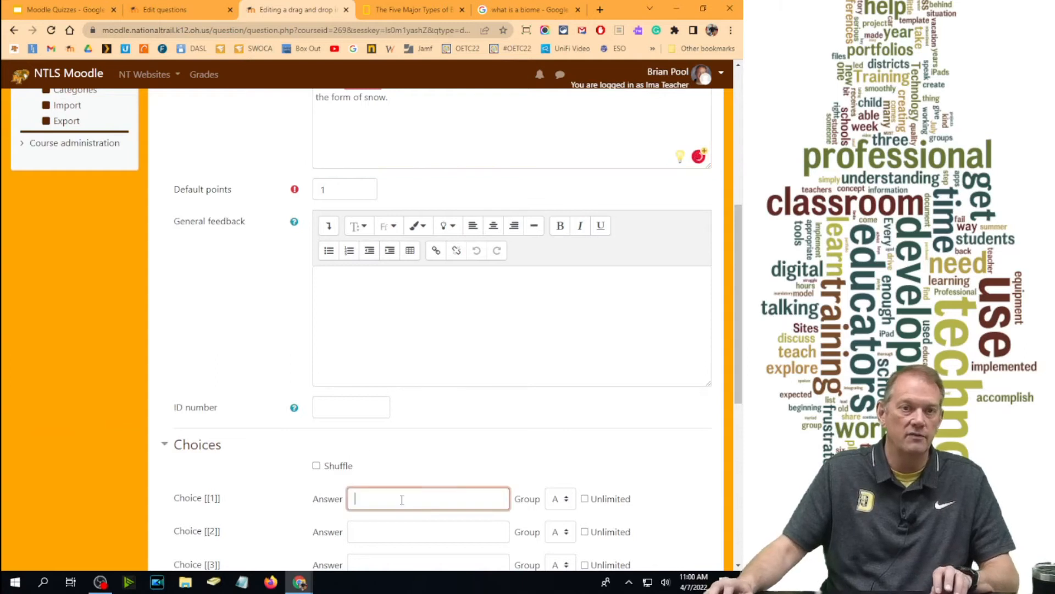
{"action": "type", "text": "Forests"}
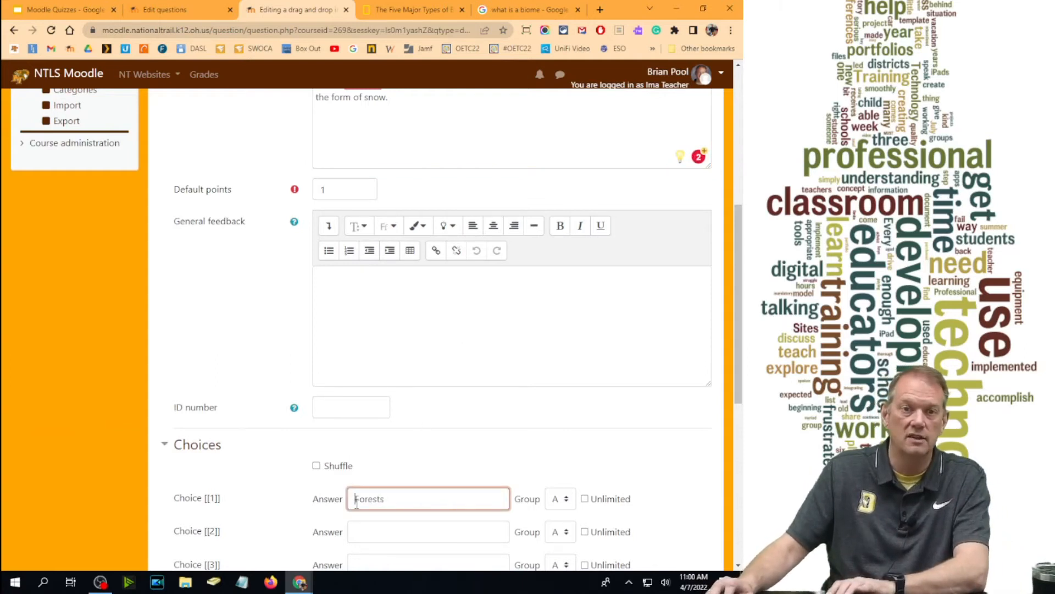
- Replace the word "trees" in the question text with [[2]] and enter "trees" as the answer for choice 2
{"action": "scroll", "coordinate": [409, 242], "scroll_direction": "up", "scroll_amount": 6}
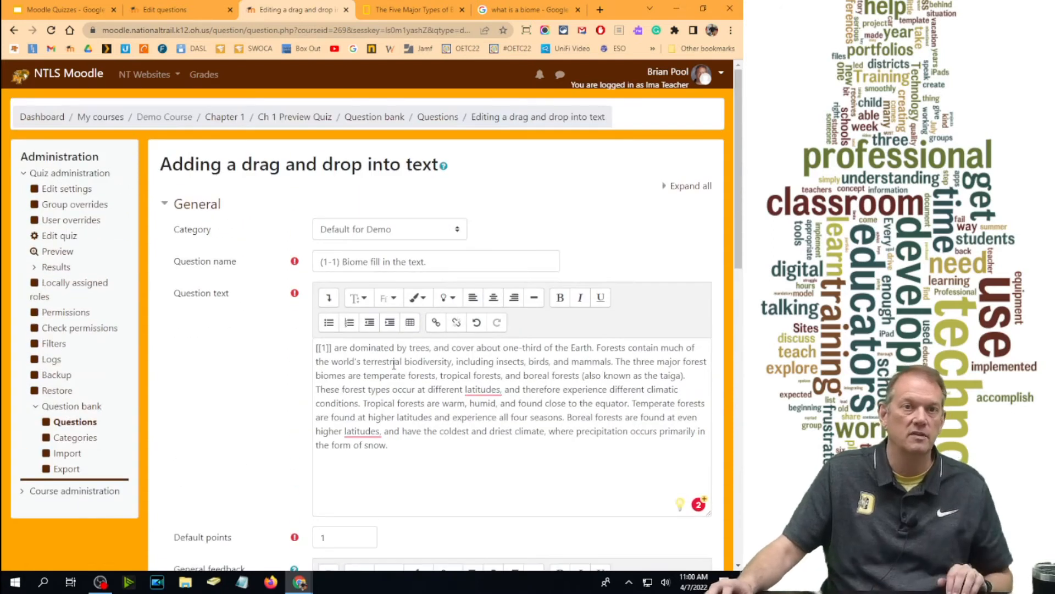
{"action": "double_click", "coordinate": [418, 348]}
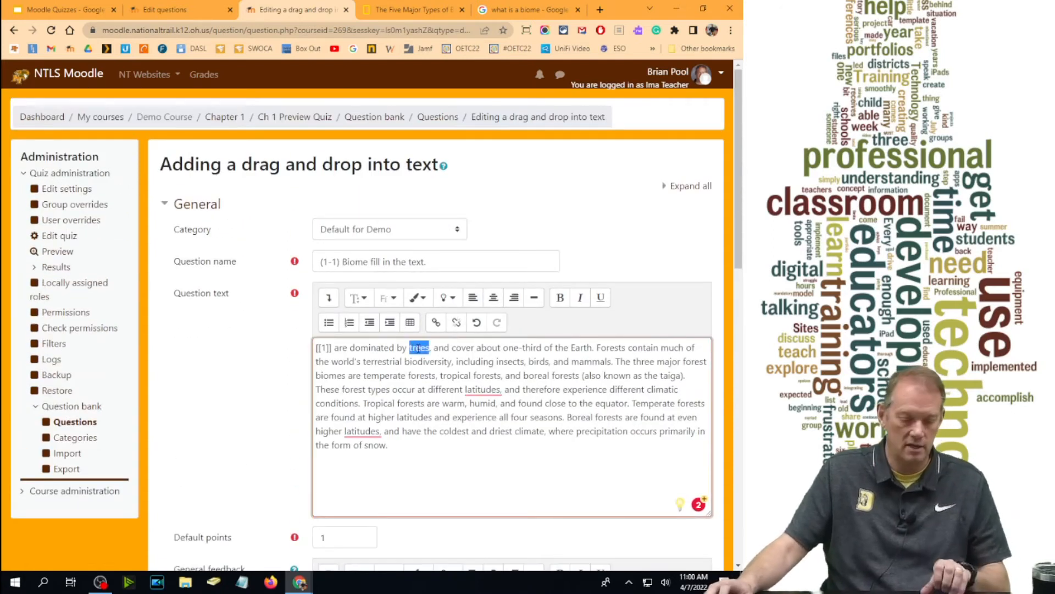
{"action": "key", "text": "BackSpace"}
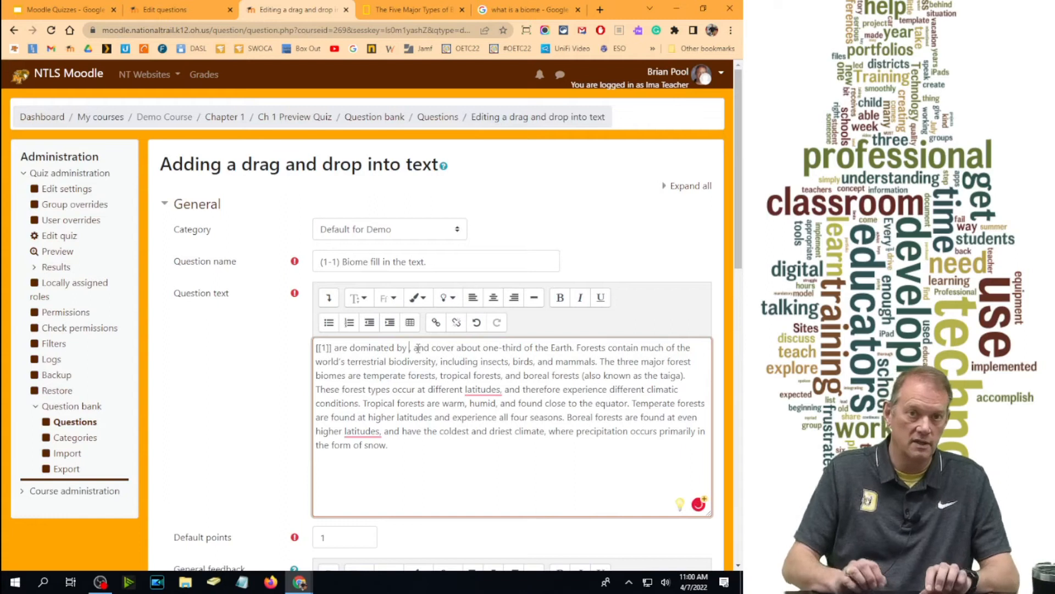
{"action": "type", "text": "[[2"}
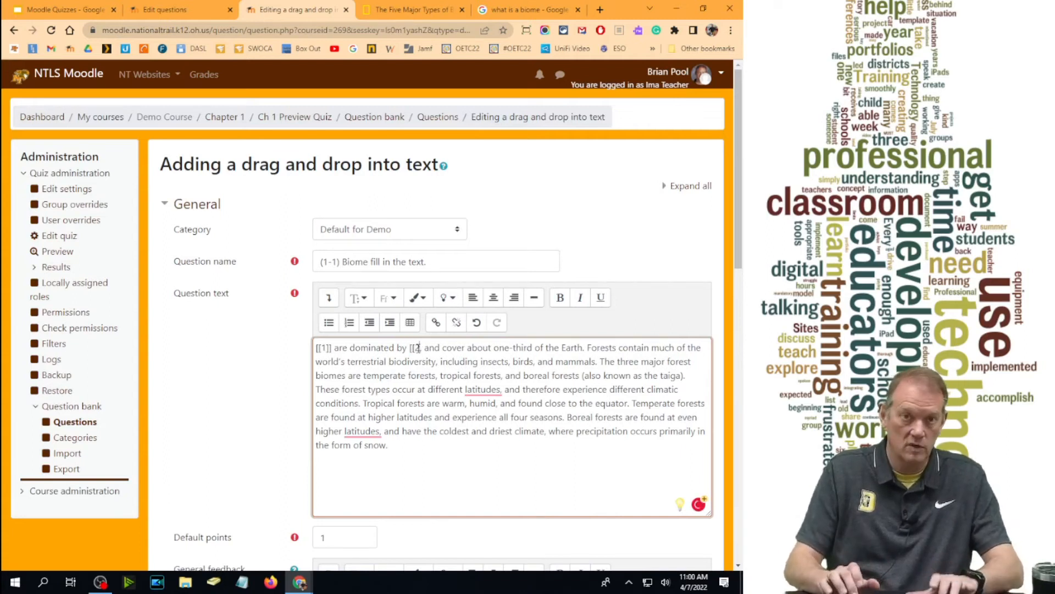
{"action": "type", "text": "]]"}
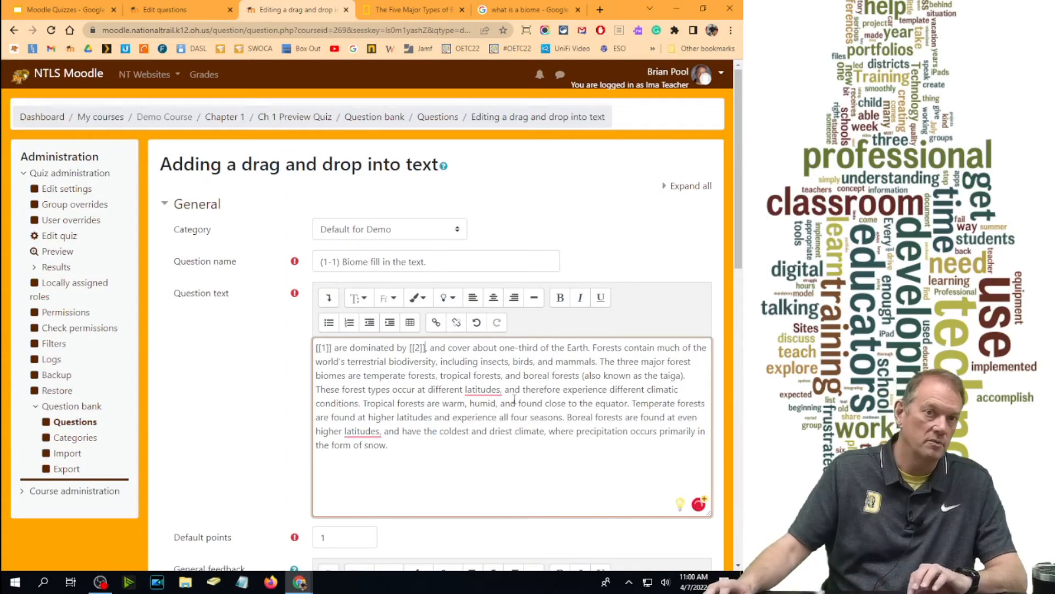
{"action": "scroll", "coordinate": [511, 377], "scroll_direction": "down", "scroll_amount": 10}
{"action": "left_click", "coordinate": [390, 360]}
{"action": "type", "text": "trees"}
- End the question text at "They contain much of the world's terrestrial biodiversity, including insects, birds, and [[3]].", with "mammals" as choice 3, and save the question
{"action": "scroll", "coordinate": [519, 328], "scroll_direction": "up", "scroll_amount": 10}
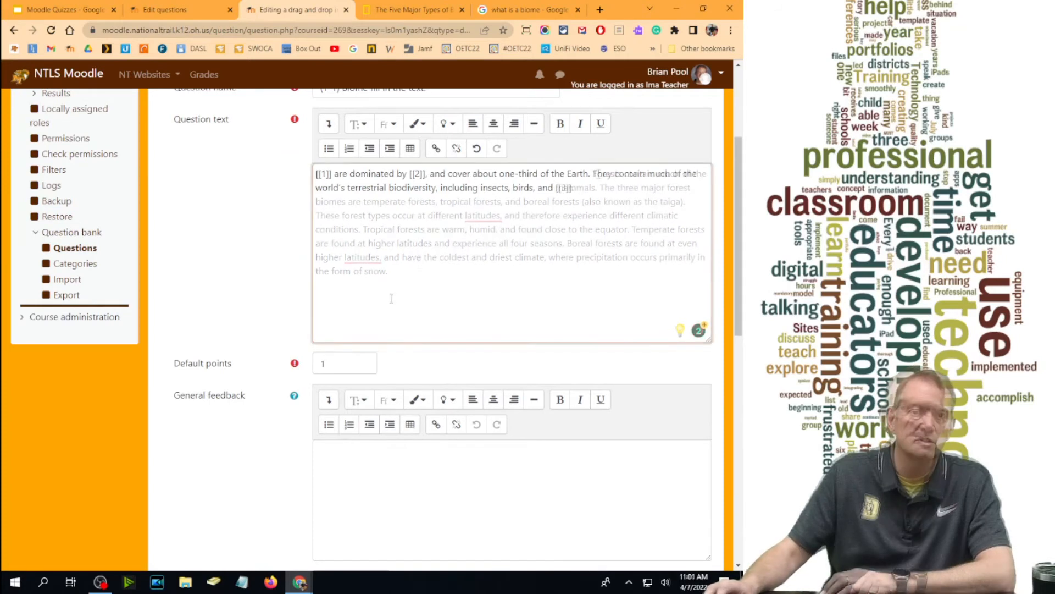
{"action": "key", "text": "Delete"}
{"action": "scroll", "coordinate": [535, 313], "scroll_direction": "down", "scroll_amount": 10}
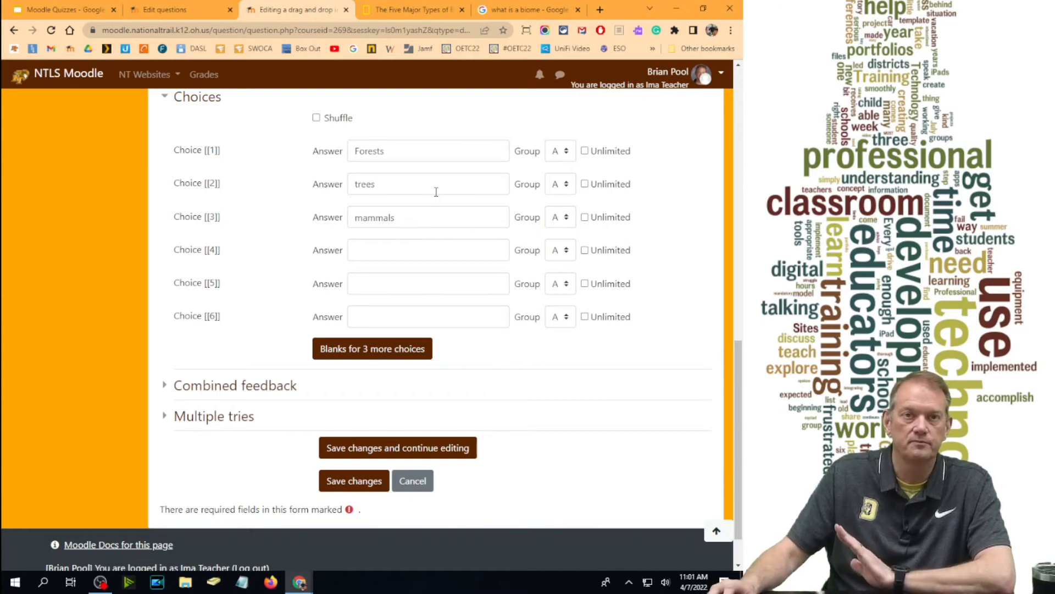
{"action": "left_click", "coordinate": [354, 480]}
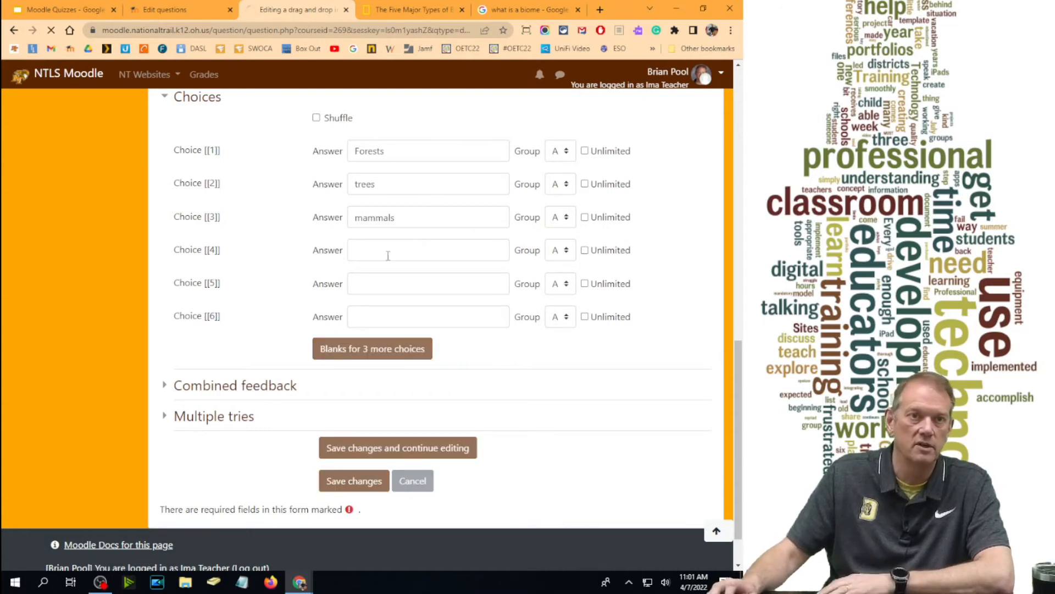
- Preview the "Biome fill in the text." question in a maximized window and place Forests, trees and mammals into the three blanks in order
{"action": "scroll", "coordinate": [515, 370], "scroll_direction": "down", "scroll_amount": 5}
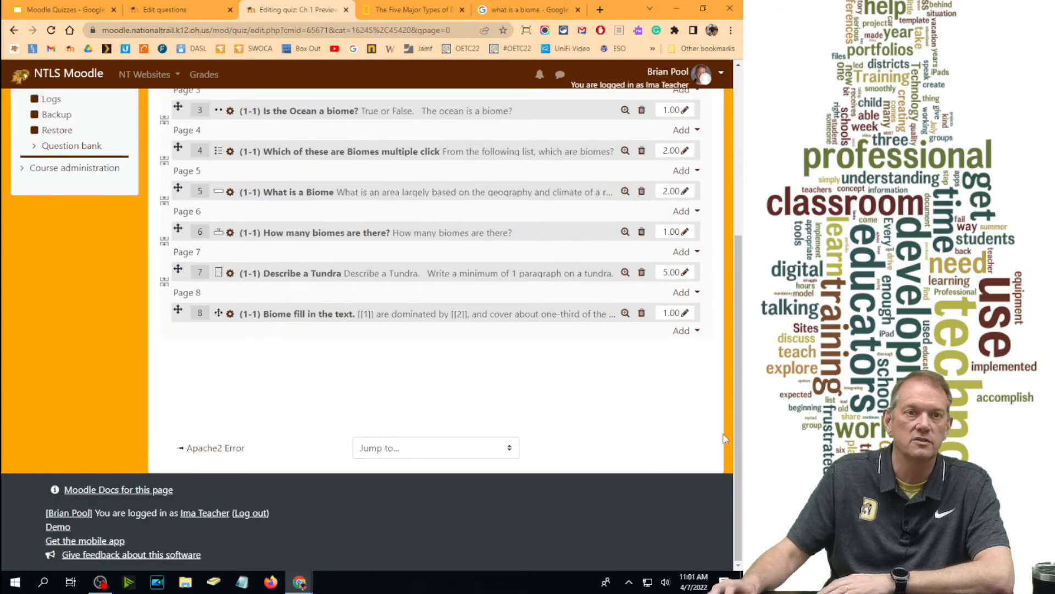
{"action": "left_click", "coordinate": [625, 313]}
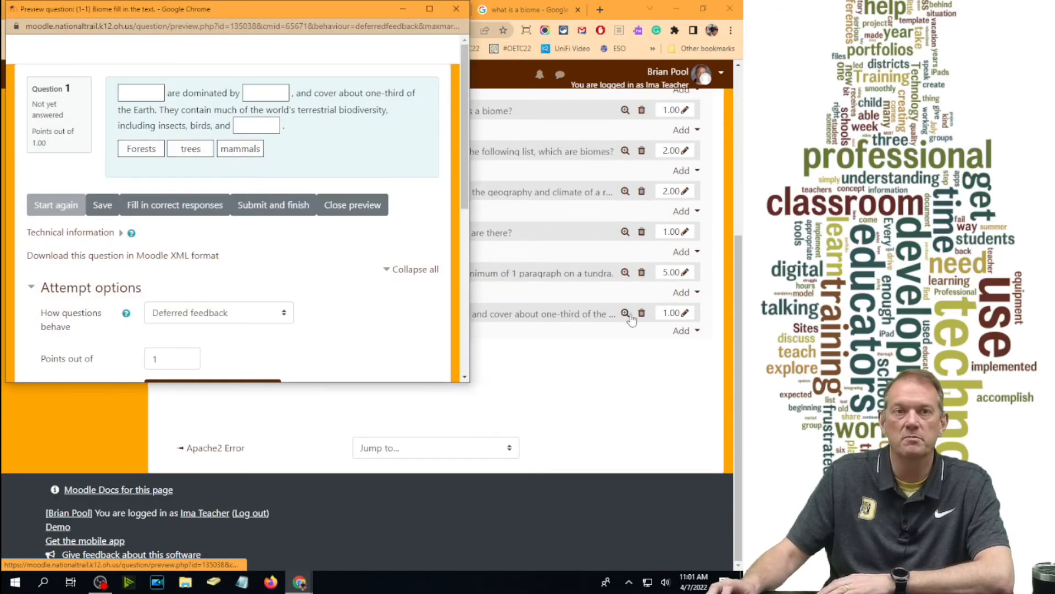
{"action": "left_click", "coordinate": [431, 10]}
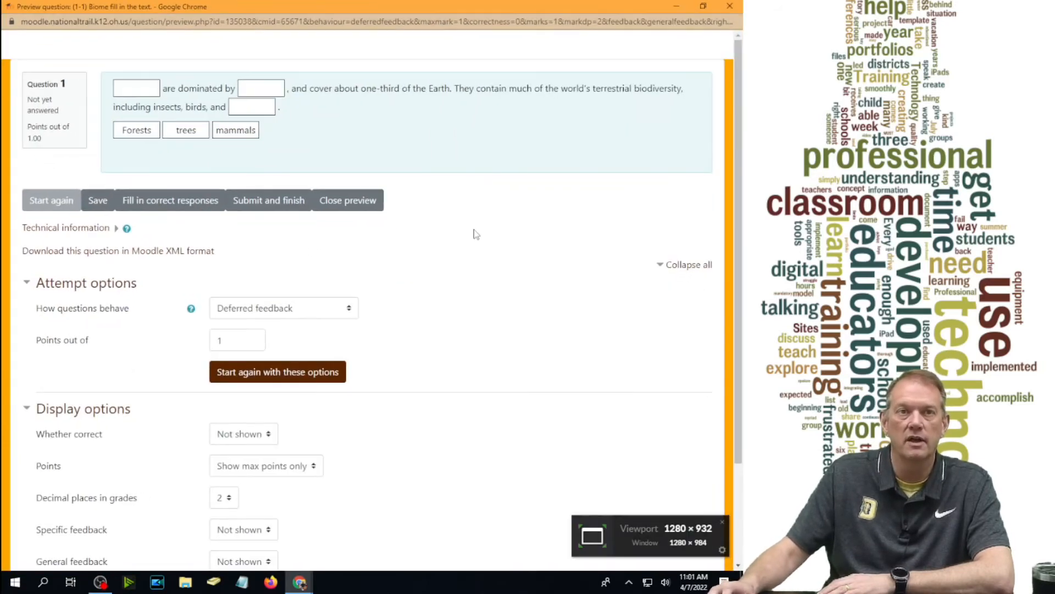
{"action": "left_click_drag", "start_coordinate": [134, 130], "coordinate": [130, 86]}
{"action": "left_click_drag", "start_coordinate": [179, 130], "coordinate": [254, 85]}
{"action": "left_click_drag", "start_coordinate": [235, 131], "coordinate": [253, 109]}
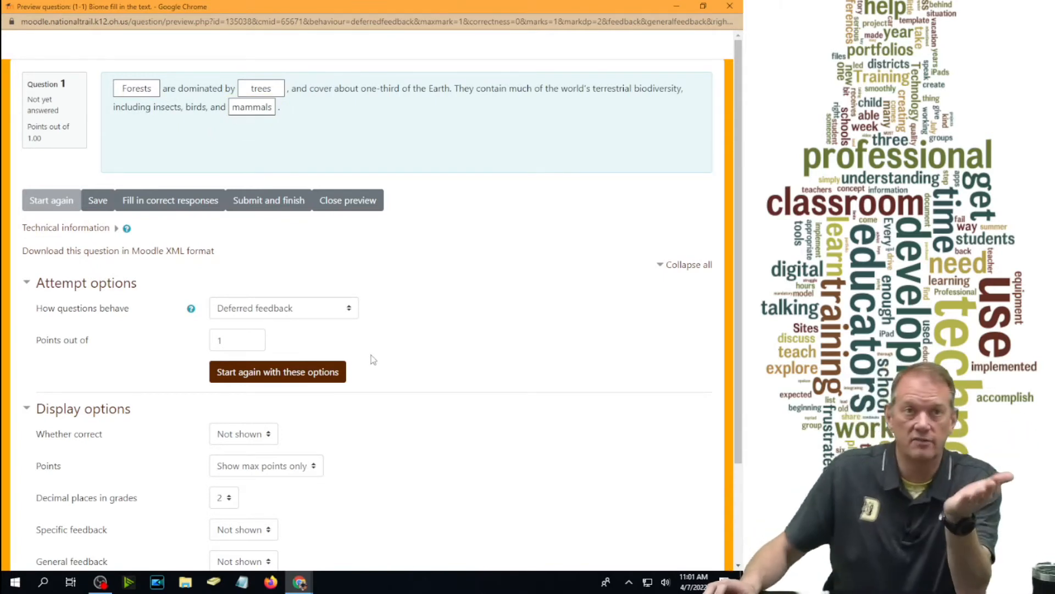
- Reopen the "Biome fill in the text." question for editing, add Tundra, bushes and dinasaurs as choices 4 to 6, and save without leaving the form
{"action": "left_click", "coordinate": [731, 8]}
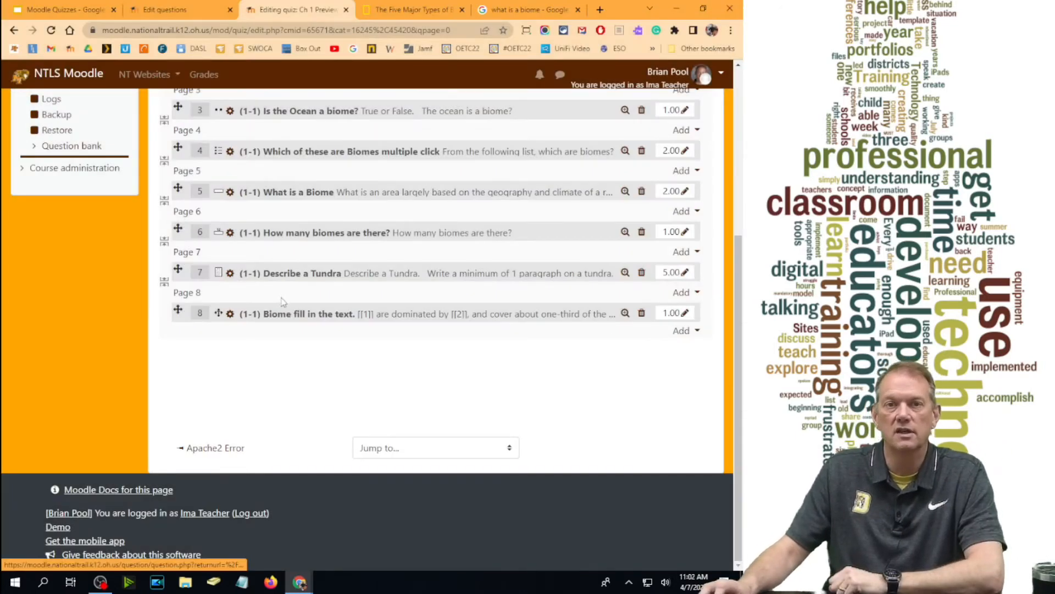
{"action": "left_click", "coordinate": [228, 314]}
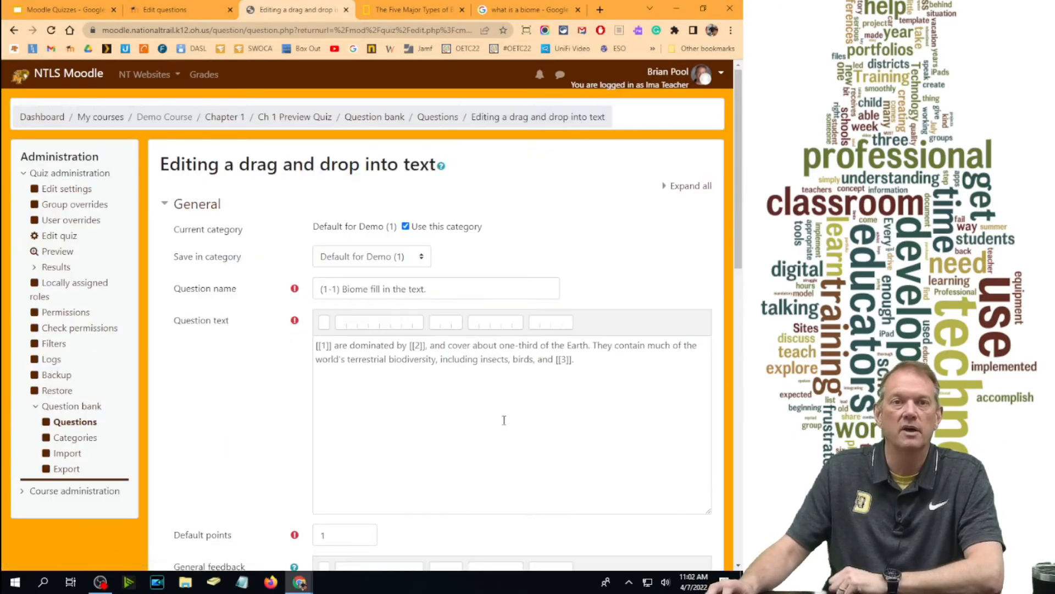
{"action": "scroll", "coordinate": [389, 387], "scroll_direction": "down", "scroll_amount": 13}
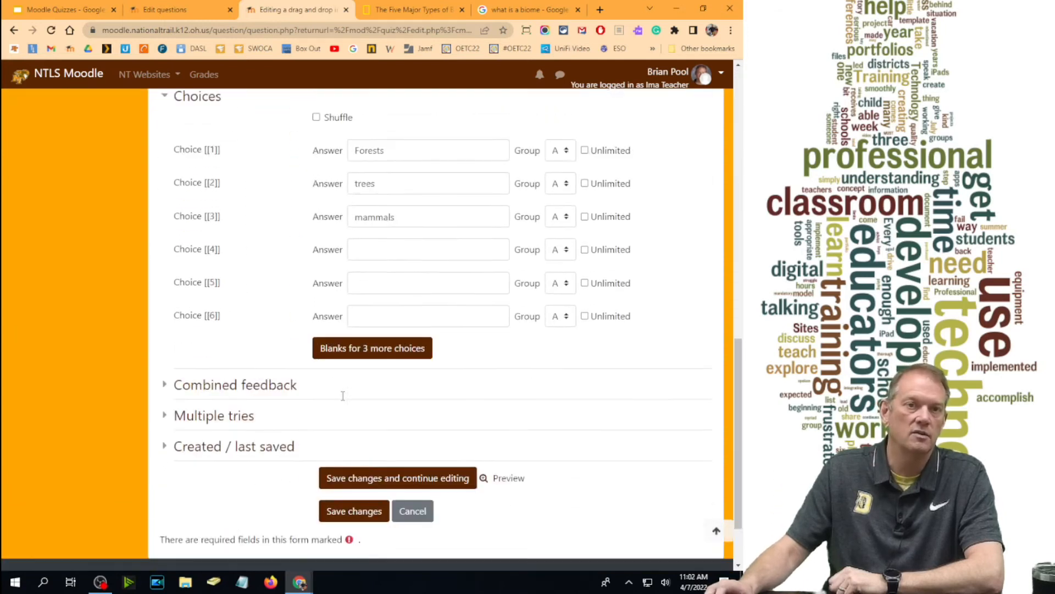
{"action": "left_click", "coordinate": [391, 223]}
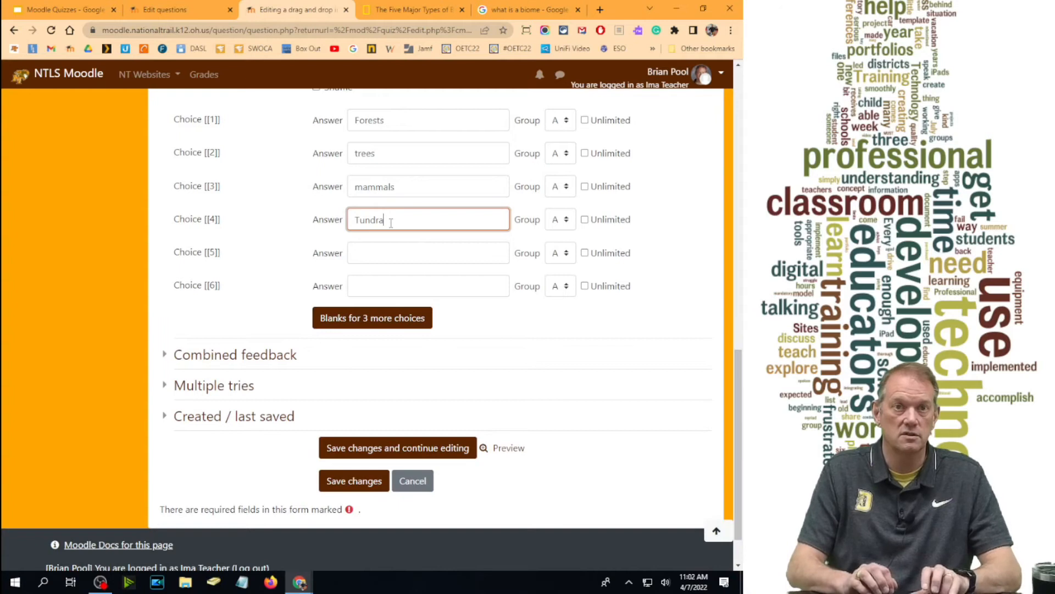
{"action": "left_click", "coordinate": [389, 256]}
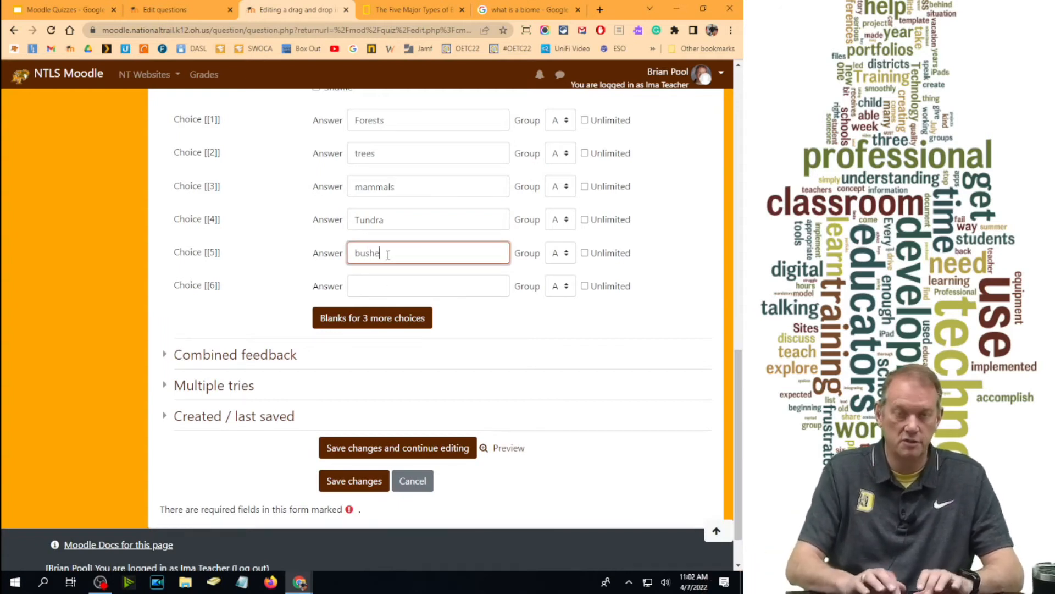
{"action": "left_click", "coordinate": [373, 286]}
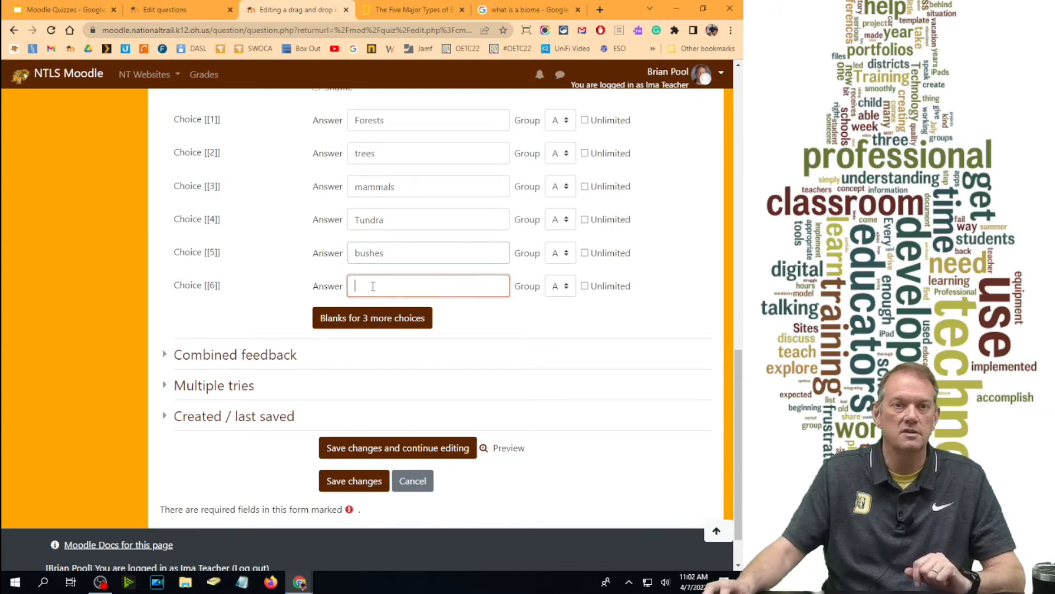
{"action": "type", "text": "dinasaurs"}
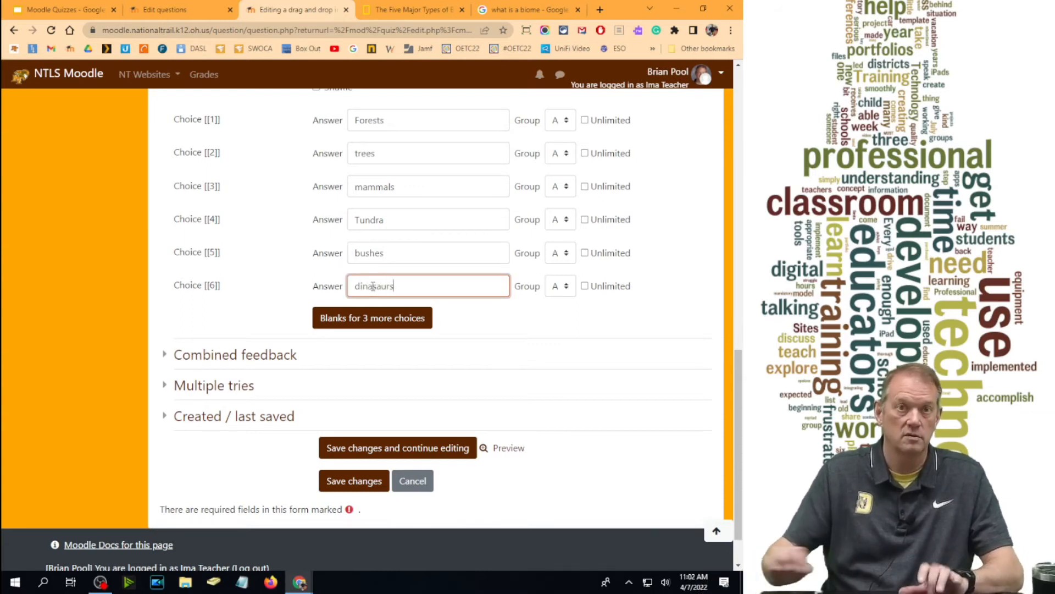
{"action": "left_click", "coordinate": [398, 255]}
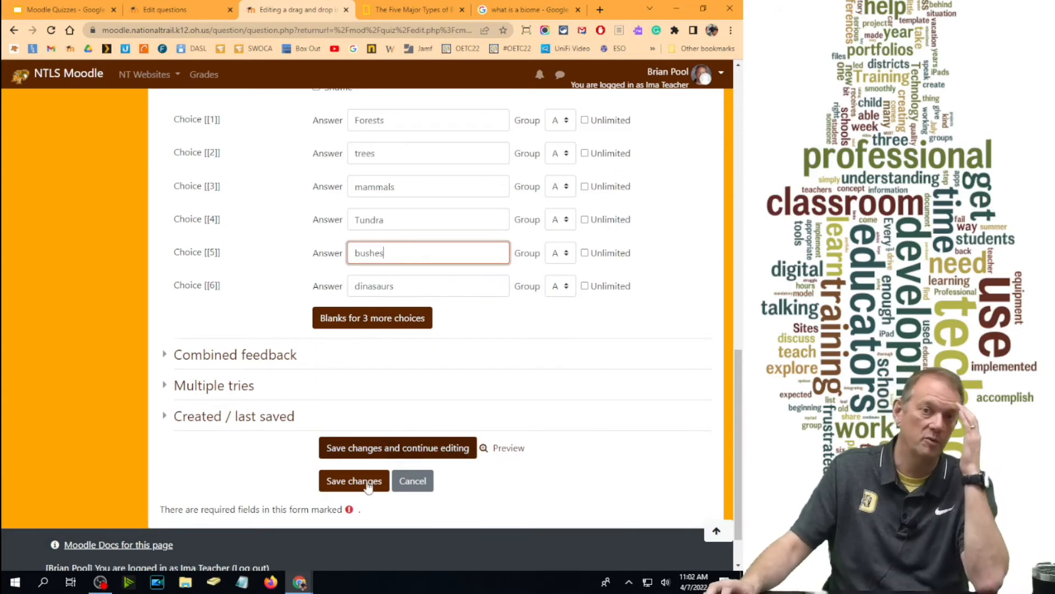
{"action": "left_click", "coordinate": [426, 448]}
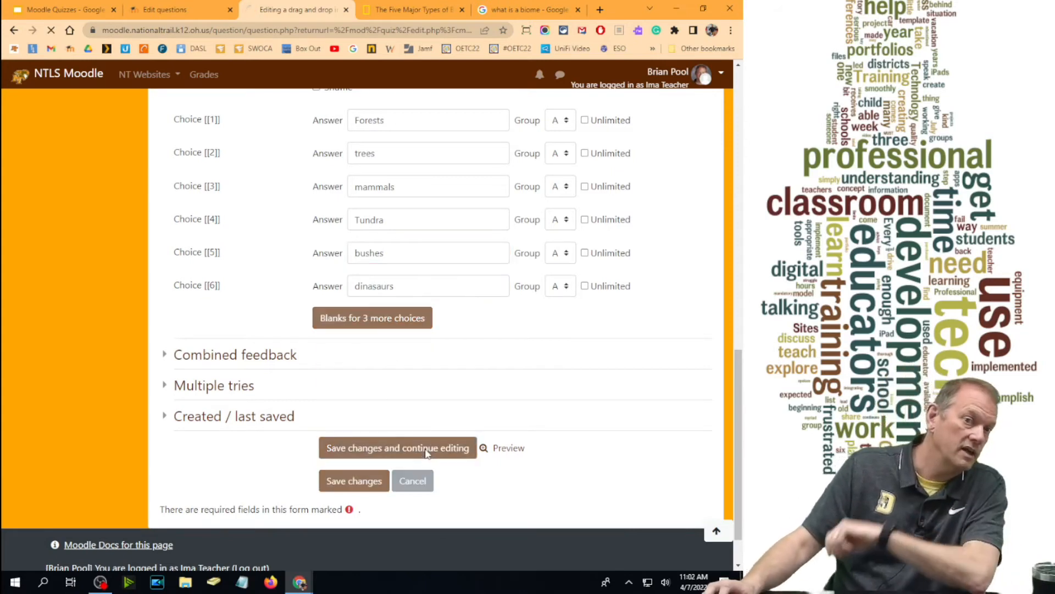
- Preview the question in a maximized window to check the order of the six answer choices, and close the preview
{"action": "scroll", "coordinate": [427, 421], "scroll_direction": "down", "scroll_amount": 10}
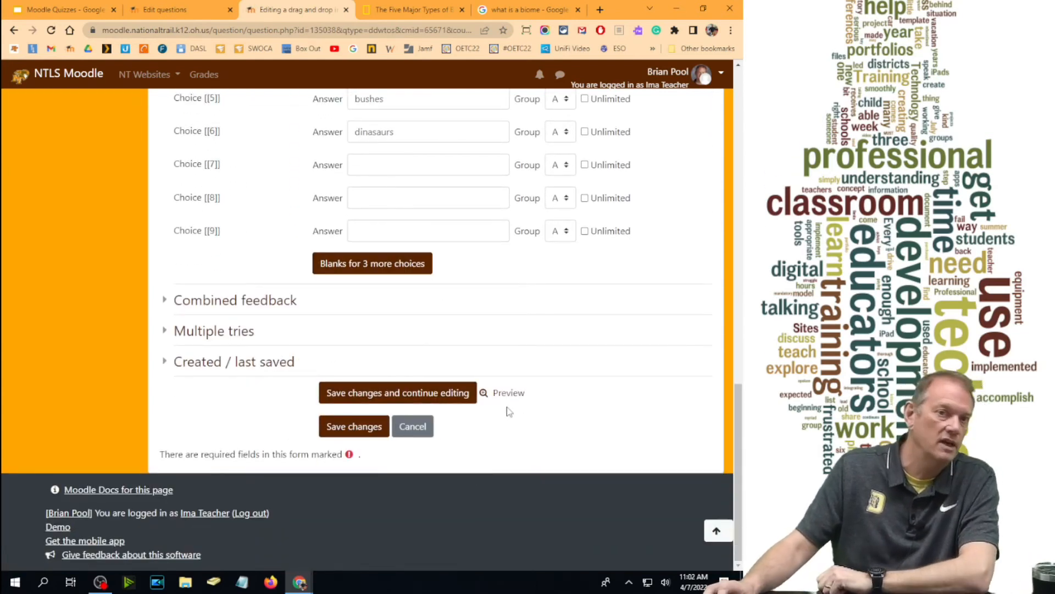
{"action": "left_click", "coordinate": [486, 393]}
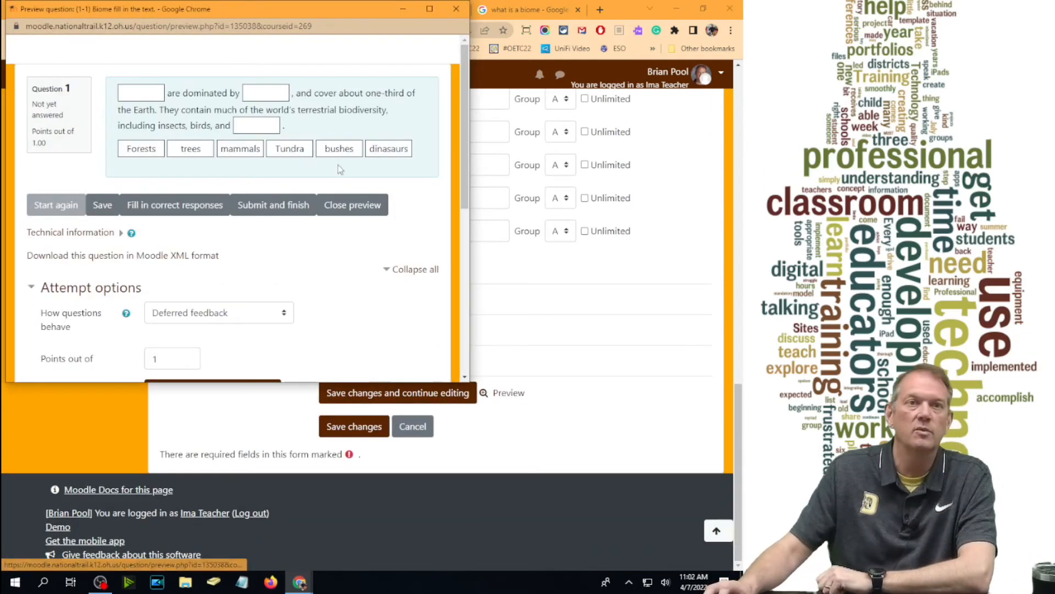
{"action": "left_click", "coordinate": [429, 9]}
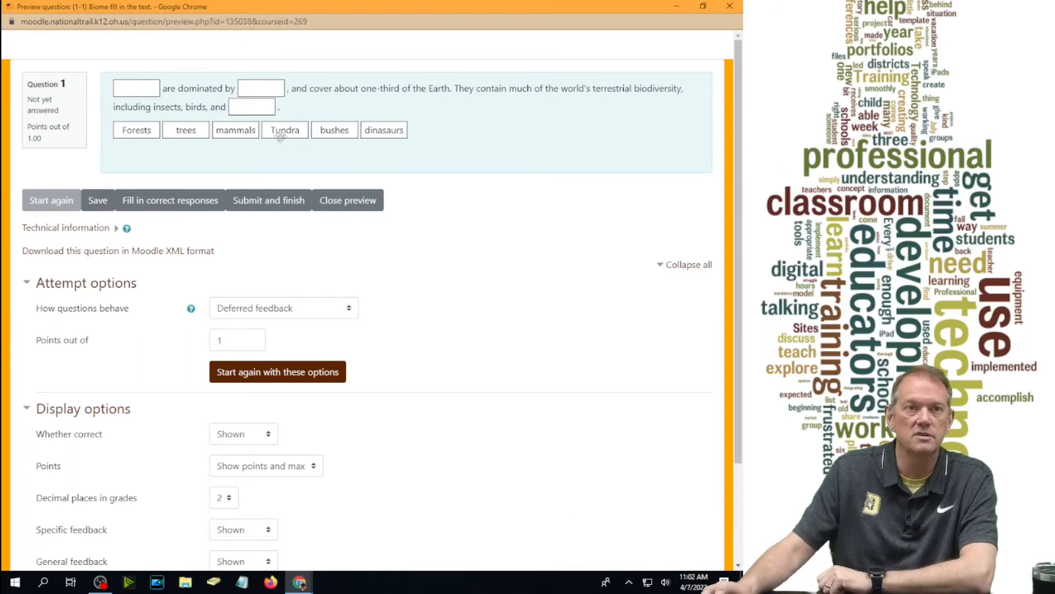
{"action": "left_click", "coordinate": [729, 6]}
- Enable Shuffle for the answer choices and save the question while staying in the editing form
{"action": "scroll", "coordinate": [454, 309], "scroll_direction": "up", "scroll_amount": 4}
{"action": "scroll", "coordinate": [454, 309], "scroll_direction": "up", "scroll_amount": 2}
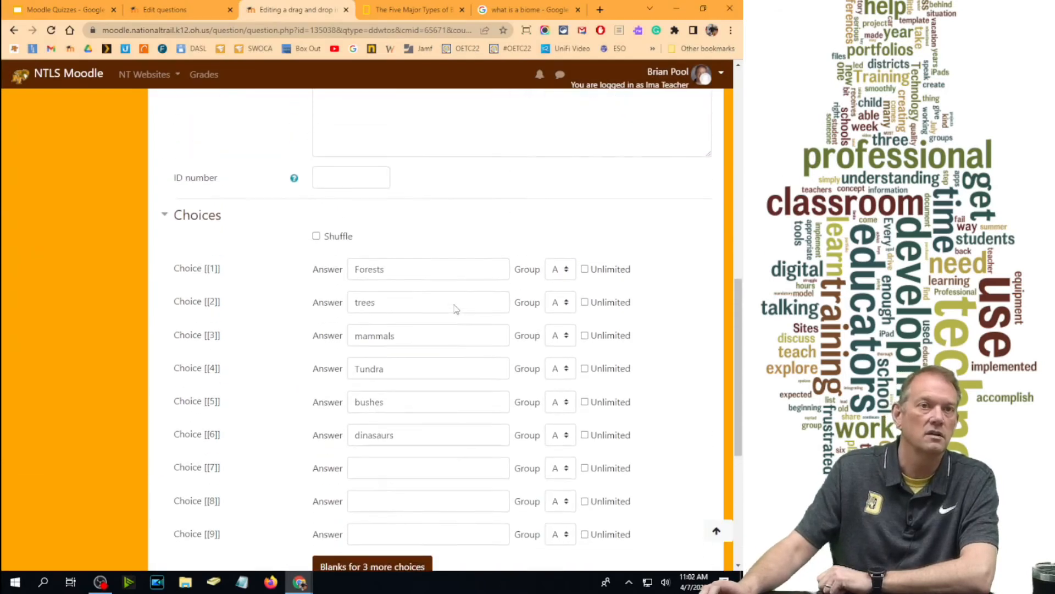
{"action": "left_click", "coordinate": [316, 281]}
{"action": "scroll", "coordinate": [476, 363], "scroll_direction": "down", "scroll_amount": 6}
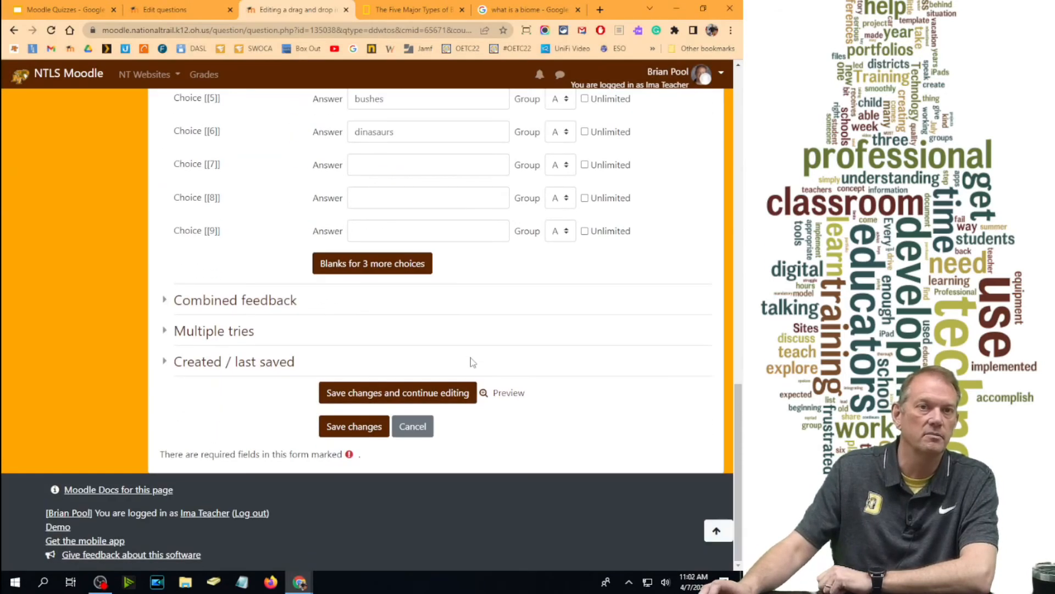
{"action": "left_click", "coordinate": [374, 392]}
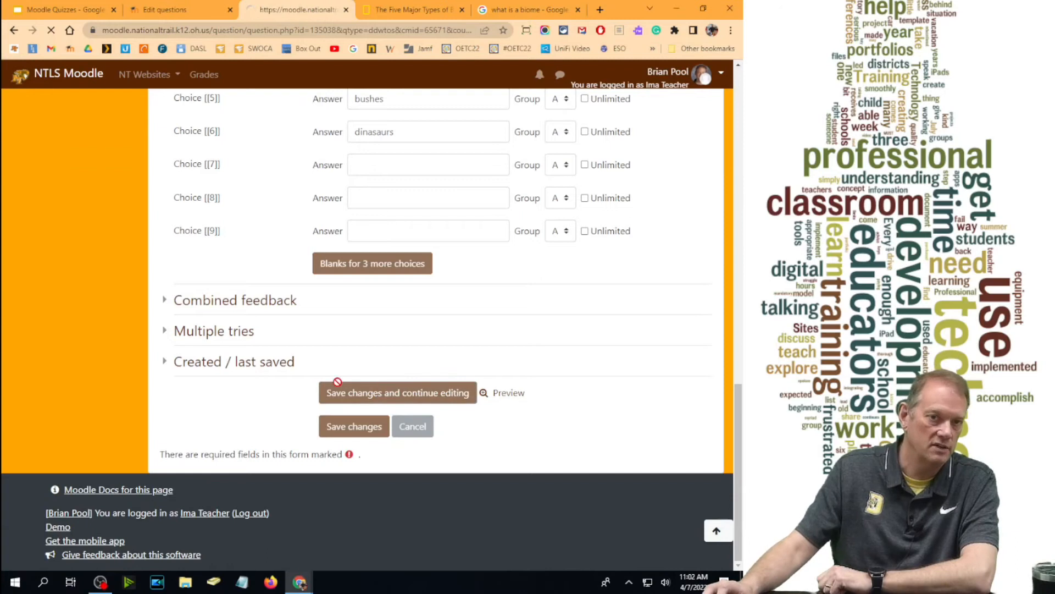
- Preview the shuffled question, place Forests, trees and mammals into the three blanks in order, and close the preview
{"action": "scroll", "coordinate": [448, 455], "scroll_direction": "down", "scroll_amount": 13}
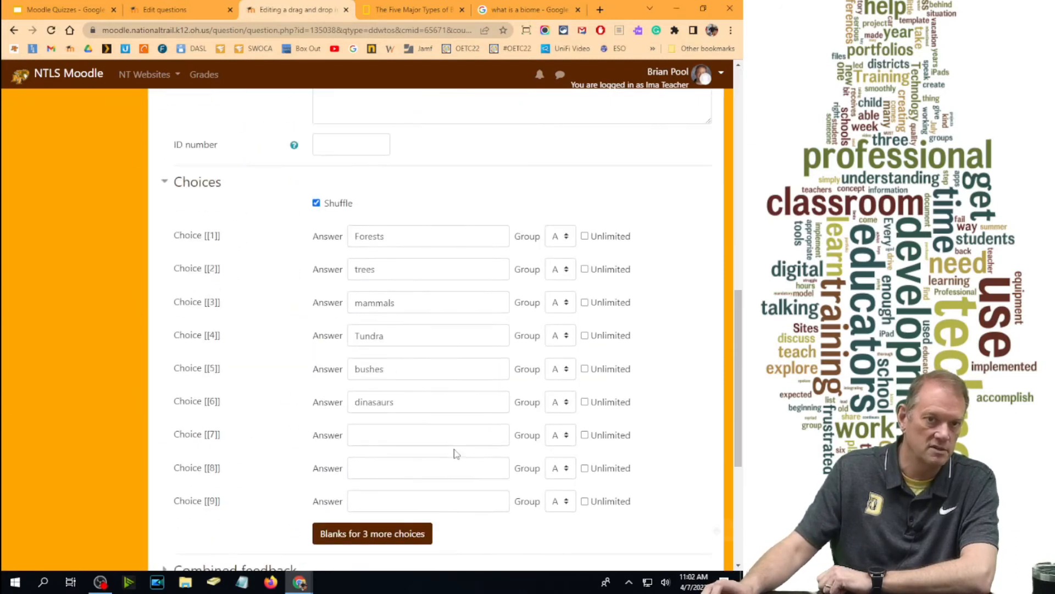
{"action": "scroll", "coordinate": [467, 472], "scroll_direction": "down", "scroll_amount": 1}
{"action": "left_click", "coordinate": [506, 492]}
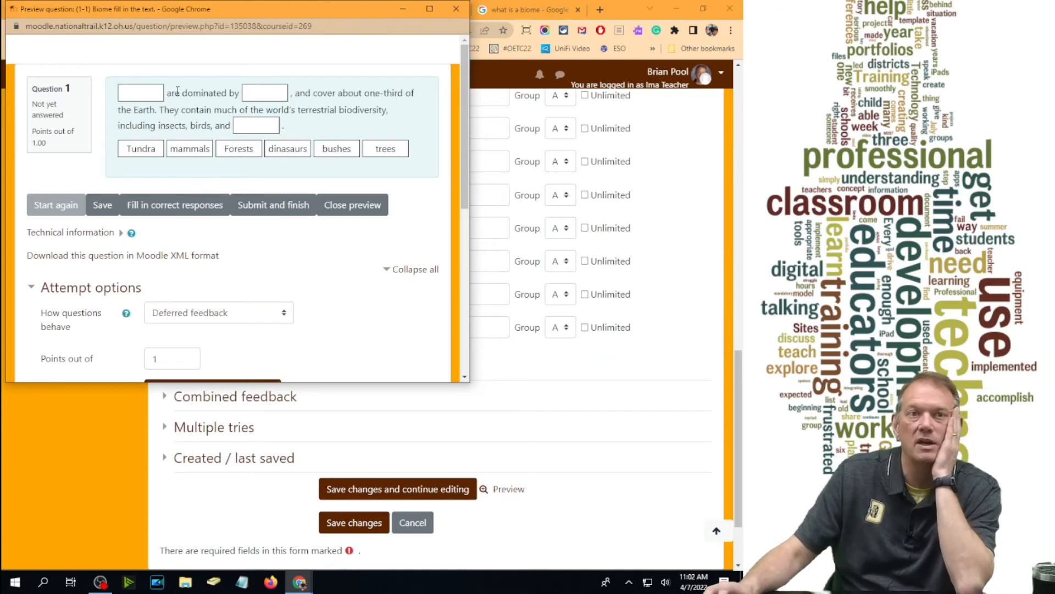
{"action": "left_click_drag", "start_coordinate": [252, 156], "coordinate": [141, 94]}
{"action": "left_click_drag", "start_coordinate": [379, 149], "coordinate": [265, 93]}
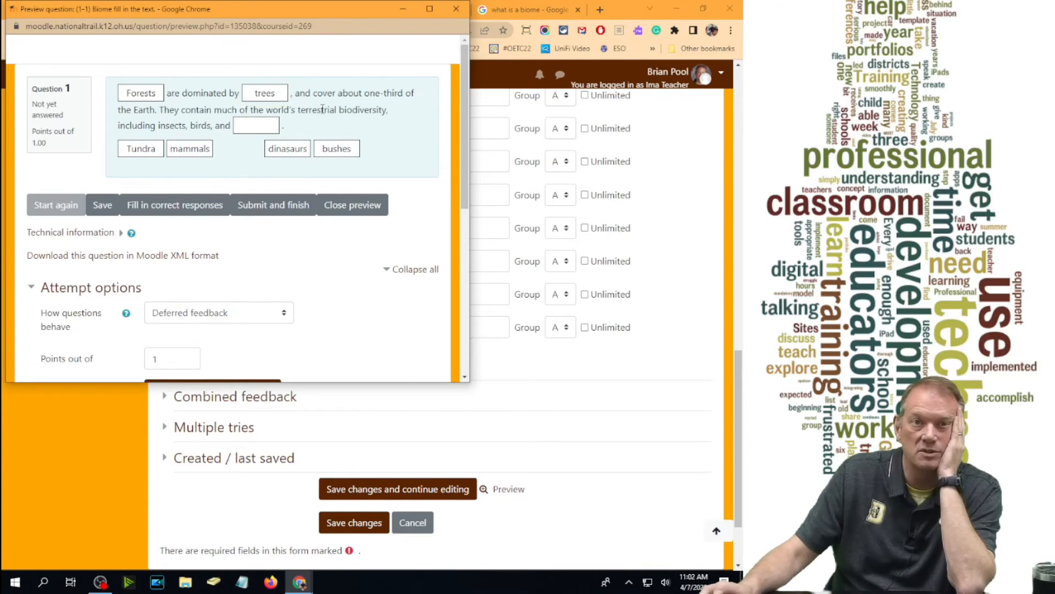
{"action": "left_click_drag", "start_coordinate": [201, 150], "coordinate": [257, 123]}
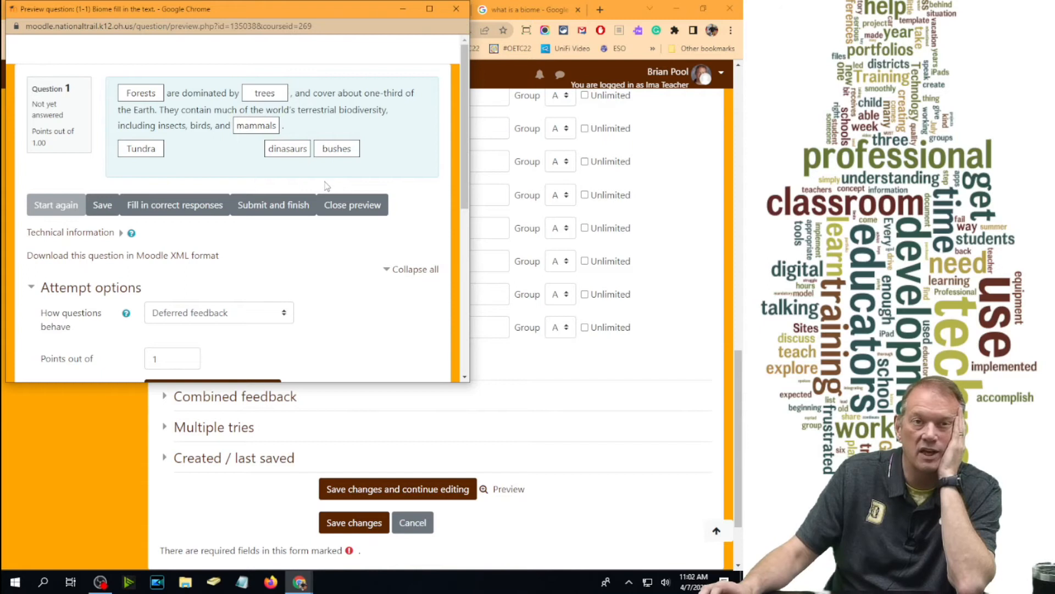
{"action": "left_click", "coordinate": [456, 9]}
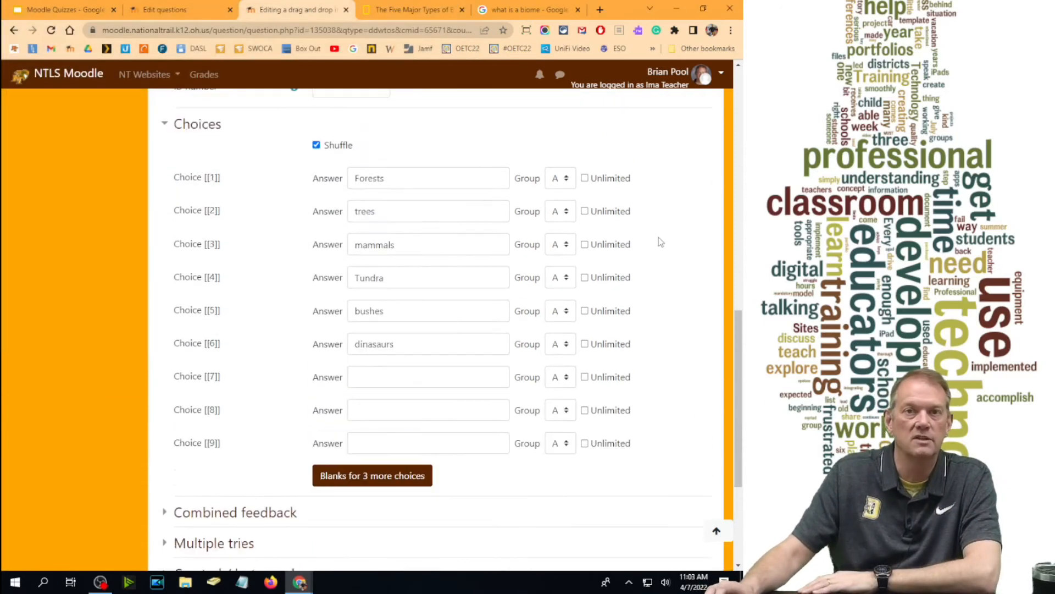
- Mark choices 1 to 6, Forests through dinasaurs, as Unlimited
{"action": "left_click", "coordinate": [585, 178]}
{"action": "left_click", "coordinate": [585, 212]}
{"action": "left_click", "coordinate": [585, 277]}
{"action": "left_click", "coordinate": [585, 310]}
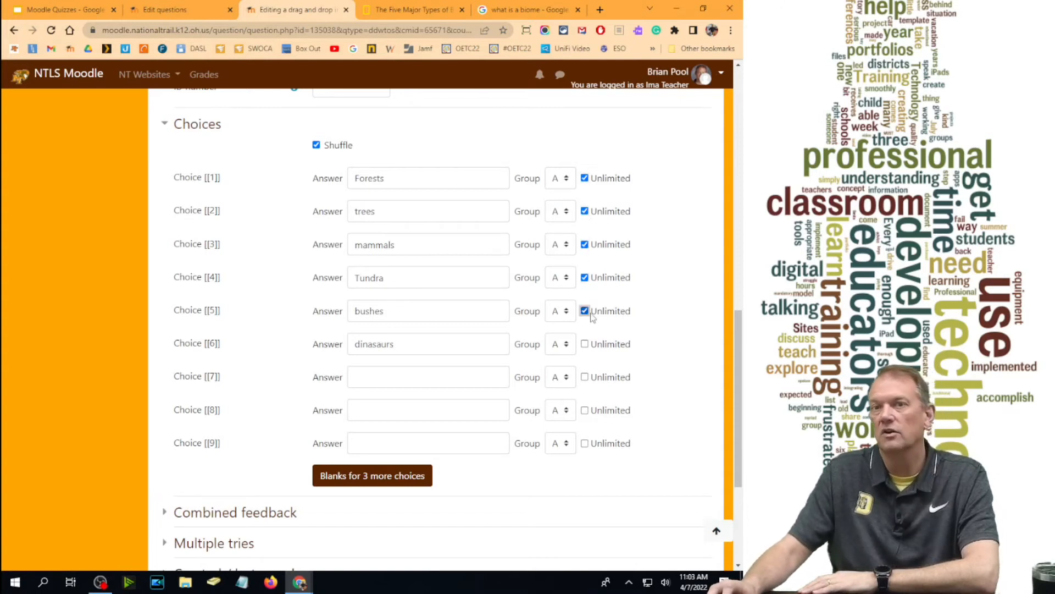
{"action": "left_click", "coordinate": [584, 343]}
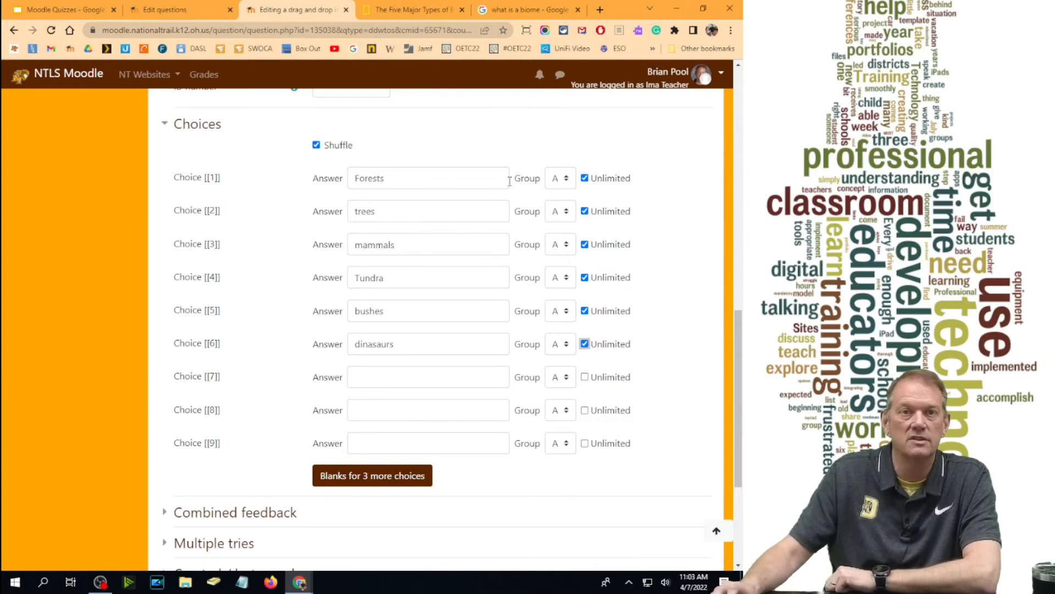
- Keep Forests and Tundra in group A and assign trees and bushes to group B
{"action": "left_click", "coordinate": [558, 177]}
{"action": "left_click", "coordinate": [427, 224]}
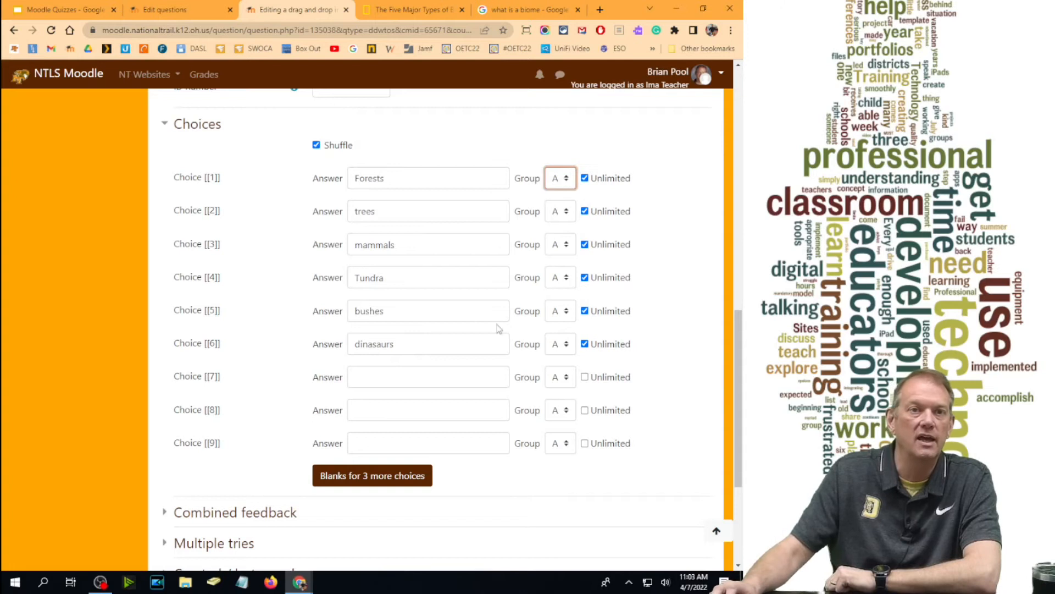
{"action": "left_click", "coordinate": [560, 277]}
{"action": "left_click", "coordinate": [556, 291]}
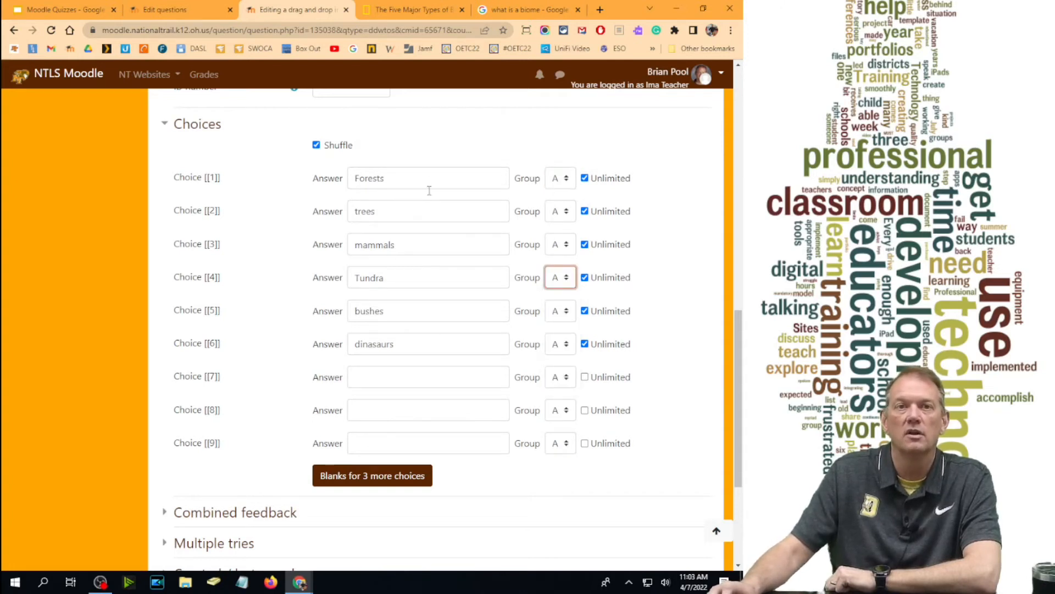
{"action": "left_click", "coordinate": [560, 211]}
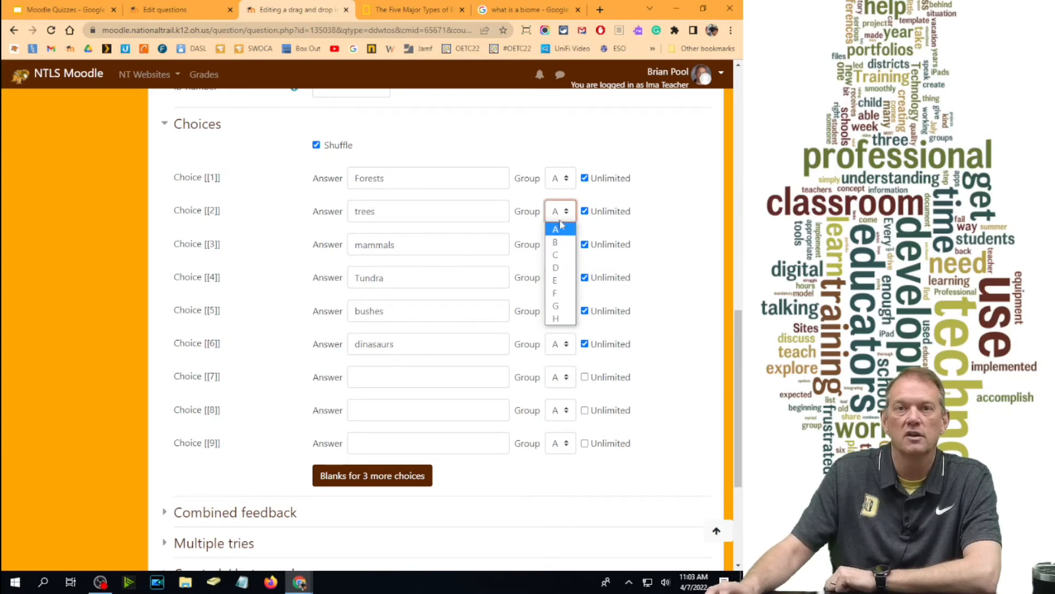
{"action": "left_click", "coordinate": [554, 238]}
{"action": "left_click", "coordinate": [561, 311]}
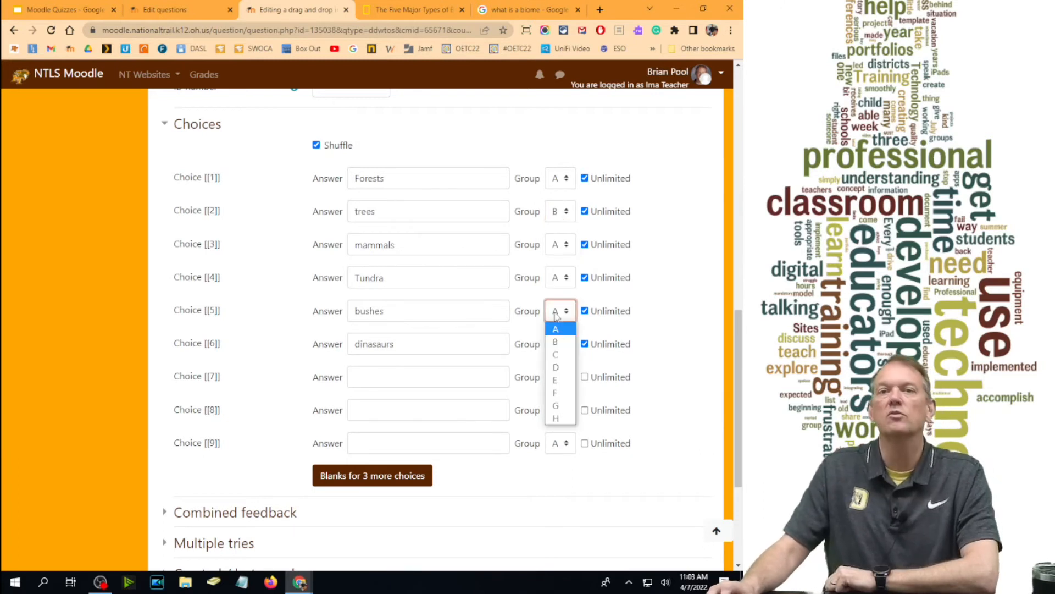
{"action": "left_click", "coordinate": [556, 336]}
- Assign mammals and dinasaurs to group C and save the question while staying in the editing form
{"action": "left_click", "coordinate": [557, 246]}
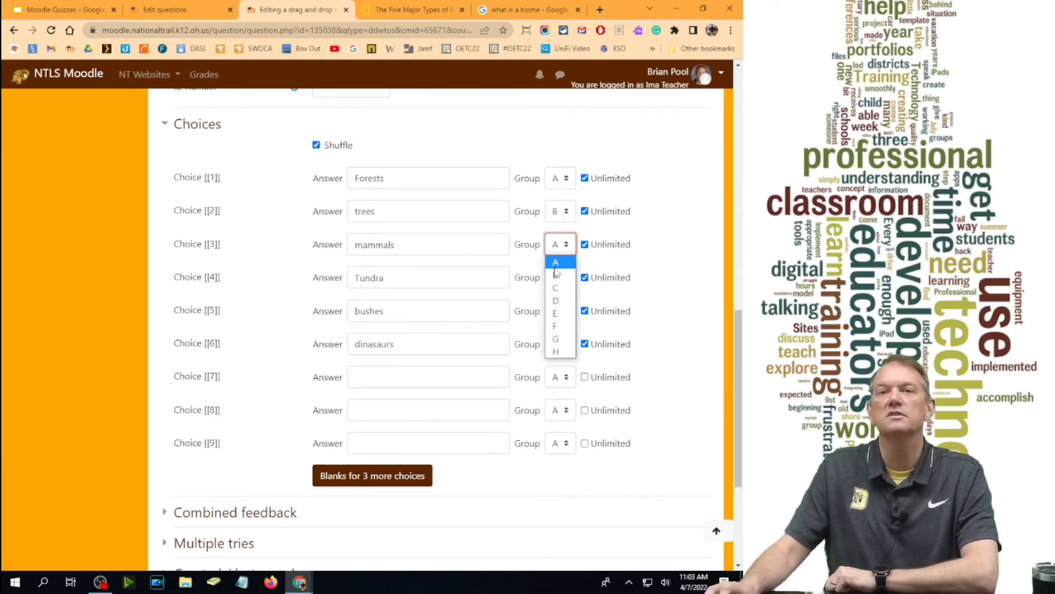
{"action": "left_click", "coordinate": [557, 289]}
{"action": "left_click", "coordinate": [565, 346]}
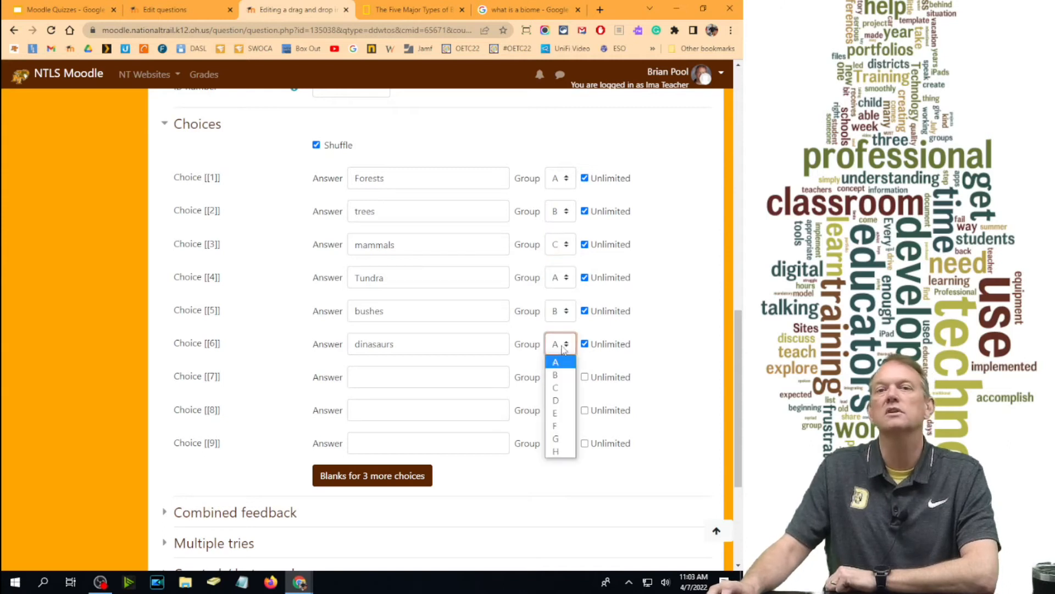
{"action": "left_click", "coordinate": [556, 401]}
{"action": "left_click", "coordinate": [559, 346]}
{"action": "left_click", "coordinate": [566, 389]}
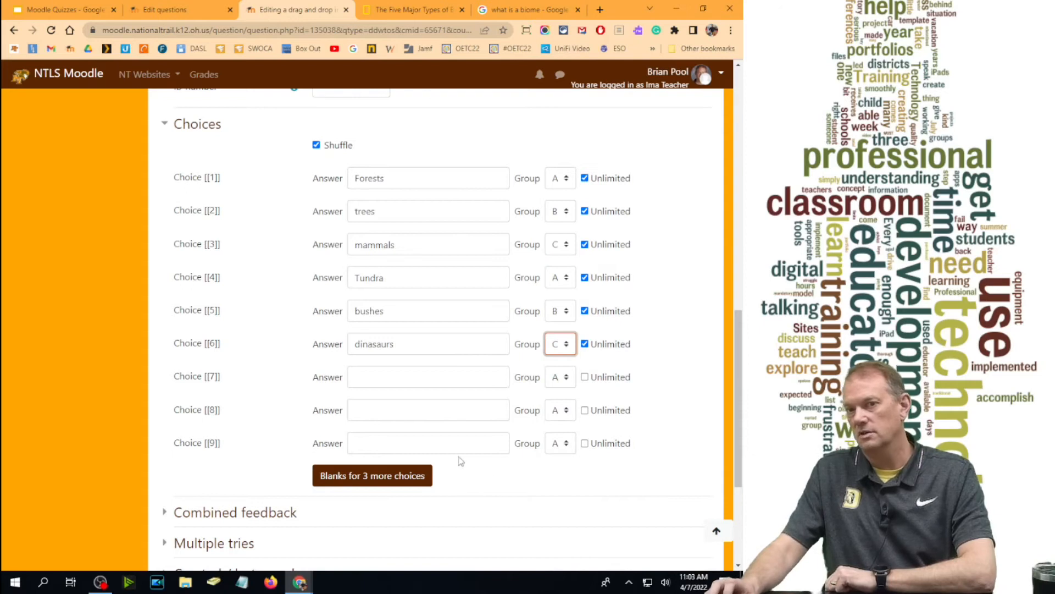
{"action": "scroll", "coordinate": [467, 451], "scroll_direction": "down", "scroll_amount": 4}
{"action": "left_click", "coordinate": [365, 392]}
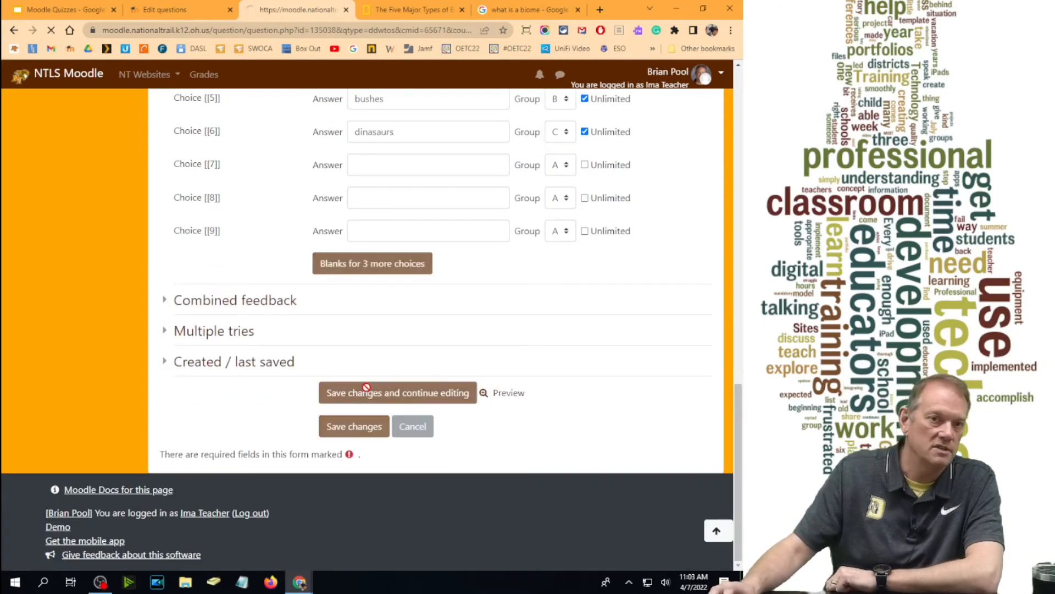
- Preview the grouped question by placing Forests, trees and mammals in the blanks, close the preview, and save the question to return to the quiz
{"action": "scroll", "coordinate": [463, 471], "scroll_direction": "down", "scroll_amount": 5}
{"action": "scroll", "coordinate": [463, 471], "scroll_direction": "down", "scroll_amount": 10}
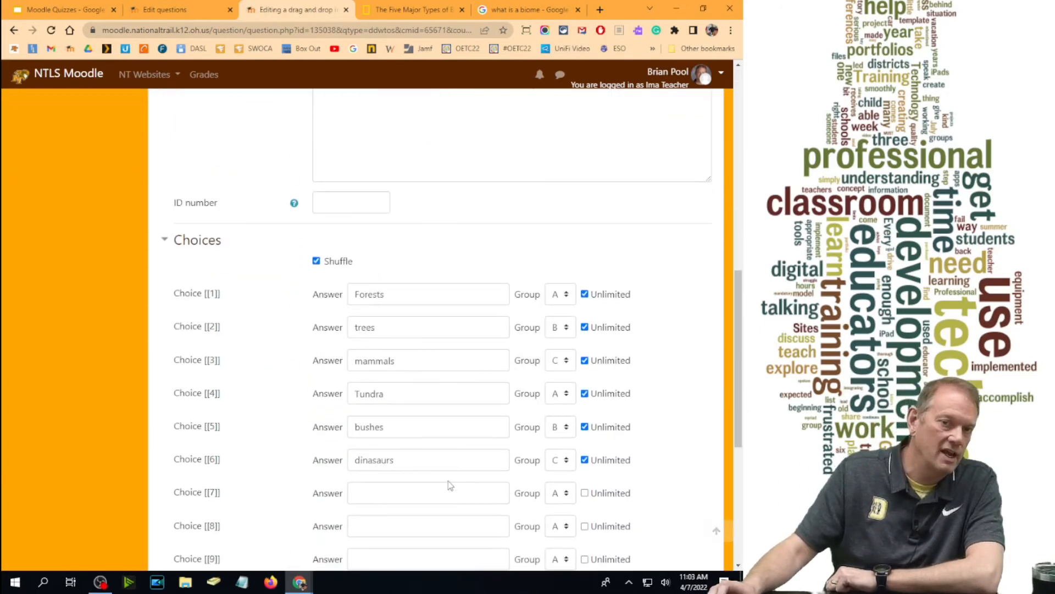
{"action": "left_click", "coordinate": [498, 489]}
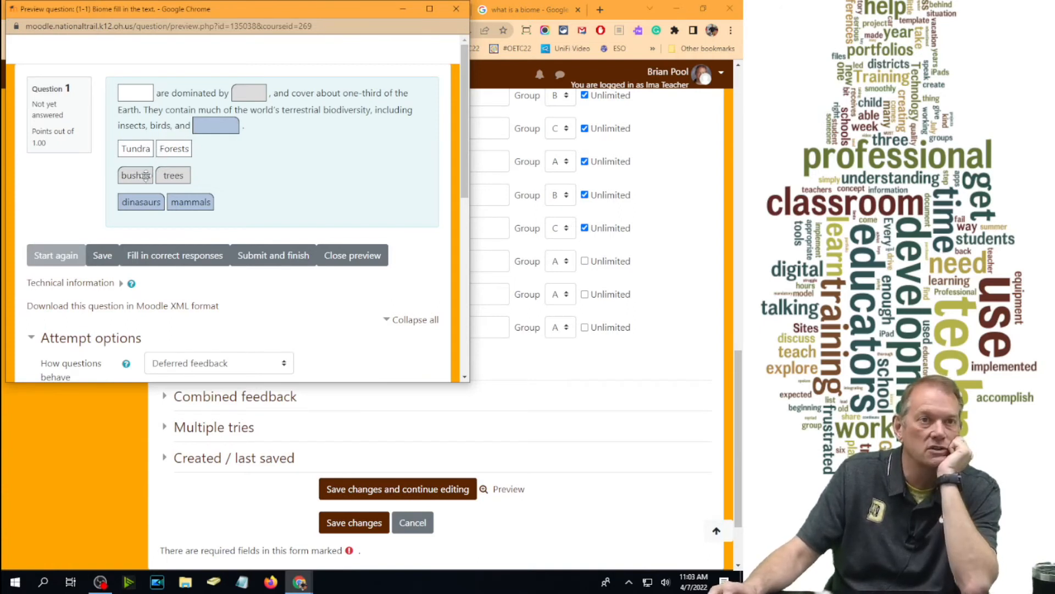
{"action": "left_click_drag", "start_coordinate": [175, 149], "coordinate": [135, 94]}
{"action": "left_click_drag", "start_coordinate": [173, 175], "coordinate": [245, 87]}
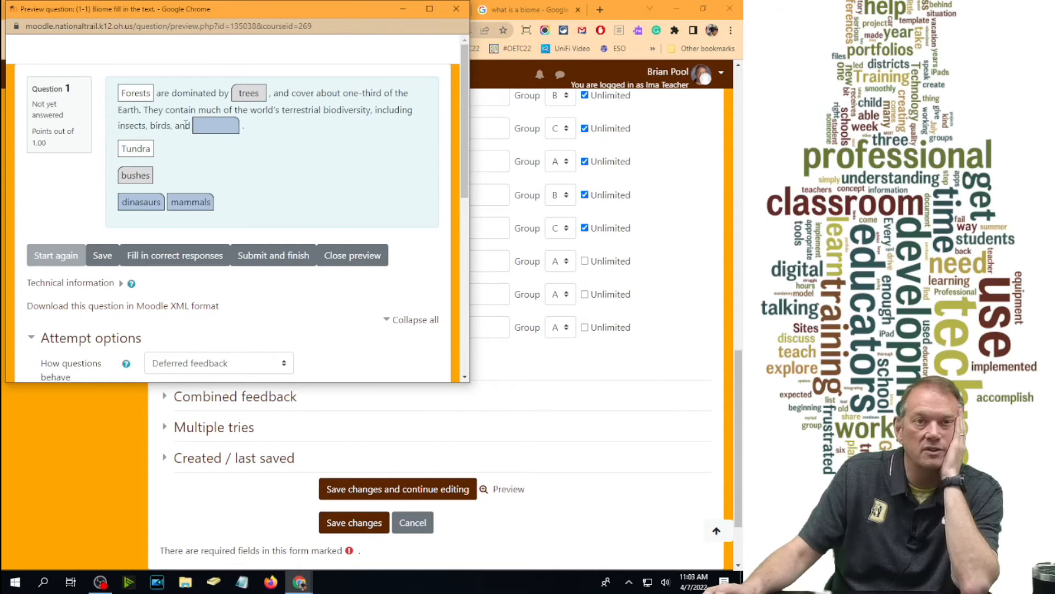
{"action": "left_click_drag", "start_coordinate": [189, 202], "coordinate": [216, 126]}
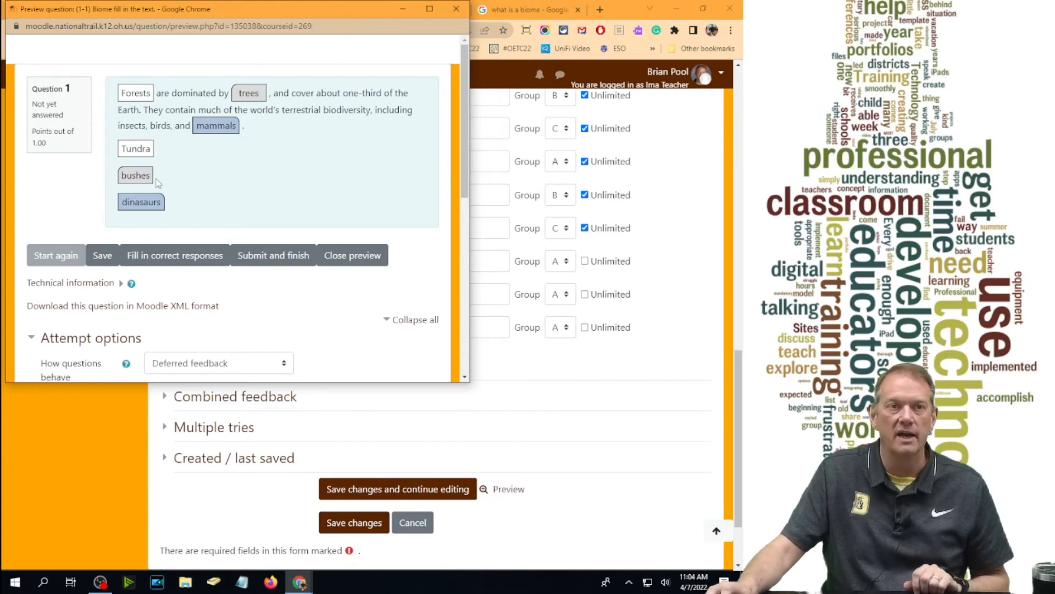
{"action": "left_click", "coordinate": [352, 255]}
{"action": "left_click", "coordinate": [361, 522]}
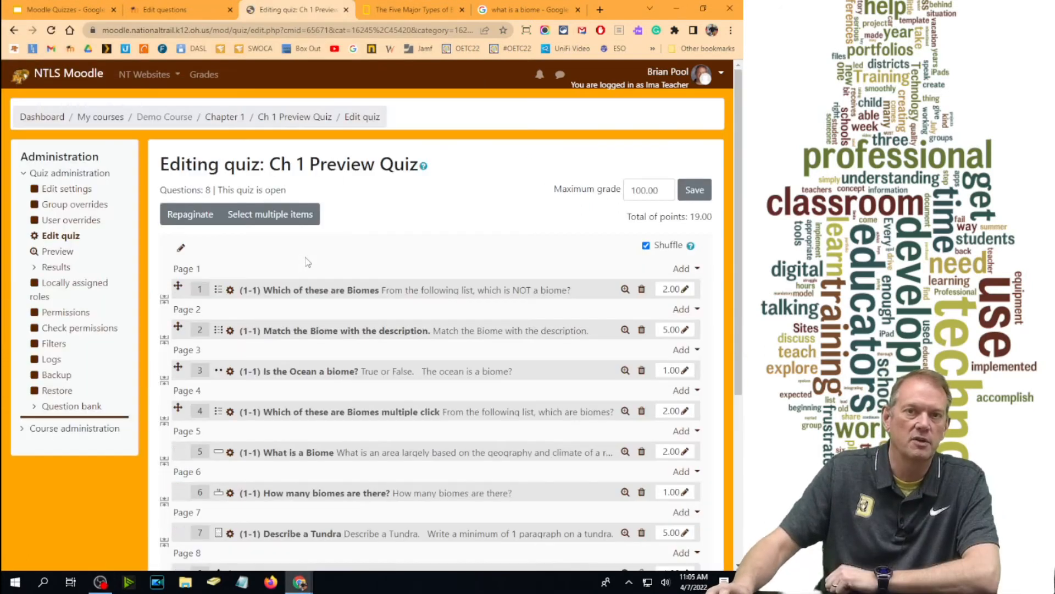
- Add a drag and drop markers question named "(1-1) Show where the biomes are..." with the text "Label the Biome with the appropriate marker."
{"action": "scroll", "coordinate": [687, 349], "scroll_direction": "down", "scroll_amount": 5}
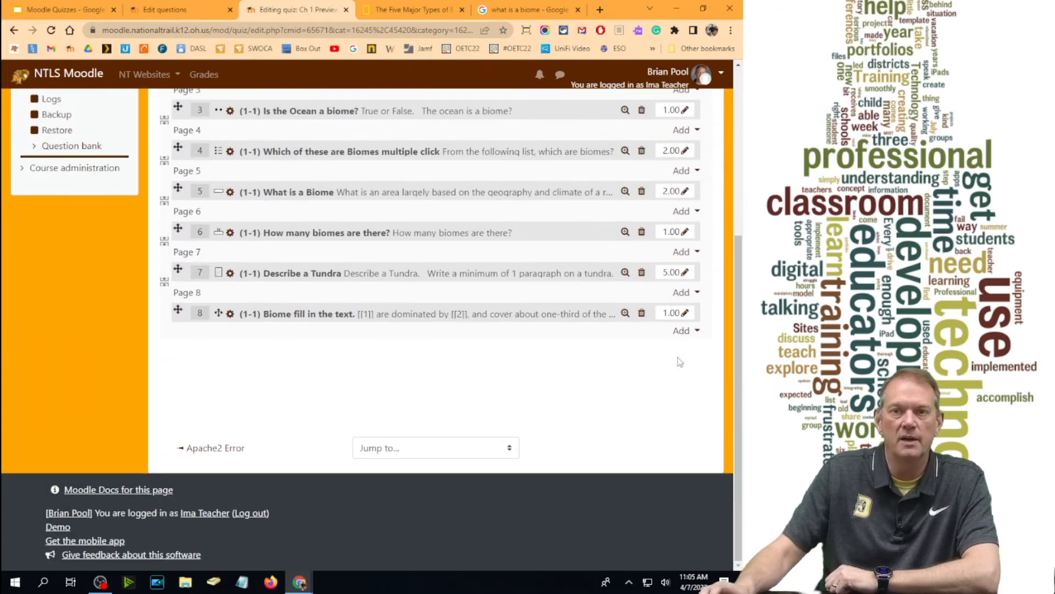
{"action": "left_click", "coordinate": [684, 332]}
{"action": "left_click", "coordinate": [637, 353]}
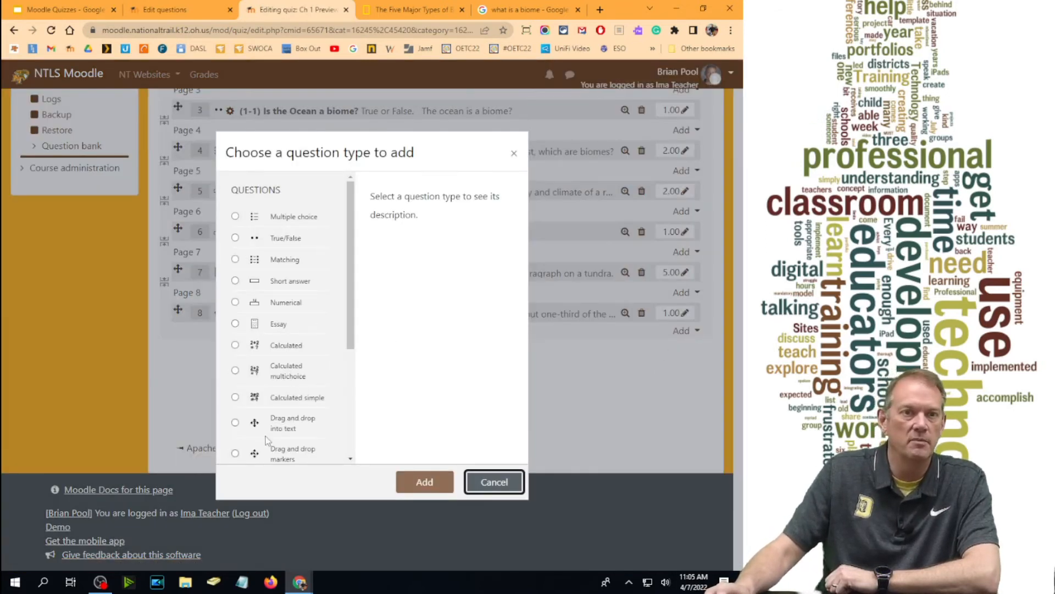
{"action": "left_click_drag", "start_coordinate": [349, 321], "coordinate": [365, 384]}
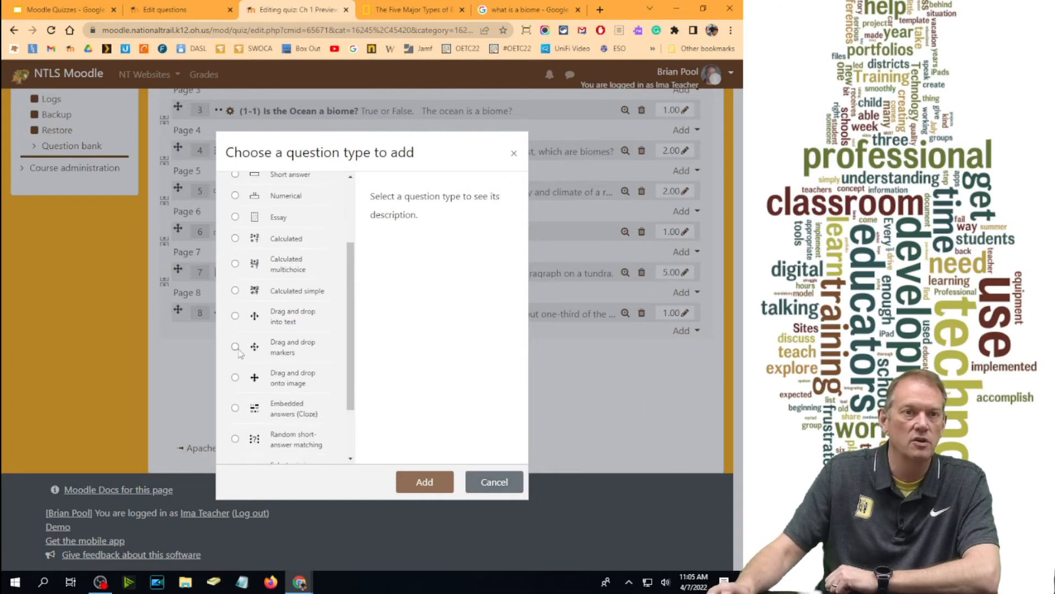
{"action": "left_click", "coordinate": [234, 346]}
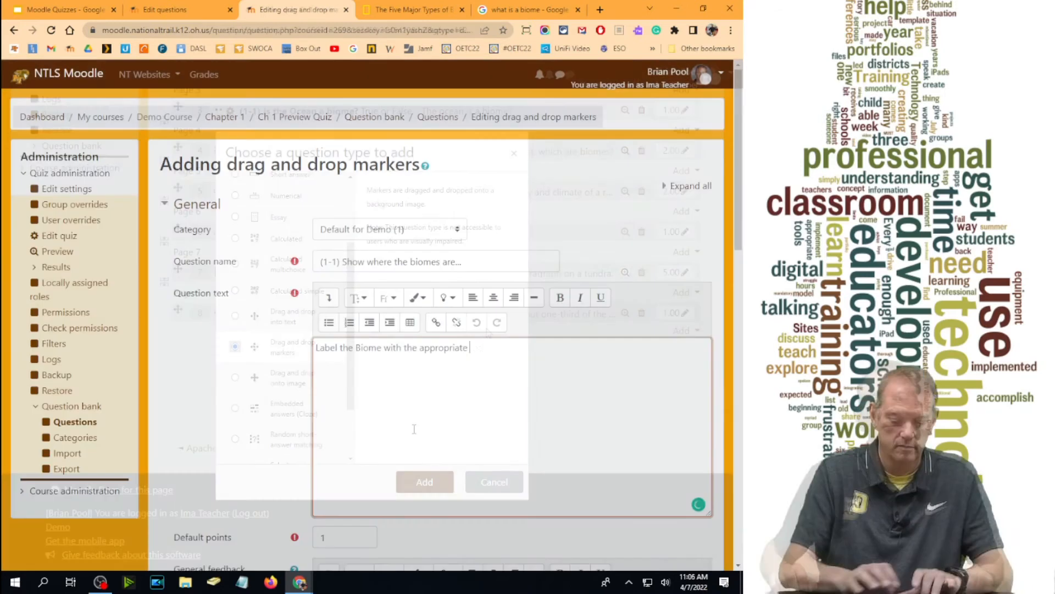
{"action": "type", "text": "ropriate marker."}
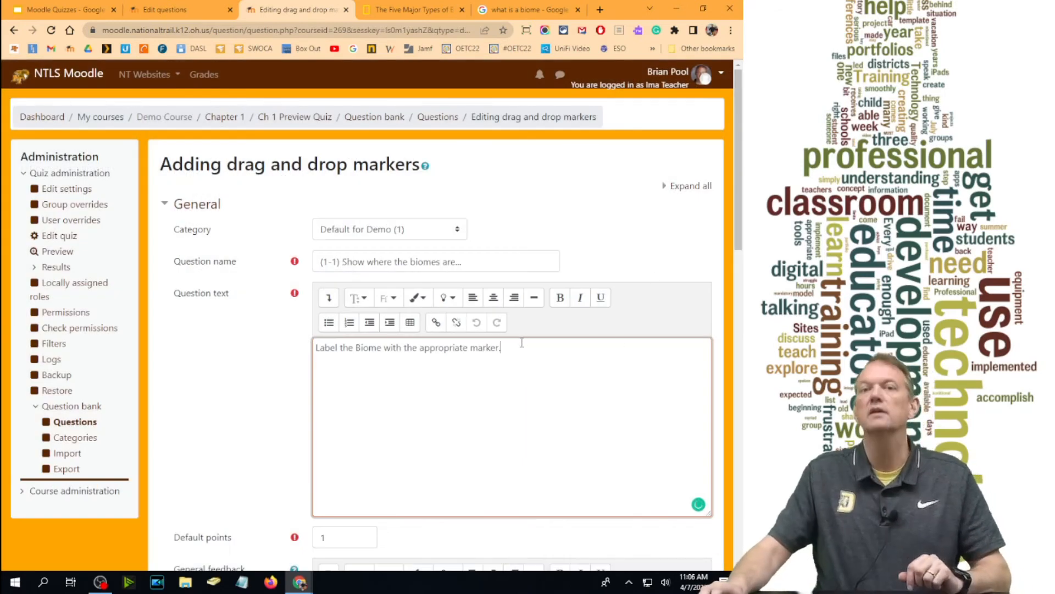
- Set the marker question's default points to 5
{"action": "scroll", "coordinate": [554, 351], "scroll_direction": "down", "scroll_amount": 3}
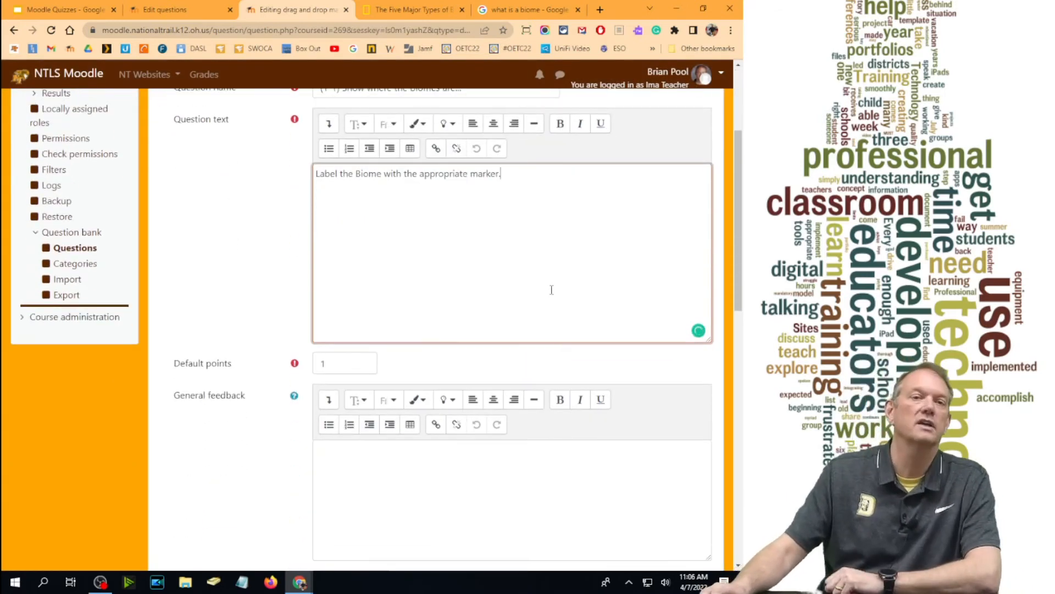
{"action": "scroll", "coordinate": [550, 289], "scroll_direction": "down", "scroll_amount": 2}
{"action": "key", "text": "Tab"}
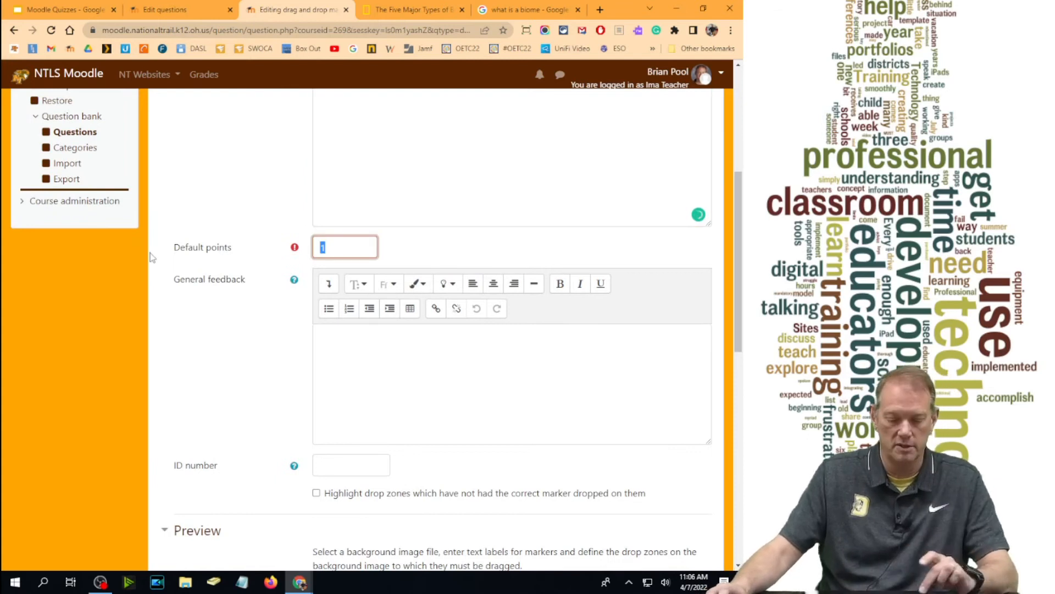
{"action": "scroll", "coordinate": [438, 297], "scroll_direction": "down", "scroll_amount": 3}
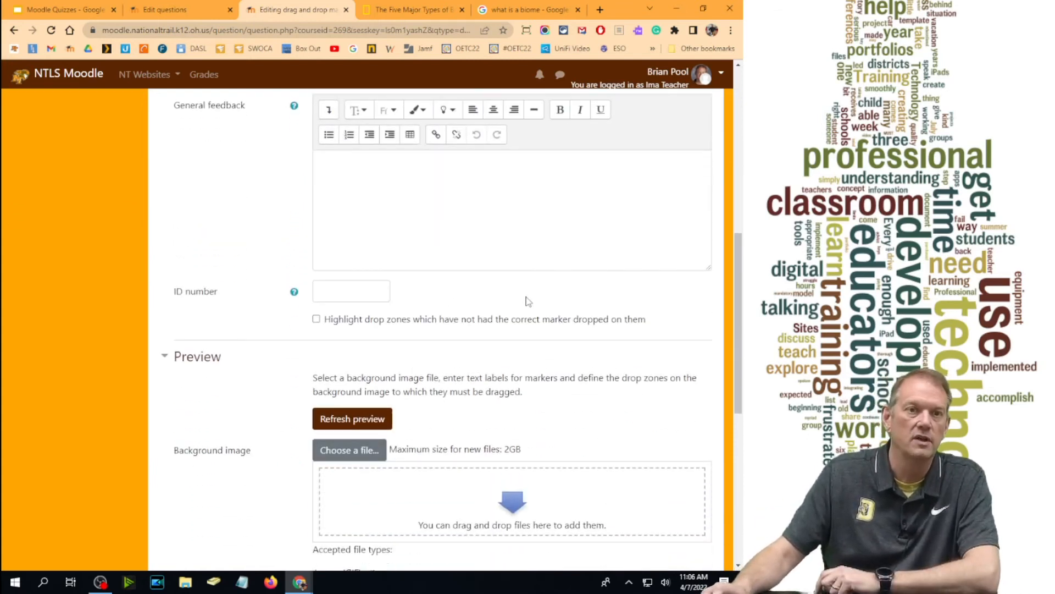
{"action": "type", "text": "5"}
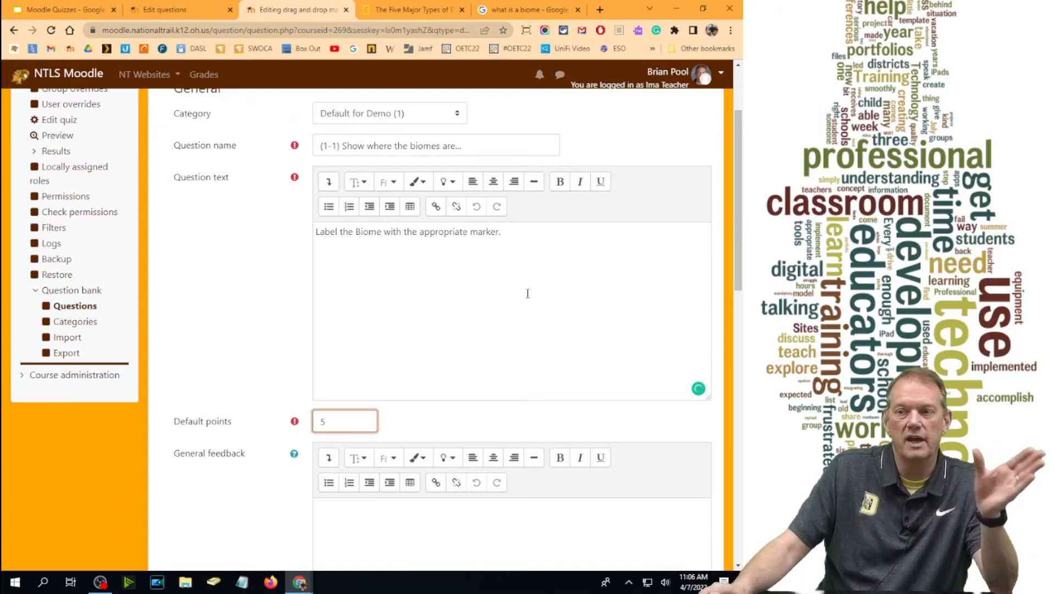
- Use Biomes.jpg as the background image and enter the shuffled markers desert, tundra, aquatic, grassland, forest and Ocean
{"action": "scroll", "coordinate": [529, 294], "scroll_direction": "down", "scroll_amount": 5}
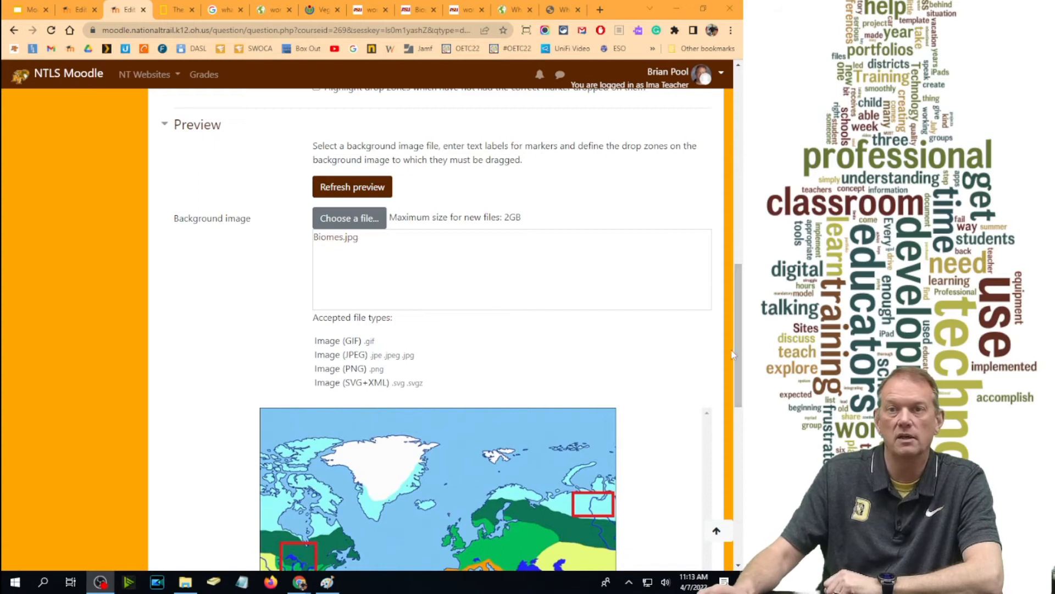
{"action": "left_click_drag", "start_coordinate": [741, 334], "coordinate": [738, 406]}
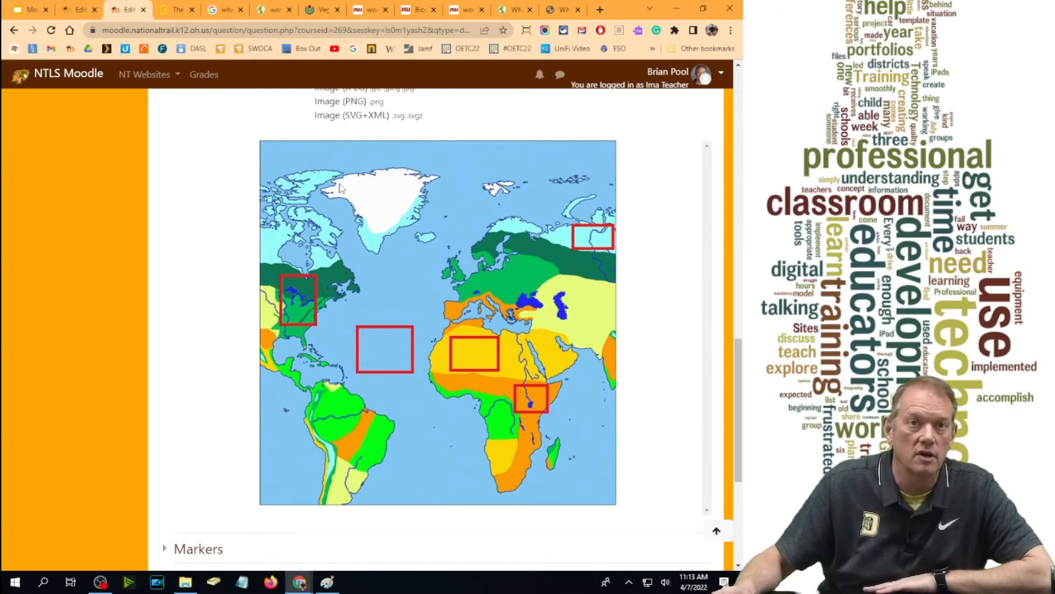
{"action": "scroll", "coordinate": [238, 385], "scroll_direction": "down", "scroll_amount": 4}
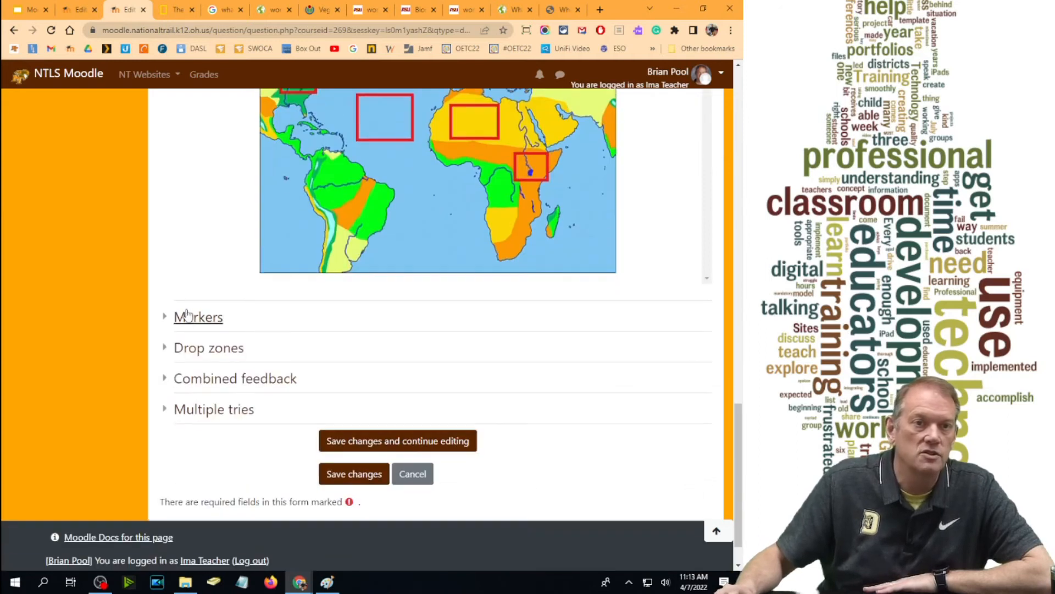
{"action": "left_click", "coordinate": [165, 317]}
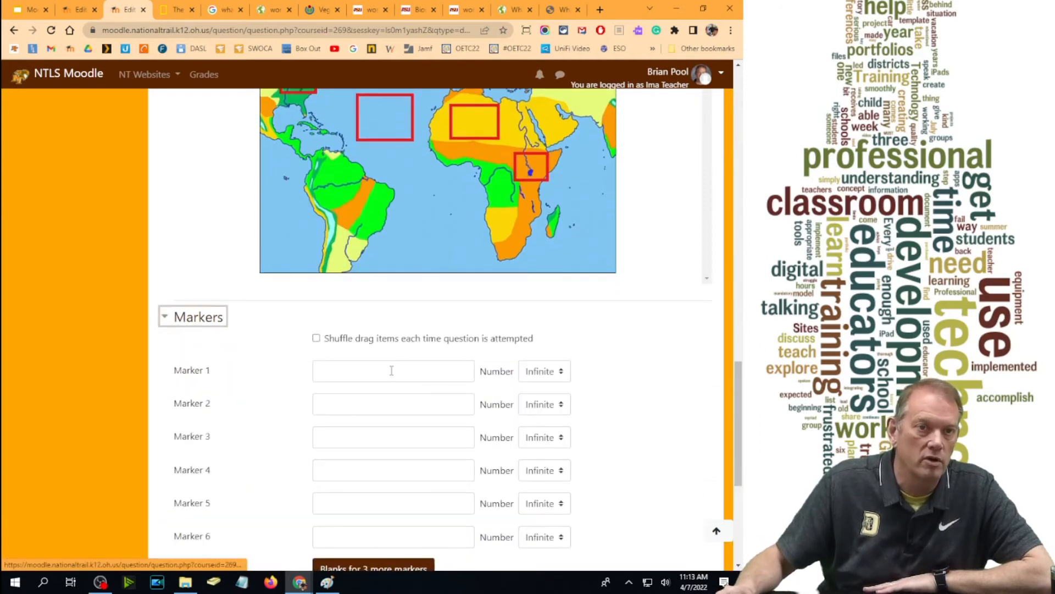
{"action": "left_click", "coordinate": [377, 370]}
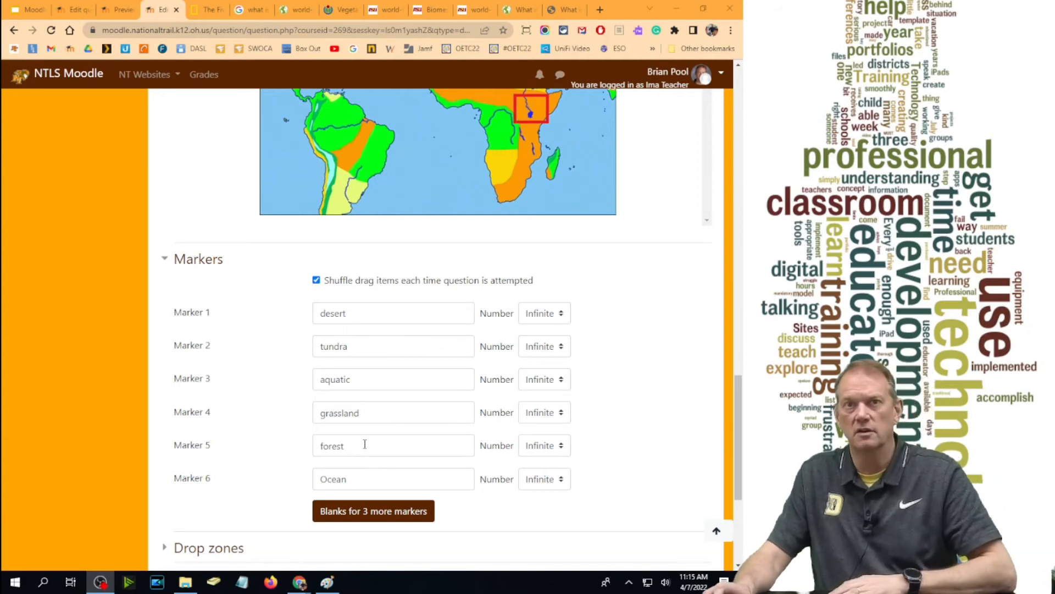
- Change the capital O in marker 6 to lowercase so it reads ocean
{"action": "left_click", "coordinate": [324, 480]}
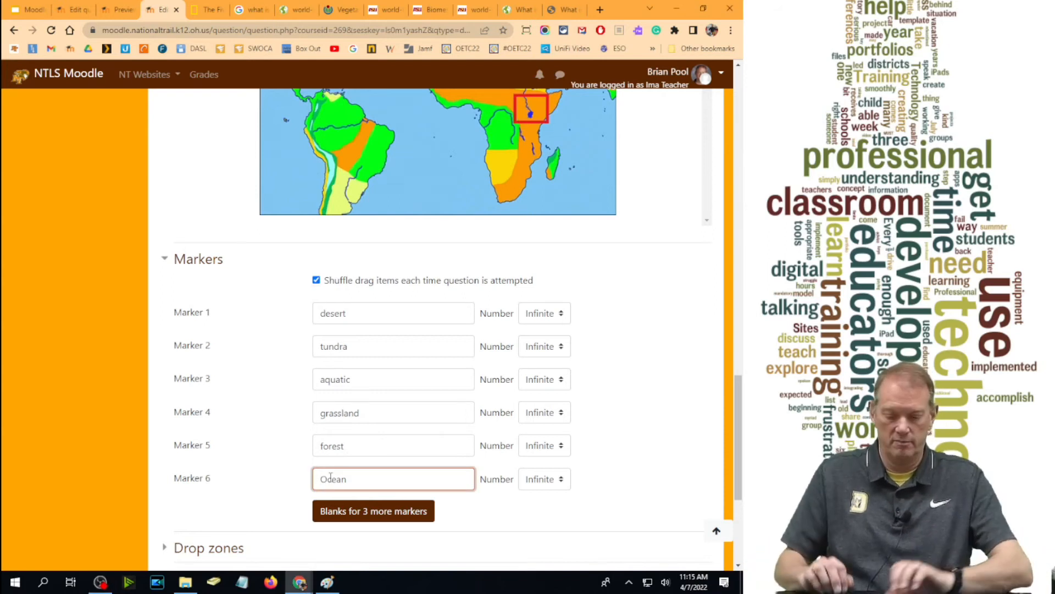
{"action": "key", "text": "BackSpace"}
{"action": "type", "text": "o"}
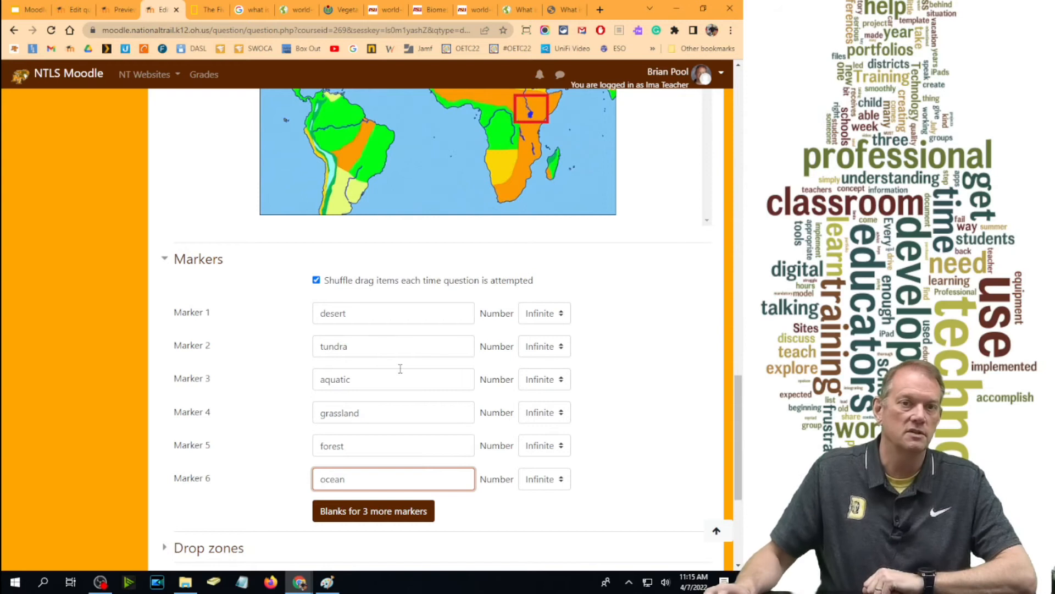
- Try limiting the desert marker to 1 use and return its number to Infinite
{"action": "left_click", "coordinate": [552, 314]}
{"action": "left_click", "coordinate": [540, 345]}
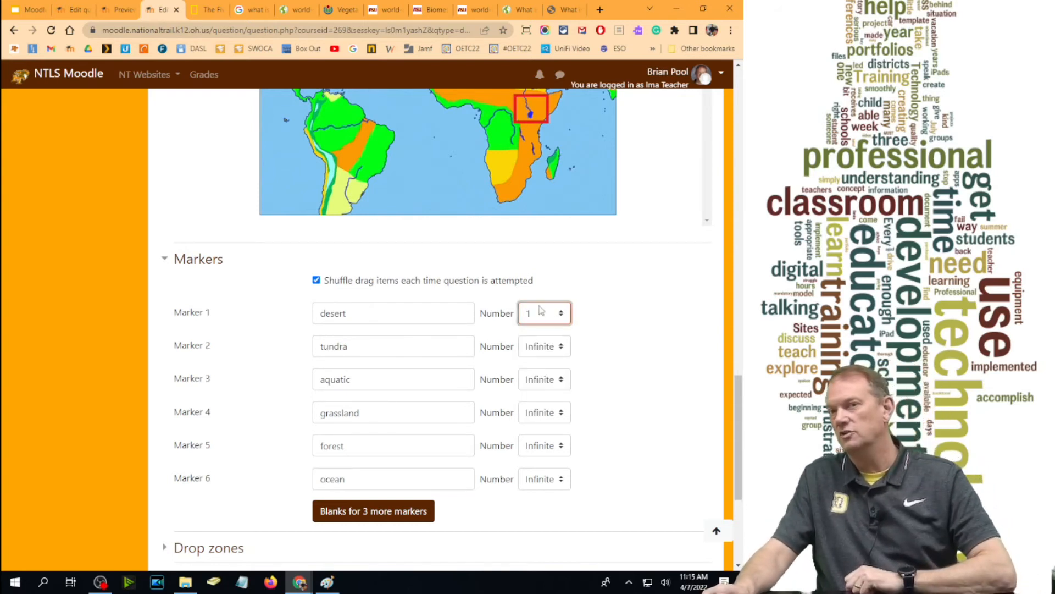
{"action": "left_click", "coordinate": [541, 312]}
{"action": "left_click", "coordinate": [538, 335]}
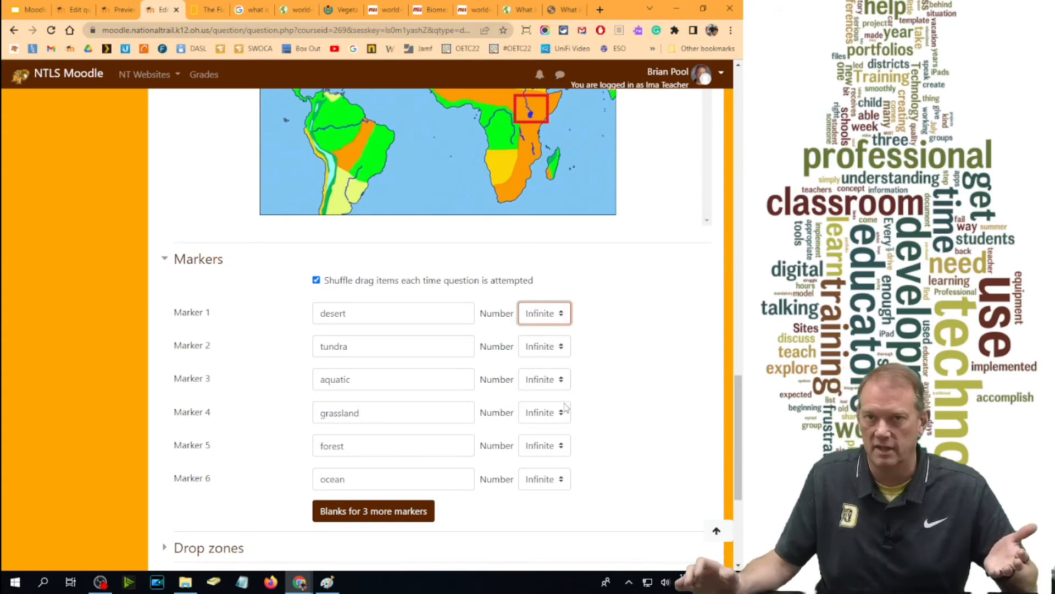
{"action": "scroll", "coordinate": [365, 403], "scroll_direction": "down", "scroll_amount": 3}
{"action": "scroll", "coordinate": [365, 401], "scroll_direction": "up", "scroll_amount": 3}
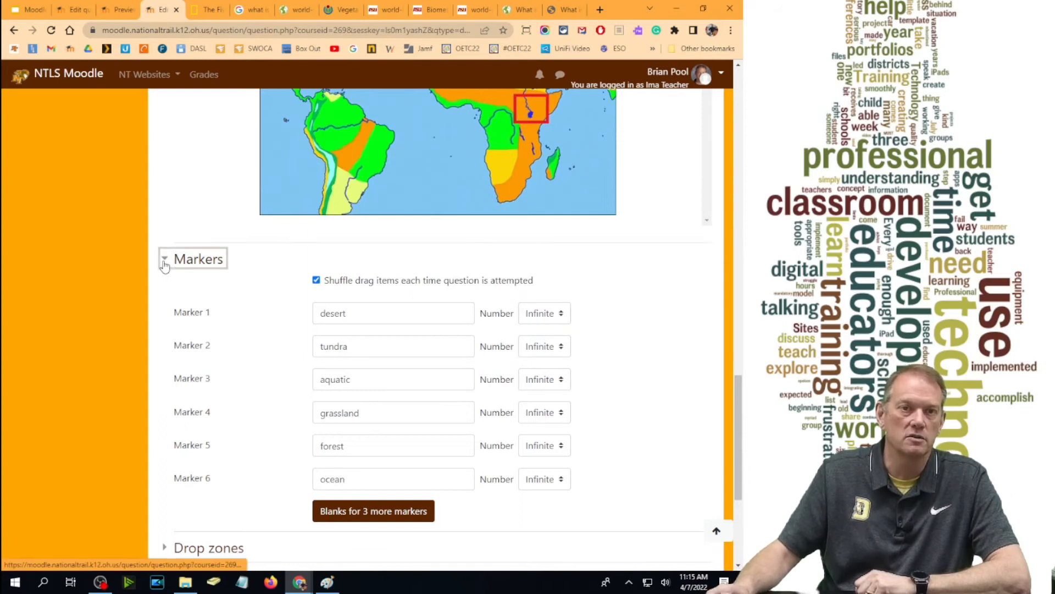
- Make drop zone 1 a rectangle and fit it over the red box in eastern North America, about 59 by 86 at 37,231
{"action": "left_click", "coordinate": [164, 263]}
{"action": "left_click", "coordinate": [164, 301]}
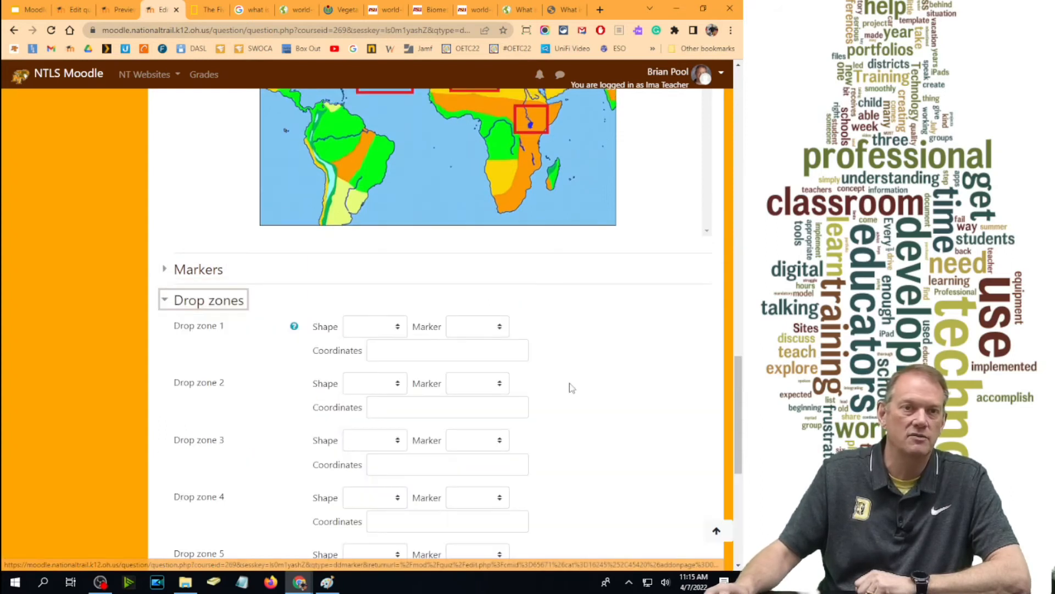
{"action": "left_click", "coordinate": [392, 329]}
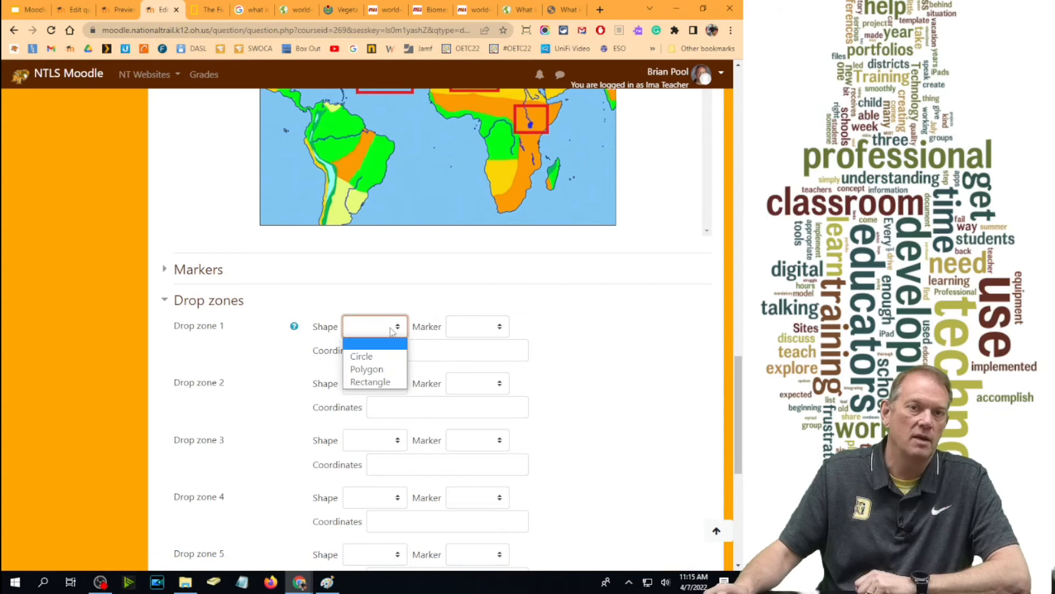
{"action": "left_click", "coordinate": [371, 383]}
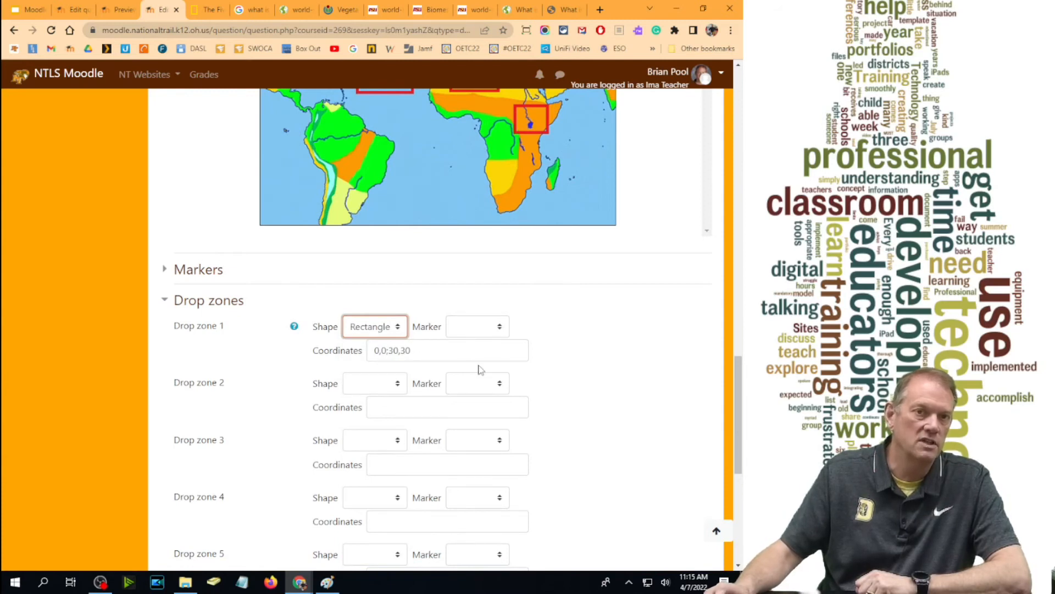
{"action": "scroll", "coordinate": [476, 368], "scroll_direction": "up", "scroll_amount": 4}
{"action": "scroll", "coordinate": [481, 370], "scroll_direction": "up", "scroll_amount": 1}
{"action": "scroll", "coordinate": [479, 366], "scroll_direction": "down", "scroll_amount": 1}
{"action": "left_click", "coordinate": [267, 102]}
{"action": "left_click_drag", "start_coordinate": [268, 103], "coordinate": [317, 279]}
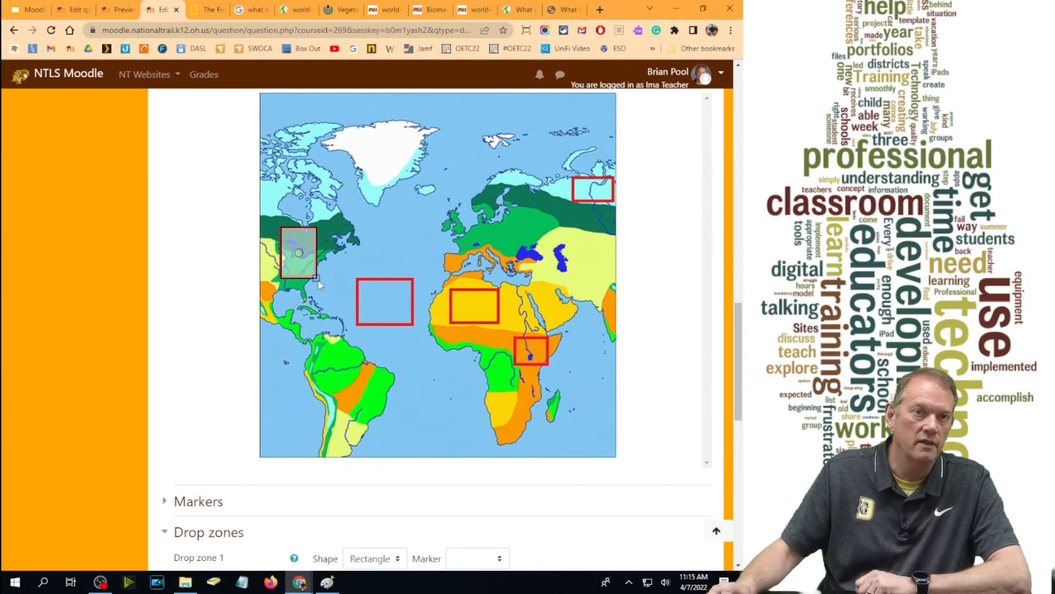
- Assign the forest marker to drop zone 1 and check its label on the map
{"action": "scroll", "coordinate": [408, 289], "scroll_direction": "down", "scroll_amount": 3}
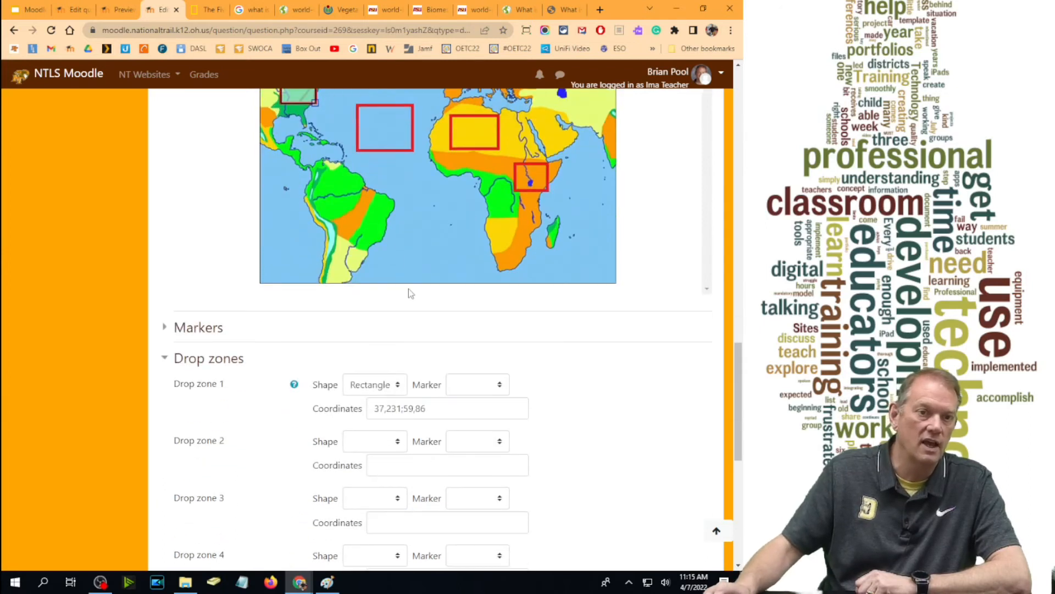
{"action": "left_click", "coordinate": [491, 386]}
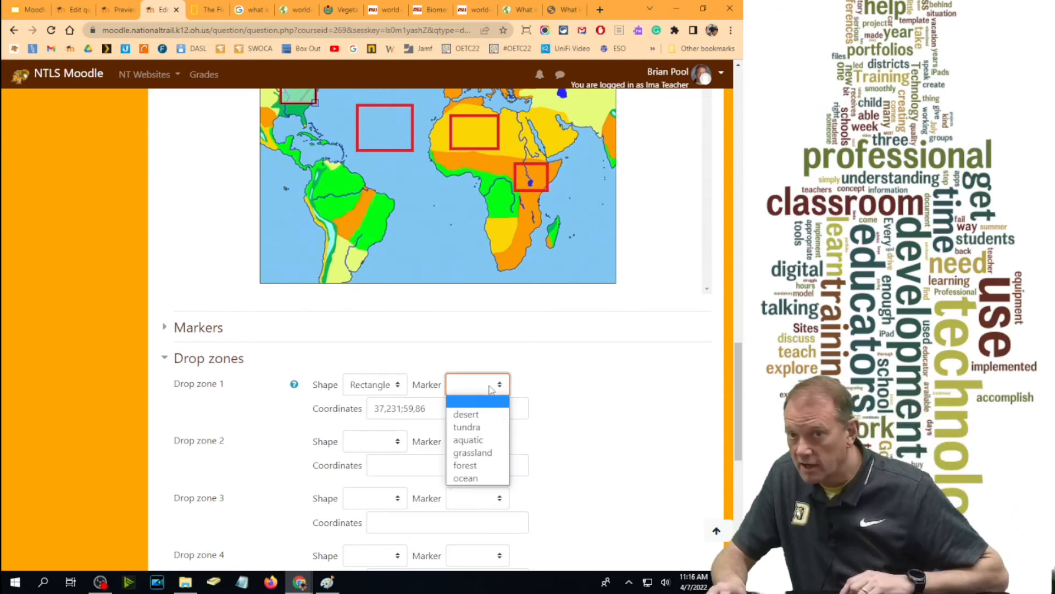
{"action": "left_click", "coordinate": [467, 466]}
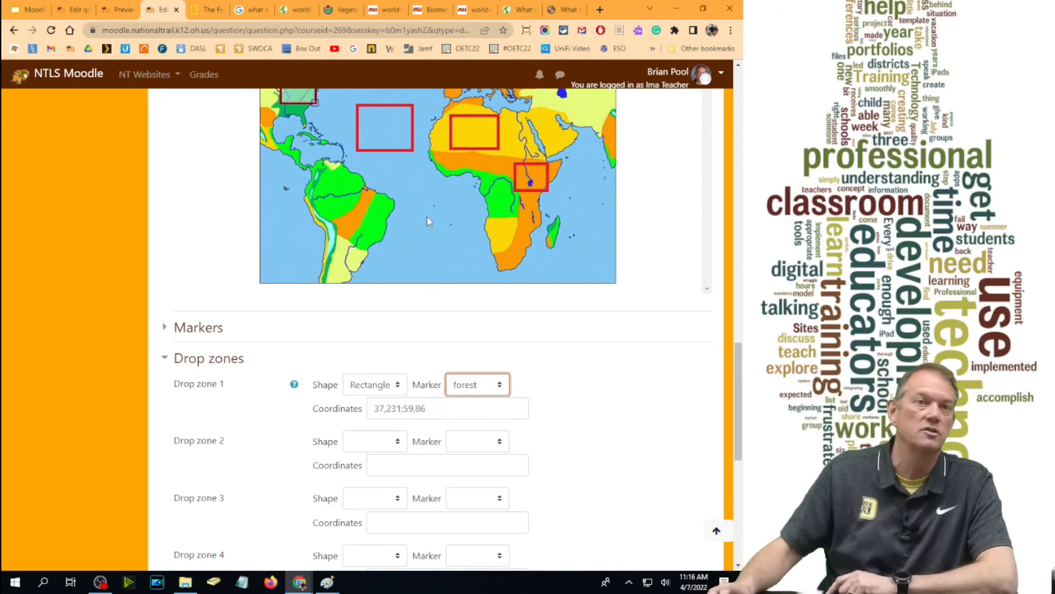
{"action": "scroll", "coordinate": [318, 213], "scroll_direction": "up", "scroll_amount": 3}
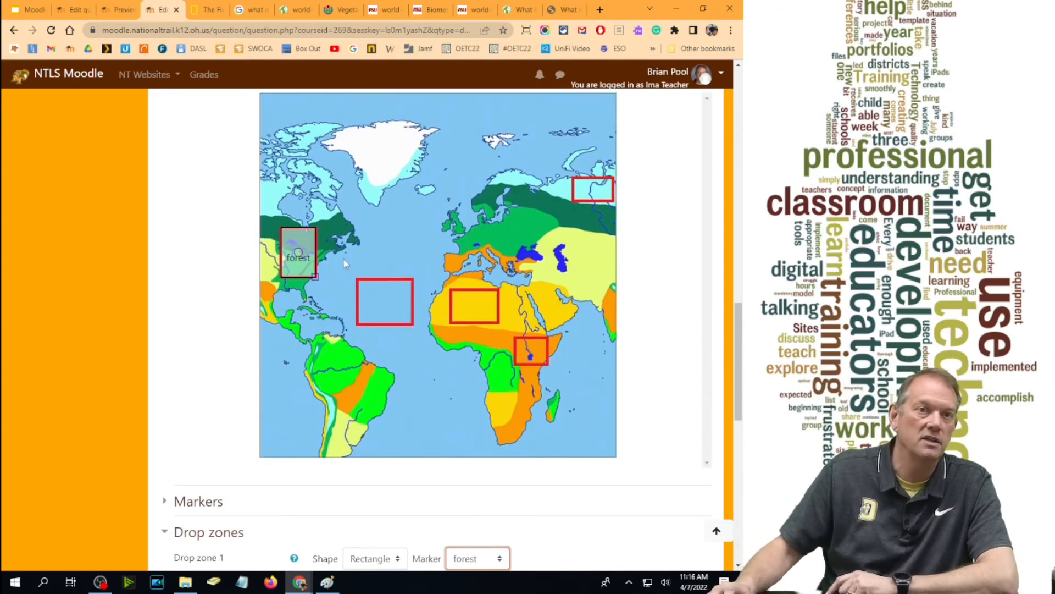
- Make drop zone 2 a rectangle and move it across the map toward the red box in northern Russia
{"action": "scroll", "coordinate": [548, 265], "scroll_direction": "down", "scroll_amount": 4}
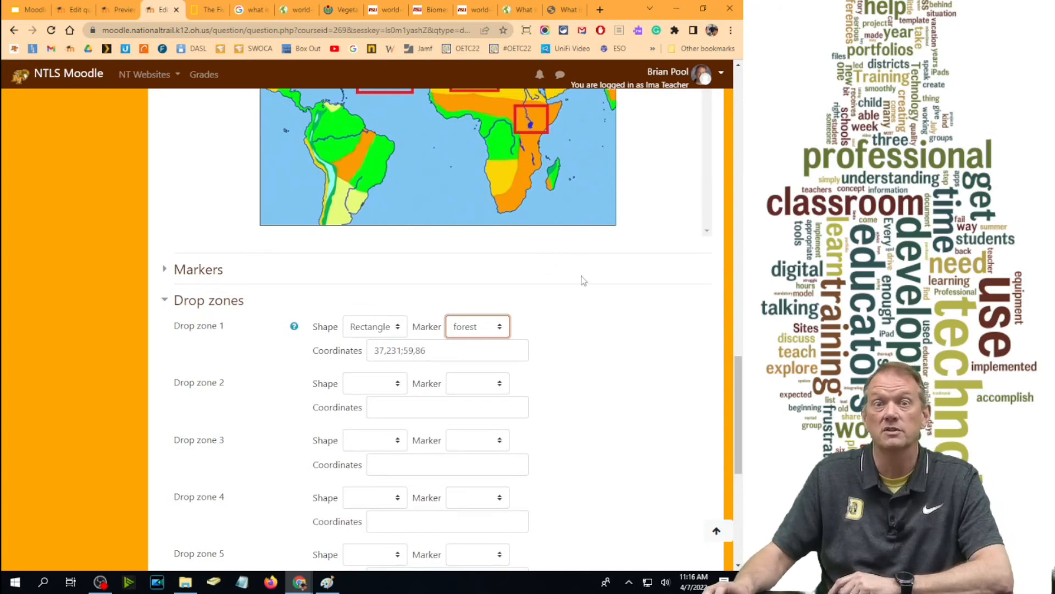
{"action": "left_click", "coordinate": [356, 384]}
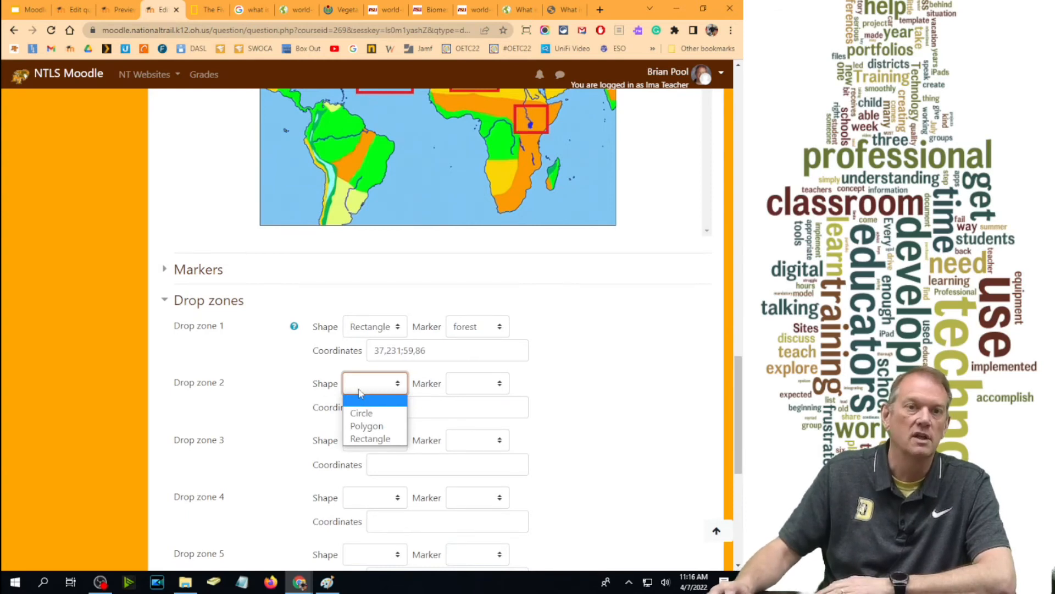
{"action": "left_click", "coordinate": [387, 439]}
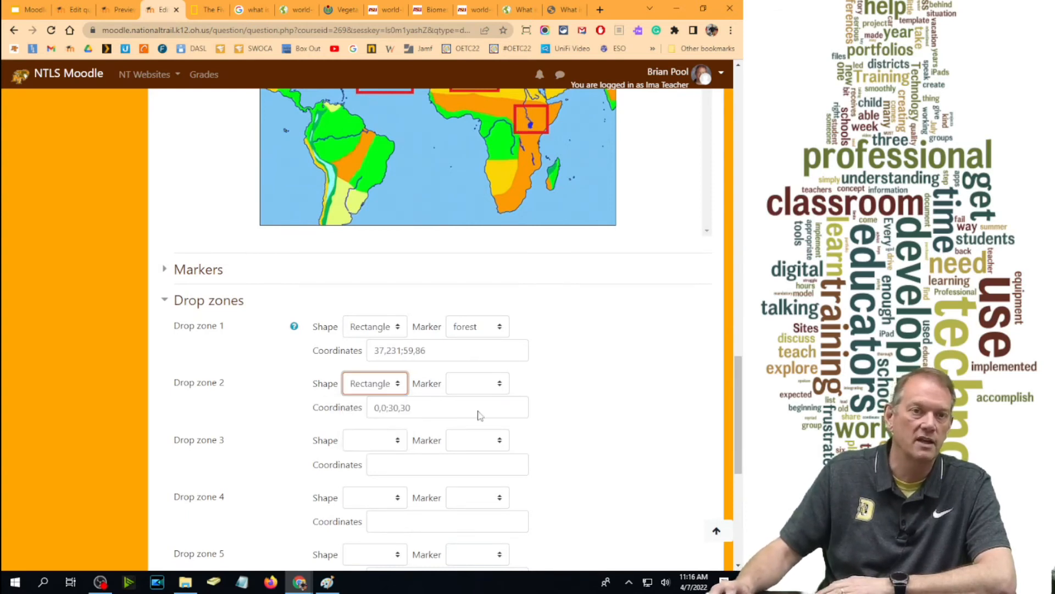
{"action": "scroll", "coordinate": [481, 347], "scroll_direction": "up", "scroll_amount": 6}
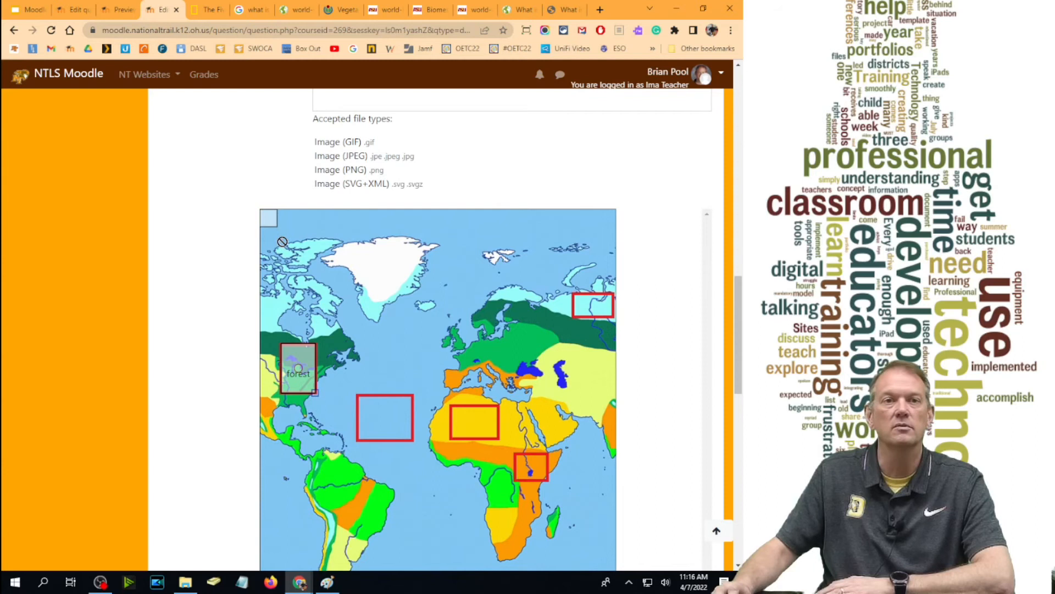
{"action": "left_click", "coordinate": [271, 218]}
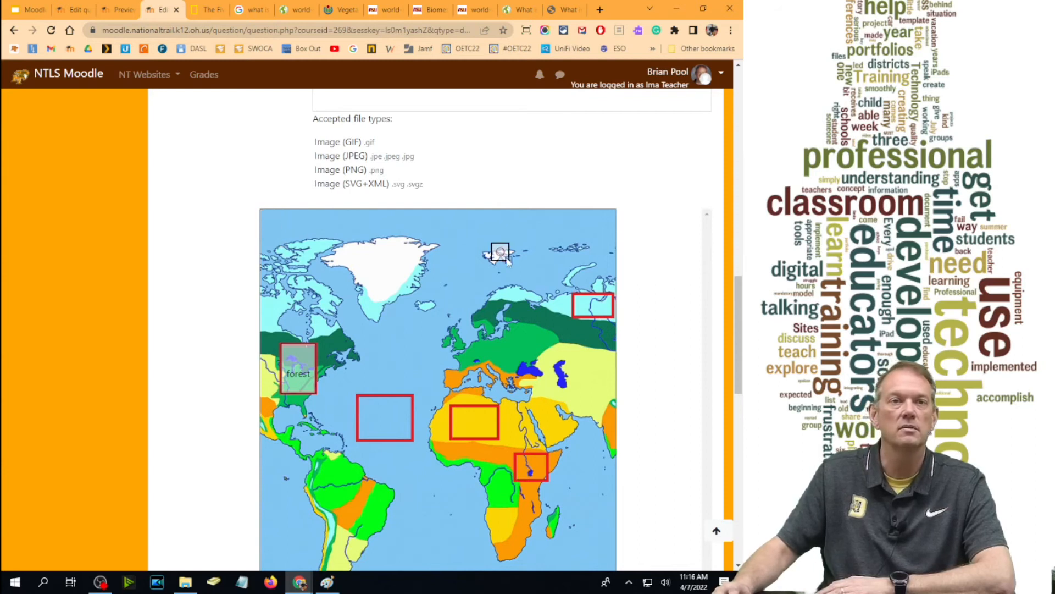
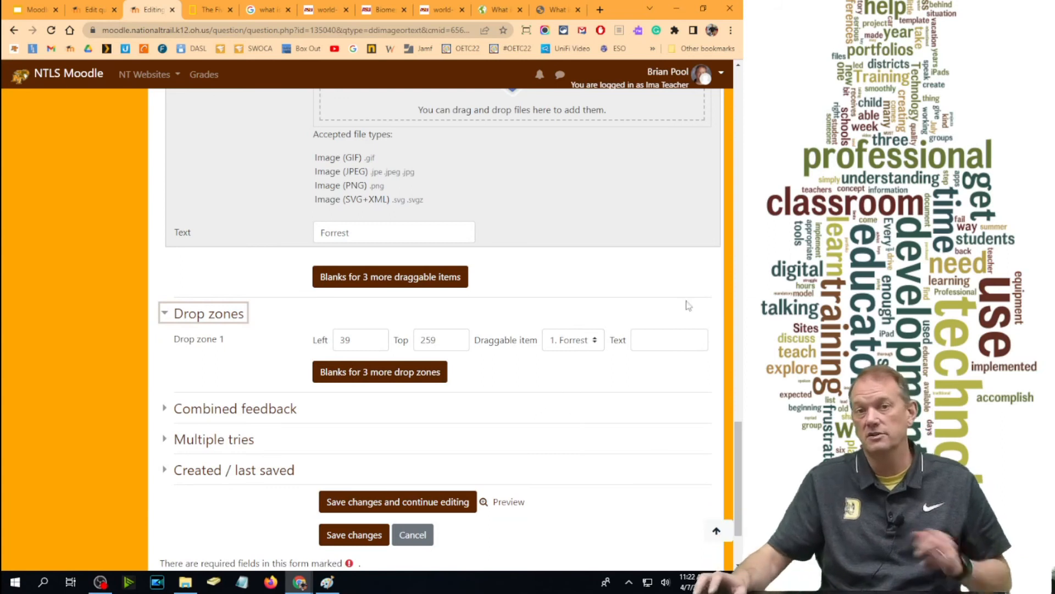
{"action": "scroll", "coordinate": [603, 374], "scroll_direction": "up", "scroll_amount": 10}
{"action": "scroll", "coordinate": [459, 361], "scroll_direction": "down", "scroll_amount": 5}
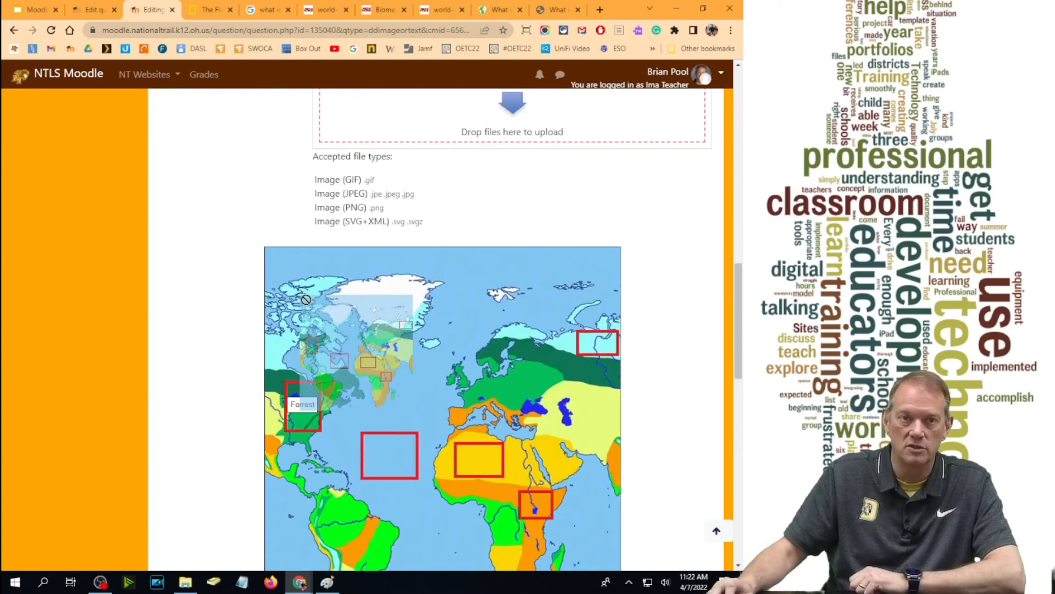
{"action": "scroll", "coordinate": [422, 361], "scroll_direction": "down", "scroll_amount": 10}
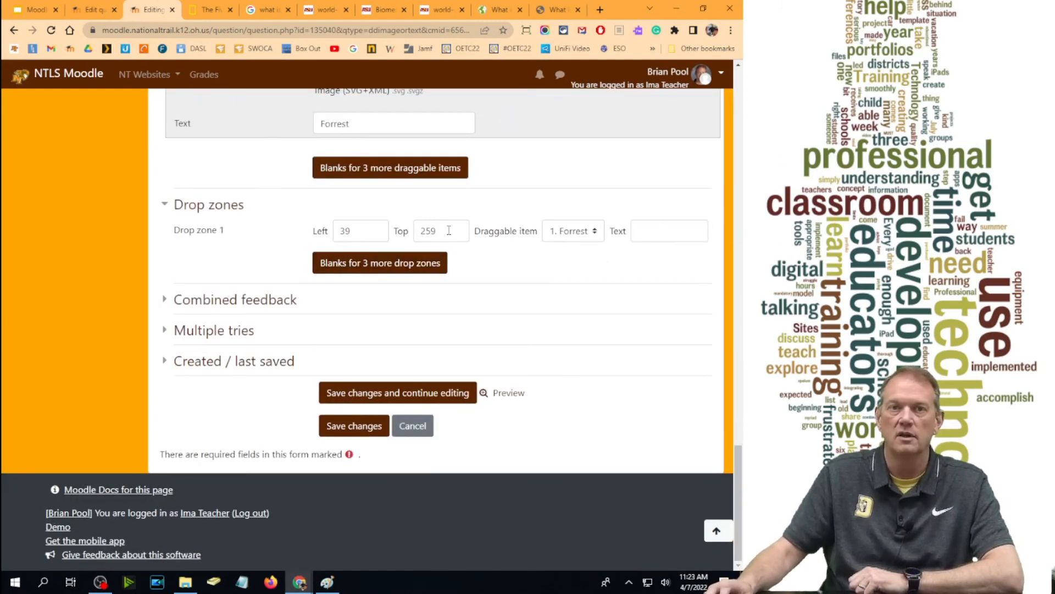
- Finish the Biome labels drag and drop onto image question and save it to the quiz
{"action": "left_click", "coordinate": [368, 231]}
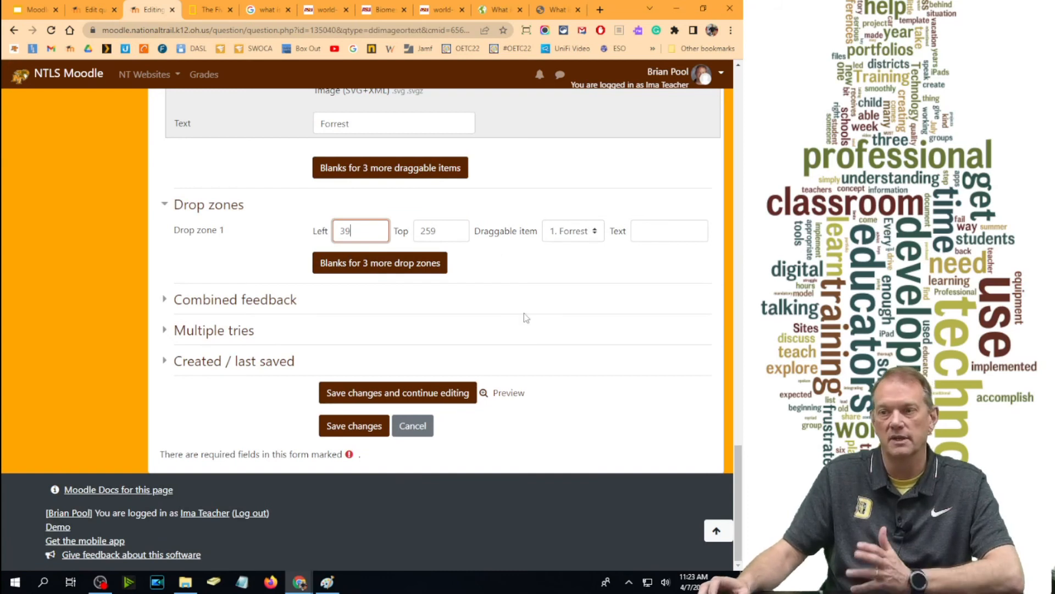
{"action": "left_click", "coordinate": [352, 426]}
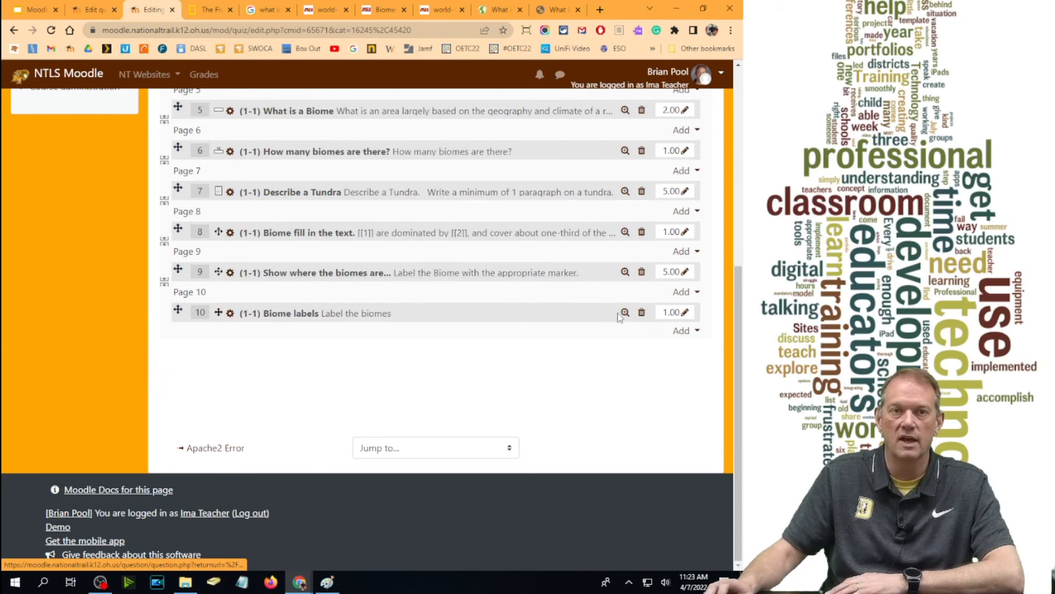
- Open a new Select missing words question to examine its form, cancel it, and look over the quiz's question list
{"action": "left_click", "coordinate": [684, 331]}
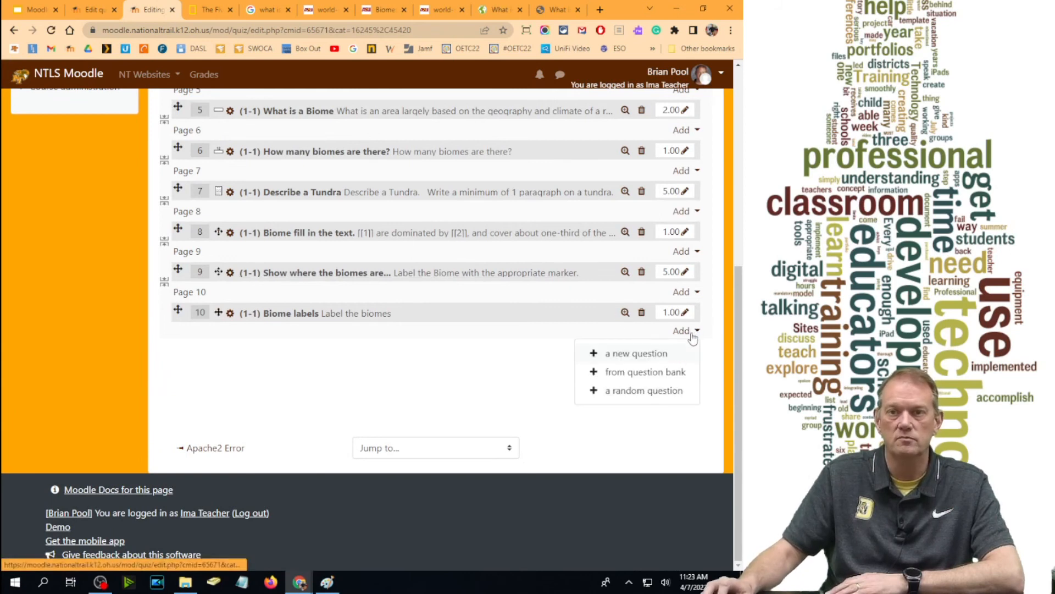
{"action": "left_click", "coordinate": [624, 359]}
{"action": "scroll", "coordinate": [323, 219], "scroll_direction": "down", "scroll_amount": 4}
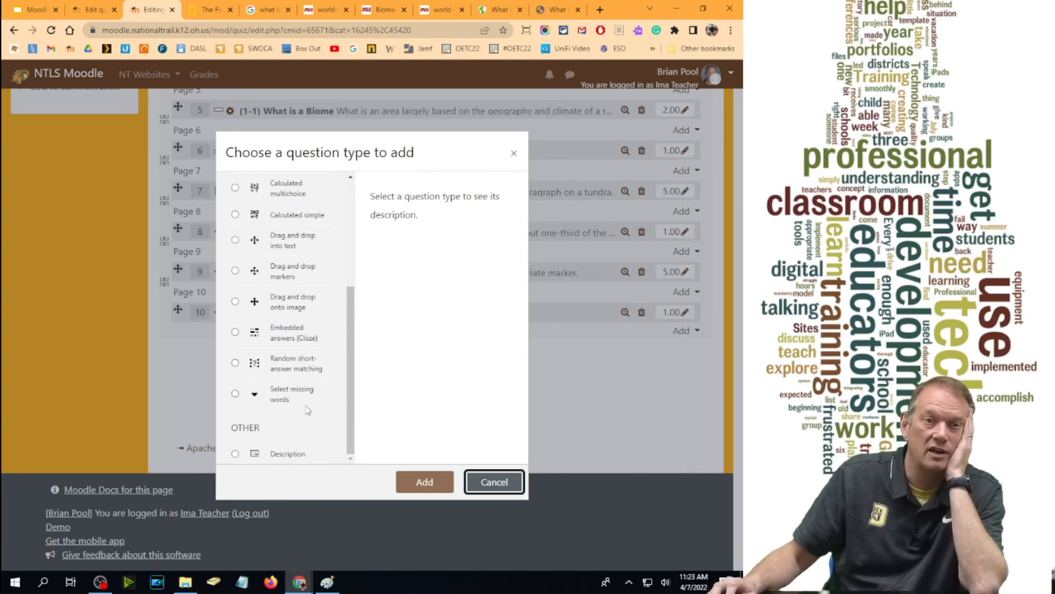
{"action": "left_click", "coordinate": [236, 393]}
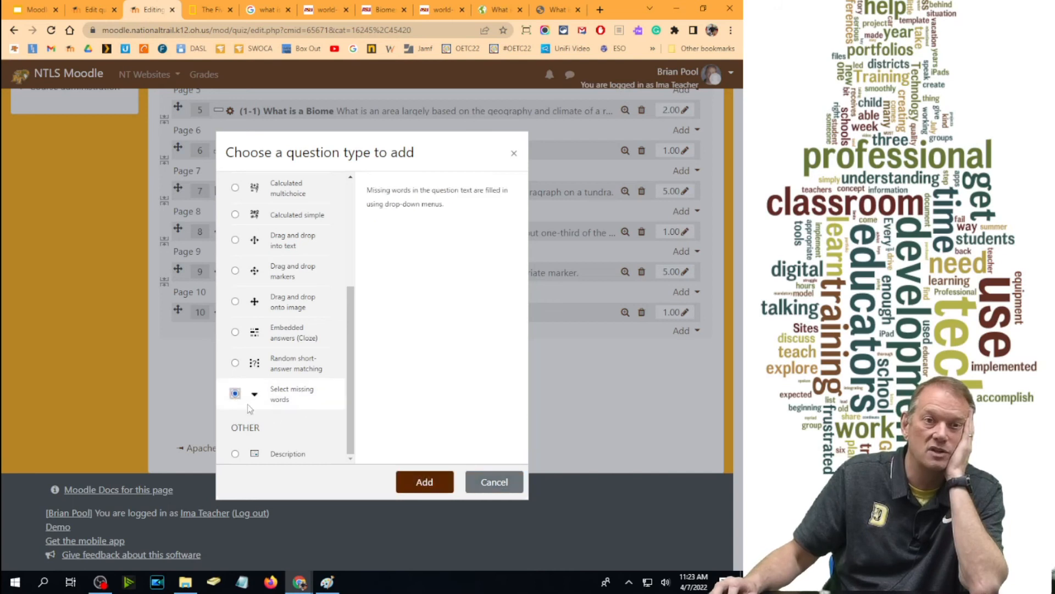
{"action": "left_click", "coordinate": [424, 482]}
{"action": "scroll", "coordinate": [435, 391], "scroll_direction": "up", "scroll_amount": 7}
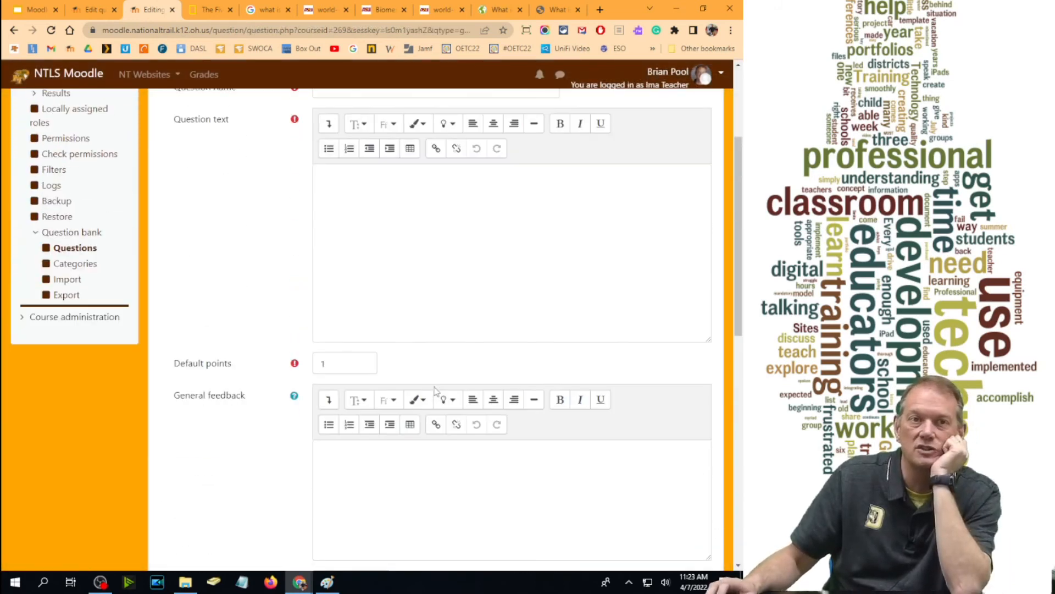
{"action": "scroll", "coordinate": [435, 386], "scroll_direction": "down", "scroll_amount": 12}
{"action": "scroll", "coordinate": [434, 385], "scroll_direction": "up", "scroll_amount": 5}
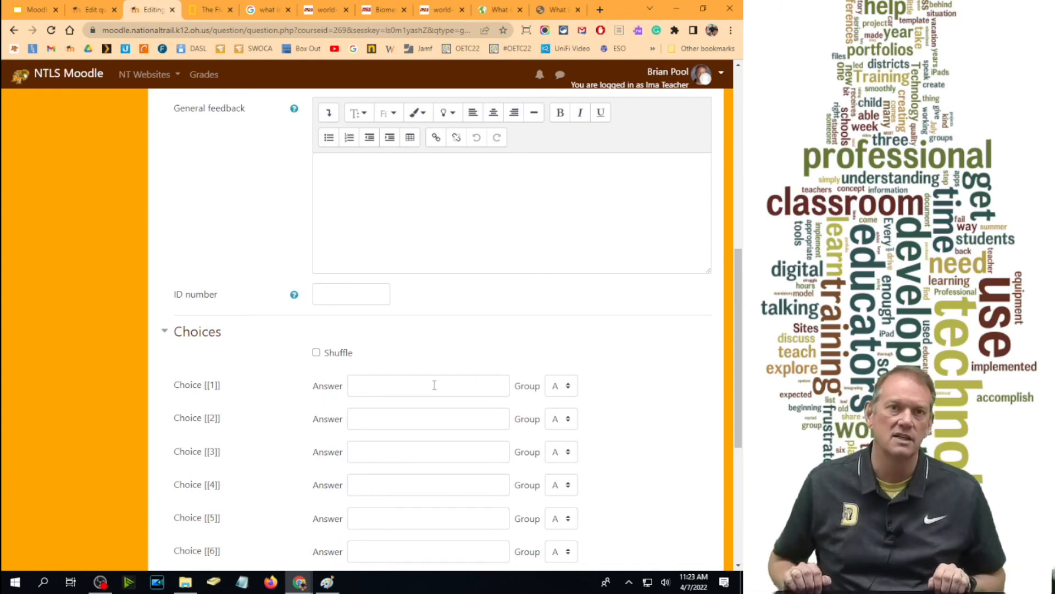
{"action": "scroll", "coordinate": [368, 338], "scroll_direction": "down", "scroll_amount": 5}
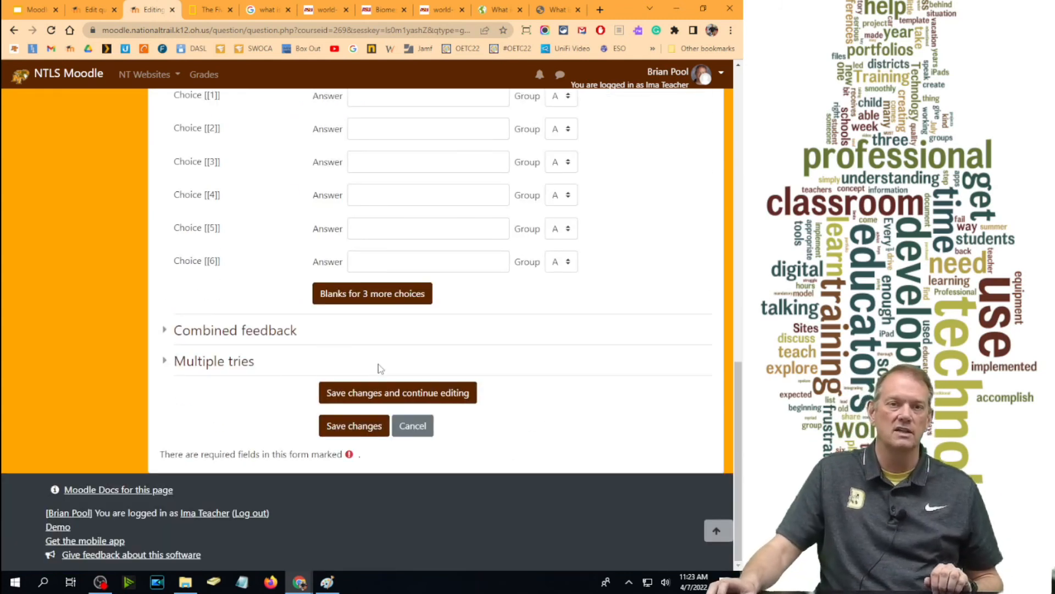
{"action": "left_click", "coordinate": [412, 423]}
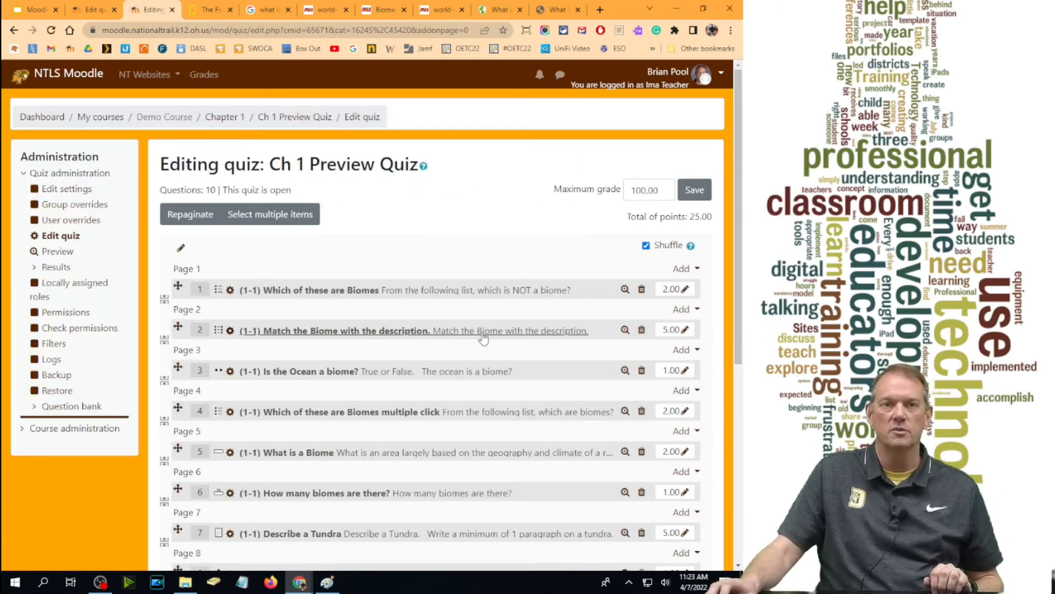
{"action": "scroll", "coordinate": [482, 335], "scroll_direction": "down", "scroll_amount": 4}
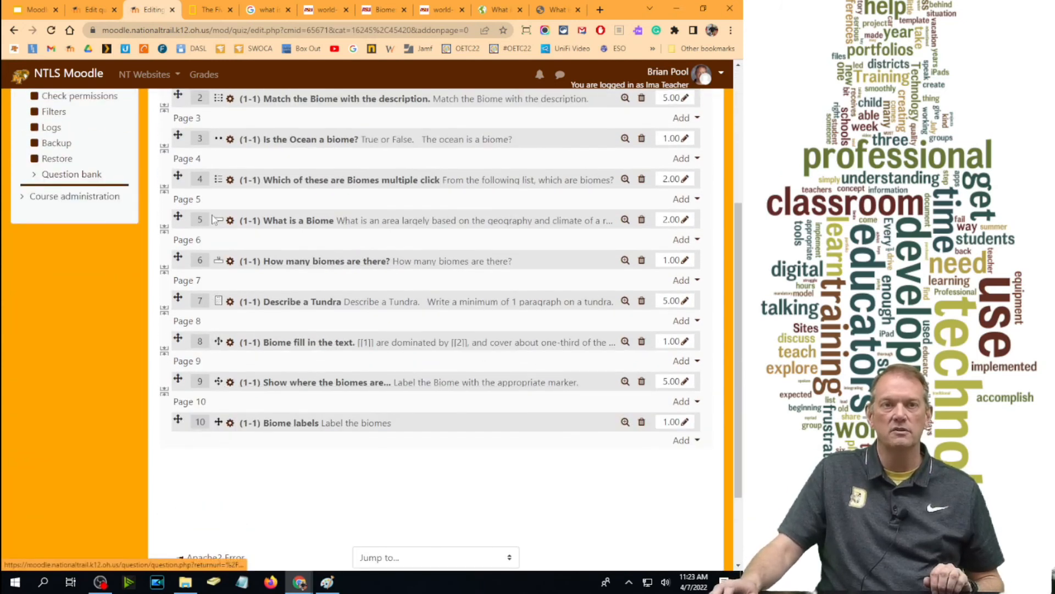
{"action": "scroll", "coordinate": [254, 264], "scroll_direction": "up", "scroll_amount": 4}
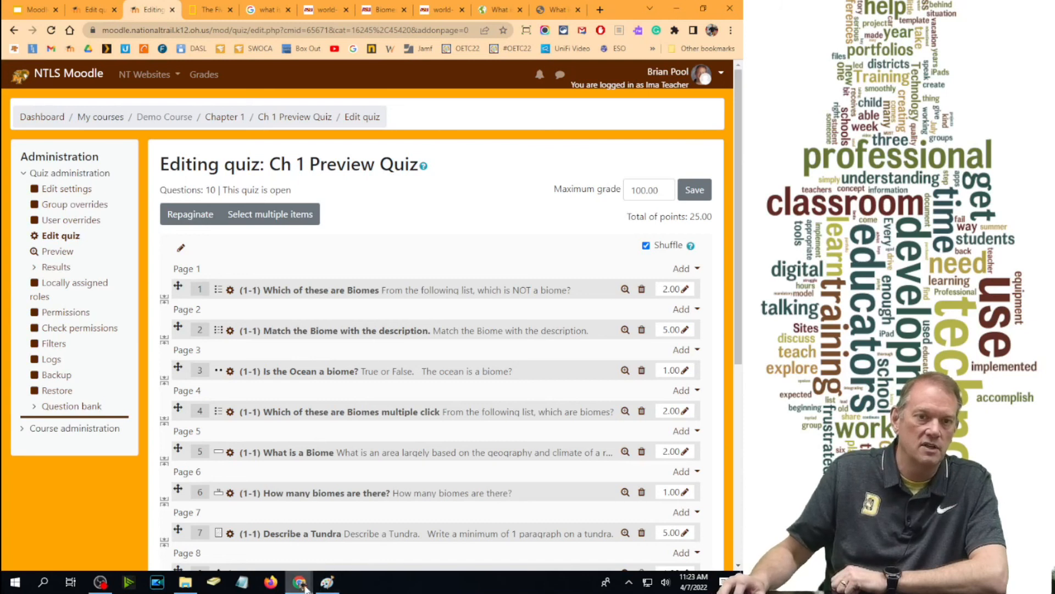
- Switch to the browser window with the Computer Hardware question bank and look through the Chapter 5 category's questions
{"action": "mouse_move", "coordinate": [304, 586]}
{"action": "left_click", "coordinate": [395, 530]}
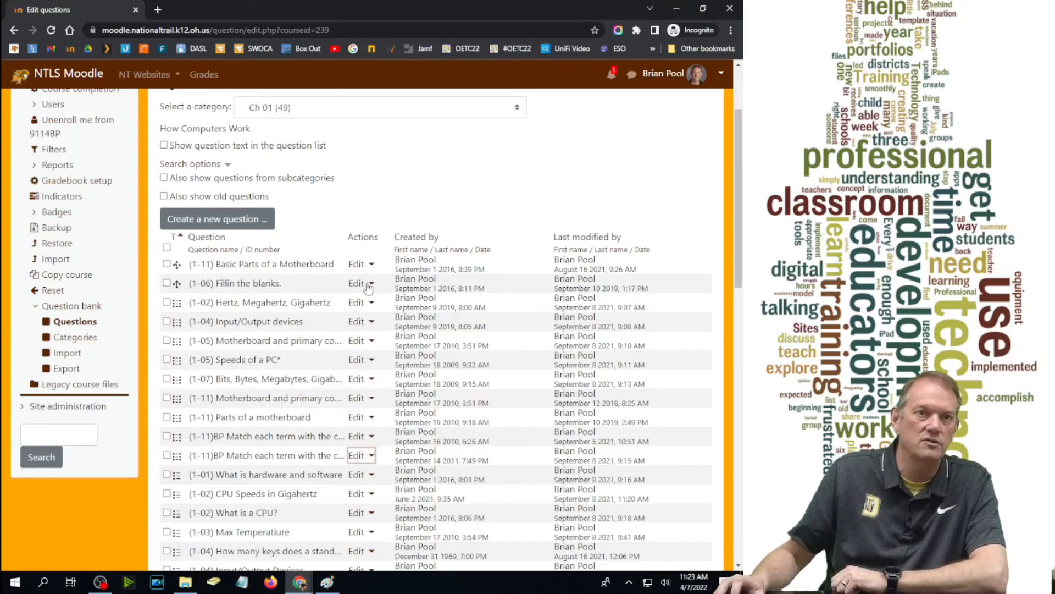
{"action": "left_click", "coordinate": [337, 108]}
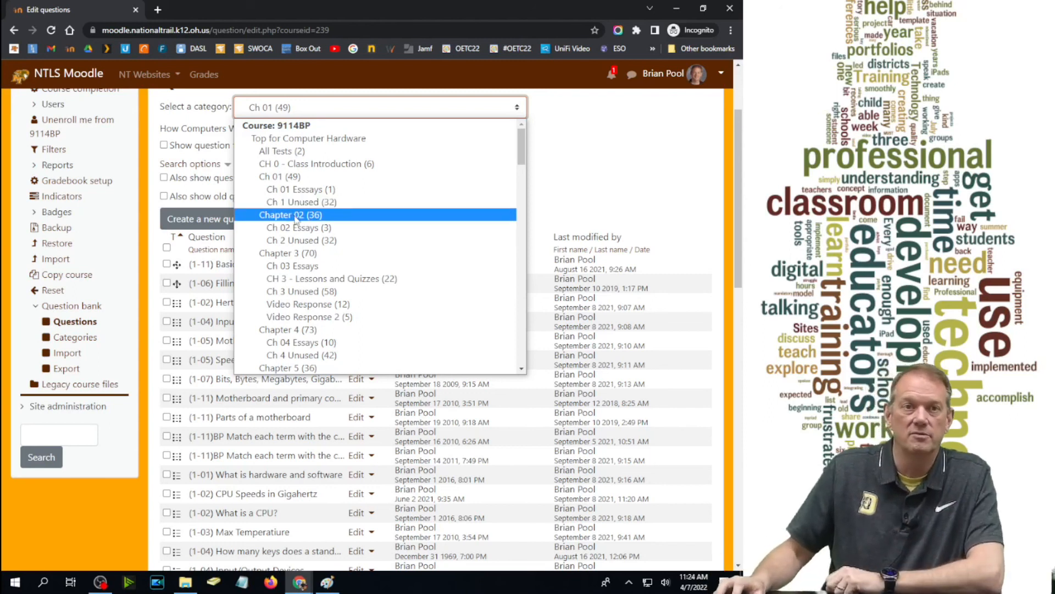
{"action": "scroll", "coordinate": [412, 242], "scroll_direction": "down", "scroll_amount": 3}
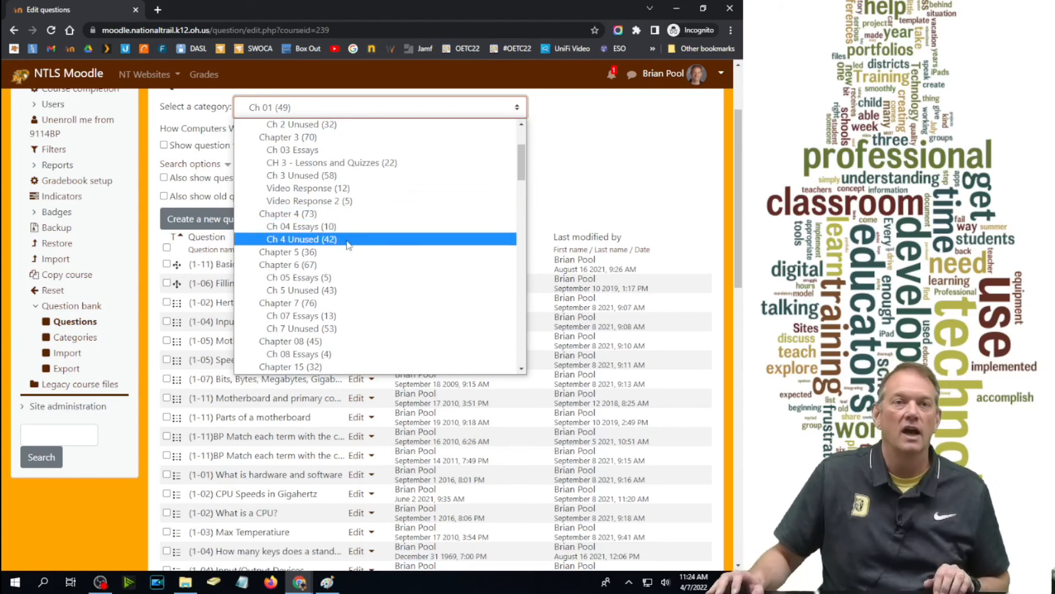
{"action": "left_click", "coordinate": [333, 251]}
{"action": "scroll", "coordinate": [329, 292], "scroll_direction": "down", "scroll_amount": 8}
{"action": "scroll", "coordinate": [331, 292], "scroll_direction": "up", "scroll_amount": 10}
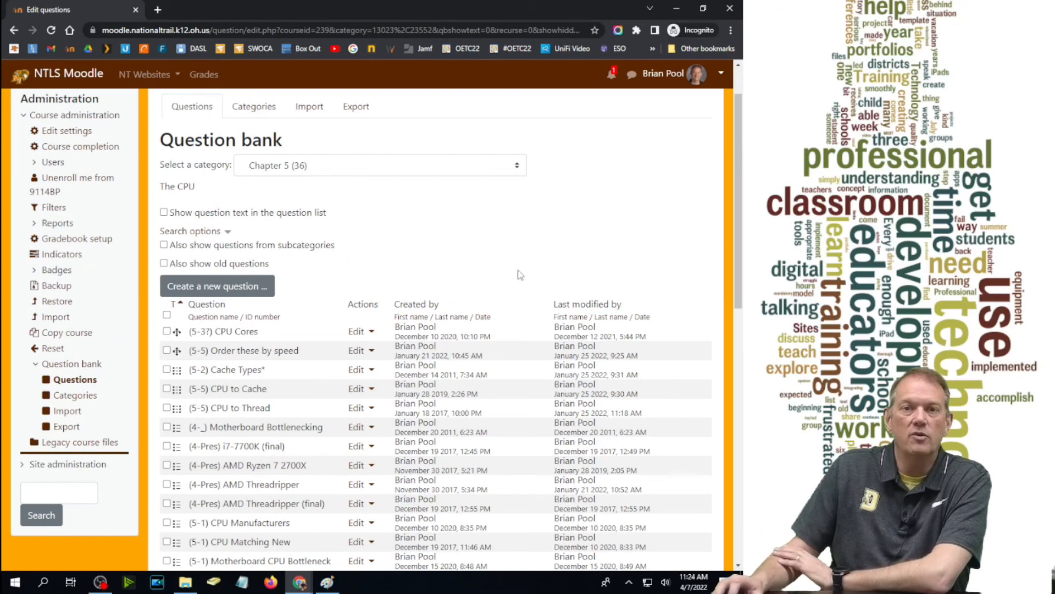
{"action": "scroll", "coordinate": [521, 275], "scroll_direction": "down", "scroll_amount": 4}
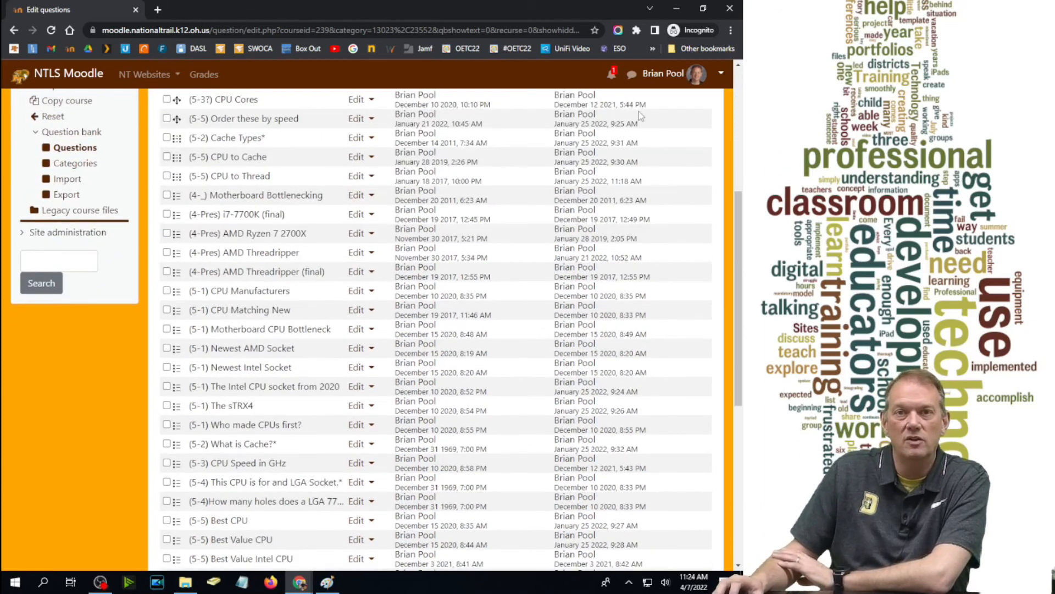
{"action": "scroll", "coordinate": [654, 471], "scroll_direction": "up", "scroll_amount": 4}
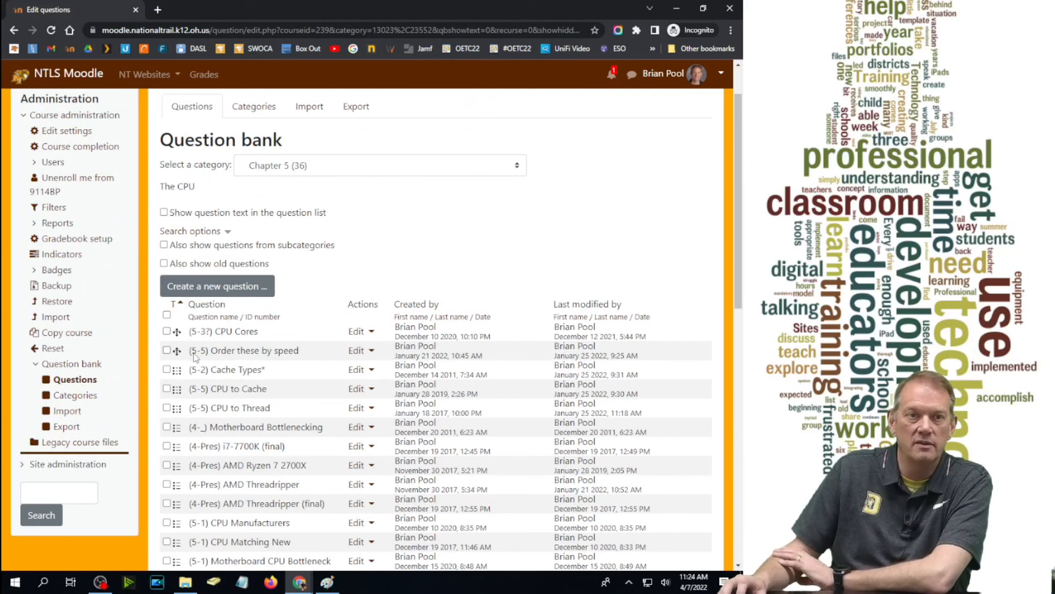
- Sort the Chapter 5 questions by question name and look through the sorted list
{"action": "left_click", "coordinate": [220, 318]}
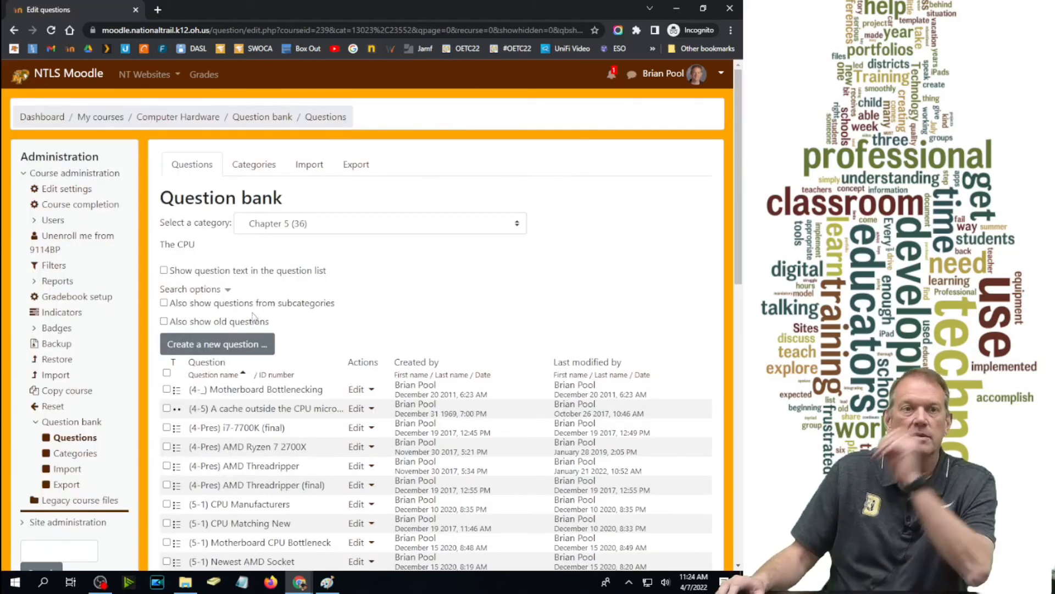
{"action": "scroll", "coordinate": [253, 316], "scroll_direction": "down", "scroll_amount": 6}
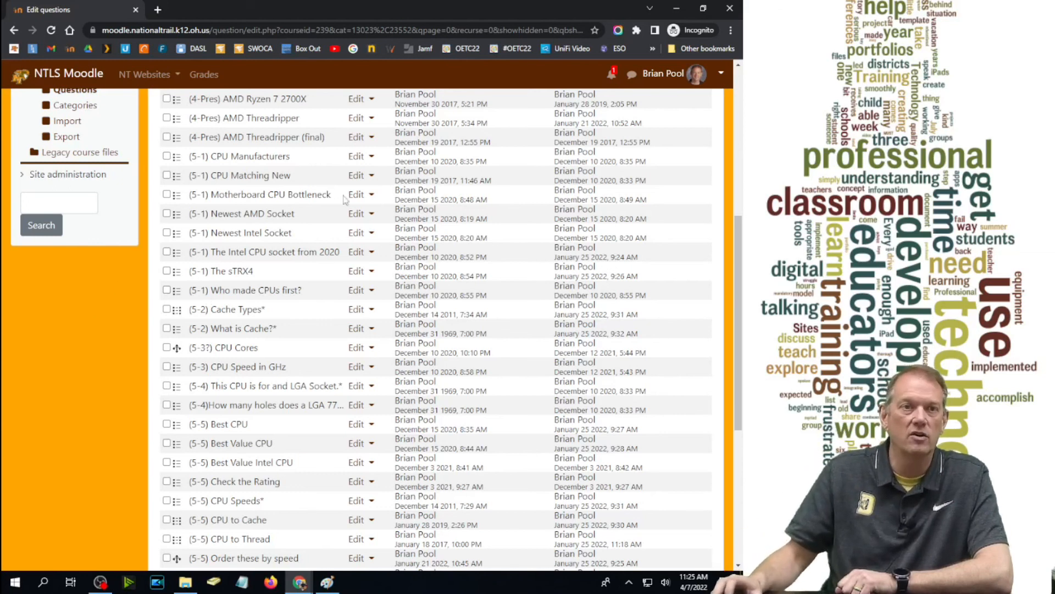
{"action": "scroll", "coordinate": [396, 329], "scroll_direction": "up", "scroll_amount": 6}
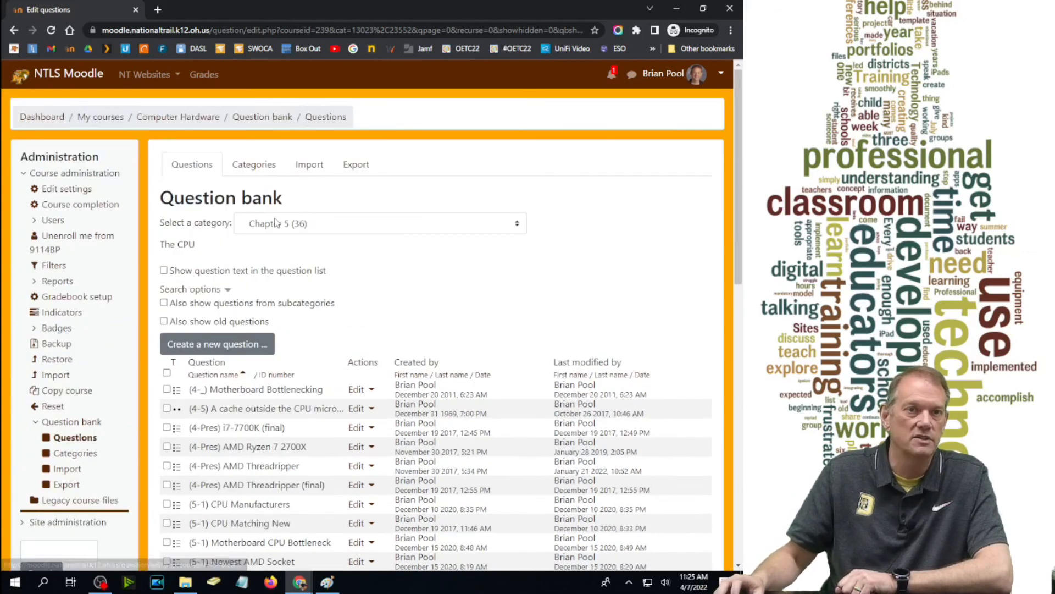
- Browse the question categories available for the Computer Hardware course
{"action": "left_click", "coordinate": [284, 230]}
{"action": "scroll", "coordinate": [285, 330], "scroll_direction": "down", "scroll_amount": 10}
{"action": "scroll", "coordinate": [290, 340], "scroll_direction": "up", "scroll_amount": 10}
{"action": "scroll", "coordinate": [290, 340], "scroll_direction": "down", "scroll_amount": 10}
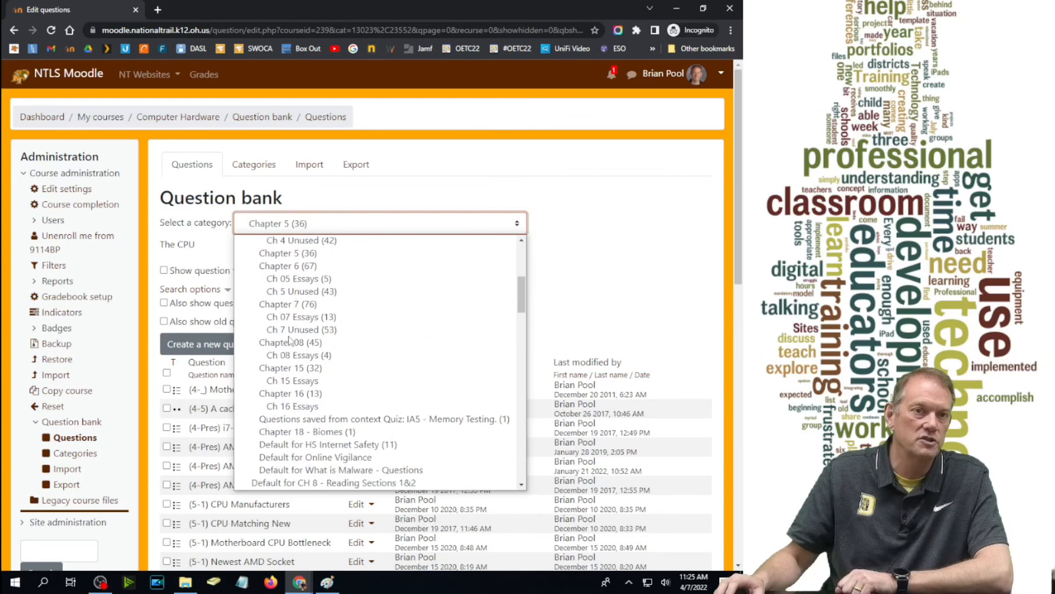
{"action": "scroll", "coordinate": [289, 340], "scroll_direction": "up", "scroll_amount": 10}
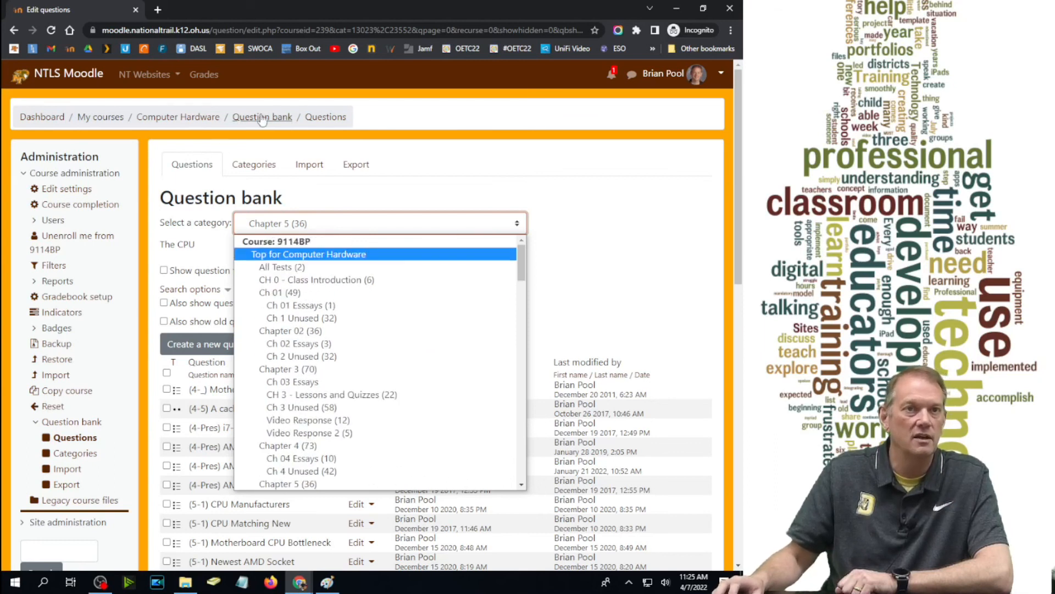
- Turn on editing in the Computer Hardware course, add a quiz named ertyerty to the General section, and open its question editor
{"action": "left_click", "coordinate": [187, 122]}
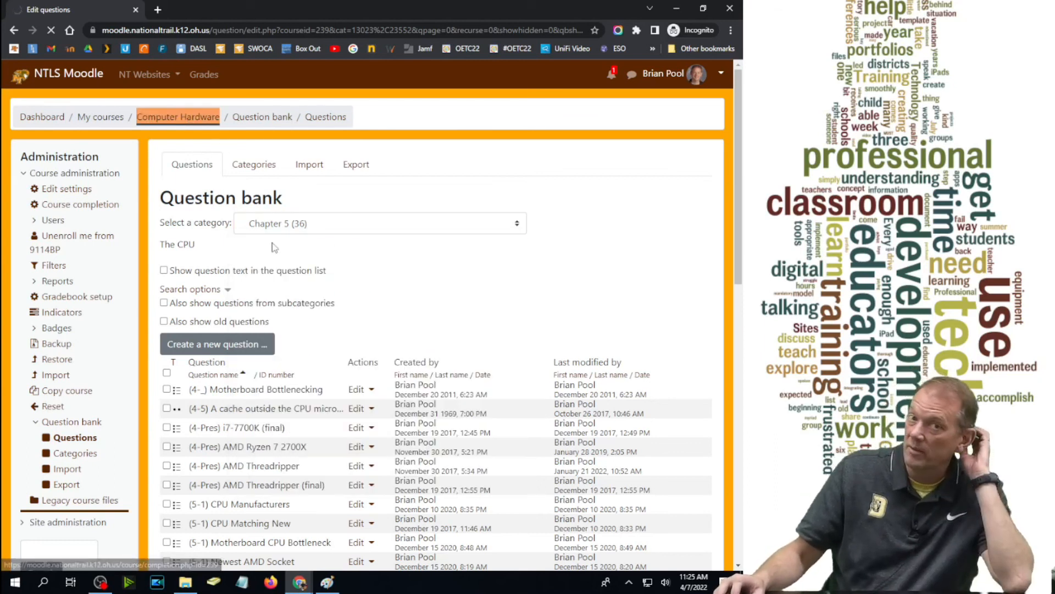
{"action": "left_click", "coordinate": [687, 115]}
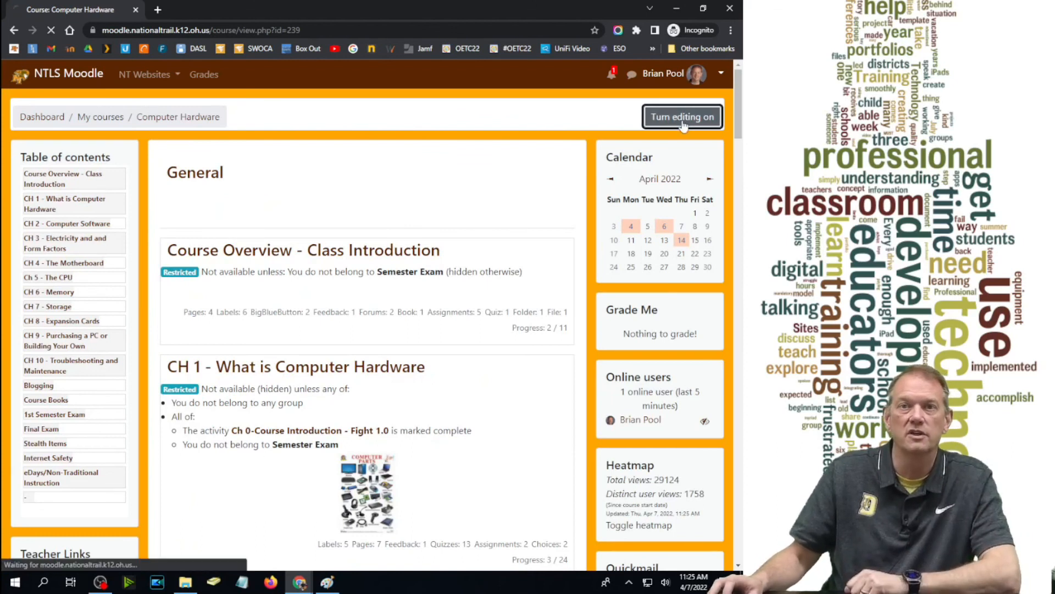
{"action": "left_click", "coordinate": [474, 233]}
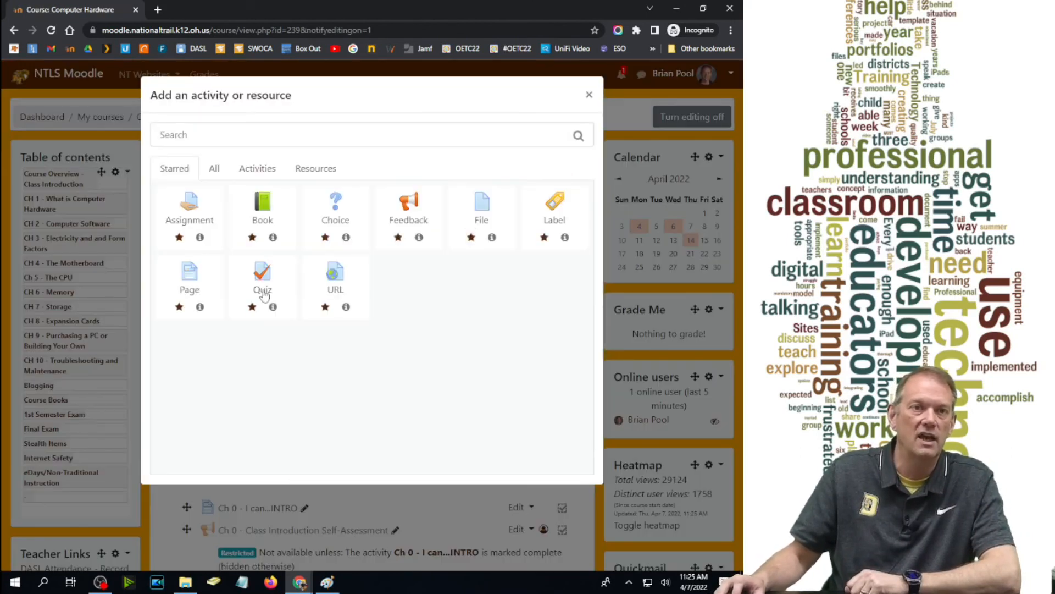
{"action": "left_click", "coordinate": [266, 275]}
{"action": "left_click", "coordinate": [330, 230]}
{"action": "type", "text": "ertyerty"}
{"action": "scroll", "coordinate": [427, 431], "scroll_direction": "down", "scroll_amount": 8}
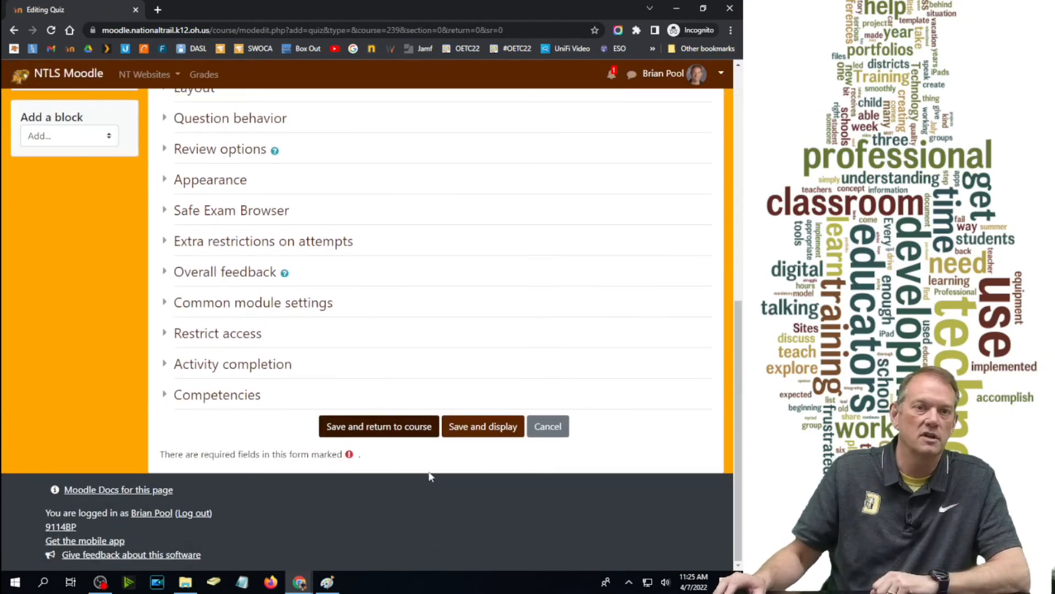
{"action": "left_click", "coordinate": [483, 428]}
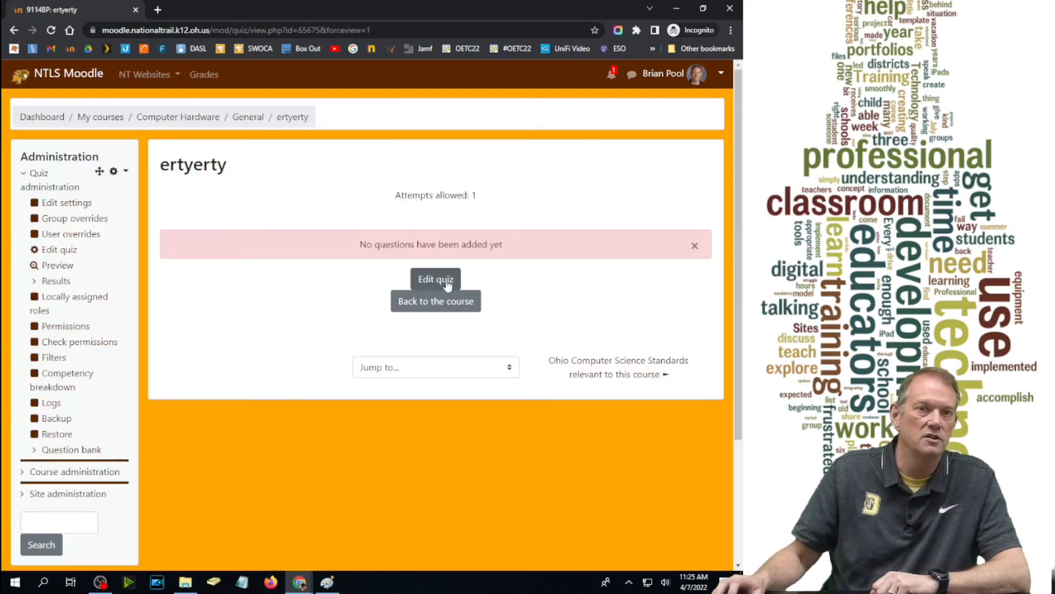
{"action": "left_click", "coordinate": [437, 280]}
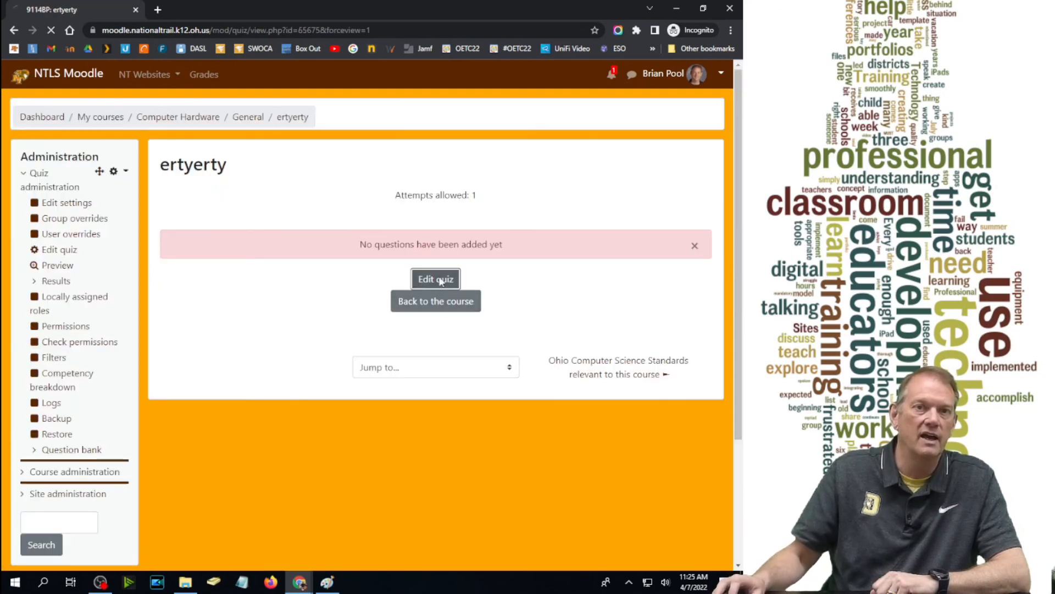
{"action": "left_click", "coordinate": [679, 267]}
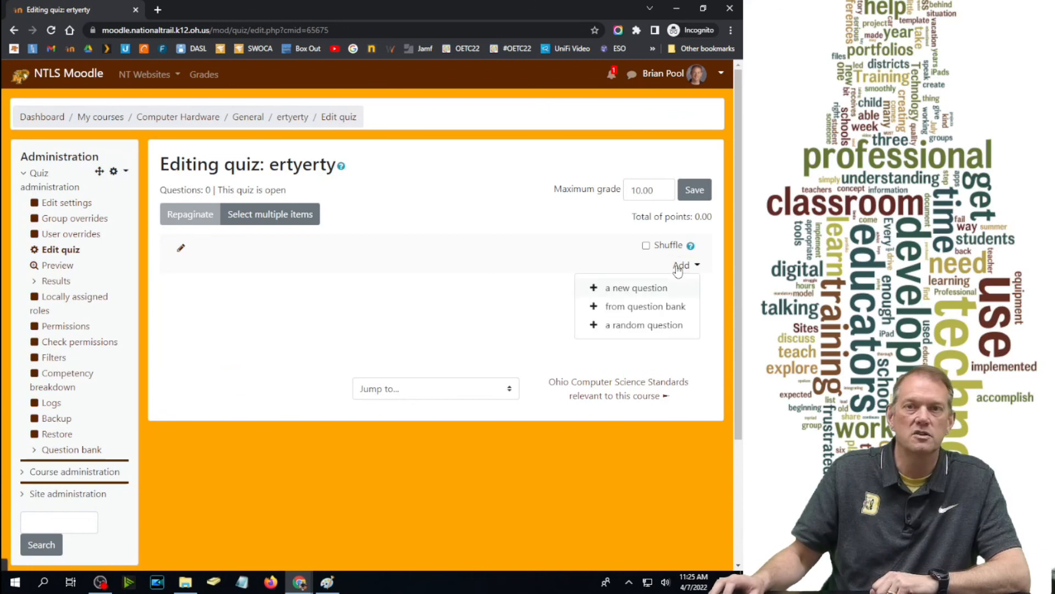
{"action": "left_click", "coordinate": [639, 285]}
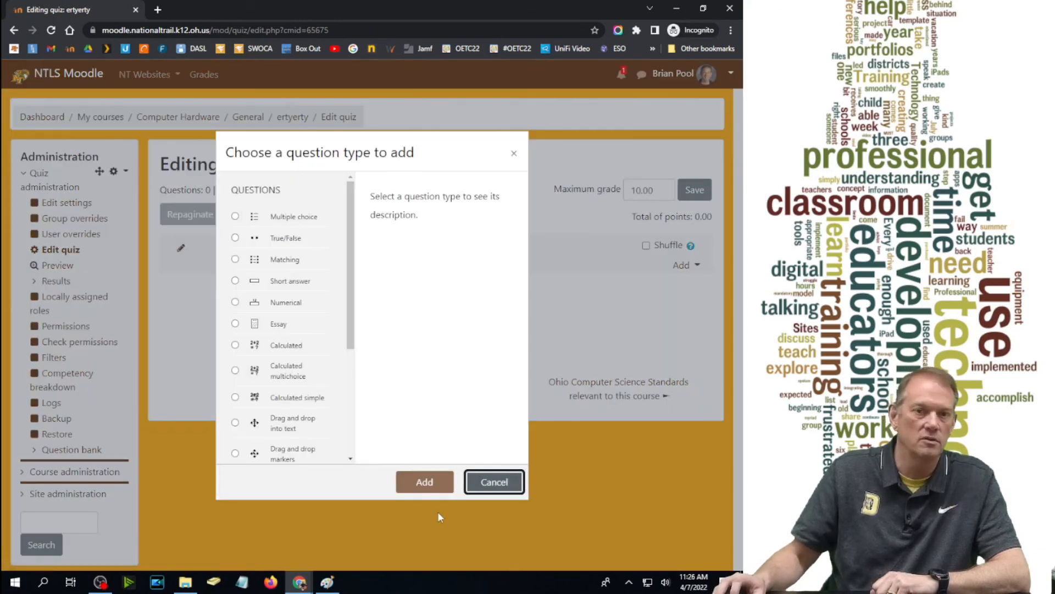
{"action": "left_click", "coordinate": [494, 482]}
- Start adding questions to the ertyerty quiz from the question bank and choose the Chapter 02 category
{"action": "left_click", "coordinate": [681, 266]}
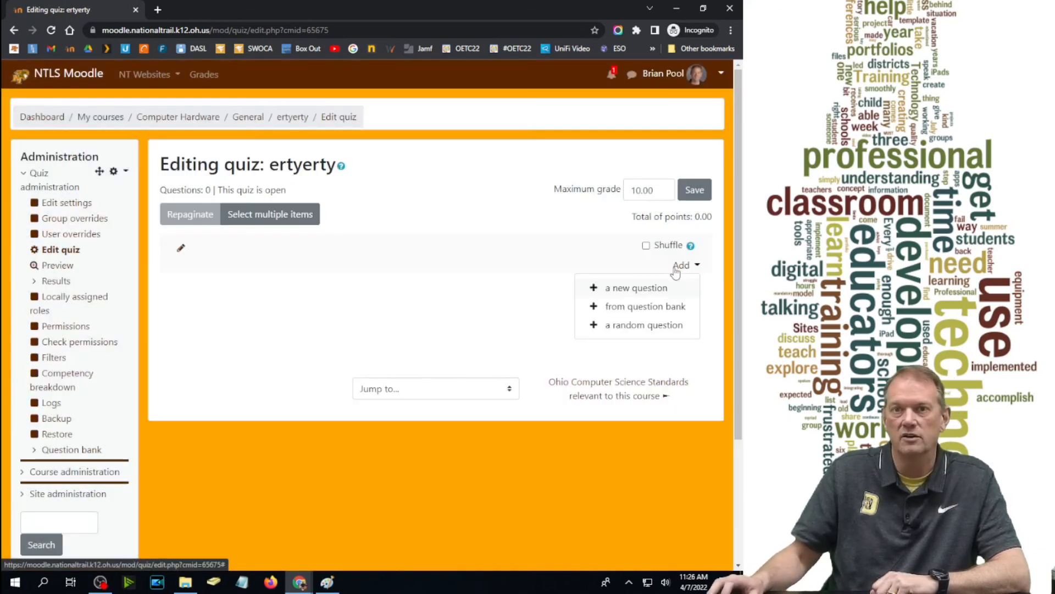
{"action": "left_click", "coordinate": [632, 306]}
{"action": "left_click", "coordinate": [283, 132]}
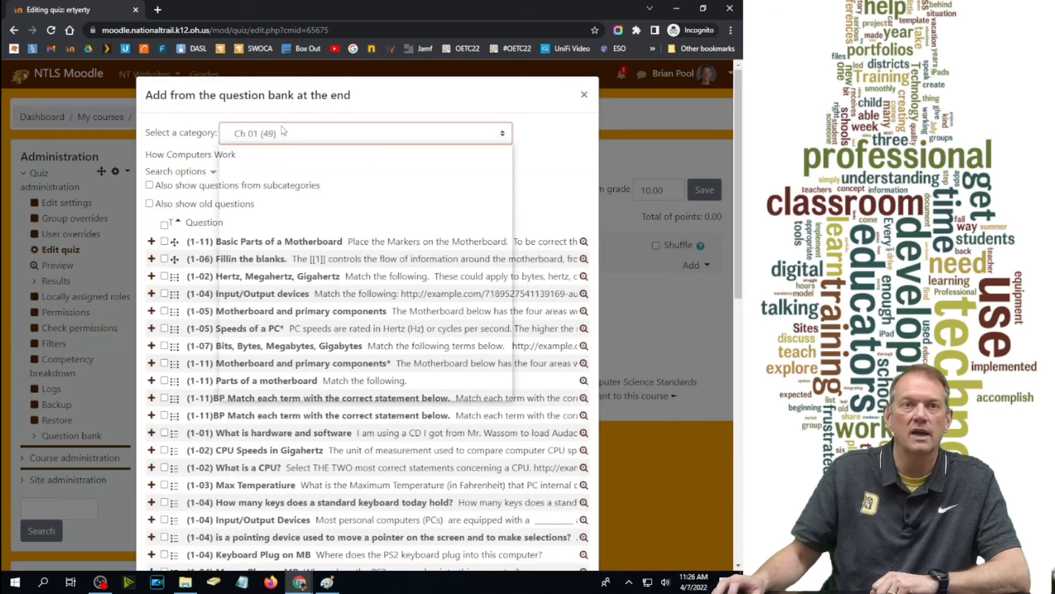
{"action": "left_click", "coordinate": [302, 280]}
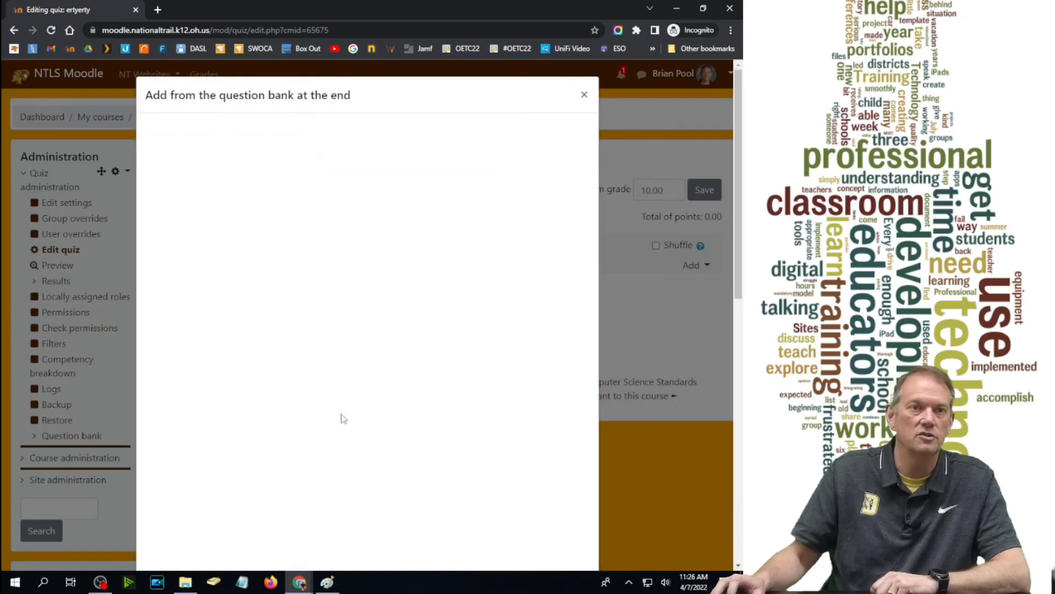
- Select POST Test Memory, Ubuntu Install Choices and both (2-1) Operating Systems questions and add them to the quiz
{"action": "scroll", "coordinate": [254, 386], "scroll_direction": "down", "scroll_amount": 10}
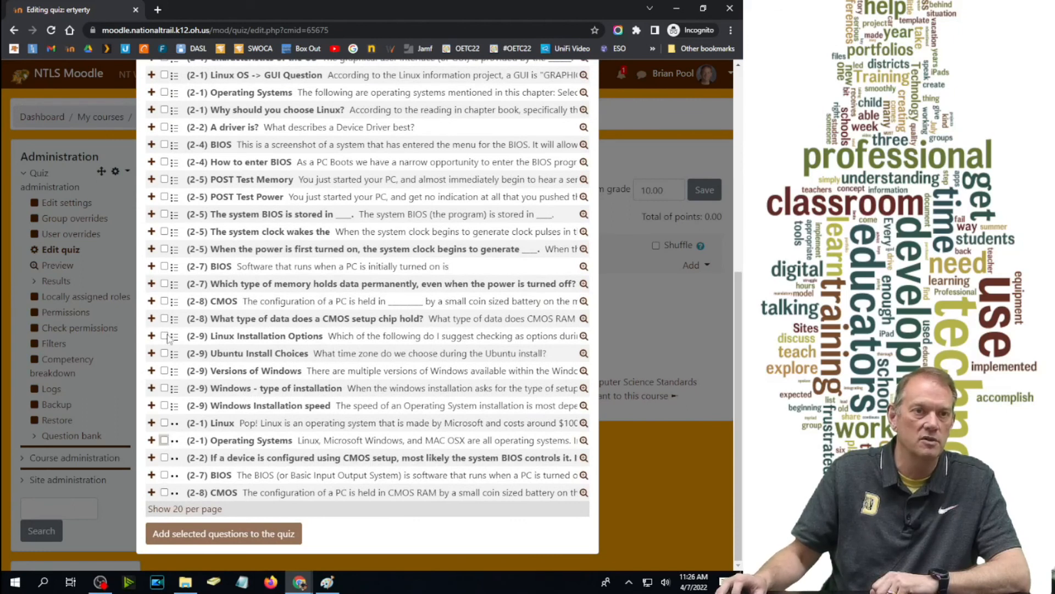
{"action": "left_click", "coordinate": [165, 179]}
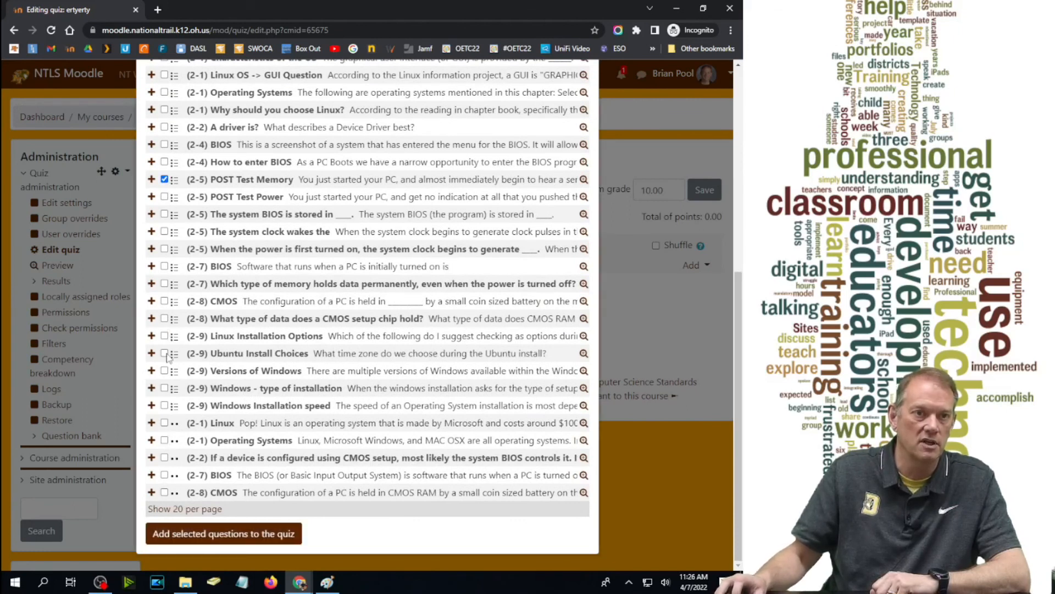
{"action": "left_click", "coordinate": [164, 353]}
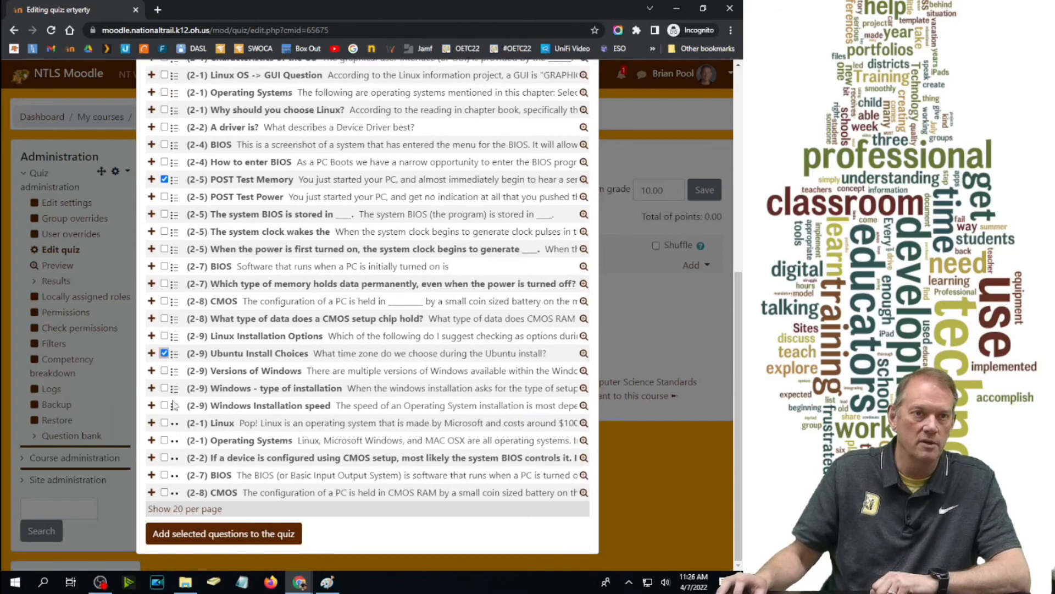
{"action": "left_click", "coordinate": [165, 91]}
{"action": "left_click", "coordinate": [225, 533]}
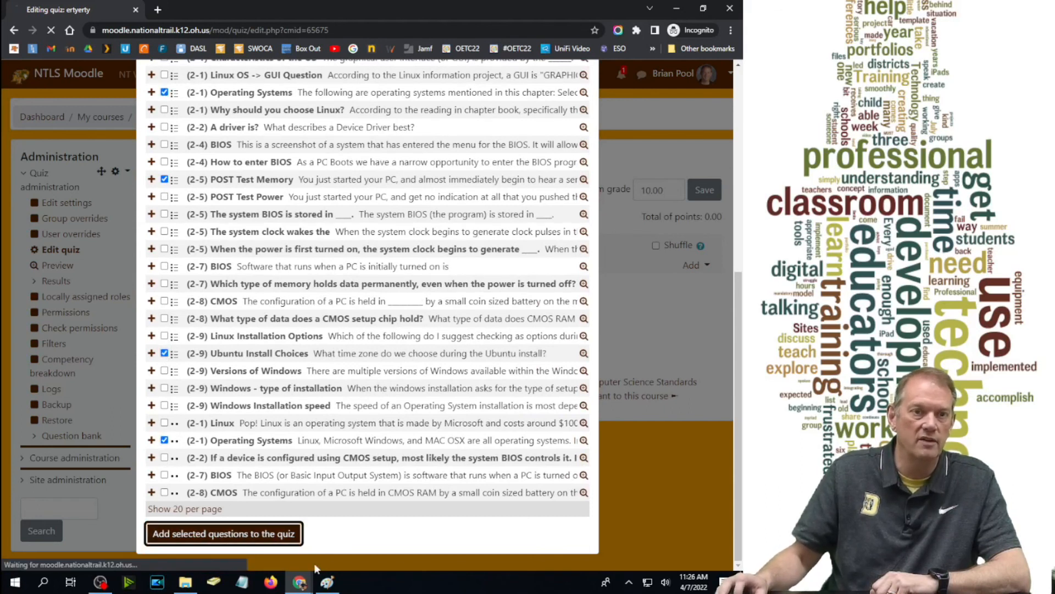